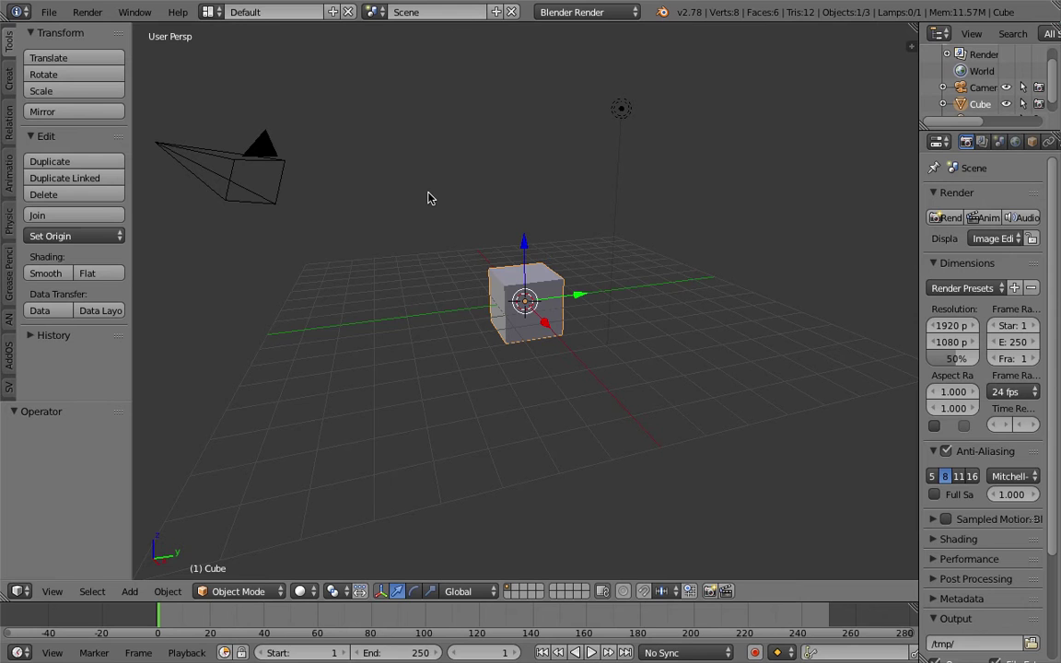
# Delete the default cube from the scene.
pyautogui.moveTo(465, 167); pyautogui.dragTo(511, 196, button='middle')
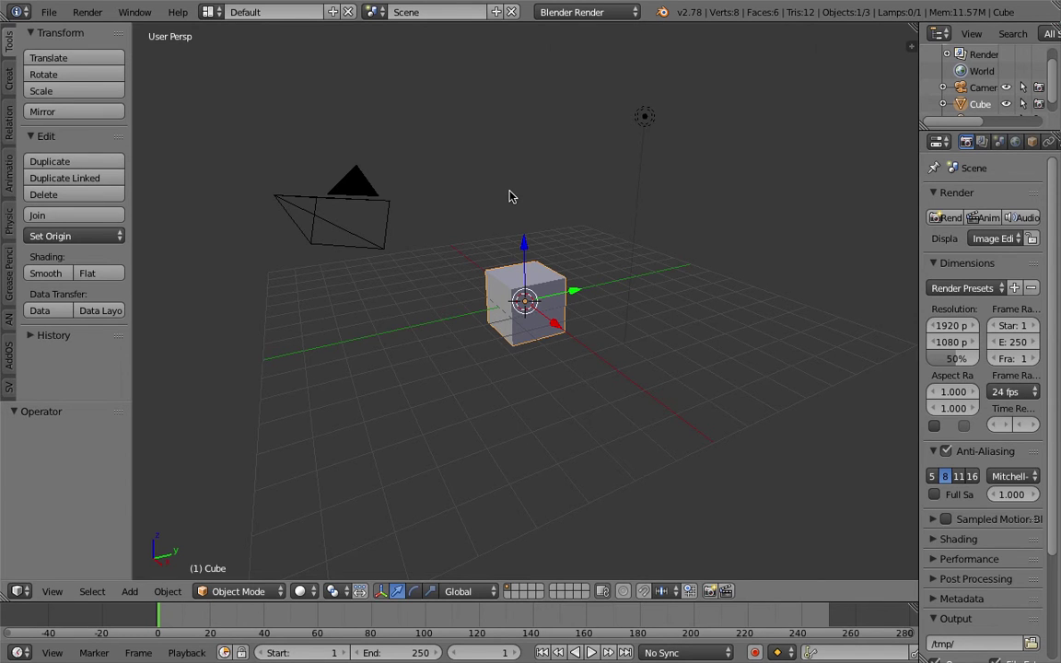
pyautogui.moveTo(479, 200); pyautogui.dragTo(626, 195, button='middle')
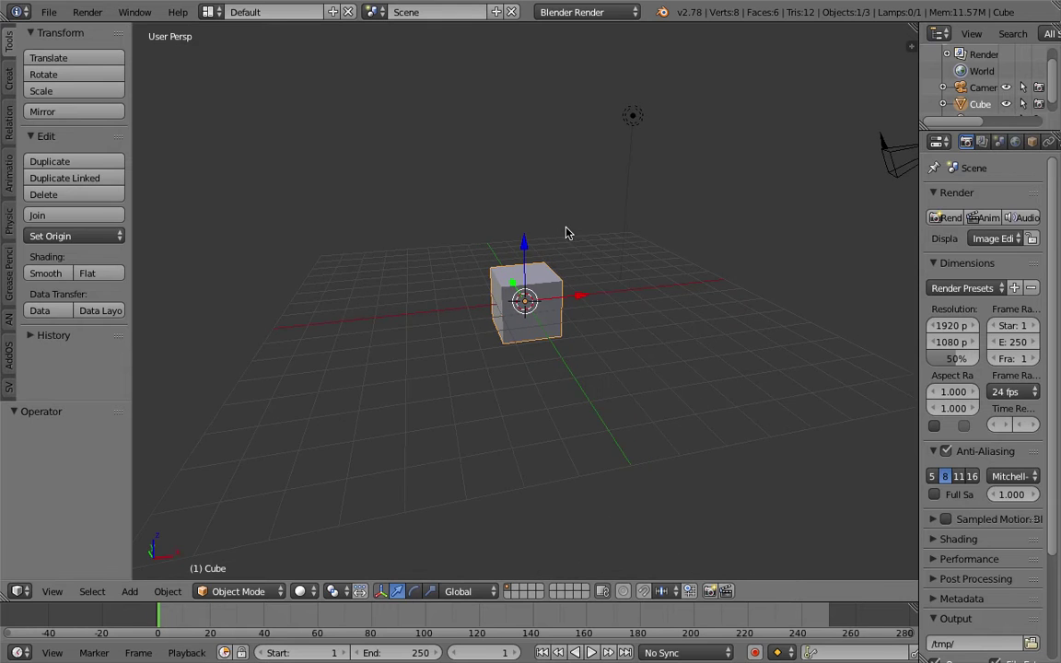
pyautogui.press('x')
pyautogui.click(568, 232)
# Select the lamp and the camera together and move them to layer 2.
pyautogui.moveTo(544, 189); pyautogui.dragTo(543, 135, button='middle')
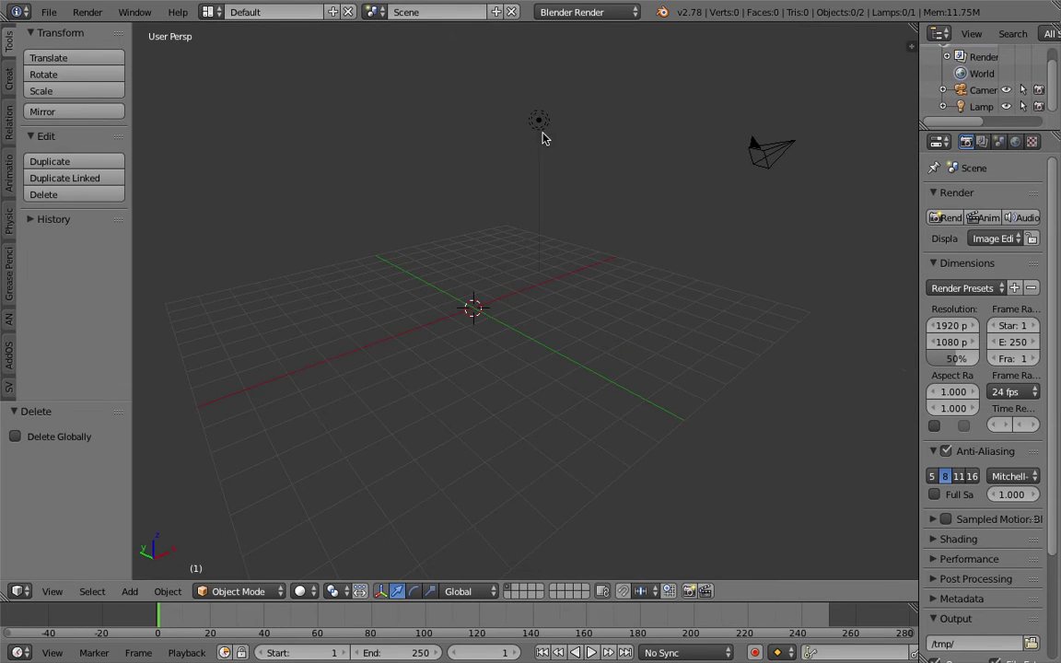
pyautogui.rightClick(539, 119)
pyautogui.keyDown('shift'); pyautogui.rightClick(766, 151); pyautogui.keyUp('shift')
pyautogui.press('m')
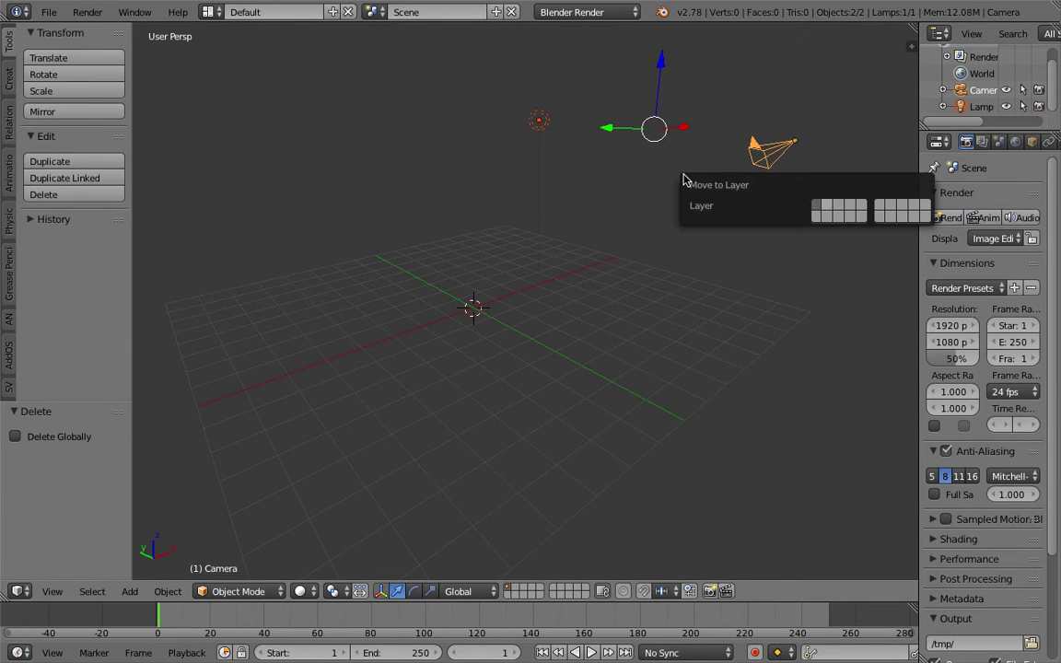
pyautogui.press('2')
# Add a metaball Ball and move it about -3.7 in X, -1 in Y and -0.8 in Z.
pyautogui.moveTo(551, 215); pyautogui.dragTo(461, 223, button='middle')
pyautogui.hotkey('shift', 'a')
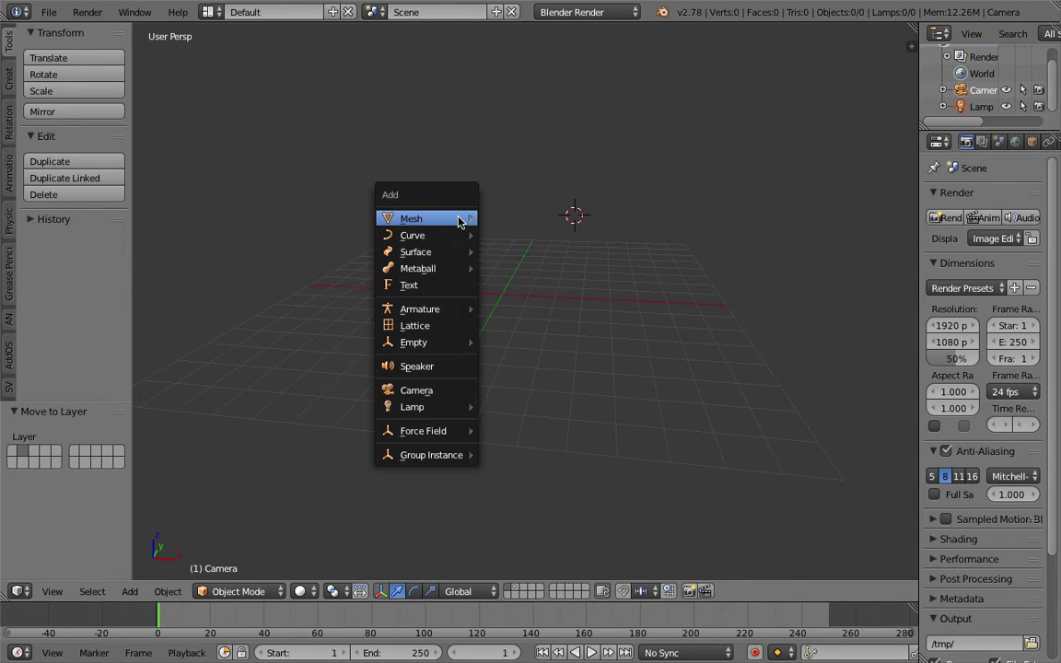
pyautogui.moveTo(460, 221)
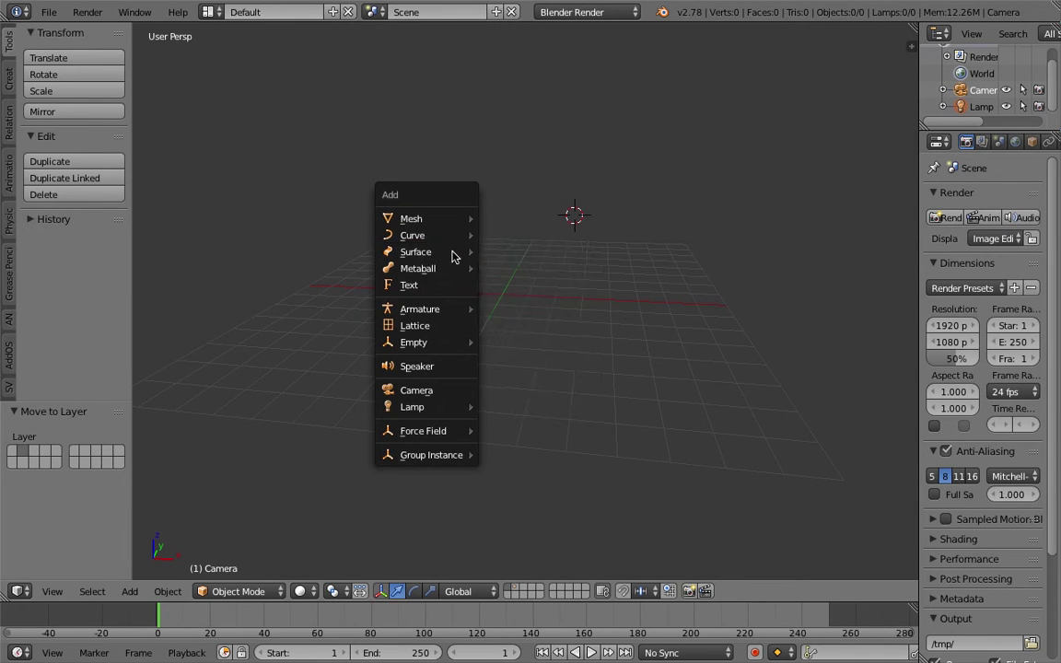
pyautogui.moveTo(436, 268)
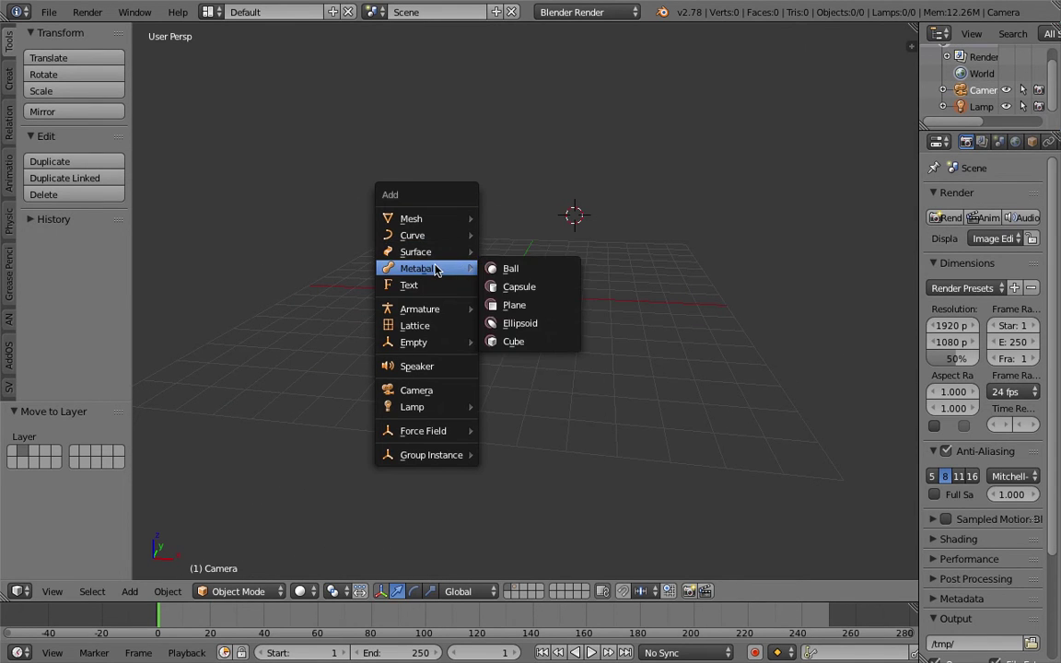
pyautogui.click(533, 272)
pyautogui.press('g')
pyautogui.click(487, 298)
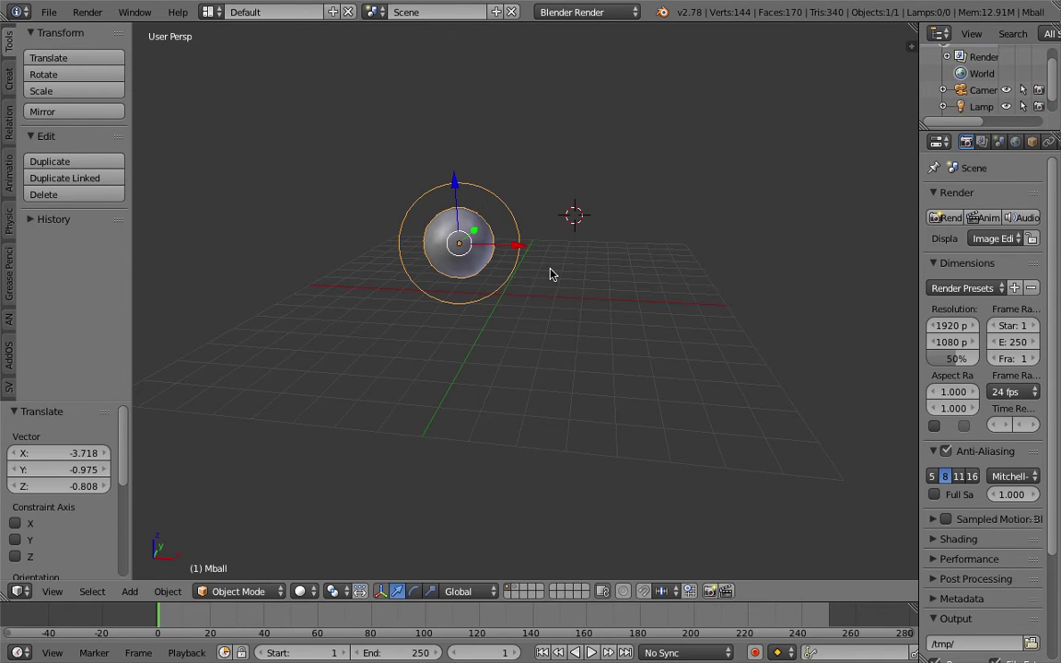
# Add a metaball Capsule, try it against the ball, and place it clear of the ball on the positive X side.
pyautogui.hotkey('shift', 'a')
pyautogui.click(592, 291)
pyautogui.press('g')
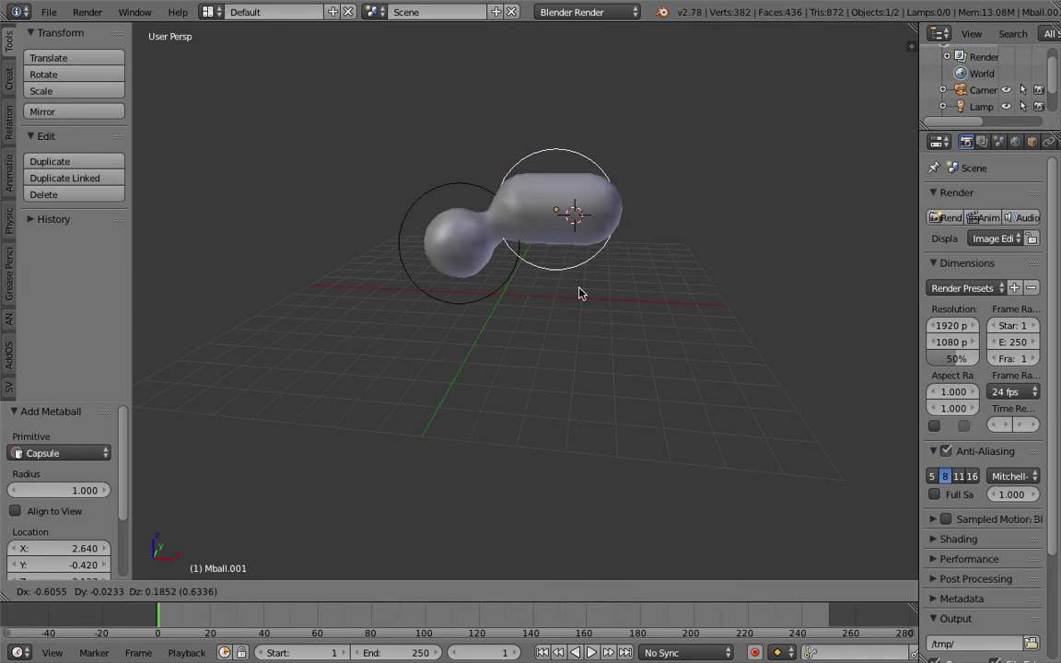
pyautogui.click(636, 306)
pyautogui.moveTo(631, 283); pyautogui.dragTo(610, 312, button='middle')
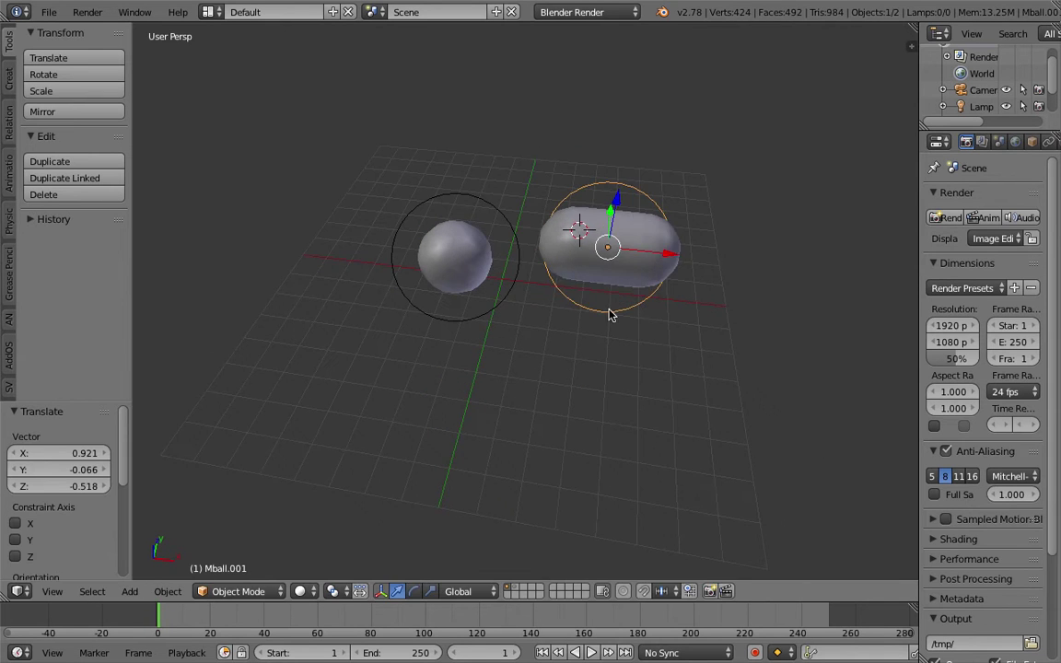
pyautogui.press('g')
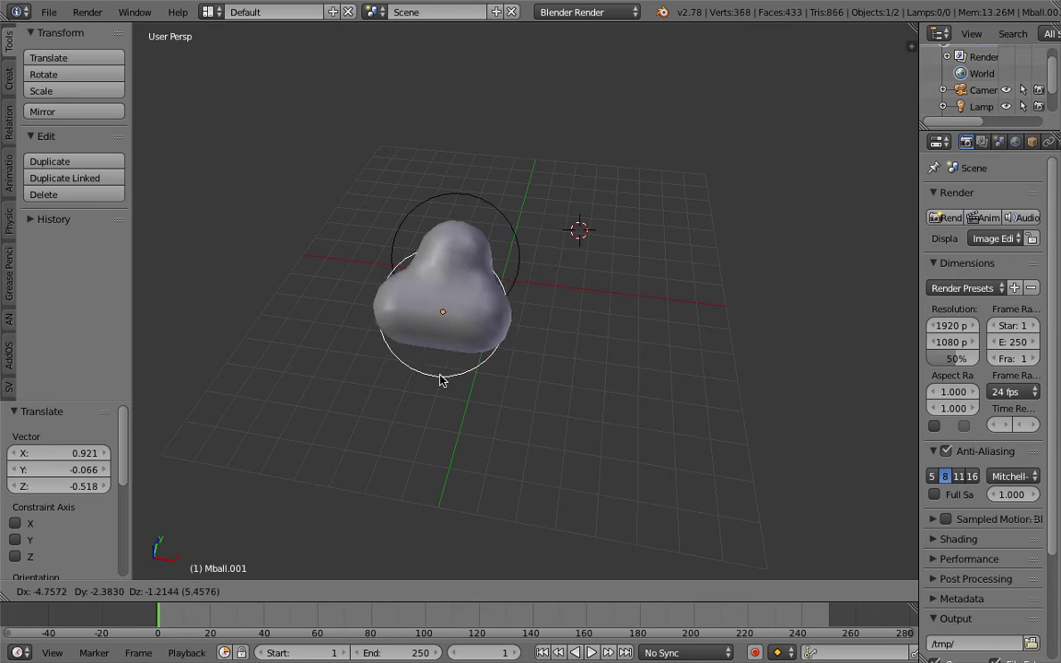
pyautogui.click(626, 289)
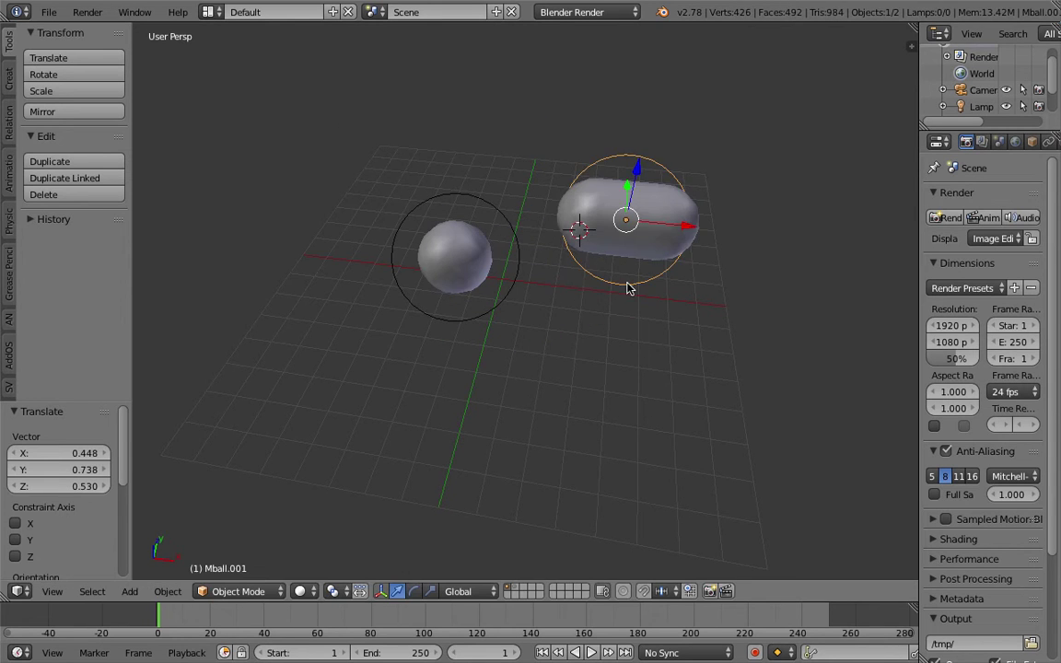
# Duplicate the metaball ball and offset the copy about 2.4 in X, -0.1 in Y and -0.4 in Z.
pyautogui.rightClick(475, 250)
pyautogui.moveTo(637, 212); pyautogui.dragTo(648, 199, button='middle')
pyautogui.hotkey('shift', 'd')
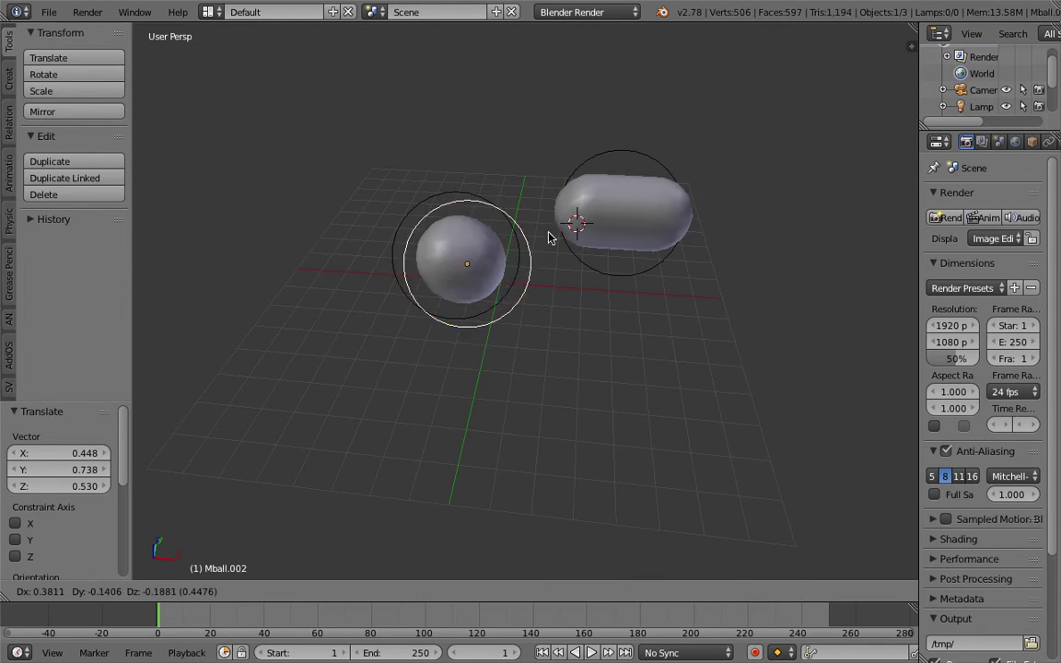
pyautogui.click(607, 244)
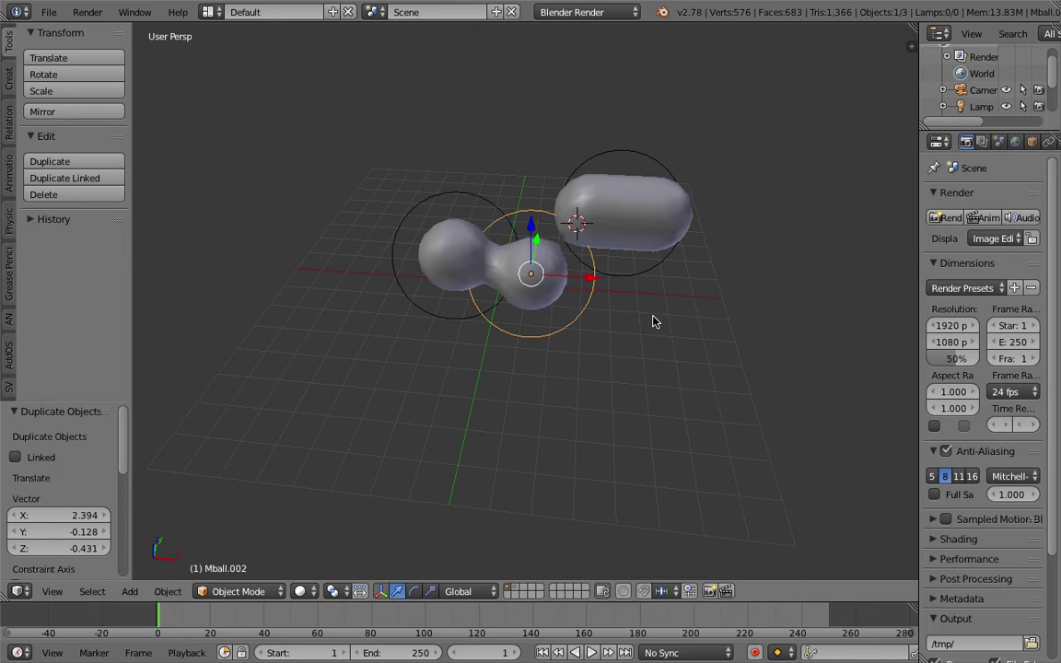
# Scale the duplicated ball to about 0.68 and reposition it just below the original ball, between it and the capsule.
pyautogui.press('s')
pyautogui.click(609, 318)
pyautogui.press('g')
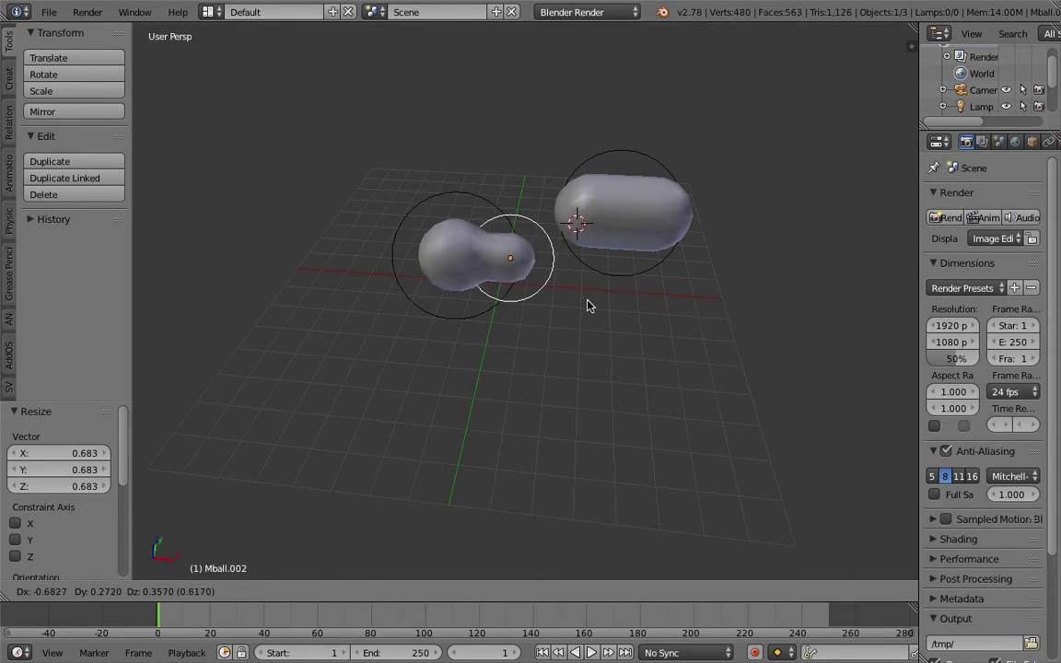
pyautogui.click(563, 296)
pyautogui.scroll(2, 548, 216)
pyautogui.moveTo(564, 296); pyautogui.dragTo(552, 207, button='middle')
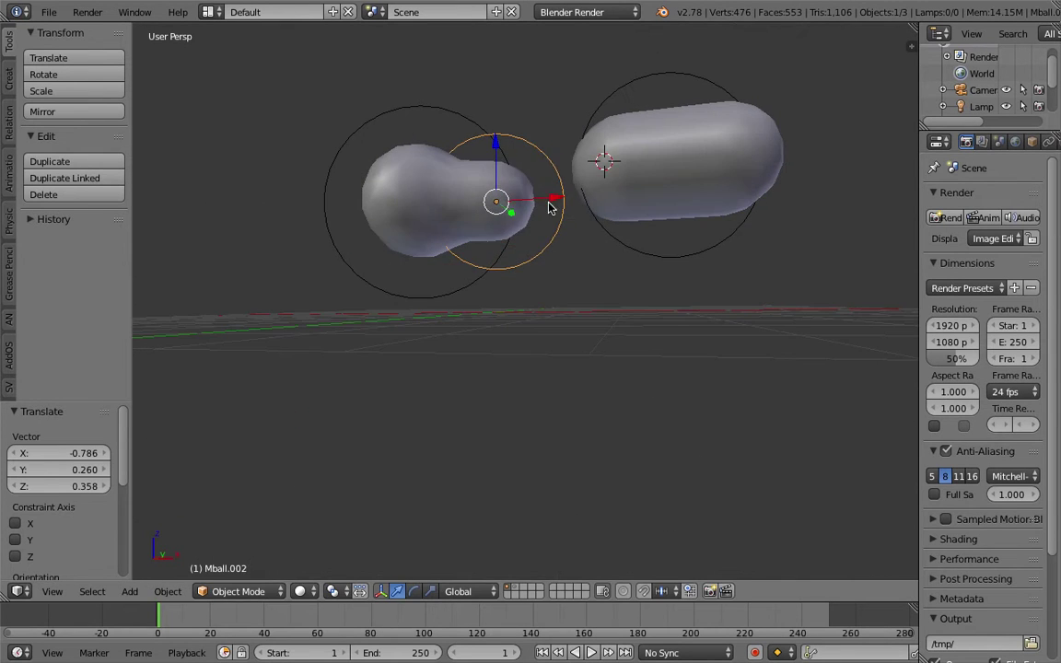
pyautogui.press('g')
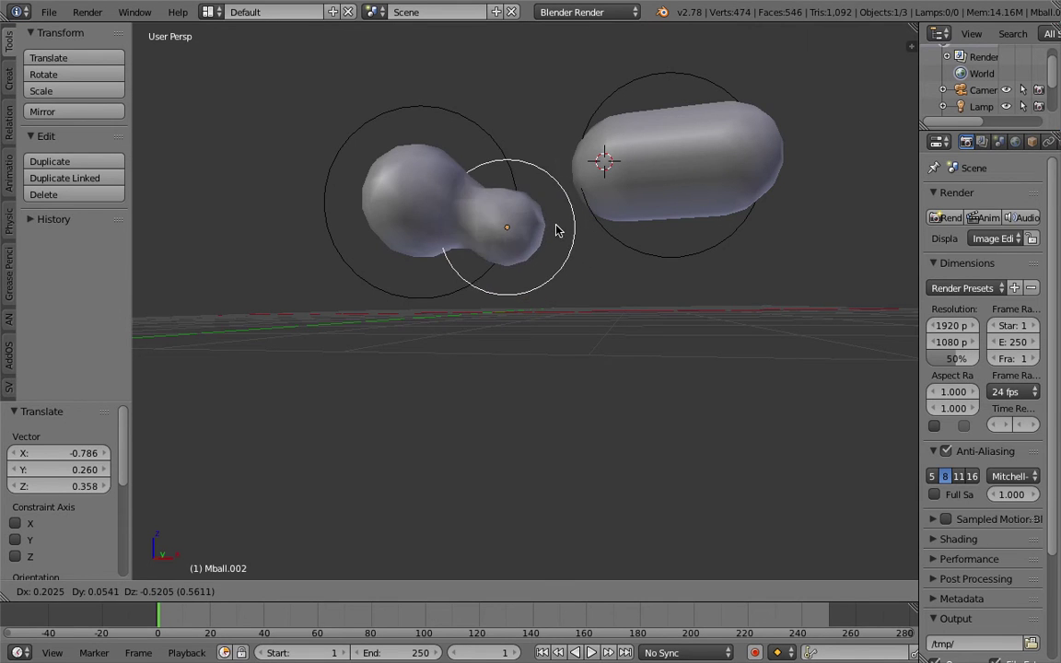
pyautogui.click(577, 242)
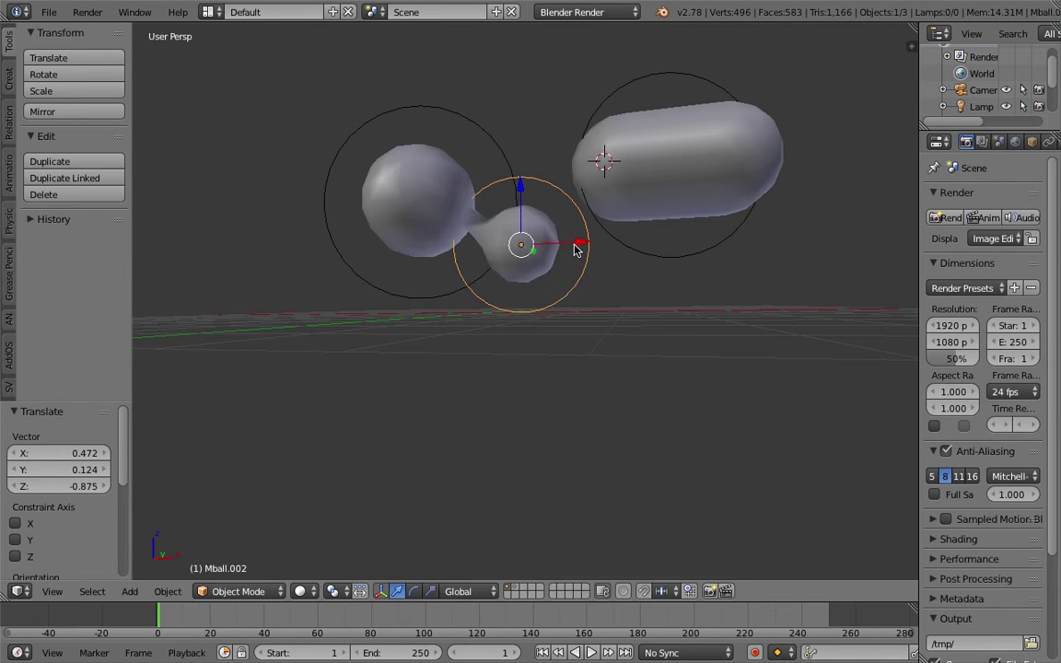
# Duplicate the small ball toward the capsule, offset about 1.6 in X, 0.4 in Y and 0.2 in Z.
pyautogui.hotkey('shift', 'd')
pyautogui.click(651, 264)
pyautogui.moveTo(651, 264); pyautogui.dragTo(636, 291, button='middle')
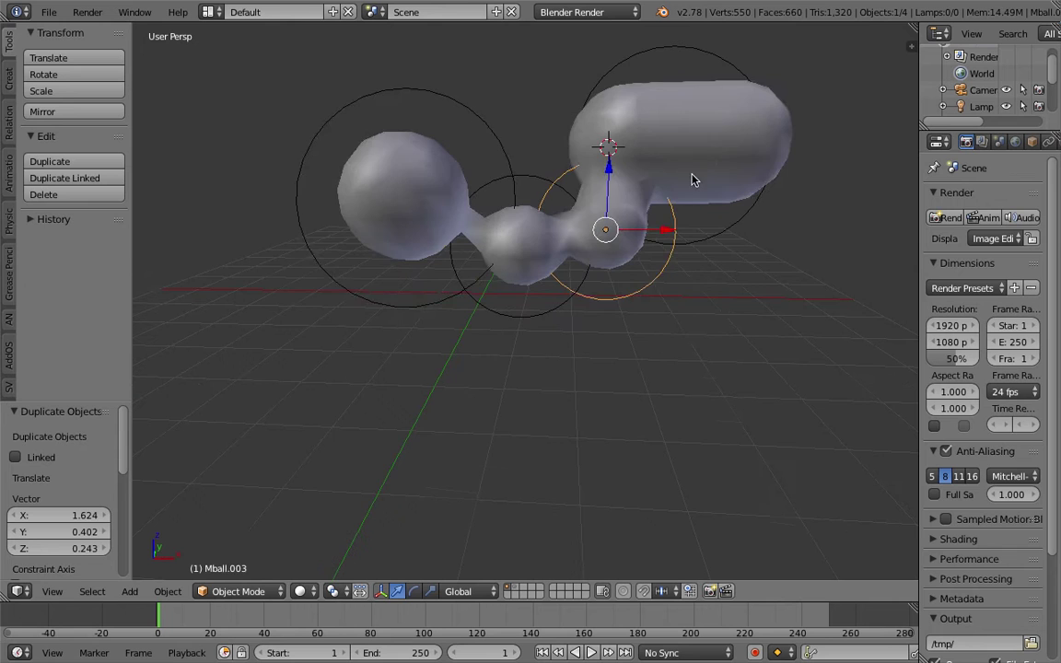
# Select the capsule and enlarge the outliner in width and height so all metaball objects are listed.
pyautogui.rightClick(694, 168)
pyautogui.scroll(-2, 686, 189)
pyautogui.rightClick(667, 135)
pyautogui.keyDown('shift'); pyautogui.moveTo(650, 147); pyautogui.dragTo(628, 161, button='middle'); pyautogui.keyUp('shift')
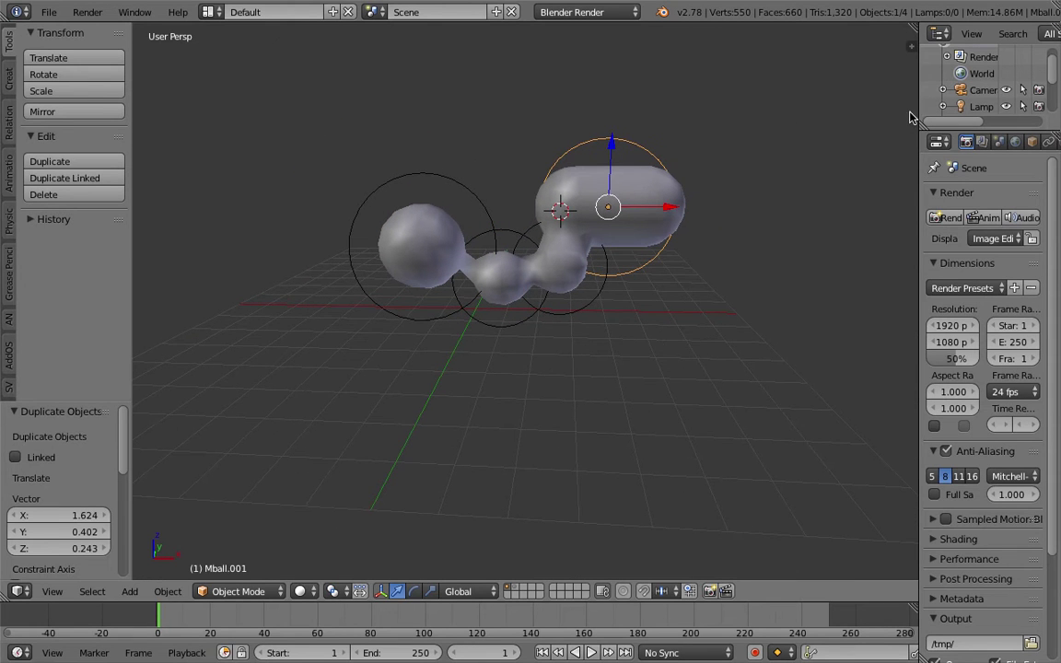
pyautogui.moveTo(917, 105); pyautogui.dragTo(831, 108)
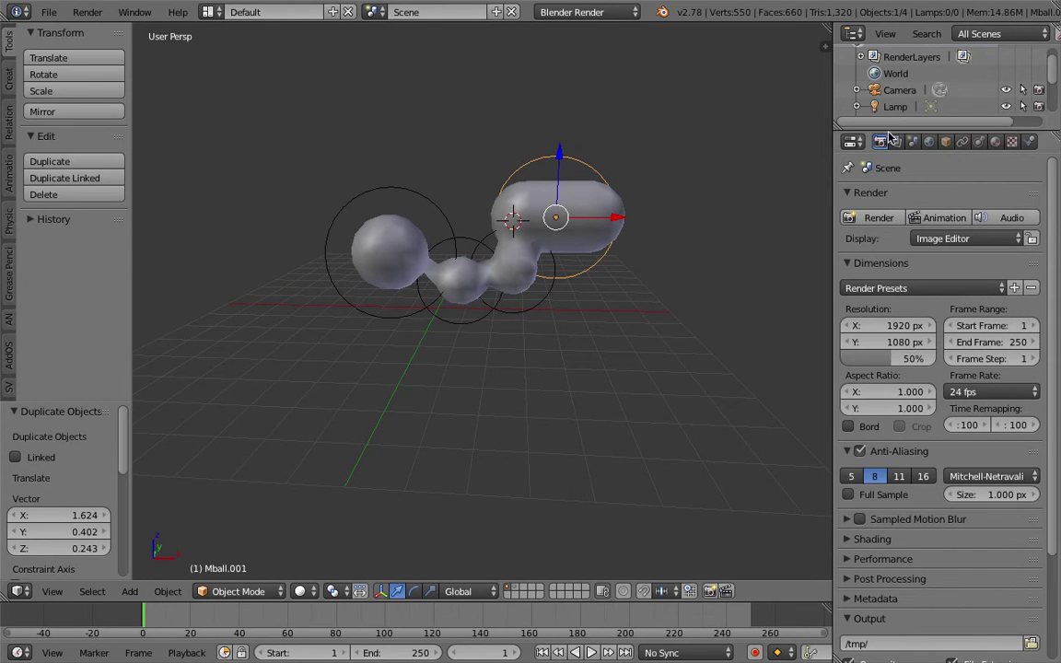
pyautogui.moveTo(890, 129); pyautogui.dragTo(893, 244)
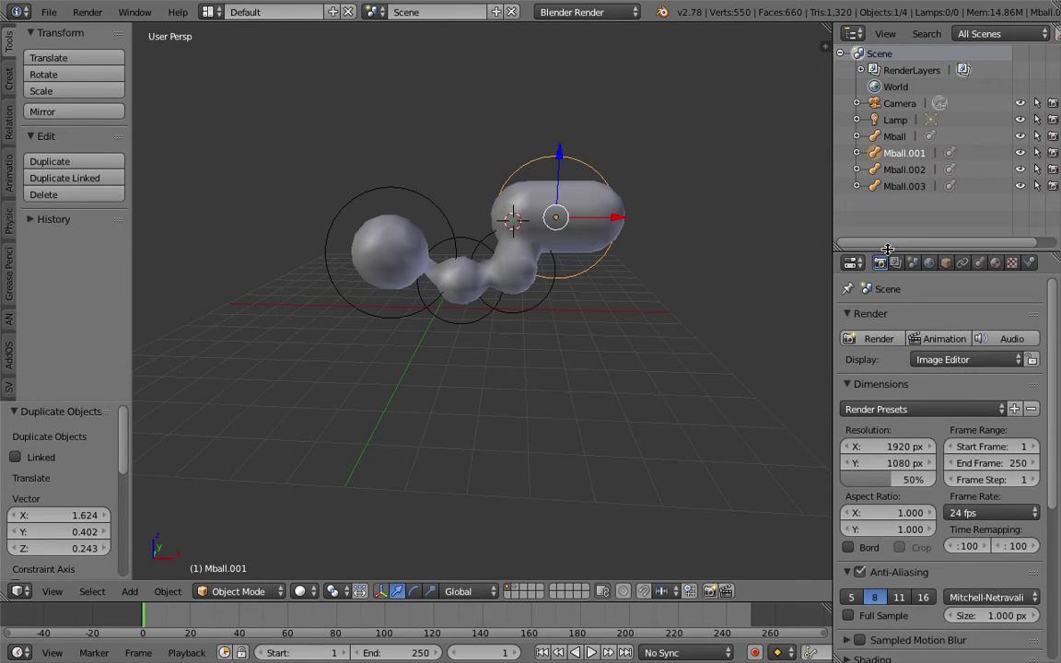
# Select Mball, Mball.001, Mball.002 and Mball.003 in turn in the outliner to match each name to its shape.
pyautogui.click(894, 136)
pyautogui.click(902, 153)
pyautogui.click(902, 169)
pyautogui.click(902, 186)
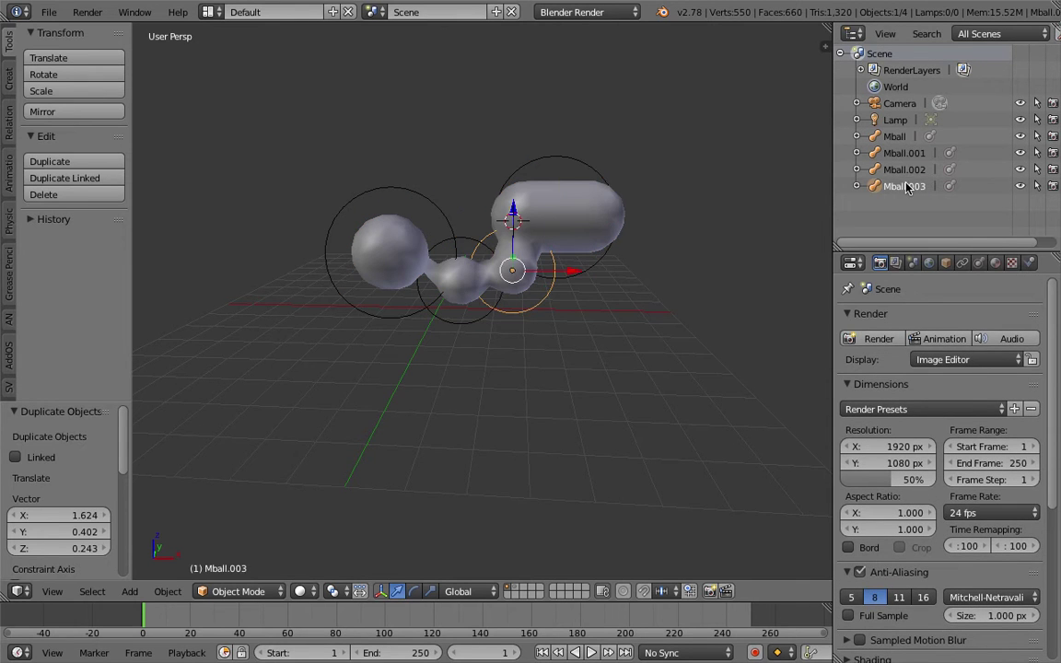
# Move the capsule away from the ball chain by about 2.2 in X, 0.4 in Y and 0.6 in Z.
pyautogui.rightClick(603, 173)
pyautogui.press('g')
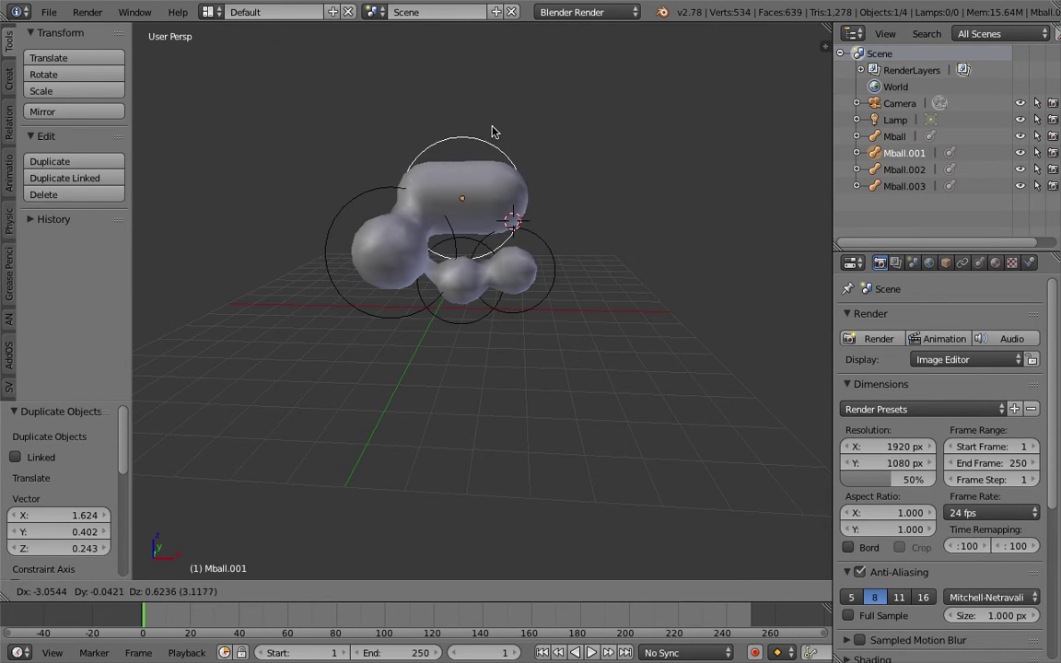
pyautogui.click(654, 128)
# Select Mball and then Mball.001 for comparison, and reposition the capsule above the small balls in two moves.
pyautogui.click(893, 138)
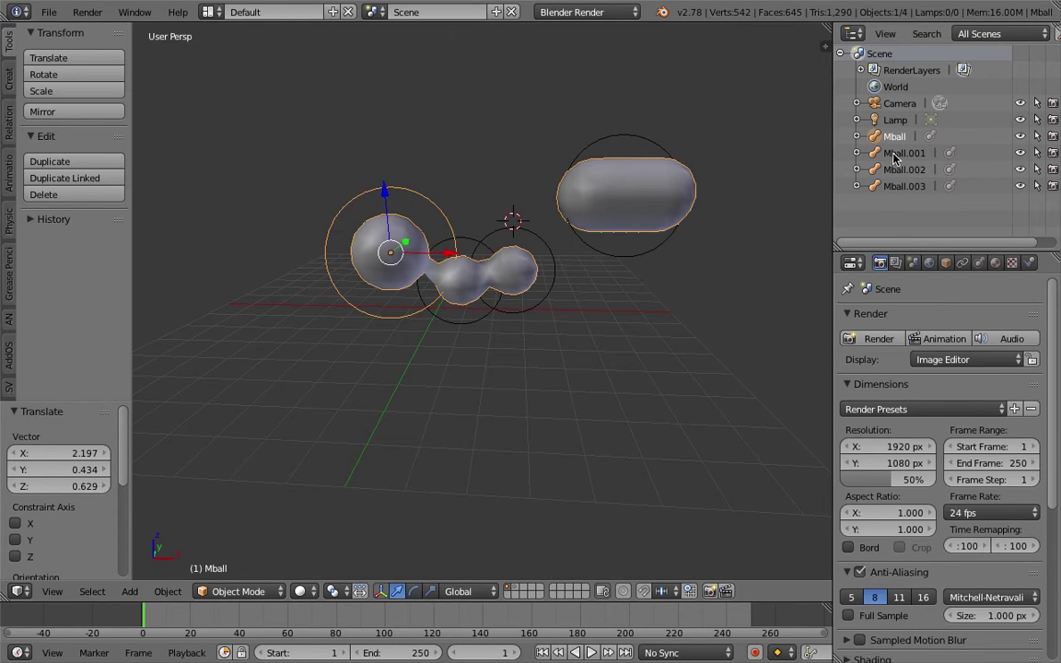
pyautogui.click(896, 152)
pyautogui.press('g')
pyautogui.click(551, 131)
pyautogui.press('g')
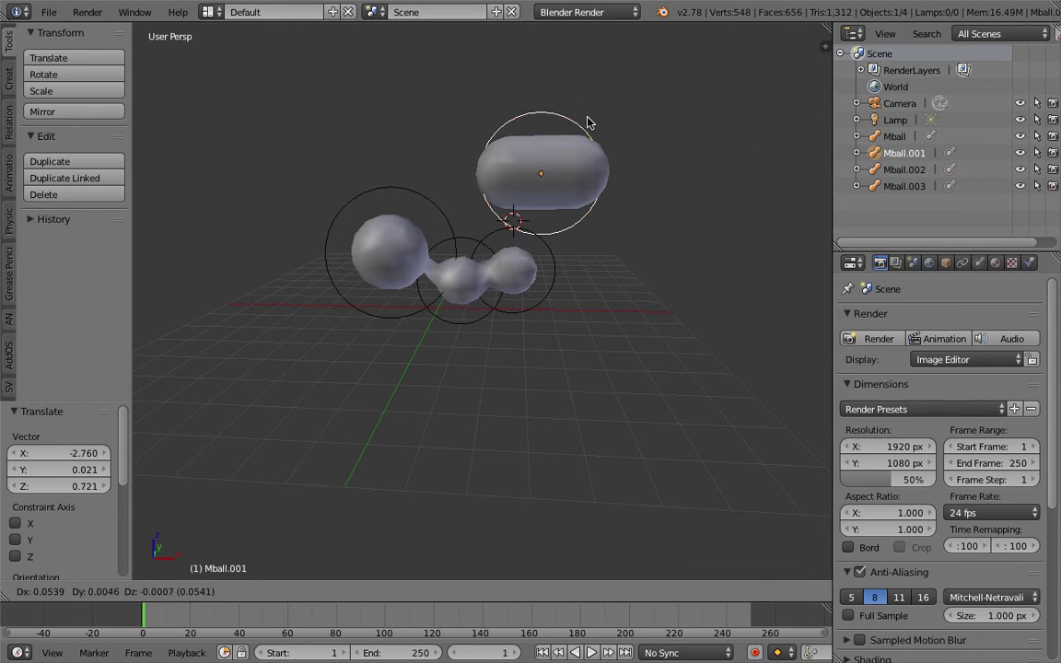
pyautogui.click(567, 109)
# Move the large ball away from the small balls, and then back about 1.8 in X until it merges with them.
pyautogui.rightClick(408, 189)
pyautogui.press('g')
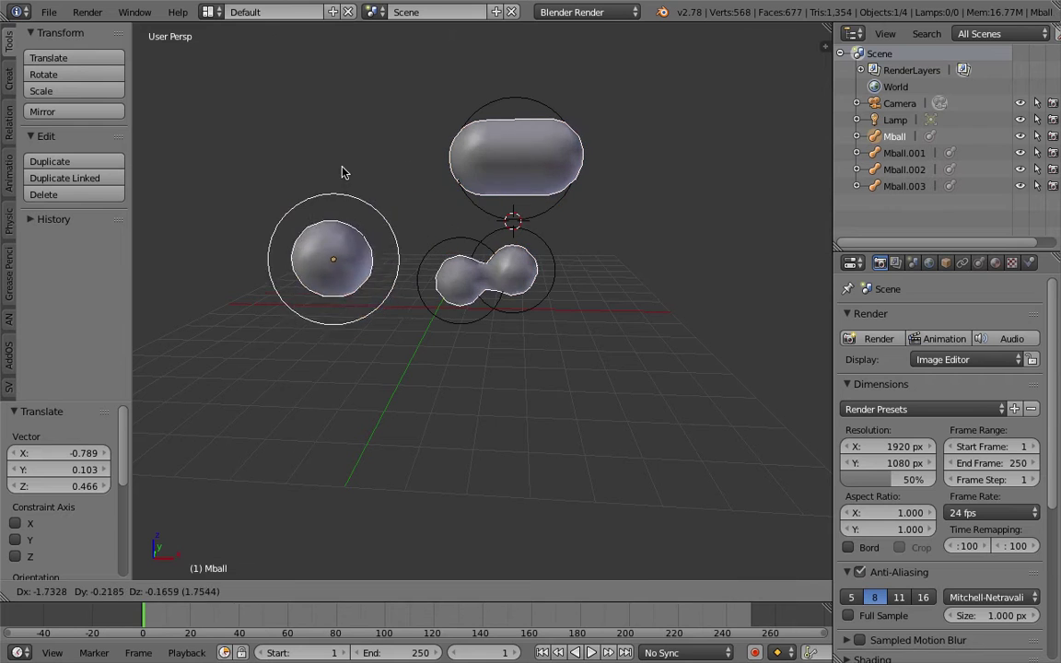
pyautogui.click(360, 206)
pyautogui.press('g')
pyautogui.click(434, 261)
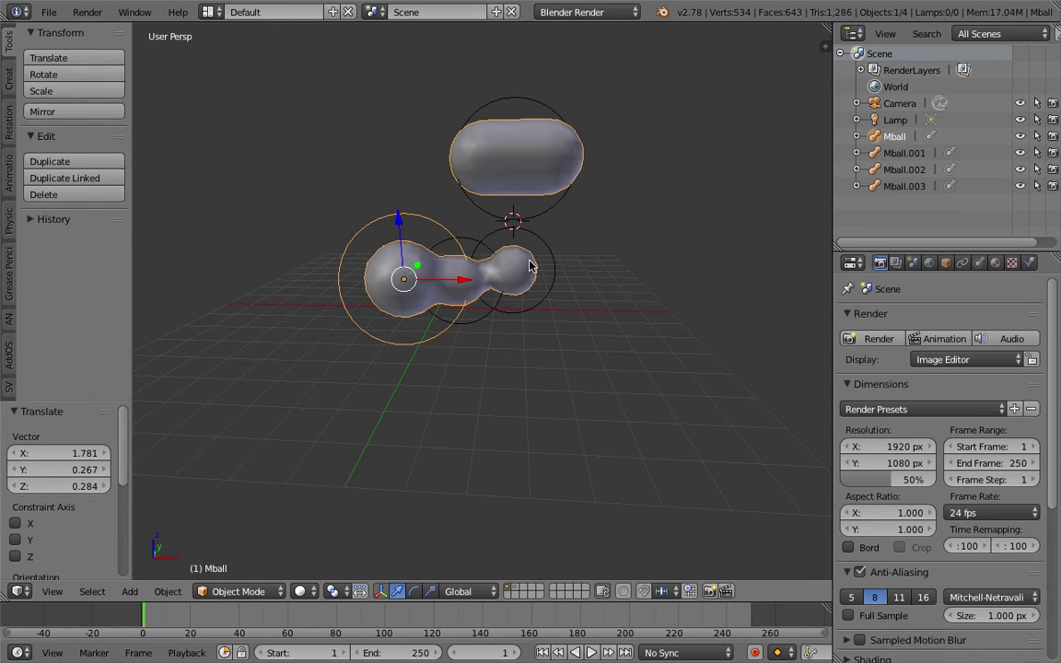
# Cycle the selection to the capsule and move it about 1.7 in X, -0.7 in Y and -2.1 in Z to join the ball chain.
pyautogui.press('a')
pyautogui.press('a')
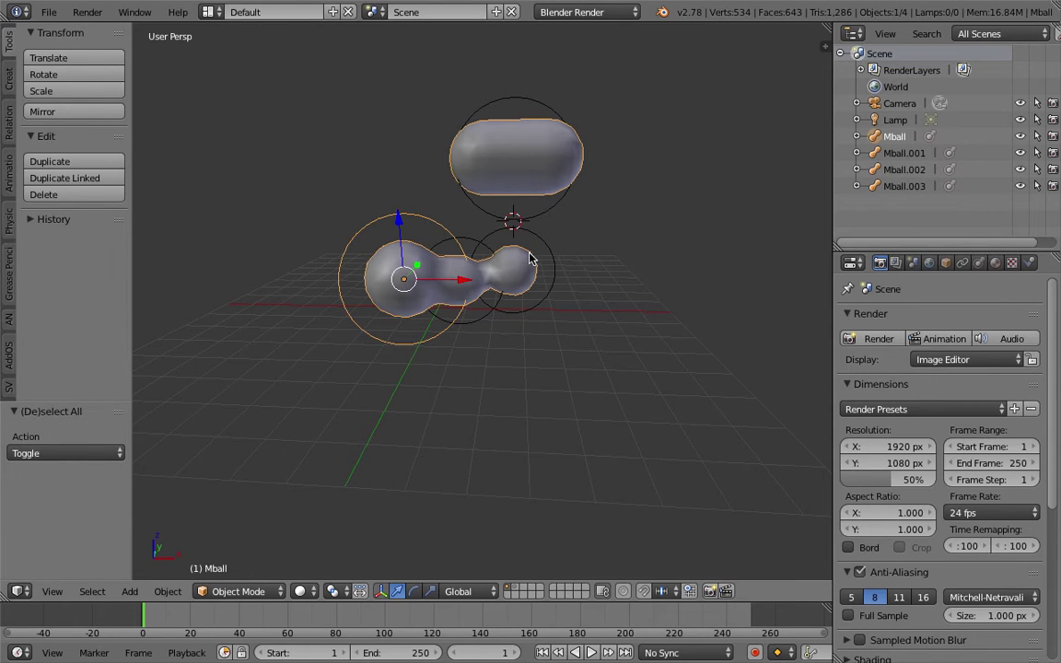
pyautogui.rightClick(545, 214)
pyautogui.rightClick(542, 217)
pyautogui.rightClick(542, 217)
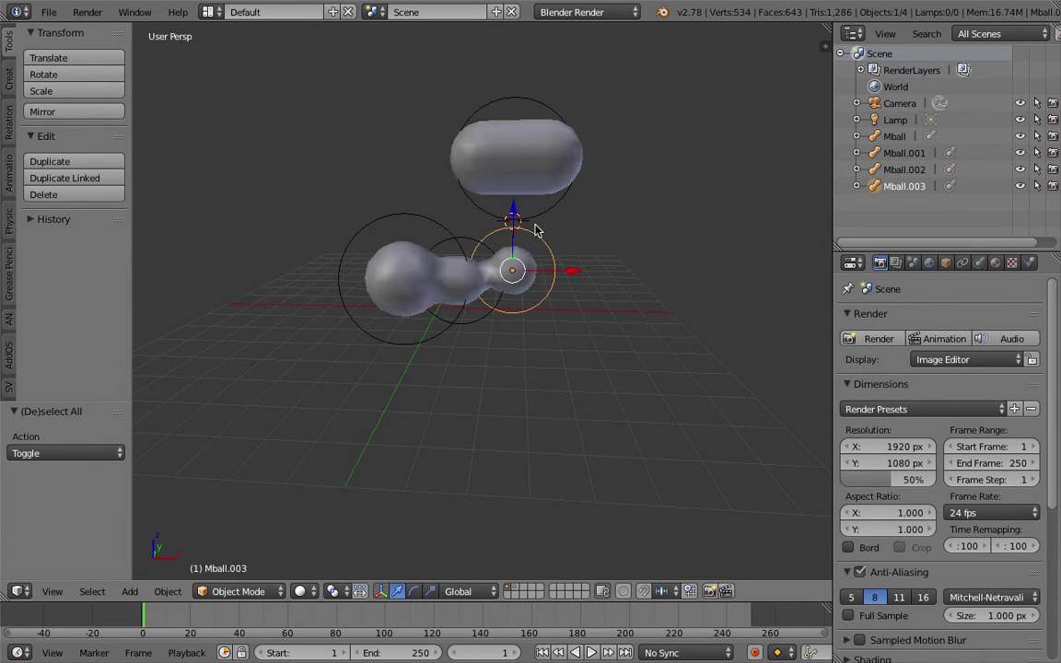
pyautogui.rightClick(541, 219)
pyautogui.press('g')
pyautogui.click(592, 241)
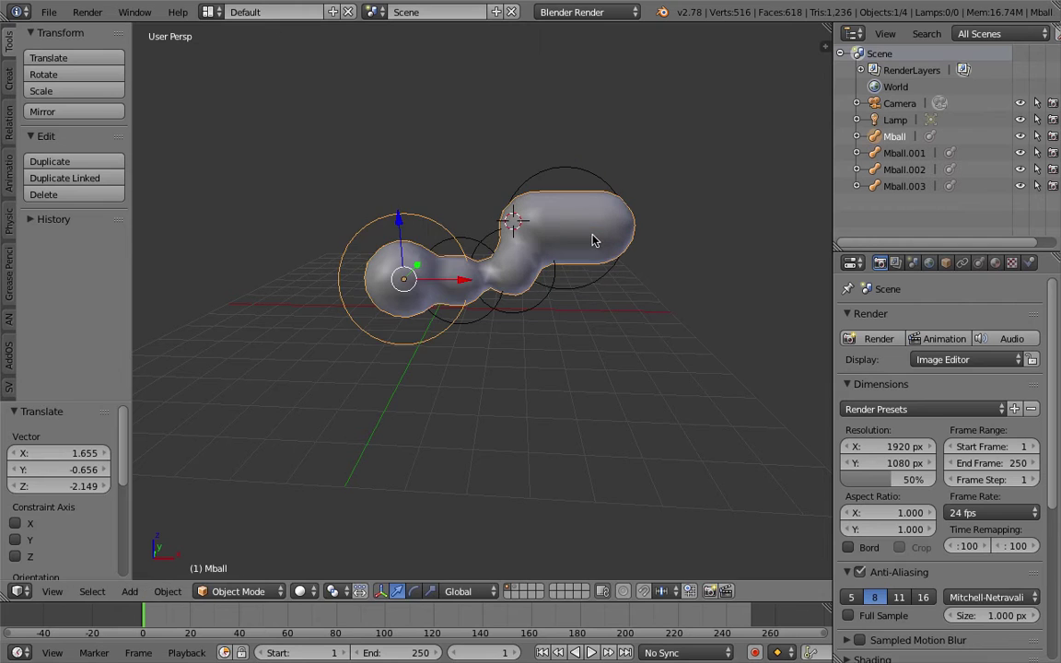
# Move the capsule up and away from the ball chain by about 2 in X, 1.3 in Y and 3 in Z.
pyautogui.press('g')
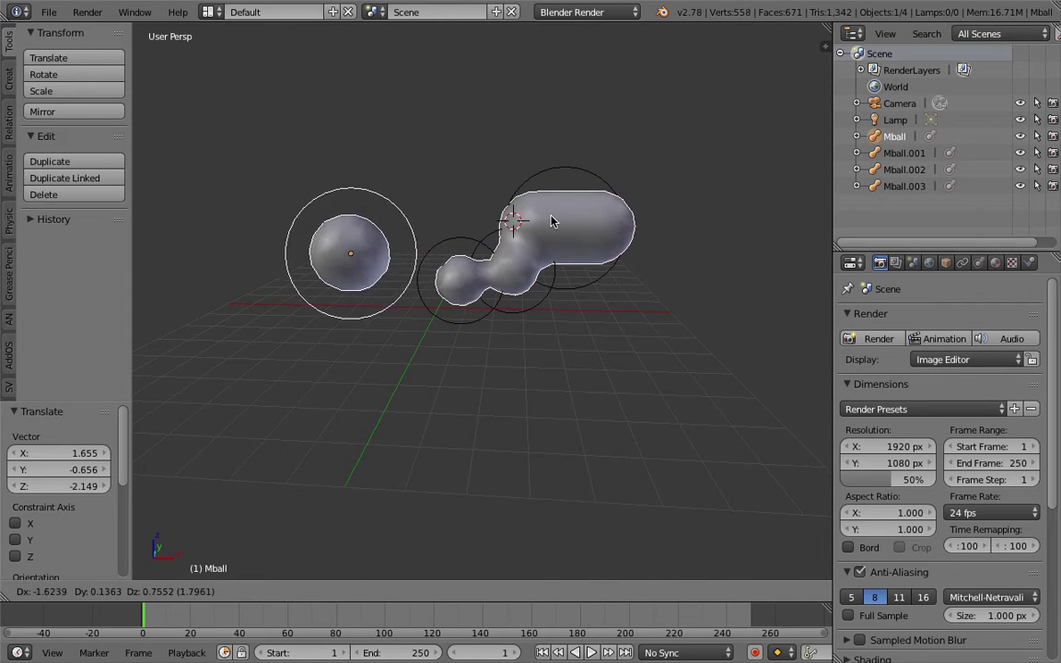
pyautogui.rightClick(587, 226)
pyautogui.rightClick(620, 250)
pyautogui.press('g')
pyautogui.moveTo(668, 188); pyautogui.dragTo(689, 145, button='right')
# Shift the large ball about -0.2 in X and 0.1 in Z, and select the middle small ball.
pyautogui.rightClick(592, 157)
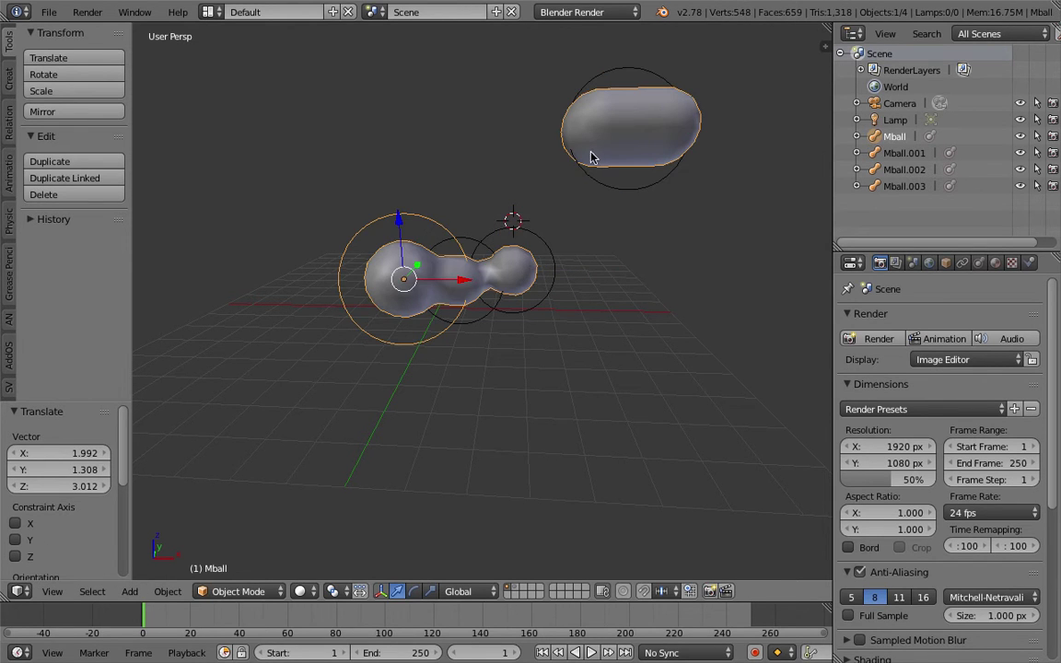
pyautogui.press('g')
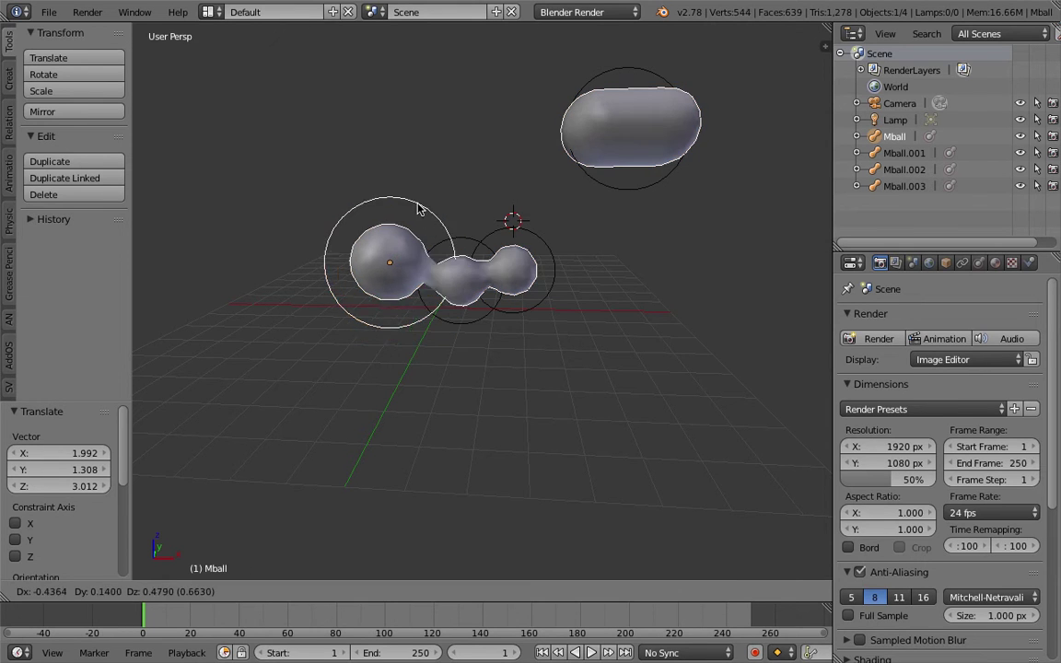
pyautogui.click(429, 226)
pyautogui.rightClick(507, 283)
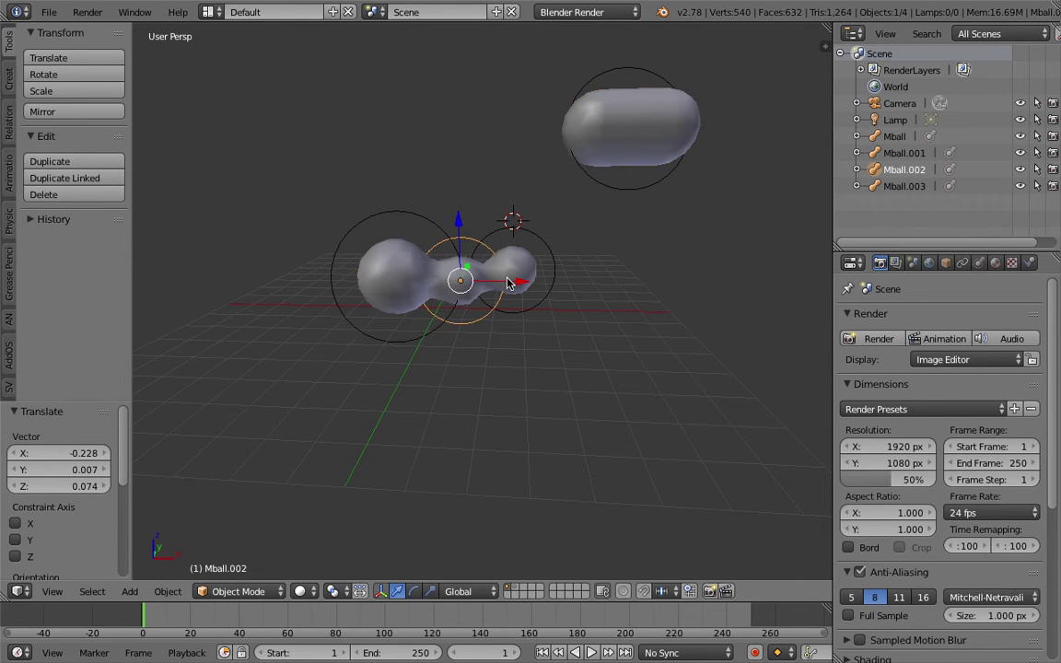
# Select the base Mball and set its metaball threshold to 0.500.
pyautogui.rightClick(528, 286)
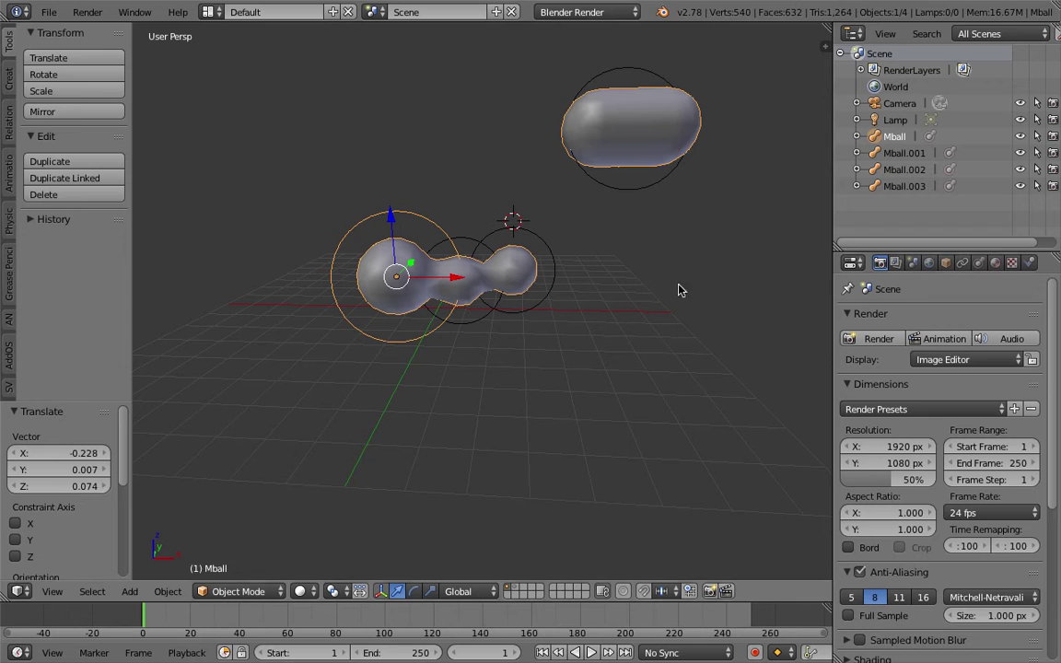
pyautogui.click(978, 264)
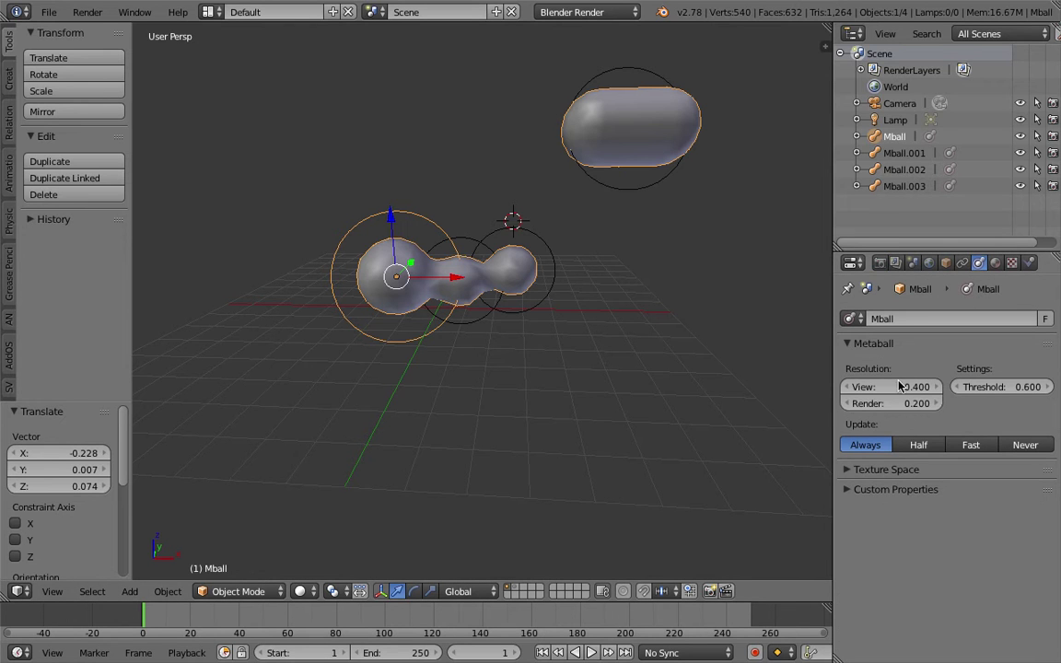
pyautogui.moveTo(833, 359); pyautogui.dragTo(793, 361)
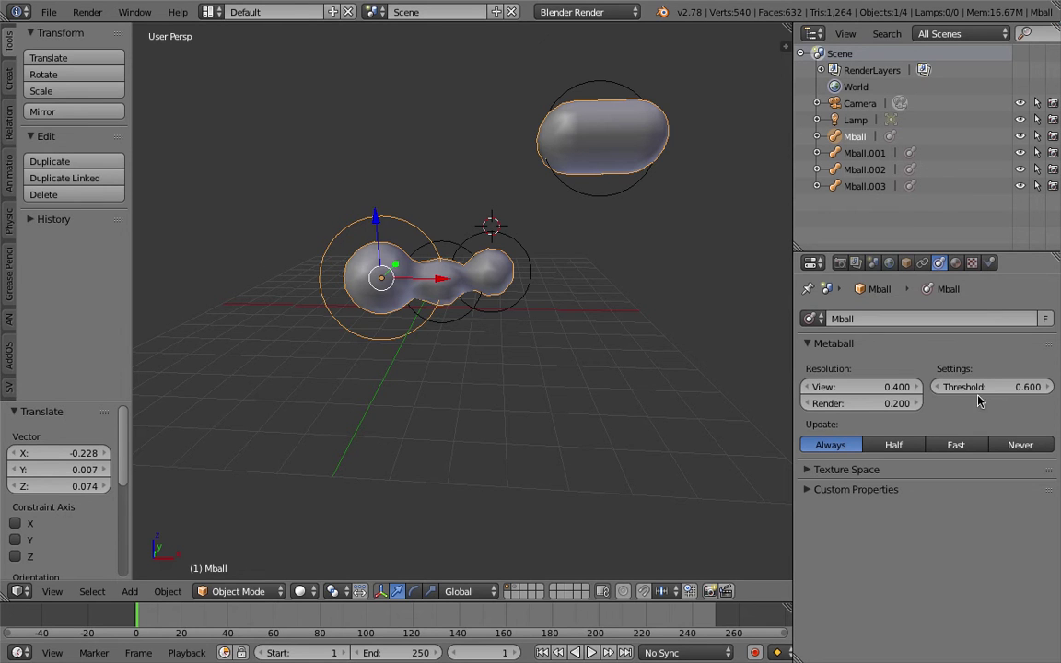
pyautogui.moveTo(1000, 391)
pyautogui.mouseDown()
pyautogui.moveTo(1055, 392)
pyautogui.moveTo(982, 392)
pyautogui.mouseUp()
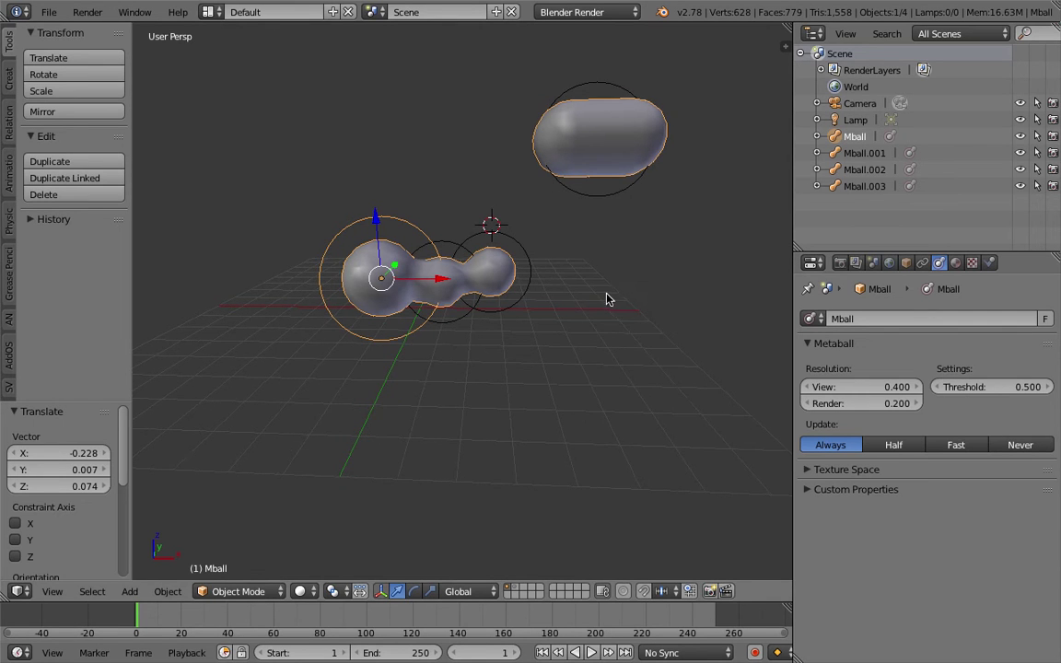
# Select the small balls in turn to compare their metaball settings, and reselect the base Mball to examine its own.
pyautogui.moveTo(611, 298); pyautogui.dragTo(582, 224, button='middle')
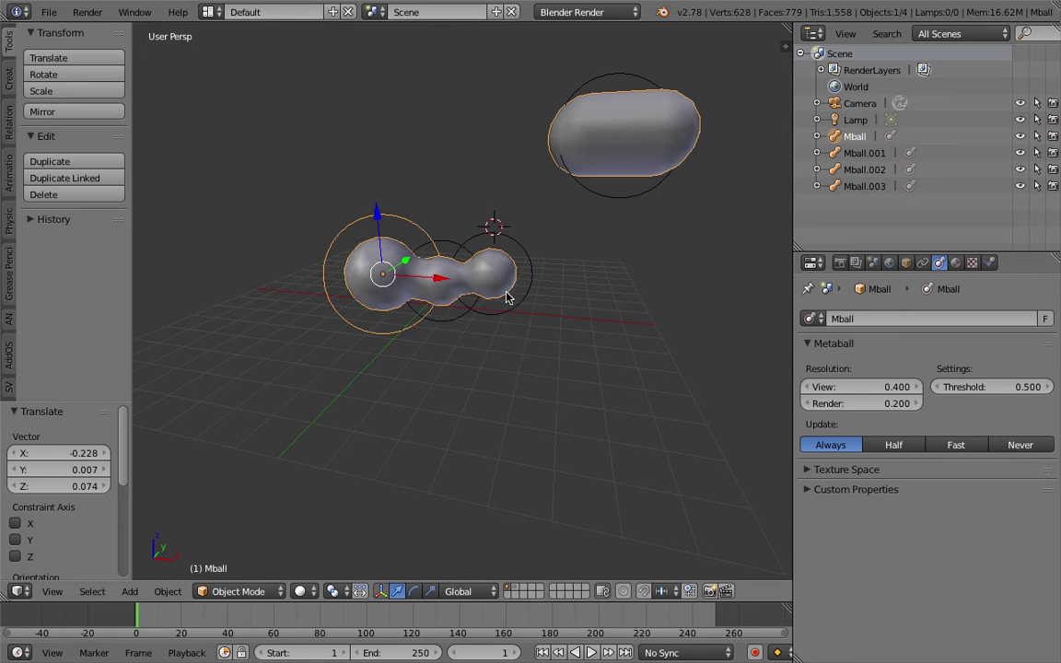
pyautogui.rightClick(443, 241)
pyautogui.rightClick(483, 238)
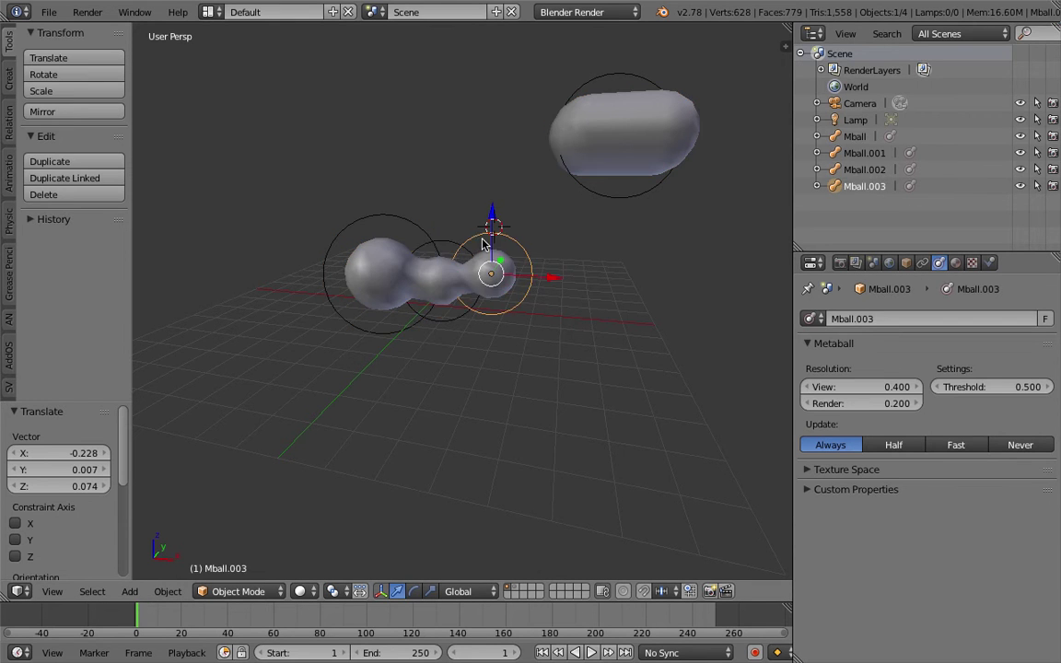
pyautogui.rightClick(449, 240)
pyautogui.rightClick(387, 216)
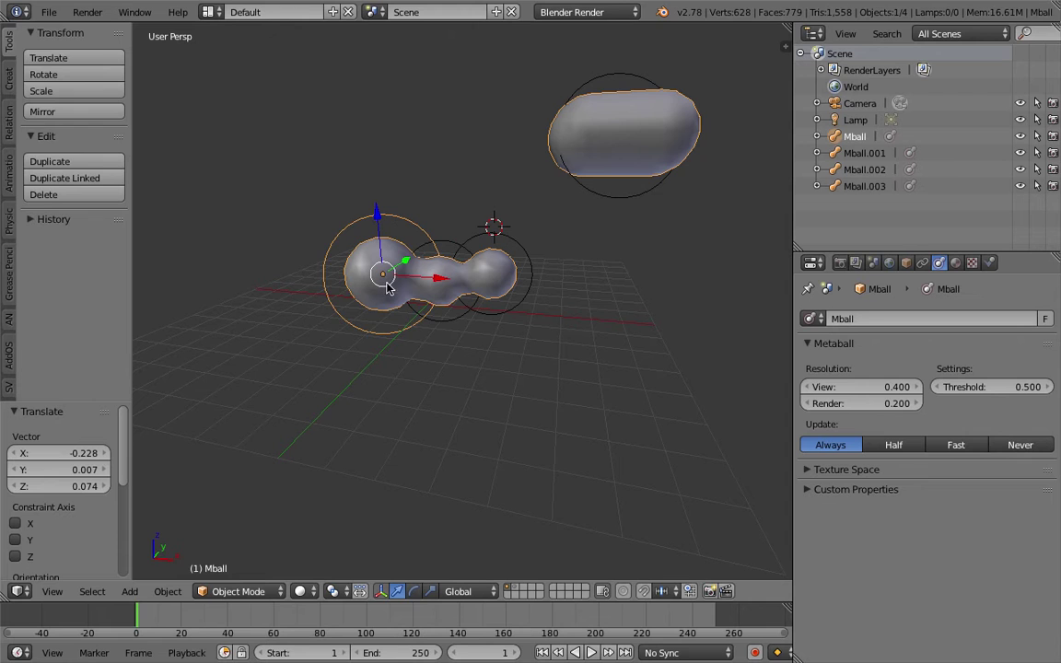
pyautogui.click(860, 470)
pyautogui.click(861, 469)
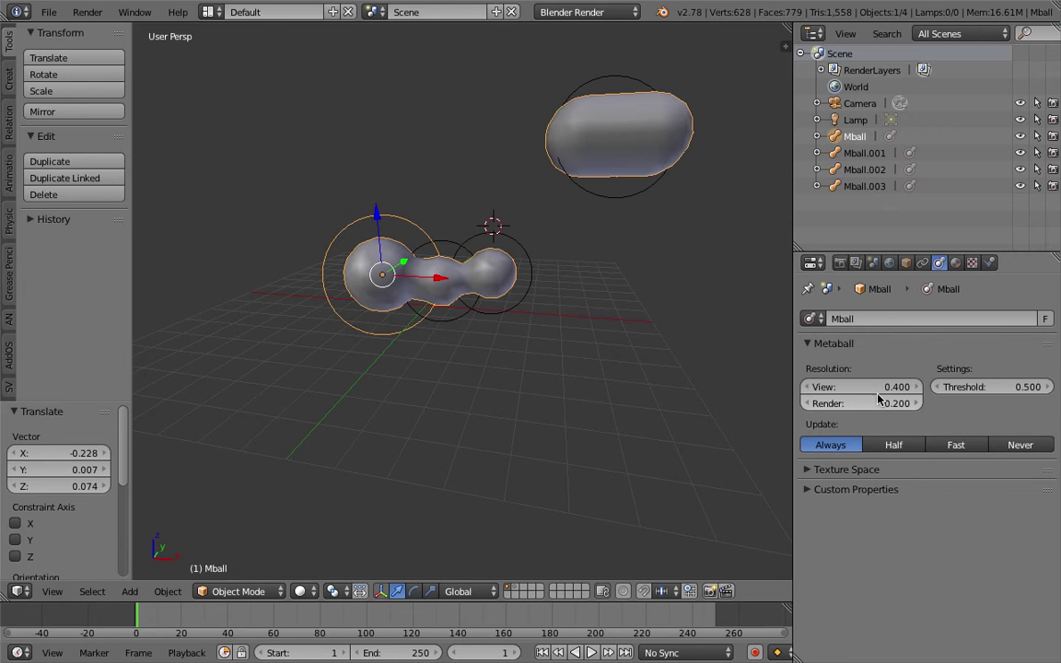
# Set the base Mball's view resolution to 0.925 and render resolution to 0.100, and display the metaballs as wireframe.
pyautogui.moveTo(858, 390); pyautogui.dragTo(898, 407)
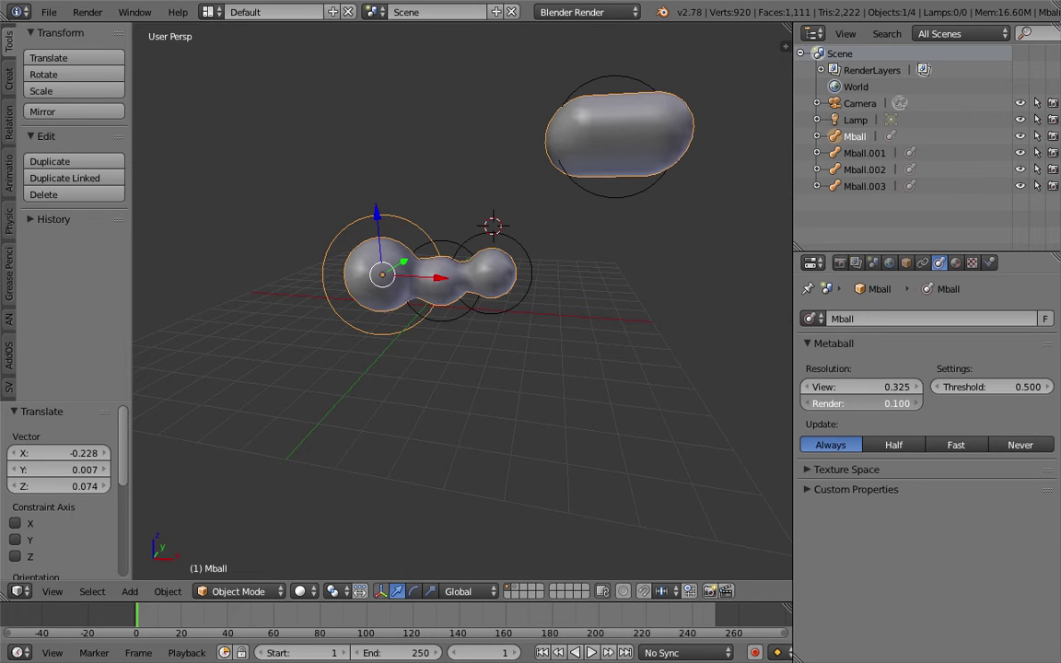
pyautogui.moveTo(887, 391); pyautogui.dragTo(944, 387)
pyautogui.moveTo(399, 221); pyautogui.dragTo(488, 282, button='middle')
pyautogui.scroll(3, 494, 297)
pyautogui.press('x')
pyautogui.press('z')
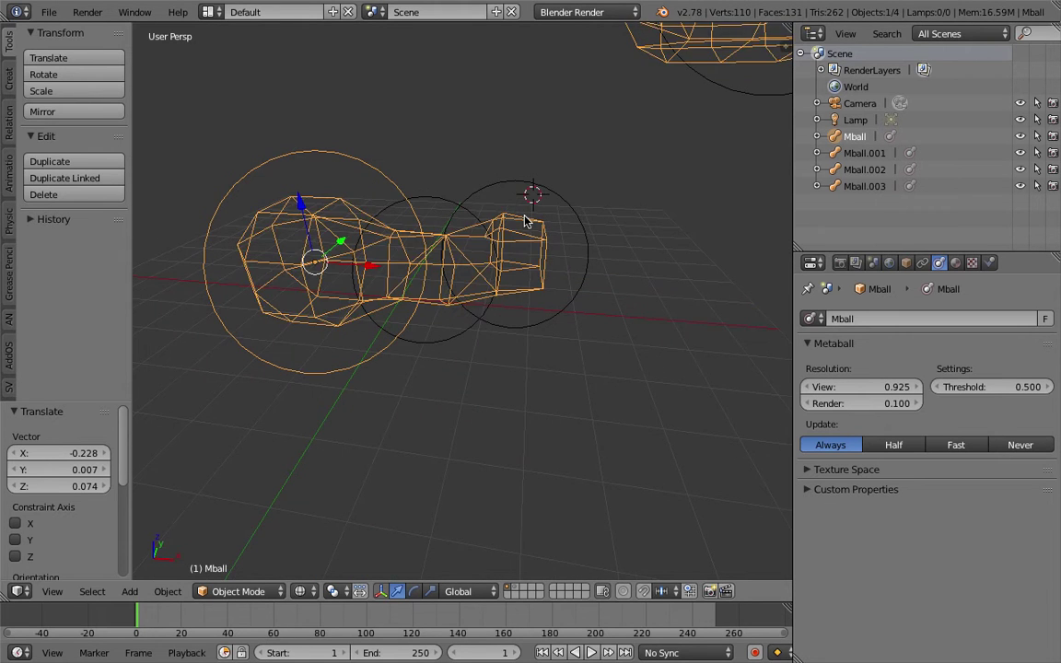
pyautogui.scroll(-2, 508, 242)
pyautogui.moveTo(514, 241); pyautogui.dragTo(446, 235, button='middle')
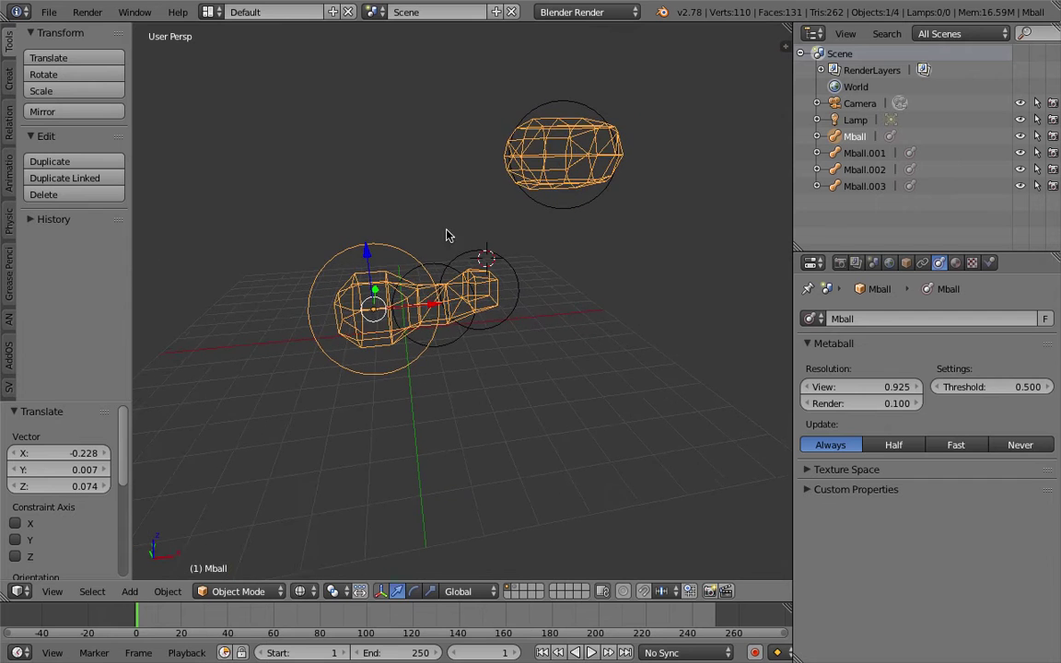
pyautogui.moveTo(503, 290); pyautogui.dragTo(511, 282, button='middle')
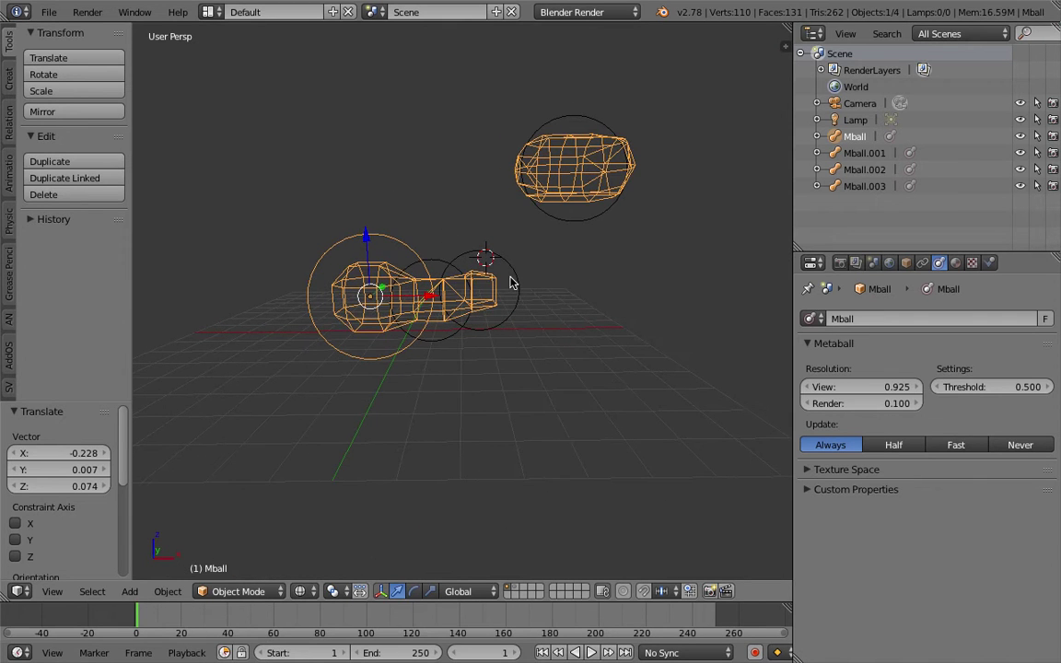
# Save the scene to the Desktop as sv_metaballs.
pyautogui.hotkey('ctrl', 's')
pyautogui.click(315, 74)
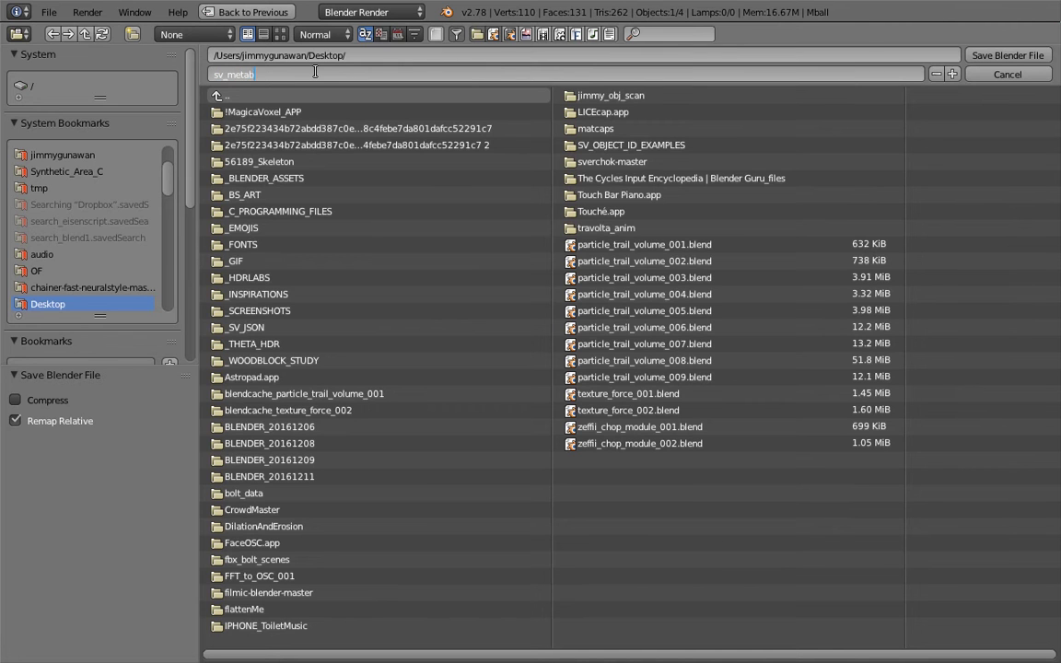
pyautogui.press('Return')
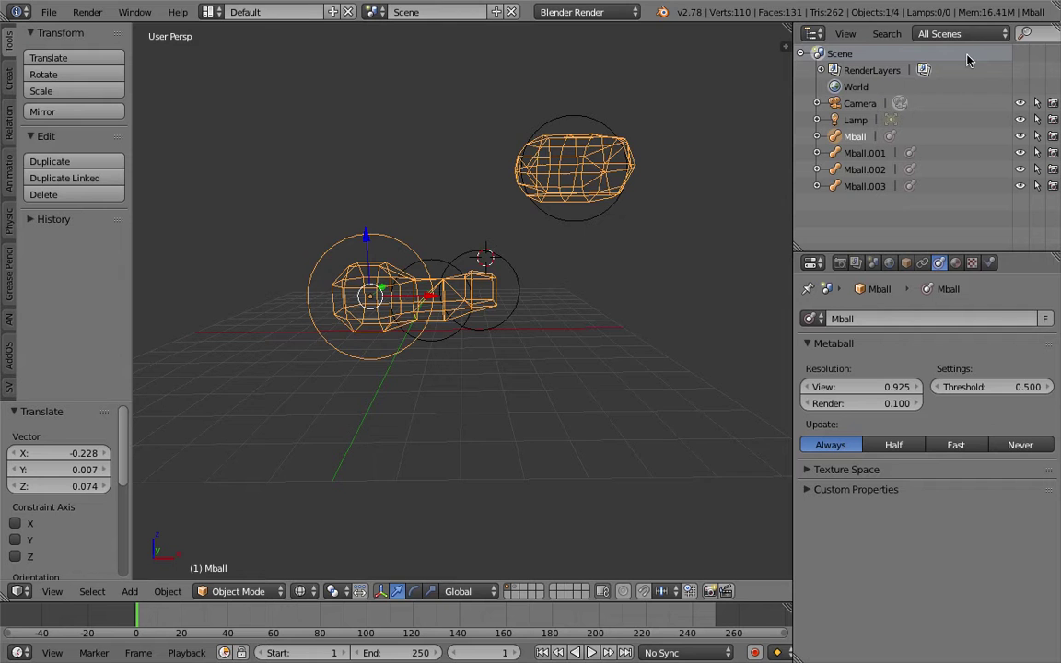
# Examine the base Mball's object properties and its constraint options.
pyautogui.moveTo(543, 242); pyautogui.dragTo(539, 248, button='middle')
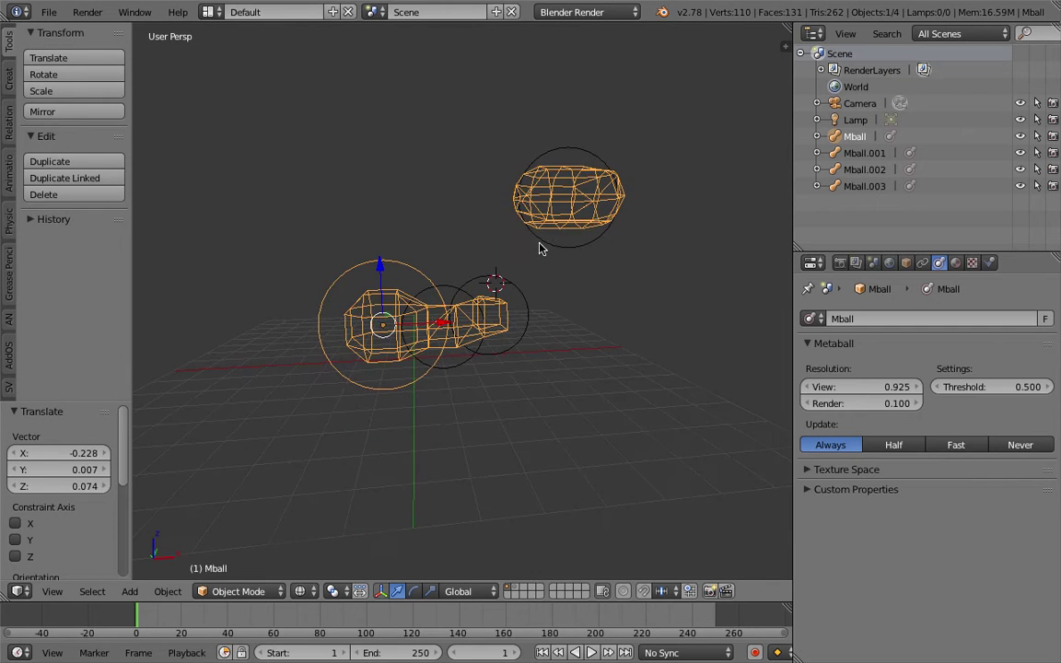
pyautogui.moveTo(448, 297); pyautogui.dragTo(429, 291, button='middle')
pyautogui.click(906, 264)
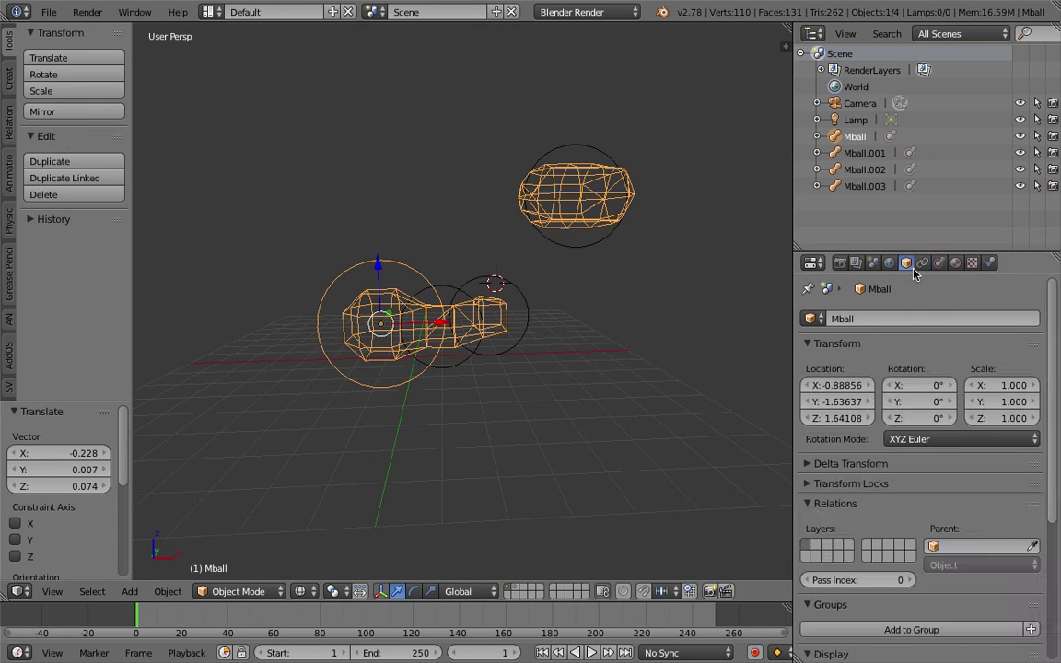
pyautogui.click(922, 263)
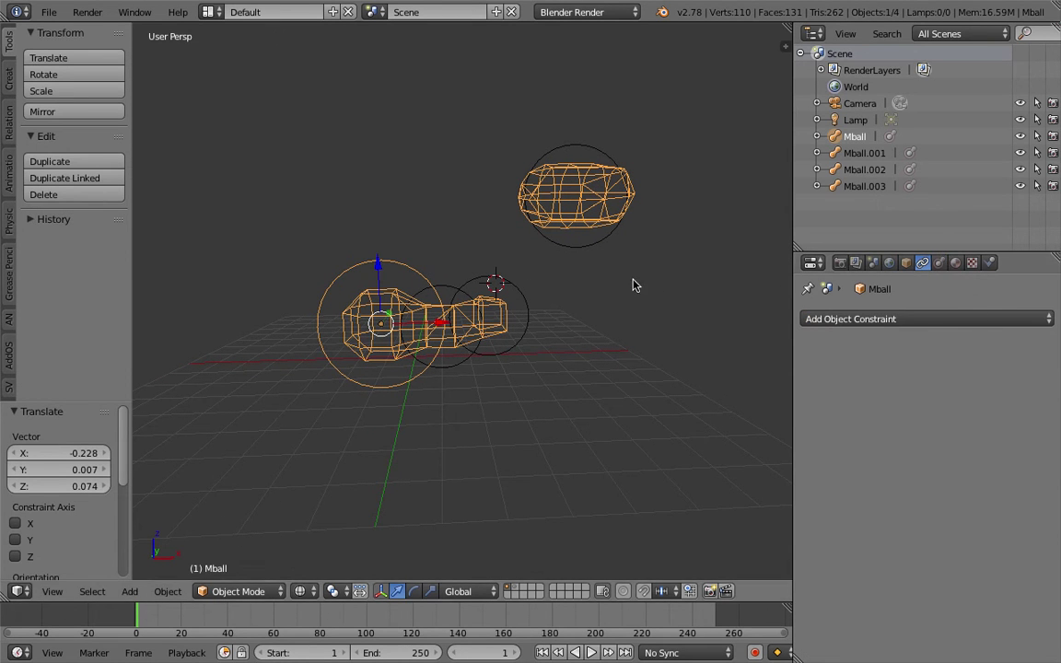
# Add a torus mesh, move it about 4.3 in X and -0.8 in Y, and scale it up by about 3.4.
pyautogui.moveTo(634, 285); pyautogui.dragTo(663, 299, button='middle')
pyautogui.hotkey('shift', 'a')
pyautogui.moveTo(662, 251)
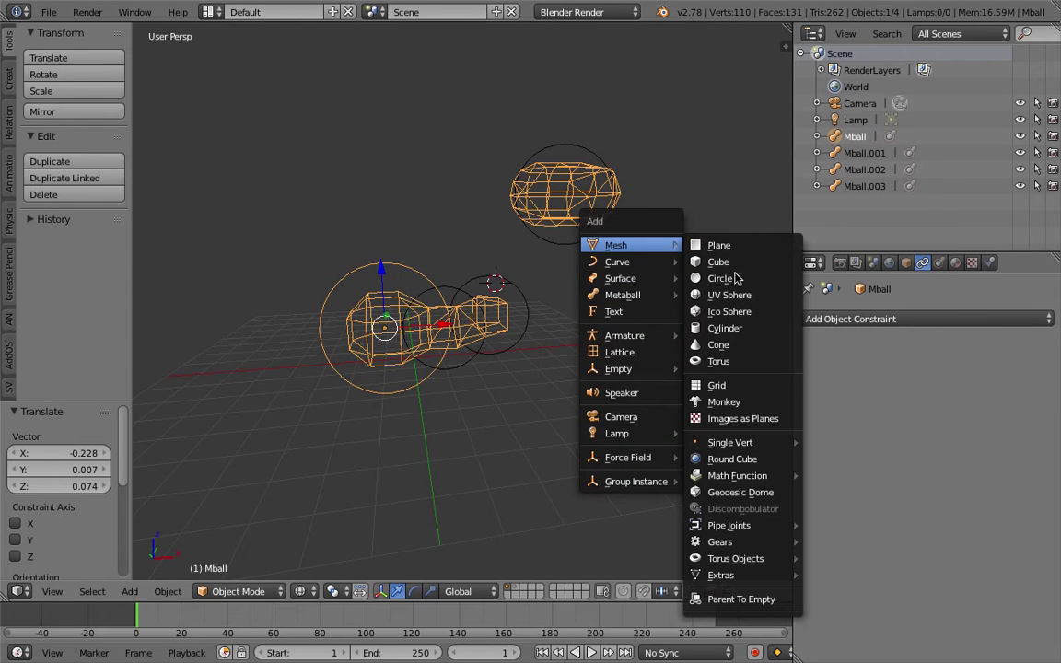
pyautogui.click(718, 361)
pyautogui.press('g')
pyautogui.click(558, 295)
pyautogui.press('s')
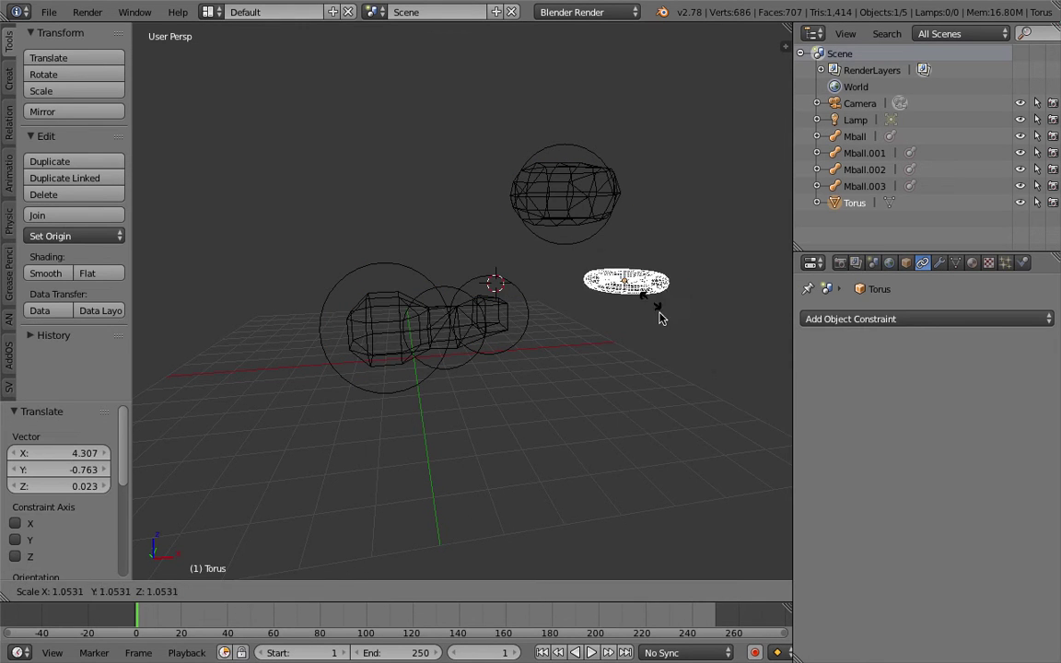
pyautogui.click(772, 336)
# In solid shading, move the torus about 1.5 in X, -0.9 in Y and -1.3 in Z, and scale it by about 0.8.
pyautogui.moveTo(639, 301); pyautogui.dragTo(664, 370, button='middle')
pyautogui.press('z')
pyautogui.press('g')
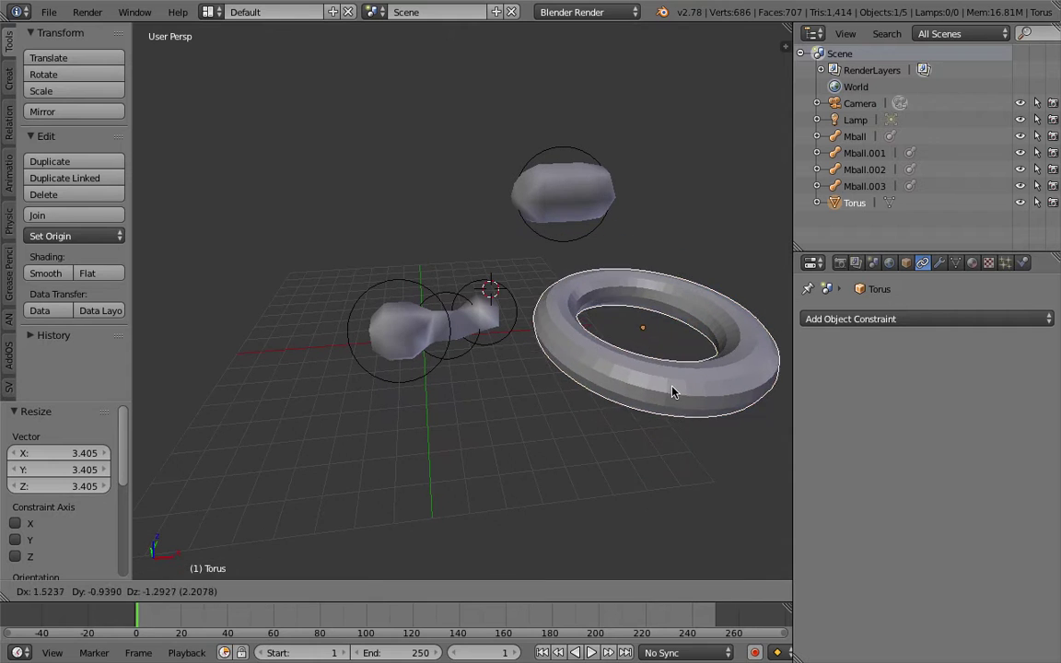
pyautogui.click(671, 388)
pyautogui.press('s')
pyautogui.click(603, 348)
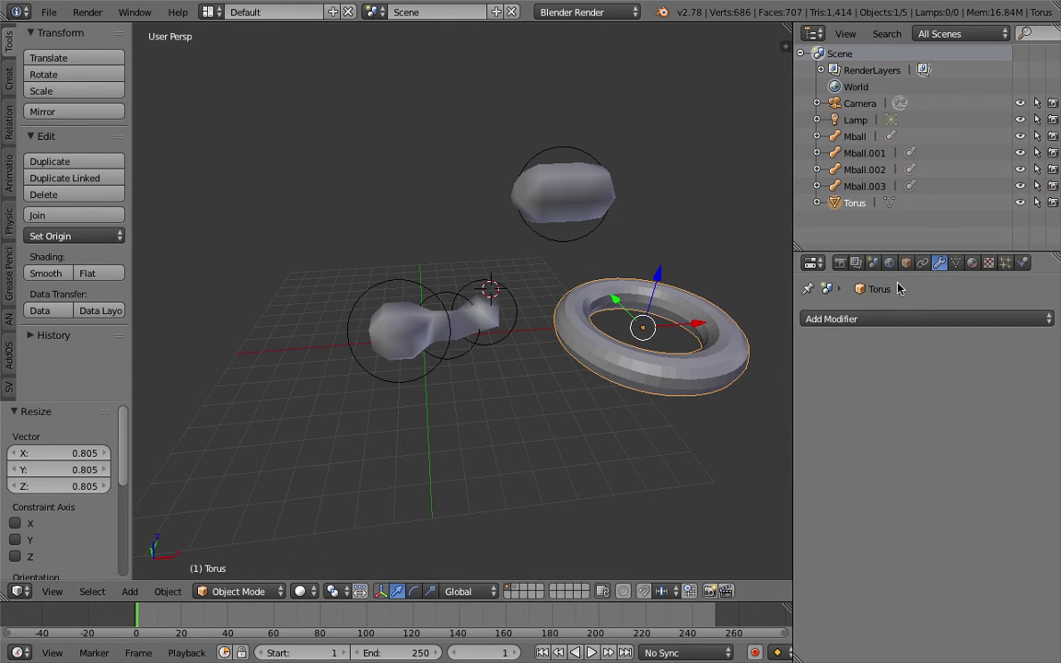
# Add a Remesh modifier to the torus and set its mode to Blocks.
pyautogui.click(898, 319)
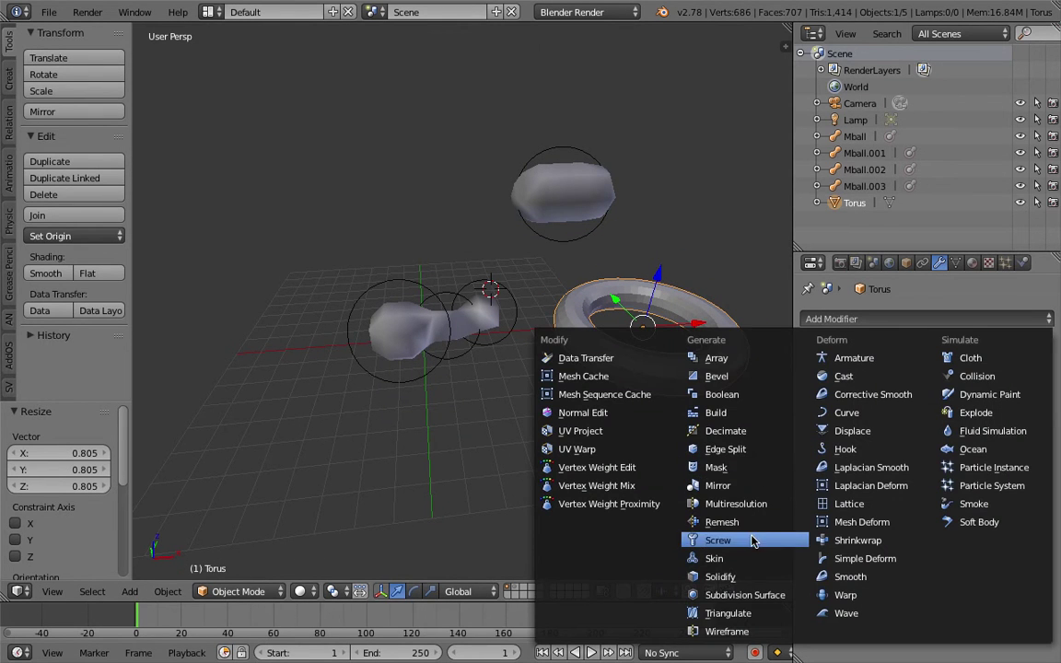
pyautogui.click(722, 522)
pyautogui.moveTo(611, 361); pyautogui.dragTo(560, 351, button='middle')
pyautogui.click(905, 396)
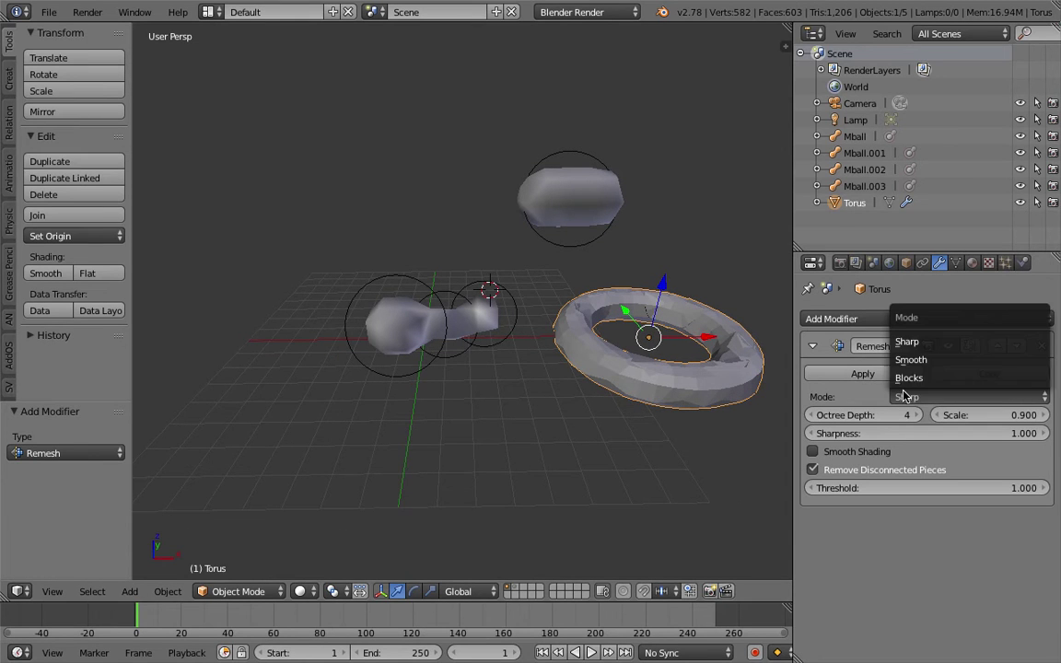
pyautogui.click(909, 377)
# Set the Remesh modifier's octree depth to 6, and back to 4.
pyautogui.moveTo(644, 322); pyautogui.dragTo(676, 327, button='middle')
pyautogui.click(912, 415)
pyautogui.click(903, 414)
pyautogui.moveTo(776, 410); pyautogui.dragTo(772, 379, button='middle')
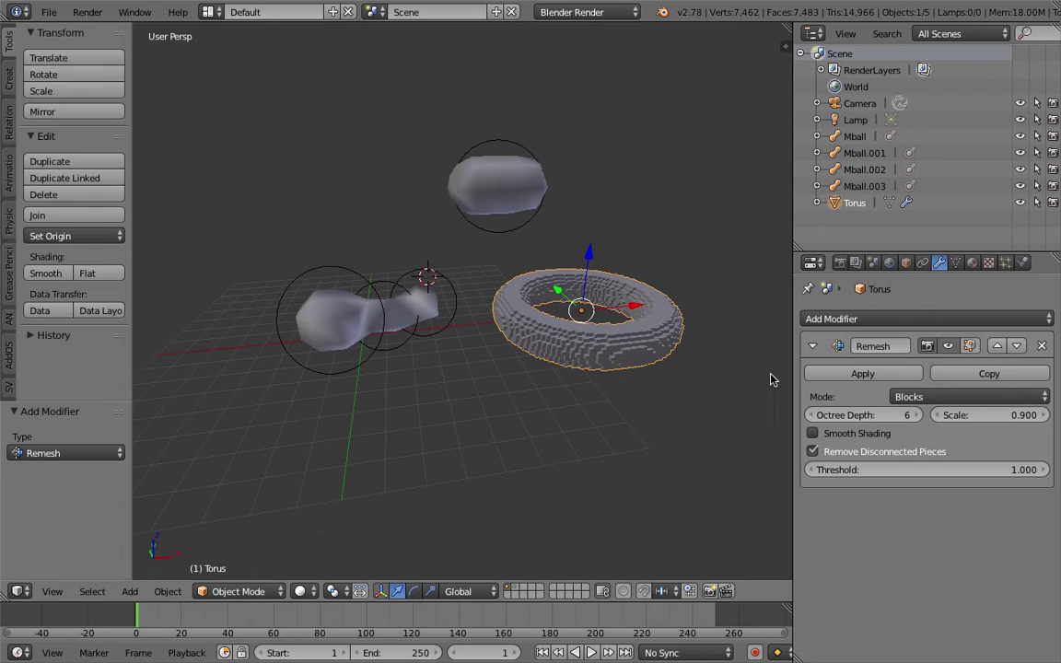
pyautogui.click(811, 414)
pyautogui.click(810, 414)
pyautogui.moveTo(632, 348); pyautogui.dragTo(629, 316, button='middle')
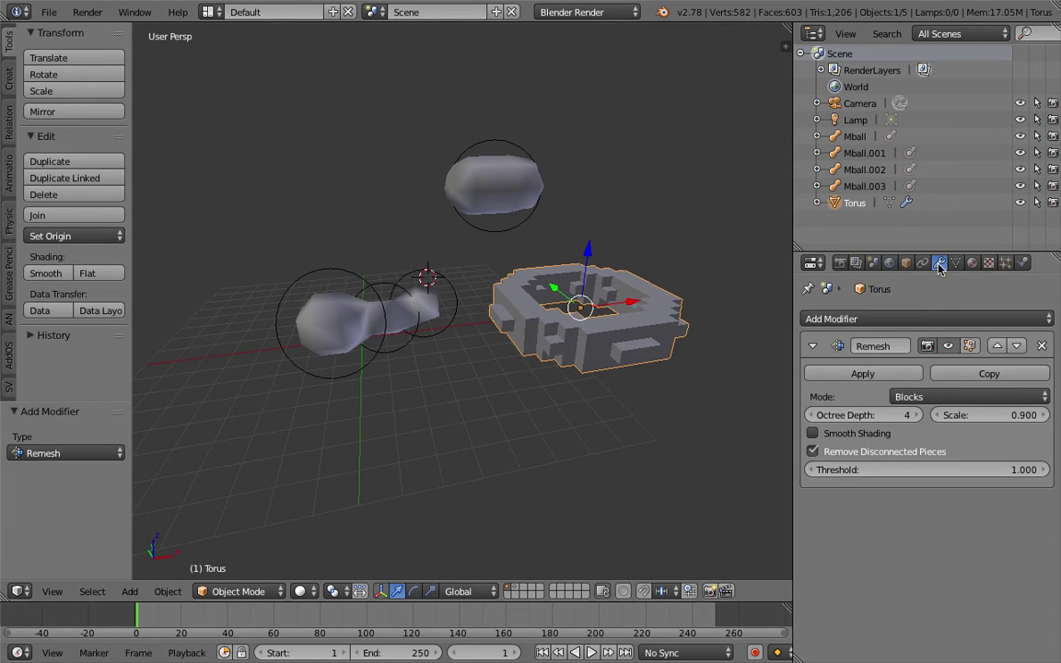
# Compare the base Mball's properties with the torus's modifier, and delete the torus.
pyautogui.rightClick(514, 199)
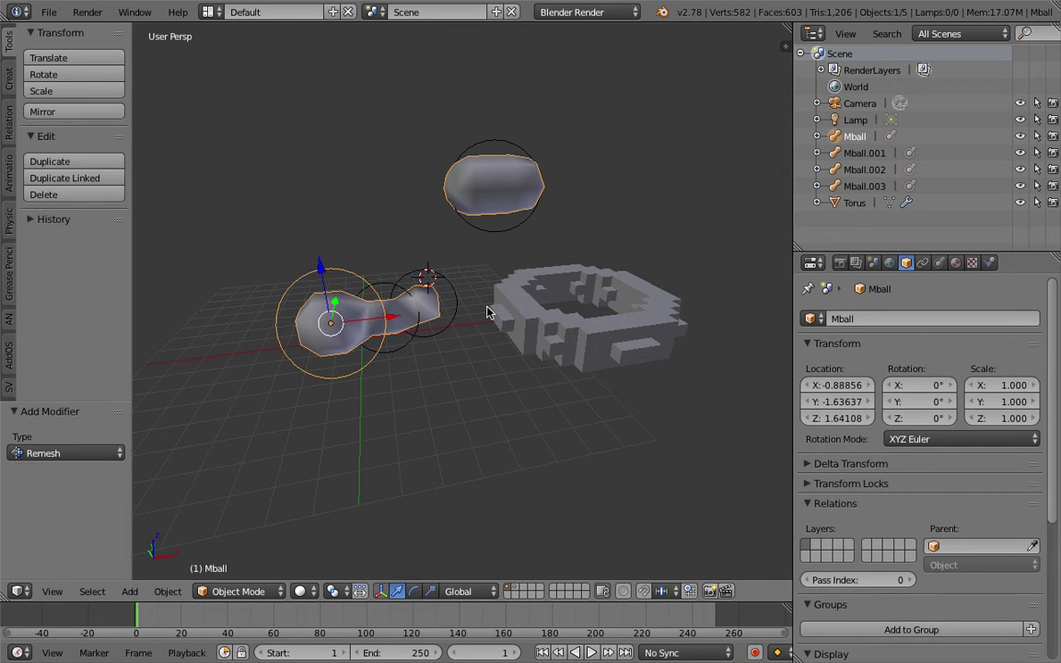
pyautogui.rightClick(531, 300)
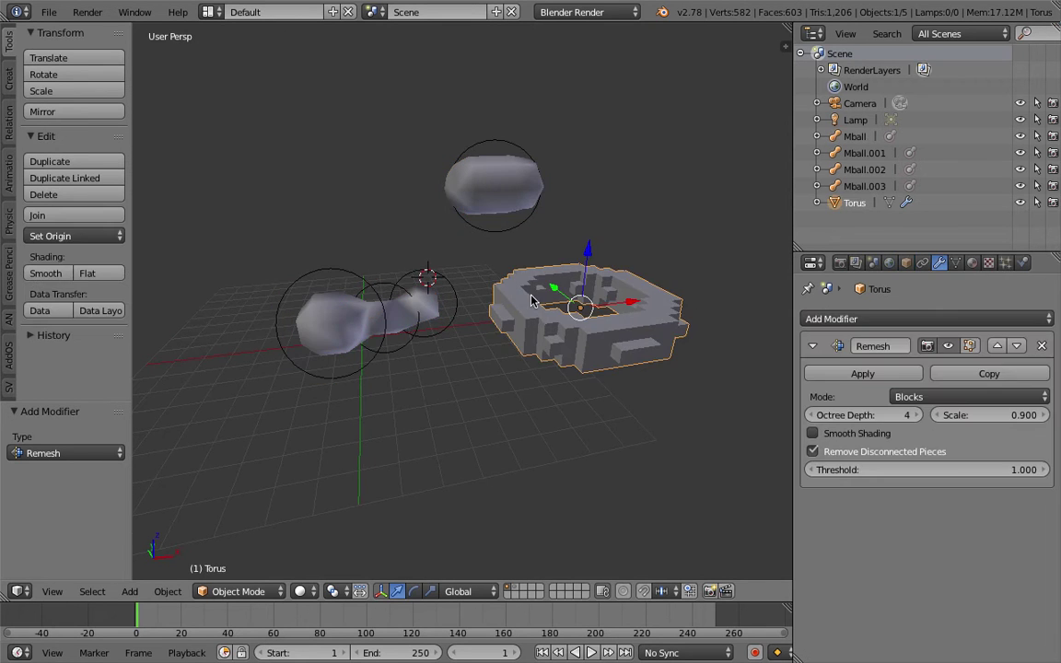
pyautogui.press('Delete')
pyautogui.moveTo(485, 253); pyautogui.dragTo(537, 288, button='middle')
# Convert the base Mball to a mesh with the Mesh from Curve/Meta/Surf/Text option.
pyautogui.rightClick(543, 230)
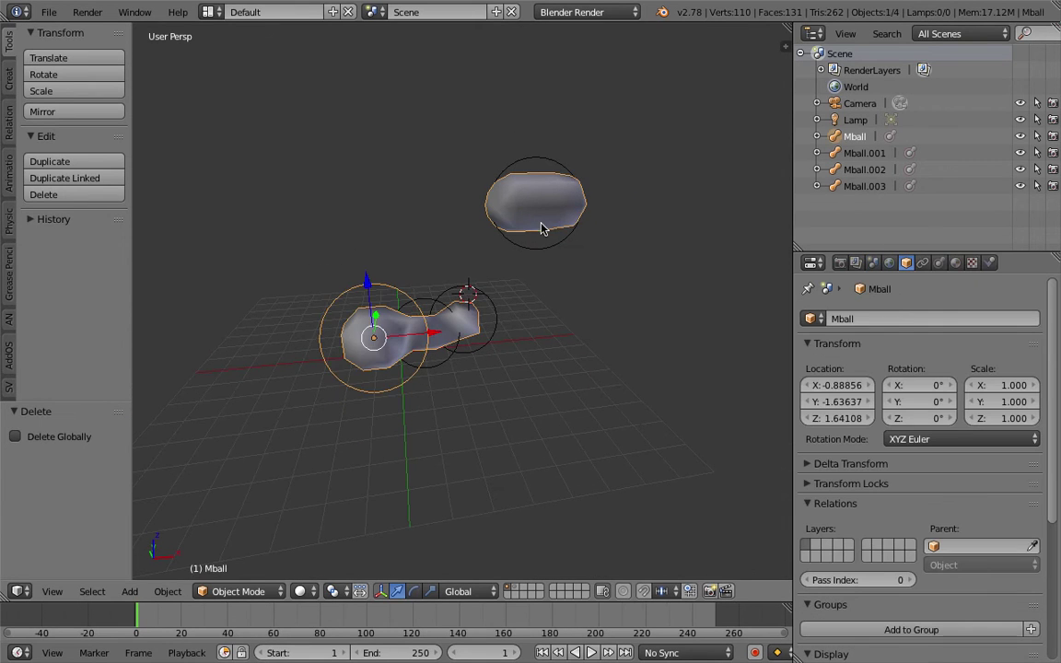
pyautogui.moveTo(542, 230); pyautogui.dragTo(517, 262, button='middle')
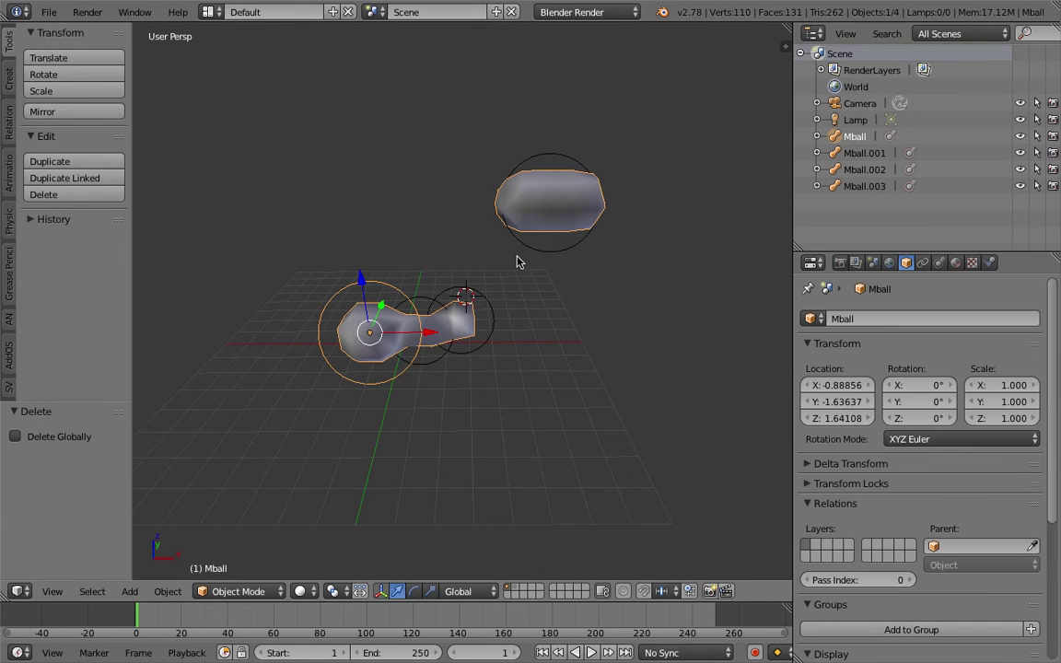
pyautogui.press('space')
pyautogui.write('conv')
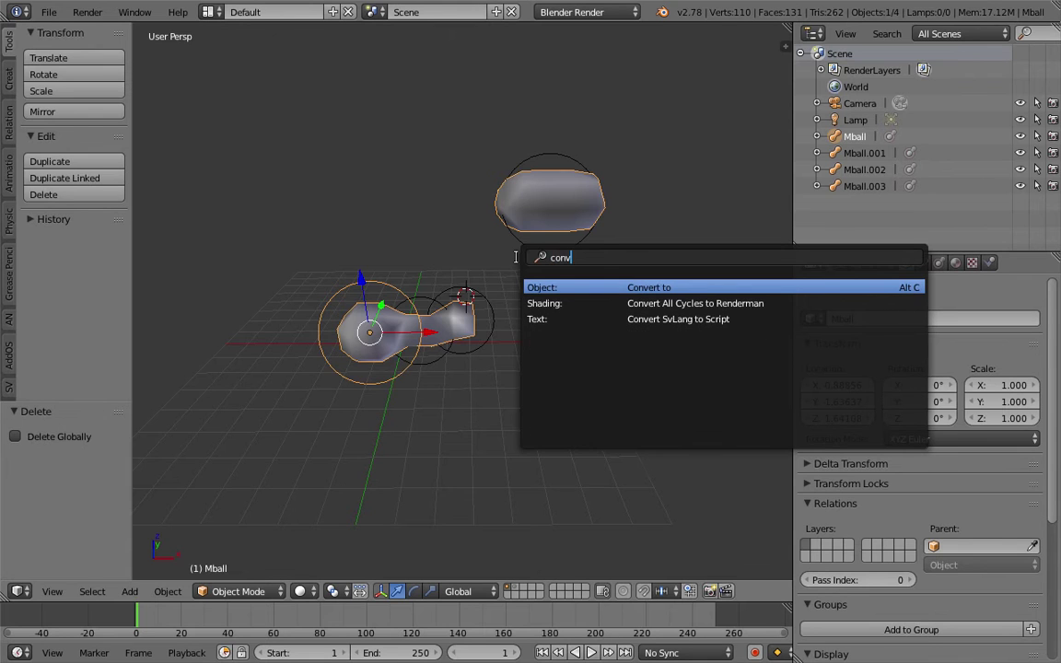
pyautogui.write('er')
pyautogui.press('Return')
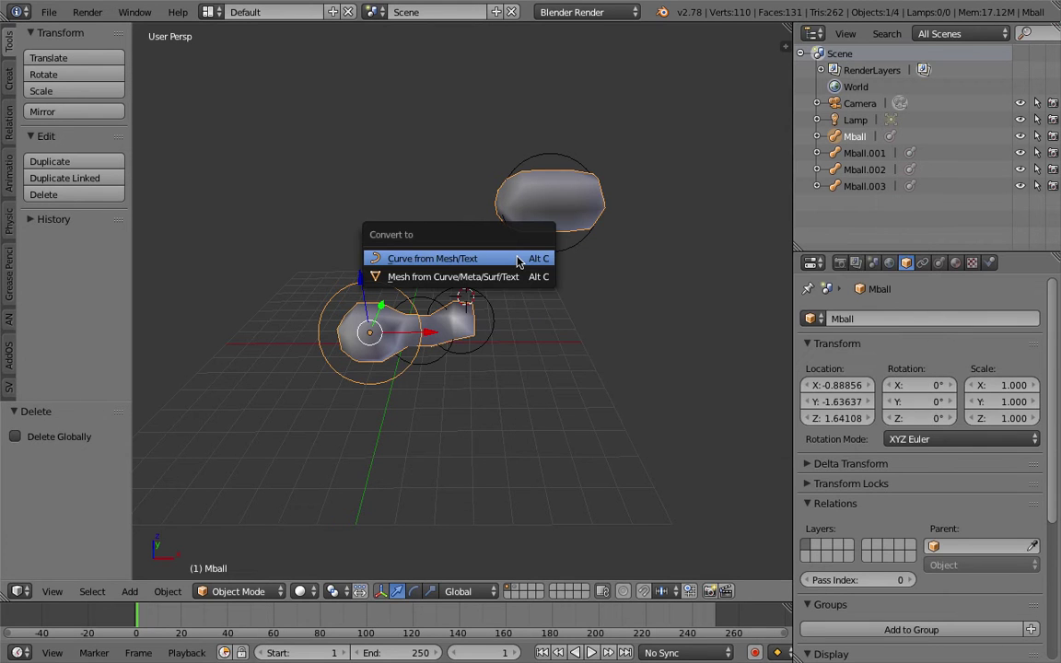
pyautogui.click(509, 278)
pyautogui.moveTo(509, 278); pyautogui.dragTo(473, 322, button='middle')
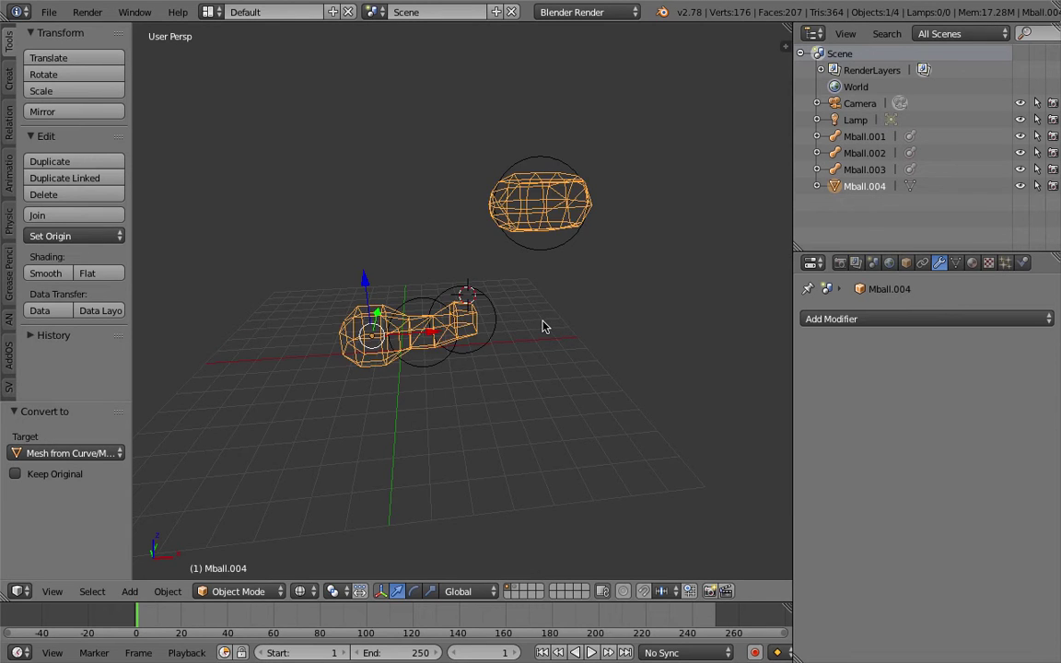
# In wireframe display, move the converted mesh about -4.9 in X, 1.9 in Y and 3 in Z, away from the metaballs.
pyautogui.press('z')
pyautogui.press('z')
pyautogui.press('g')
pyautogui.click(429, 269)
# Move the capsule metaball Mball.001 further away from the converted mesh.
pyautogui.rightClick(504, 231)
pyautogui.press('g')
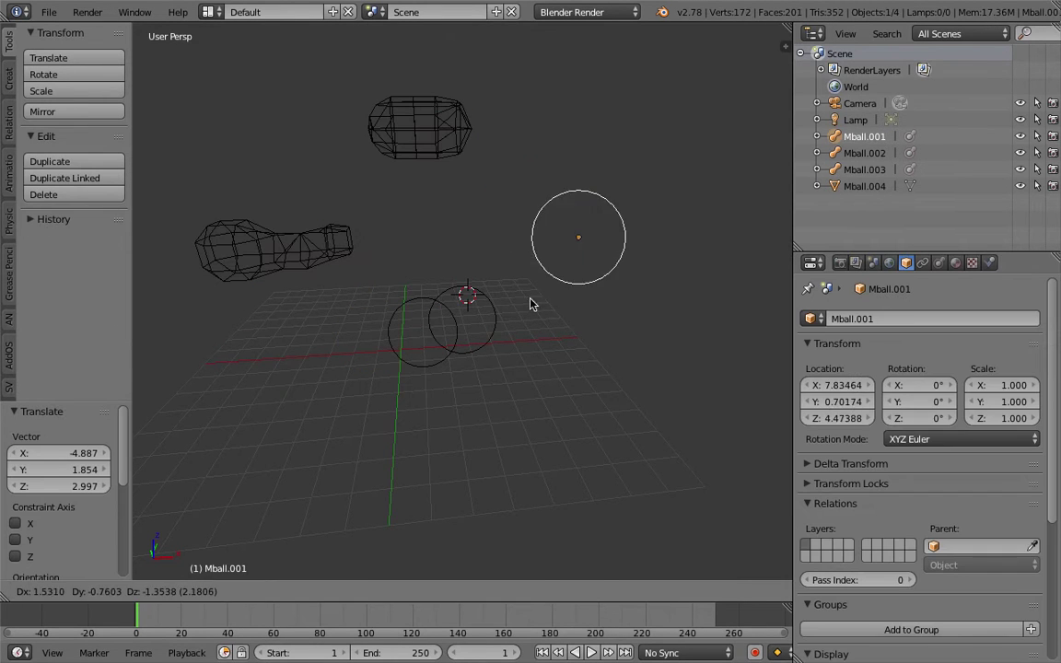
pyautogui.click(537, 305)
# Move Mball.003 about 1 in X, 0.9 in Y and 2.4 in Z, and Mball.002 about -0.9 in X, 0.5 in Y and 0.8 in Z.
pyautogui.rightClick(436, 301)
pyautogui.press('g')
pyautogui.click(455, 227)
pyautogui.rightClick(432, 323)
pyautogui.press('g')
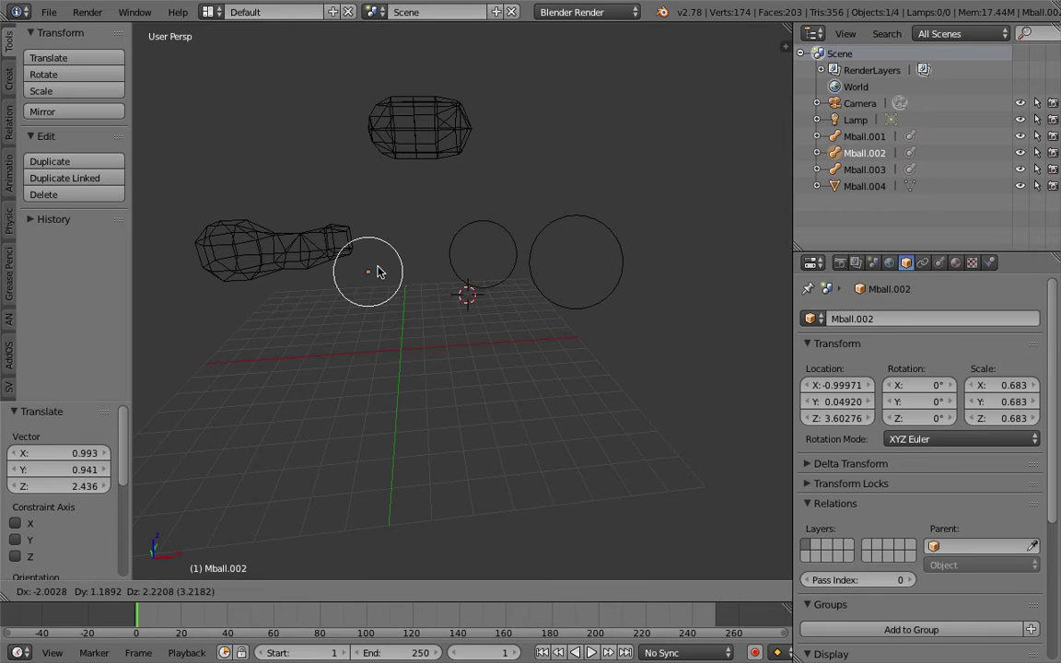
pyautogui.click(405, 308)
# Reopen the recent file sv_metaballs.blend, discarding the changes made to the current scene.
pyautogui.click(49, 12)
pyautogui.moveTo(148, 65)
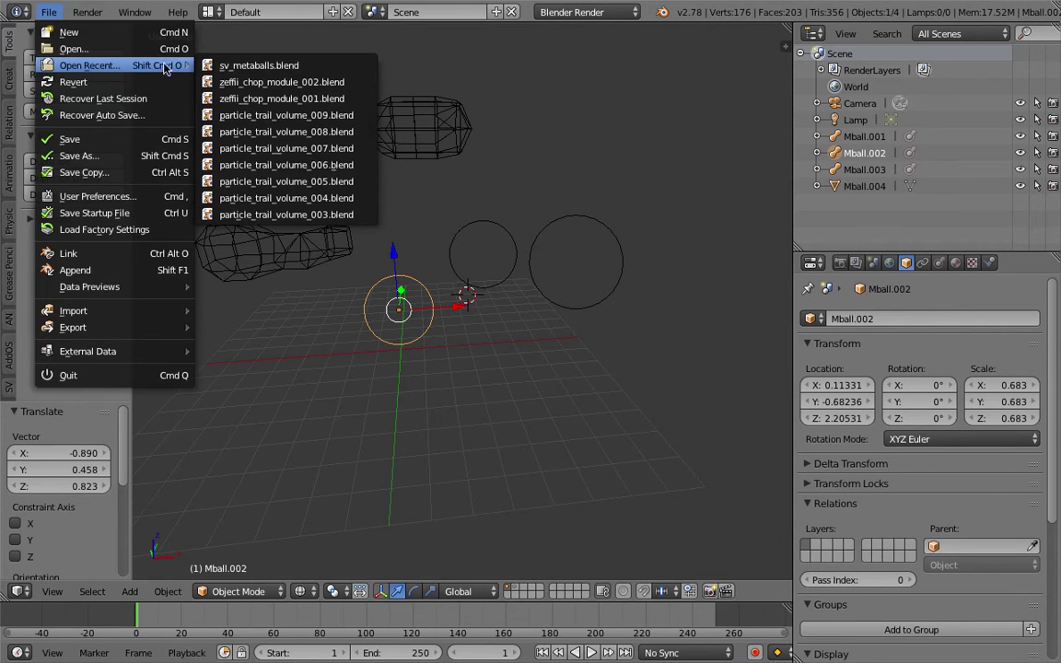
pyautogui.click(244, 66)
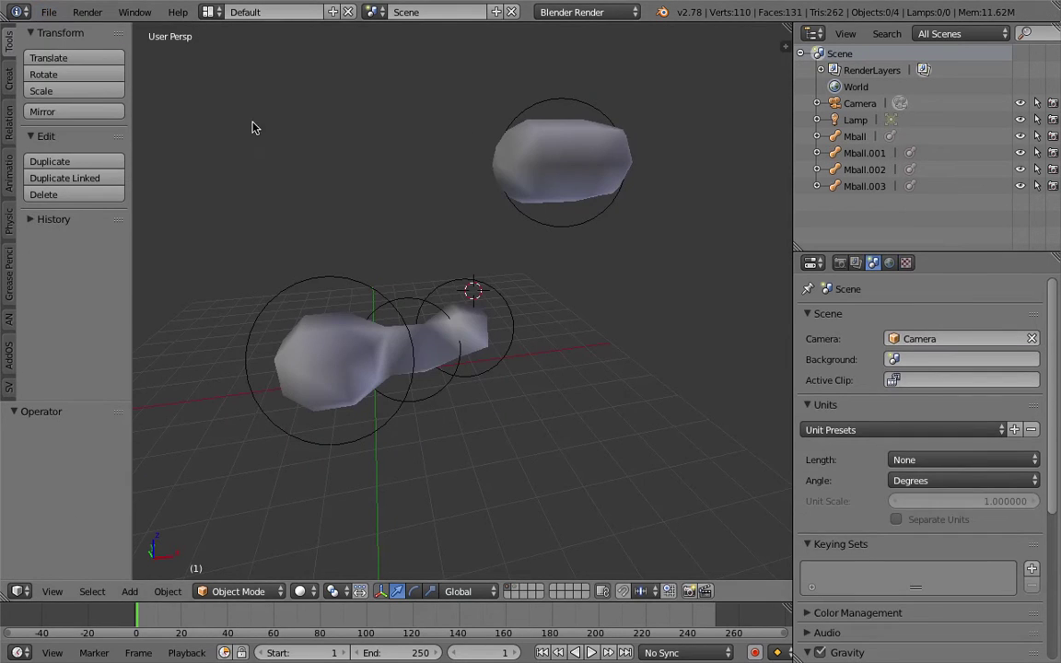
# Save the scene as an incremented copy named sv_metaballs1.blend on the Desktop.
pyautogui.click(51, 12)
pyautogui.click(65, 152)
pyautogui.click(940, 73)
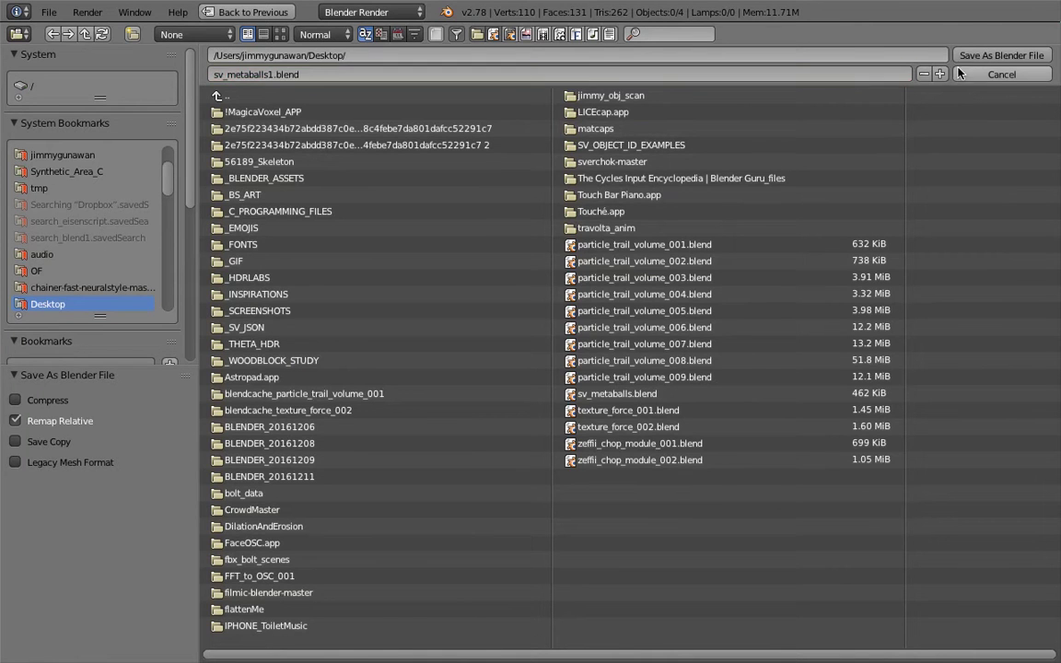
pyautogui.click(1000, 55)
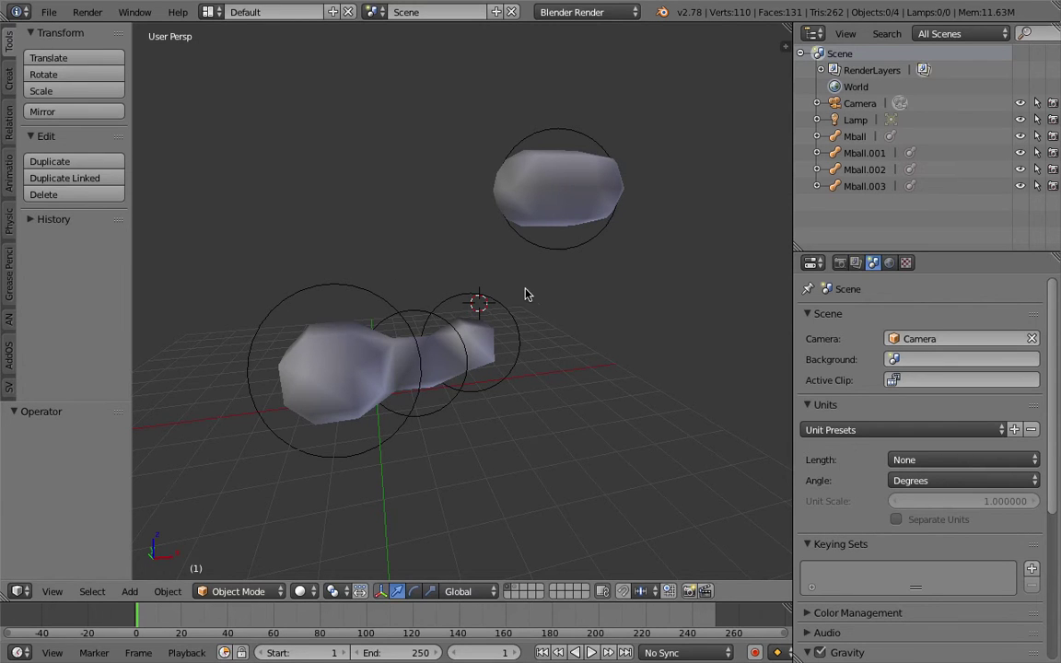
# Move Mball.003 about 0.25 in X, -0.07 in Y and -0.07 in Z.
pyautogui.moveTo(525, 294); pyautogui.dragTo(481, 231, button='middle')
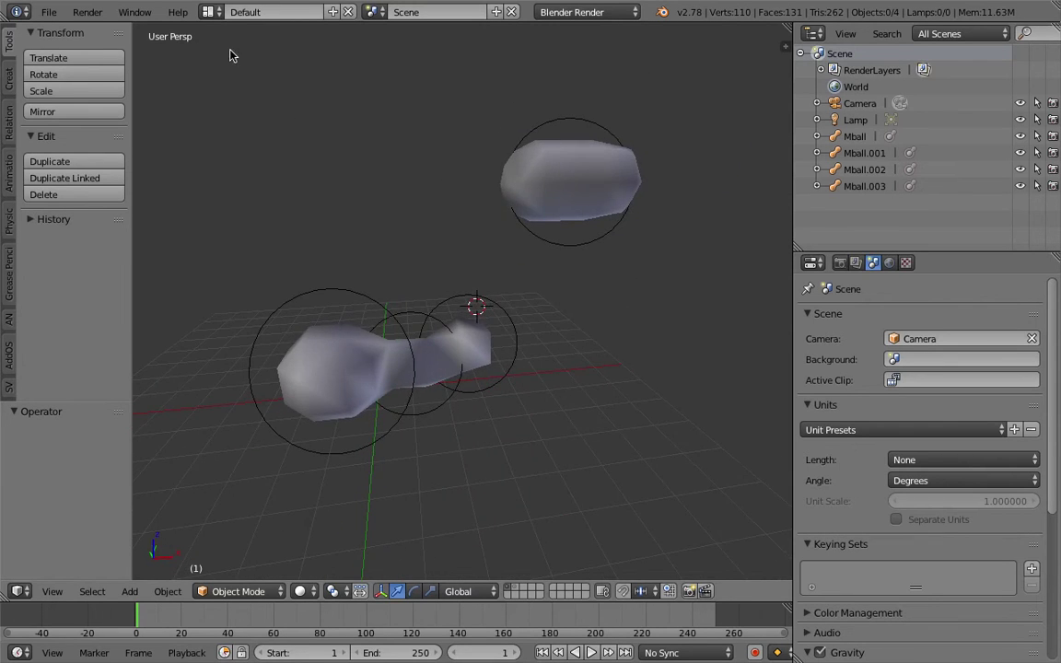
pyautogui.rightClick(438, 303)
pyautogui.rightClick(469, 313)
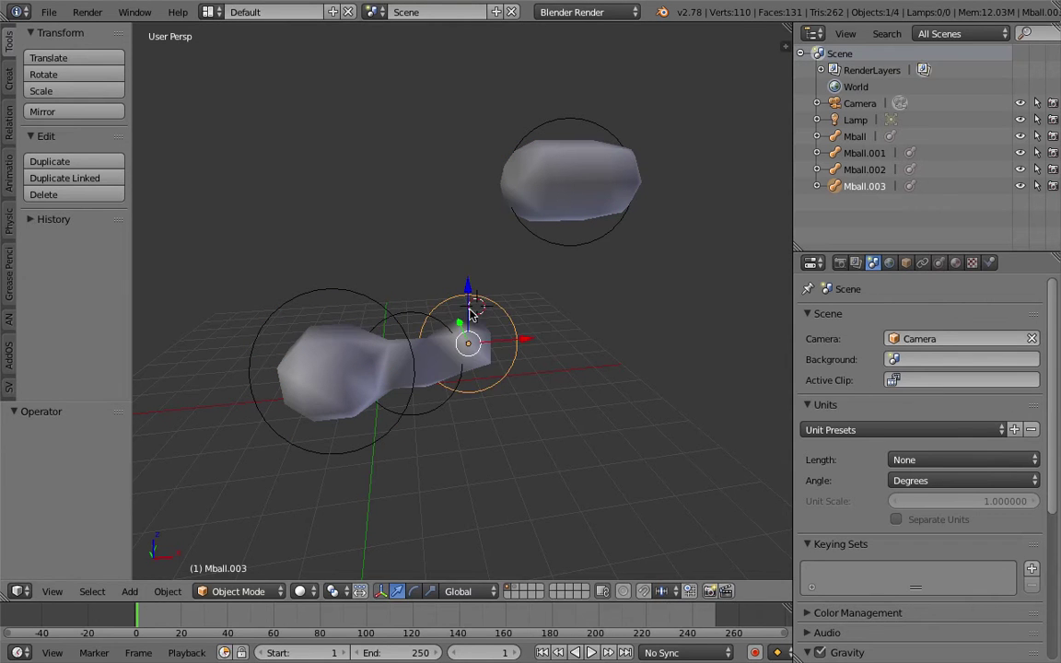
pyautogui.press('g')
pyautogui.click(436, 319)
pyautogui.rightClick(427, 316)
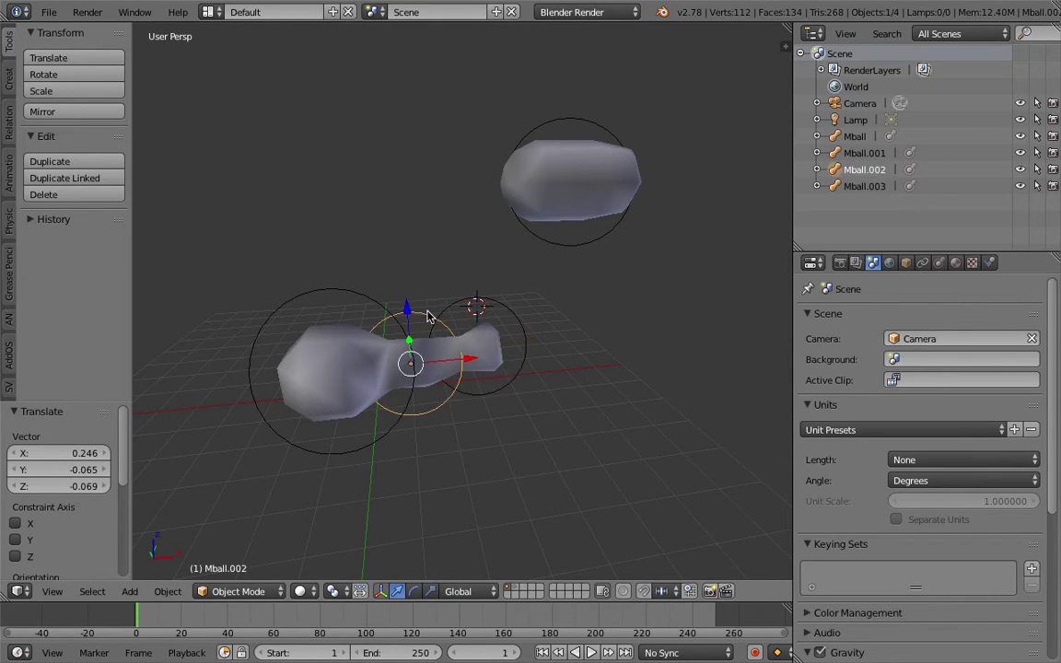
pyautogui.press('g')
pyautogui.click(428, 316)
pyautogui.moveTo(428, 317); pyautogui.dragTo(417, 320, button='middle')
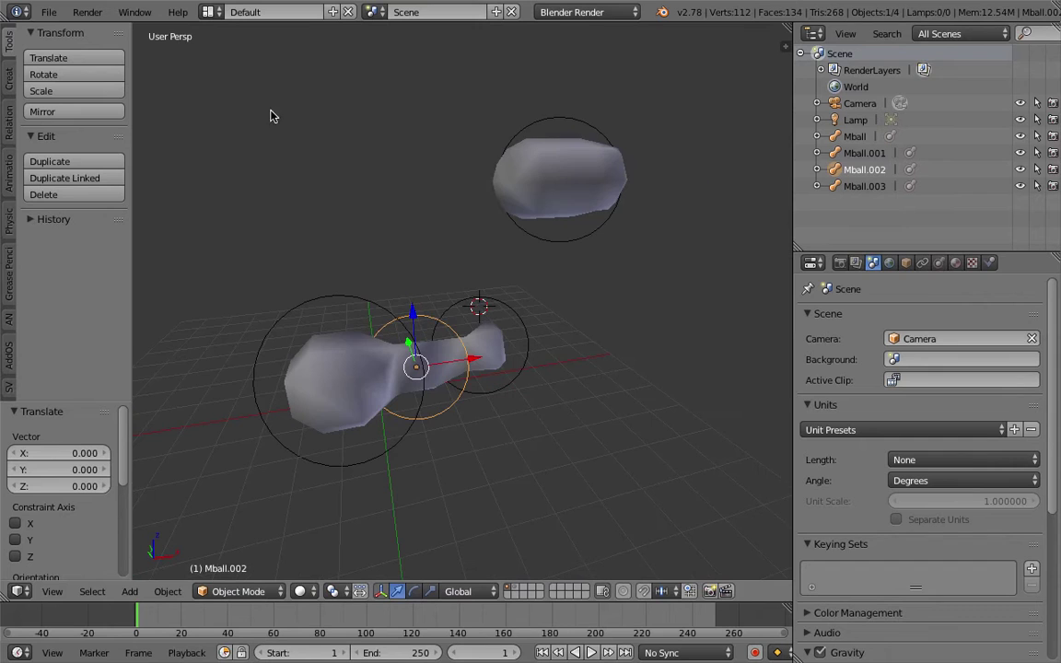
# Switch to the Compositing screen layout and select the base Mball in the 3D view.
pyautogui.click(209, 13)
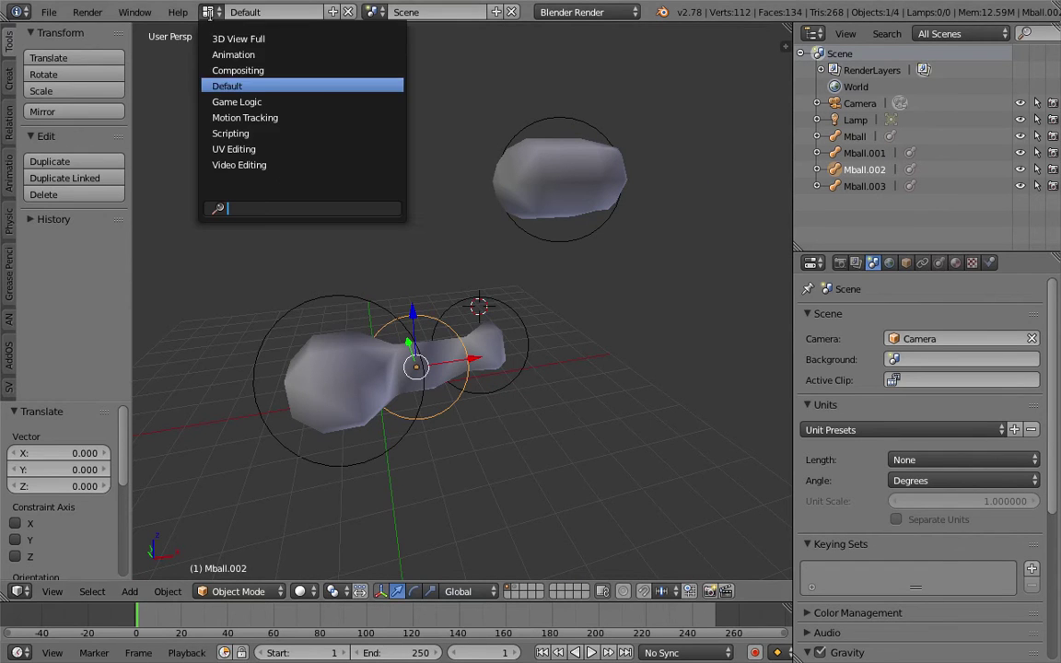
pyautogui.click(227, 70)
pyautogui.moveTo(644, 480); pyautogui.dragTo(673, 478, button='middle')
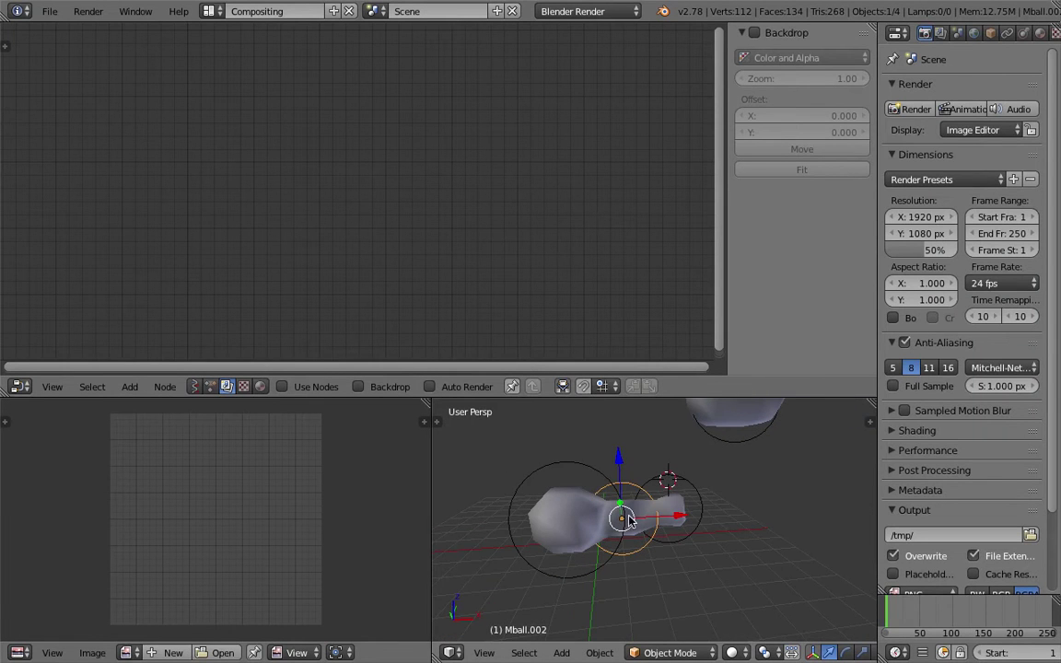
pyautogui.rightClick(593, 514)
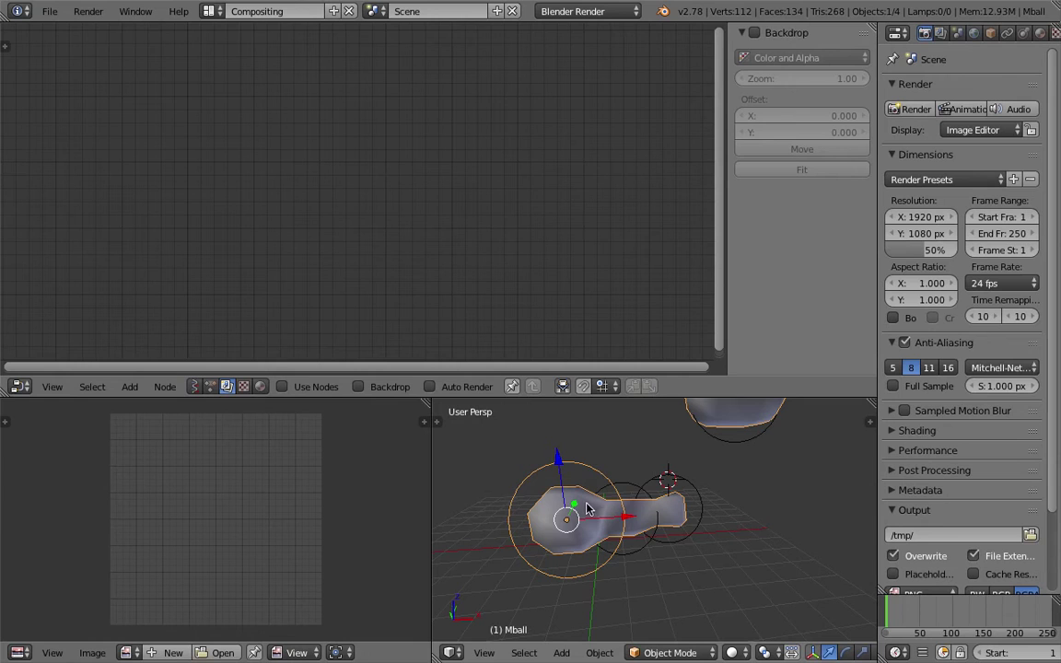
pyautogui.scroll(-2, 578, 512)
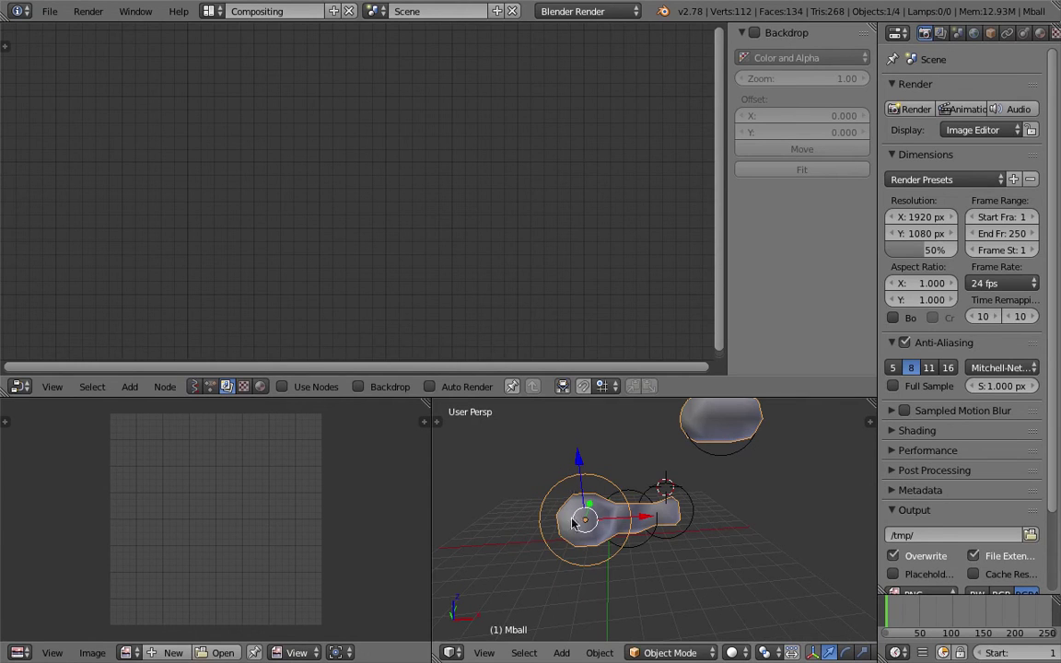
pyautogui.rightClick(634, 486)
pyautogui.rightClick(642, 504)
pyautogui.rightClick(660, 492)
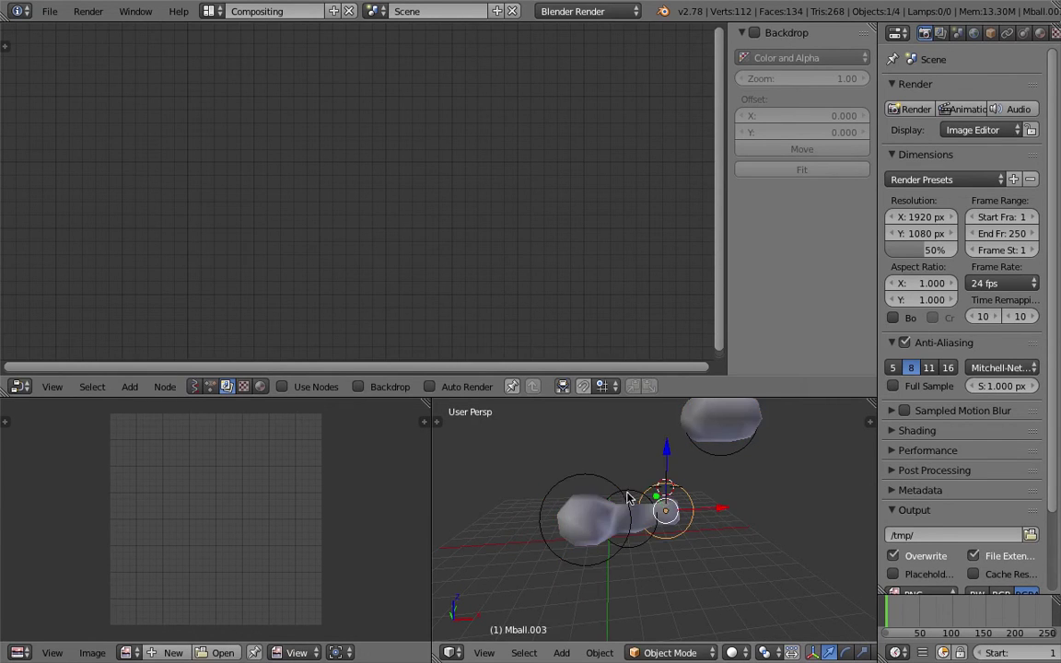
pyautogui.rightClick(627, 492)
pyautogui.scroll(1, 632, 521)
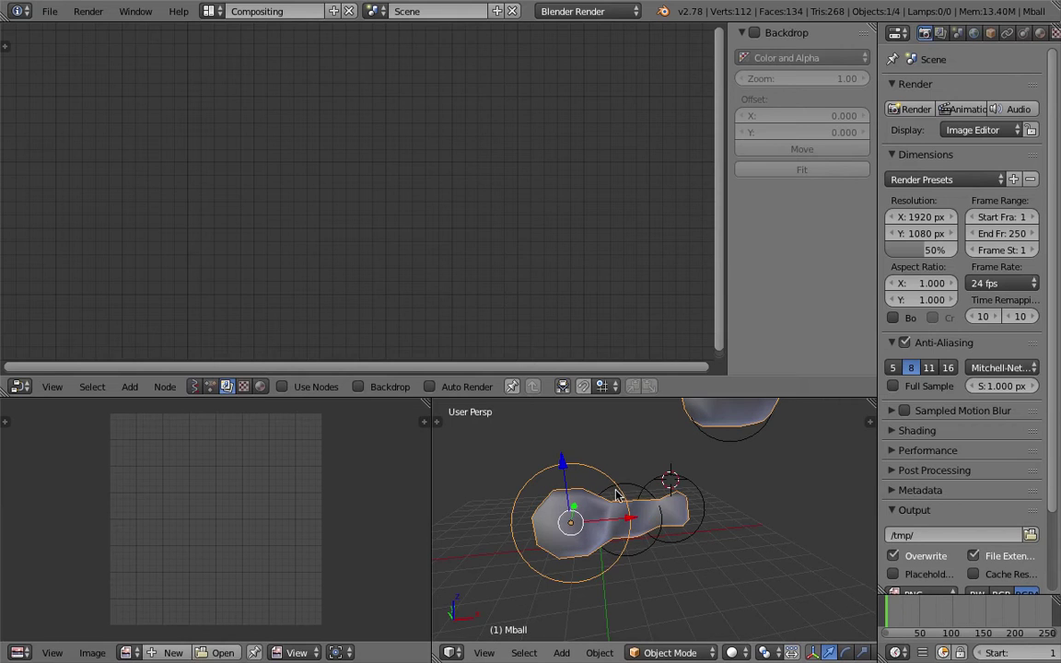
pyautogui.moveTo(650, 503); pyautogui.dragTo(653, 493, button='middle')
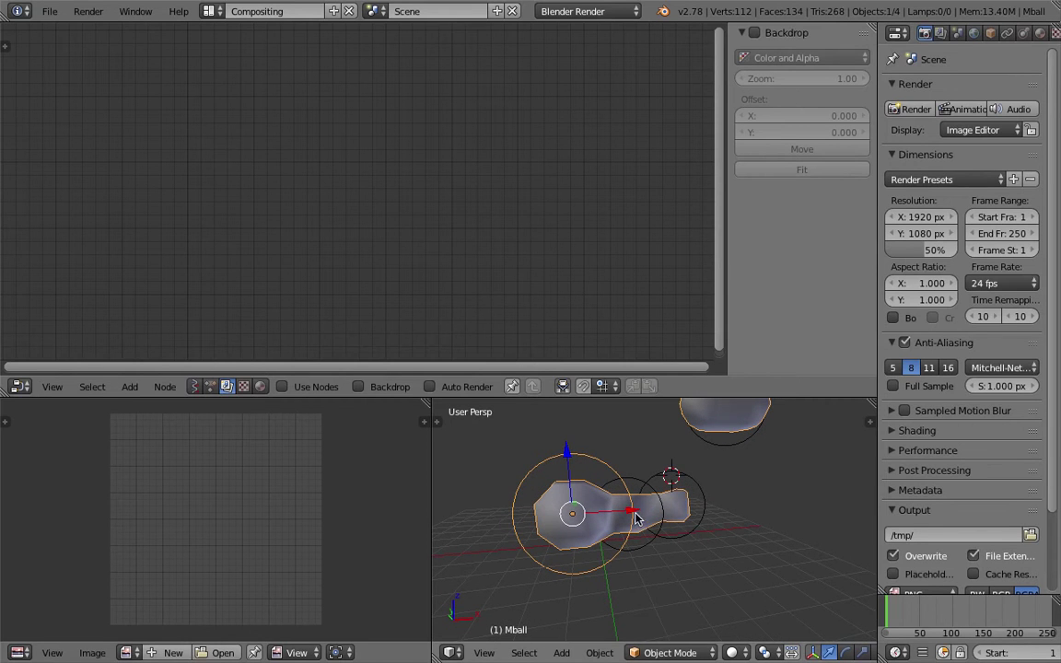
# Create a new Sverchok node tree and add an Objects in mk2 node to it.
pyautogui.click(193, 387)
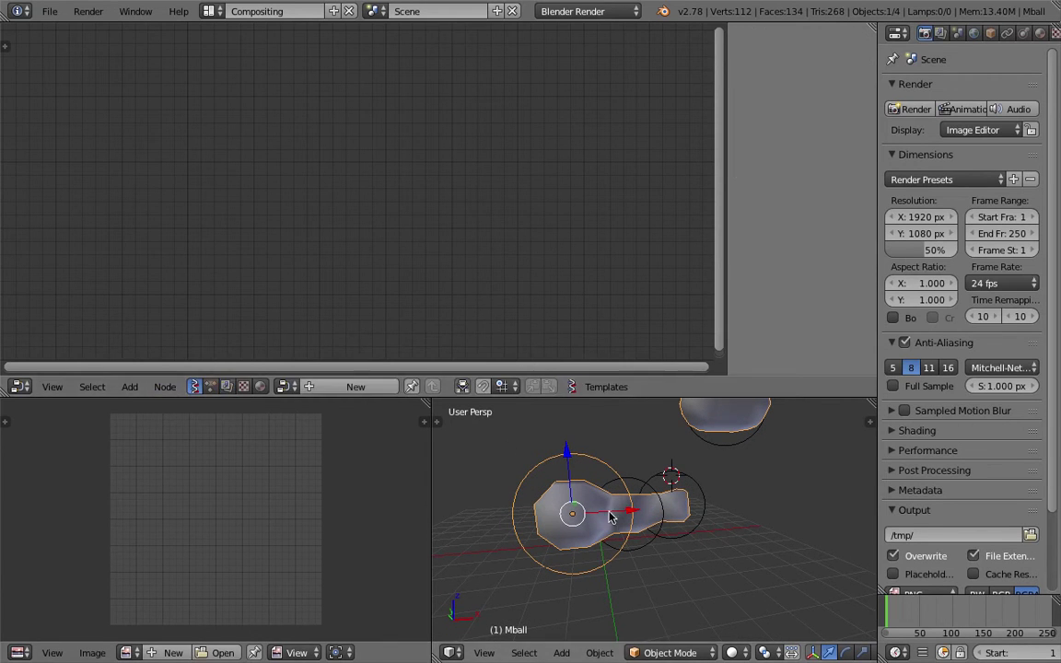
pyautogui.click(355, 386)
pyautogui.hotkey('shift', 'a')
pyautogui.click(226, 166)
pyautogui.write('ob')
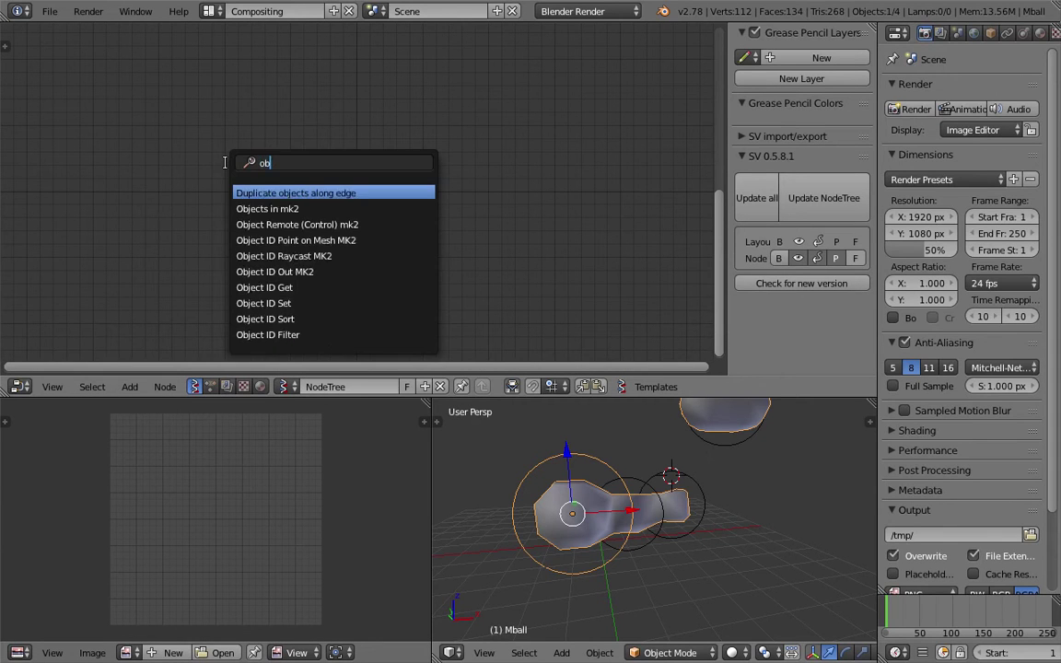
pyautogui.write('j')
pyautogui.press('Down')
pyautogui.press('Return')
pyautogui.click(231, 140)
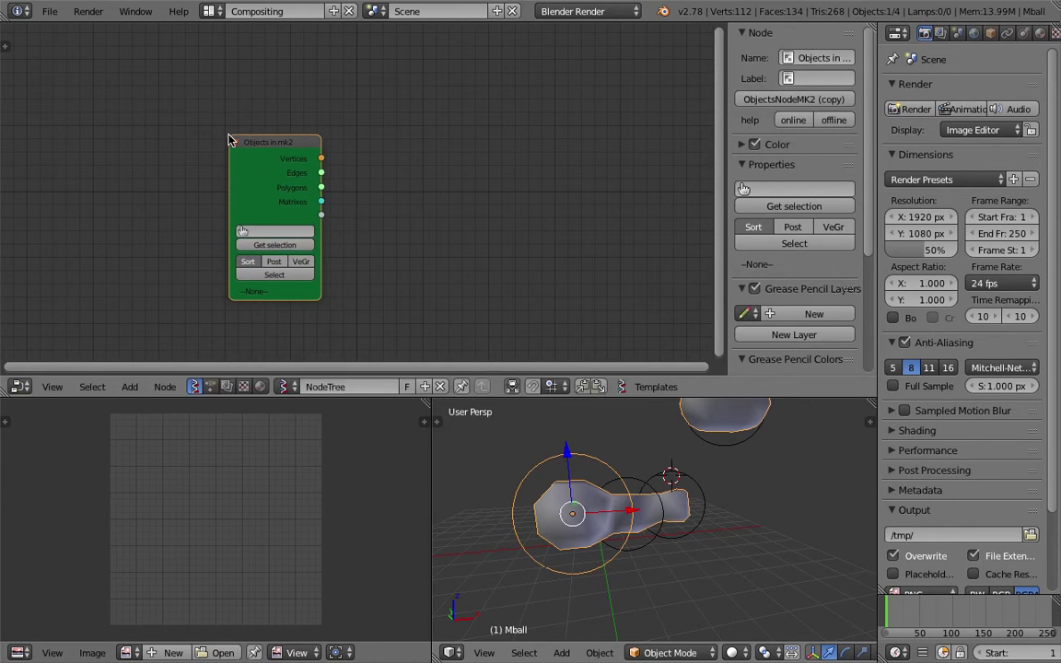
# Load the selected Mball into the Objects in mk2 node, and reposition and slightly widen the node.
pyautogui.click(270, 246)
pyautogui.moveTo(255, 175); pyautogui.dragTo(244, 152)
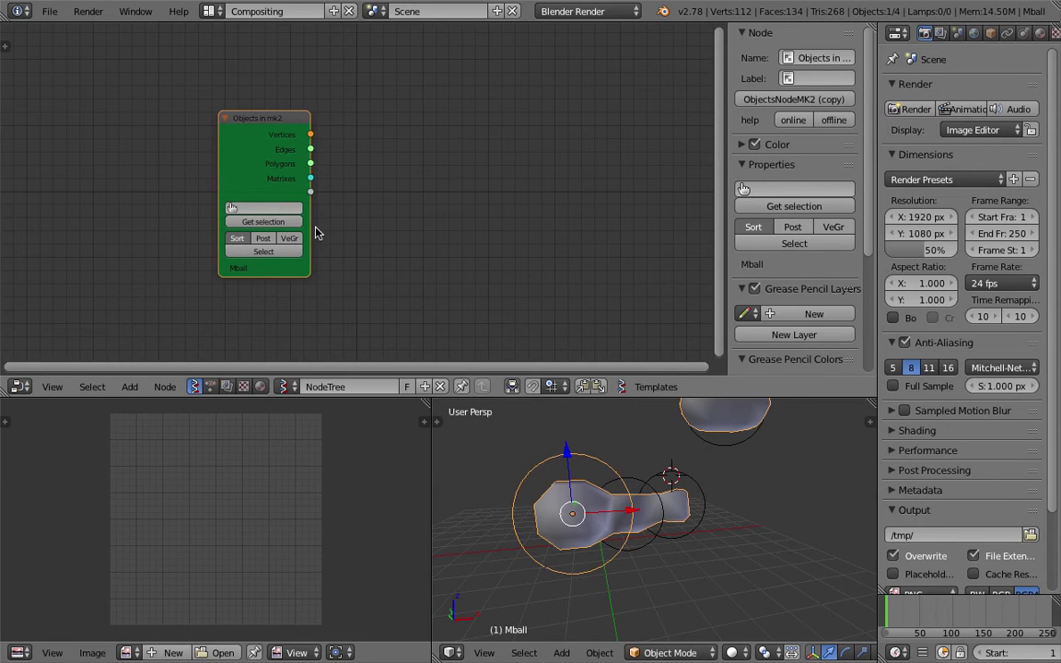
pyautogui.moveTo(310, 226); pyautogui.dragTo(322, 223)
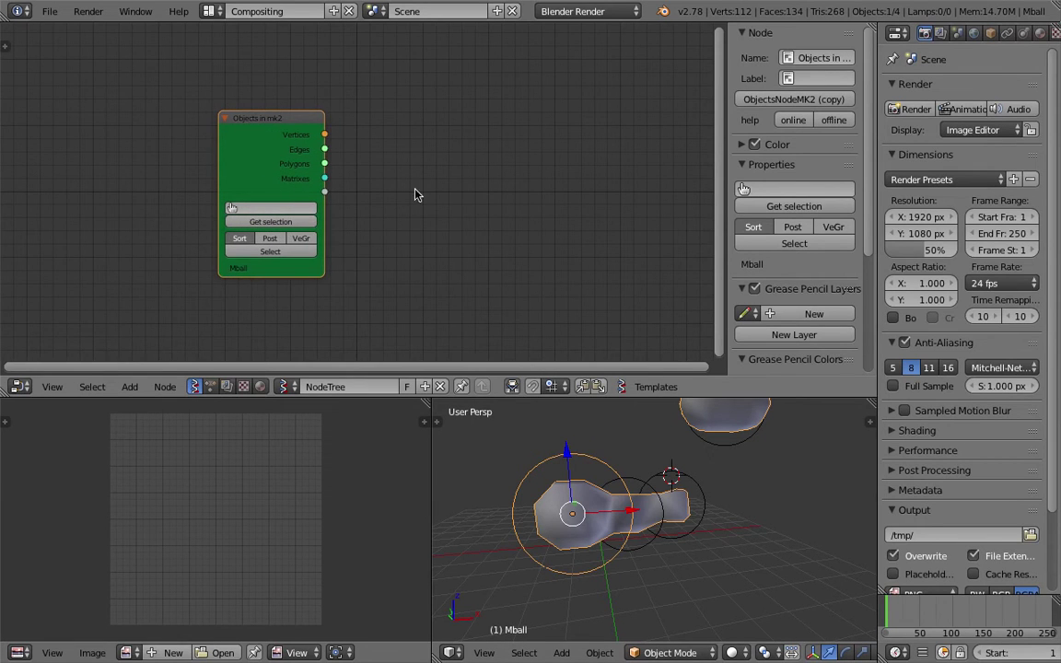
# Add a Viewer Draw node beside the Objects in mk2 node.
pyautogui.moveTo(432, 188); pyautogui.dragTo(382, 185, button='middle')
pyautogui.hotkey('ctrl', 'f')
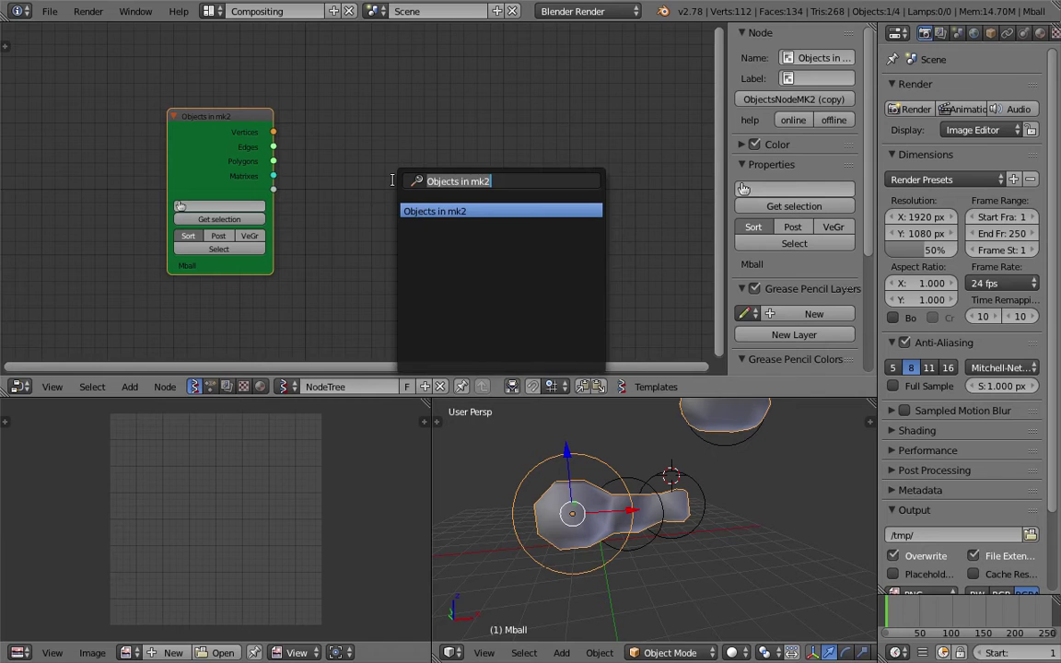
pyautogui.write('view')
pyautogui.press('Return')
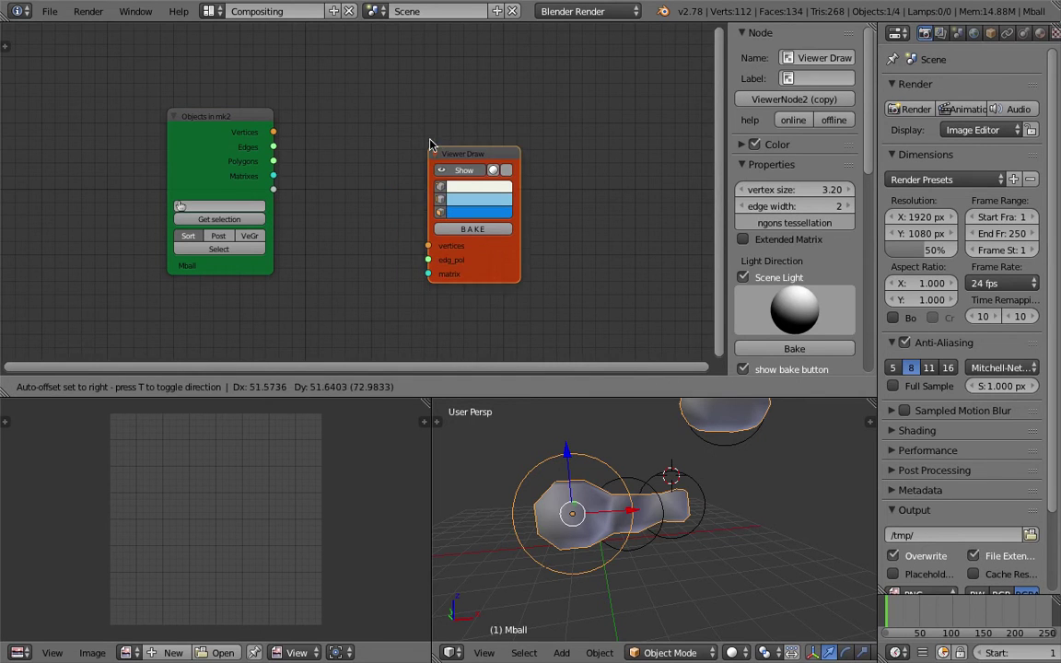
pyautogui.click(416, 138)
# Connect the Vertices output to the Viewer Draw vertices input and make the 3D view area taller.
pyautogui.moveTo(273, 133)
pyautogui.mouseDown()
pyautogui.moveTo(438, 218)
pyautogui.moveTo(431, 227)
pyautogui.mouseUp()
pyautogui.moveTo(644, 516)
pyautogui.mouseDown(button='middle')
pyautogui.moveTo(624, 532)
pyautogui.moveTo(727, 456)
pyautogui.mouseUp(button='middle')
pyautogui.moveTo(731, 397); pyautogui.dragTo(731, 285)
pyautogui.moveTo(732, 459); pyautogui.dragTo(668, 459, button='middle')
pyautogui.moveTo(709, 370); pyautogui.dragTo(635, 405, button='middle')
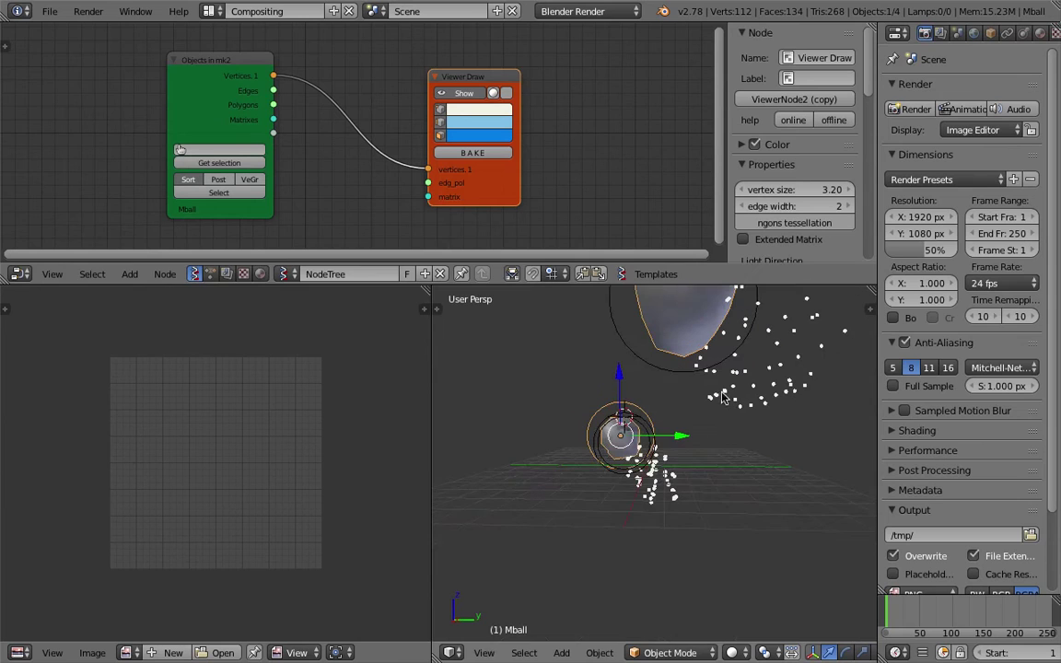
# Connect the Edges output to the Viewer Draw edg_pol input and inspect the drawn wireframe around the metaballs.
pyautogui.moveTo(274, 90); pyautogui.dragTo(425, 183)
pyautogui.moveTo(573, 380); pyautogui.dragTo(759, 374, button='middle')
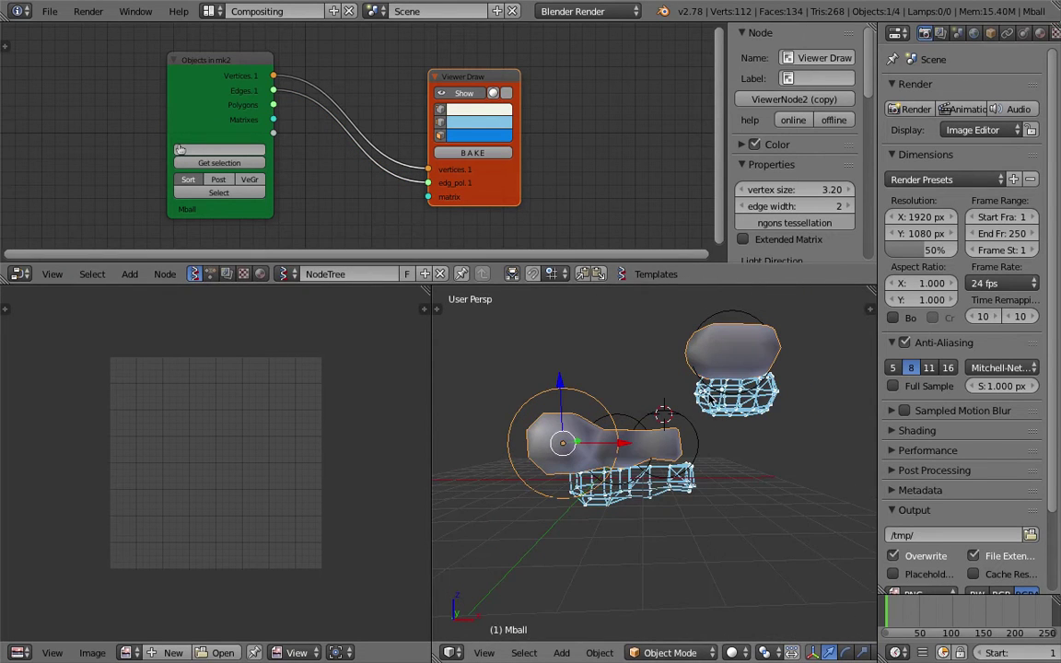
pyautogui.scroll(2, 711, 416)
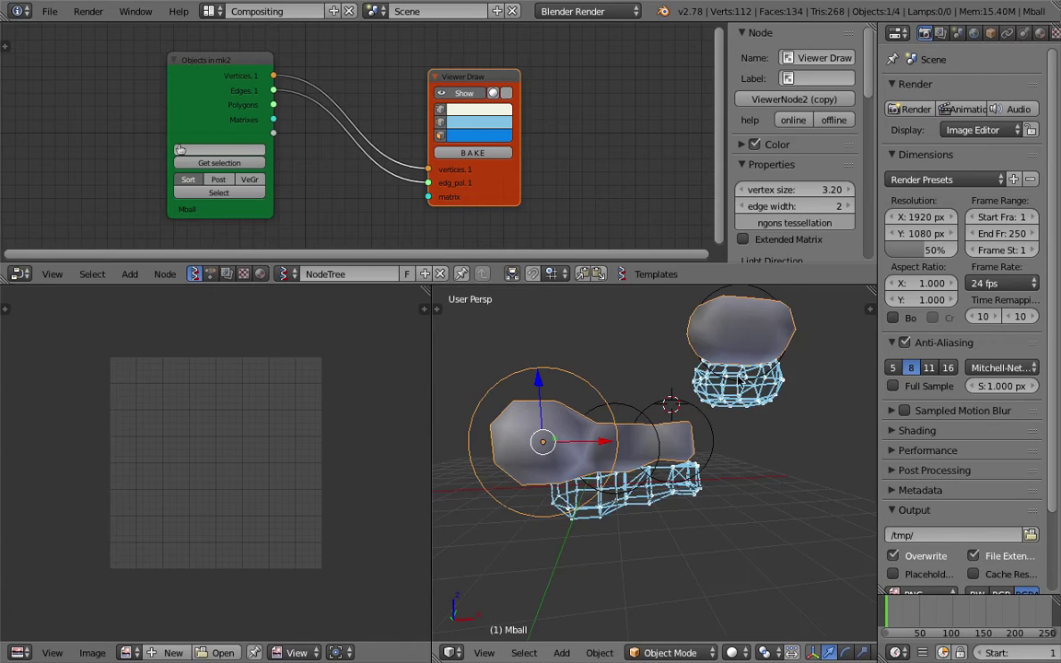
pyautogui.moveTo(737, 379); pyautogui.dragTo(709, 359, button='middle')
# Connect the Polygons output to the Viewer Draw edg_pol input, and try moving Mball.002 to test the drawn mesh.
pyautogui.moveTo(273, 104); pyautogui.dragTo(428, 183)
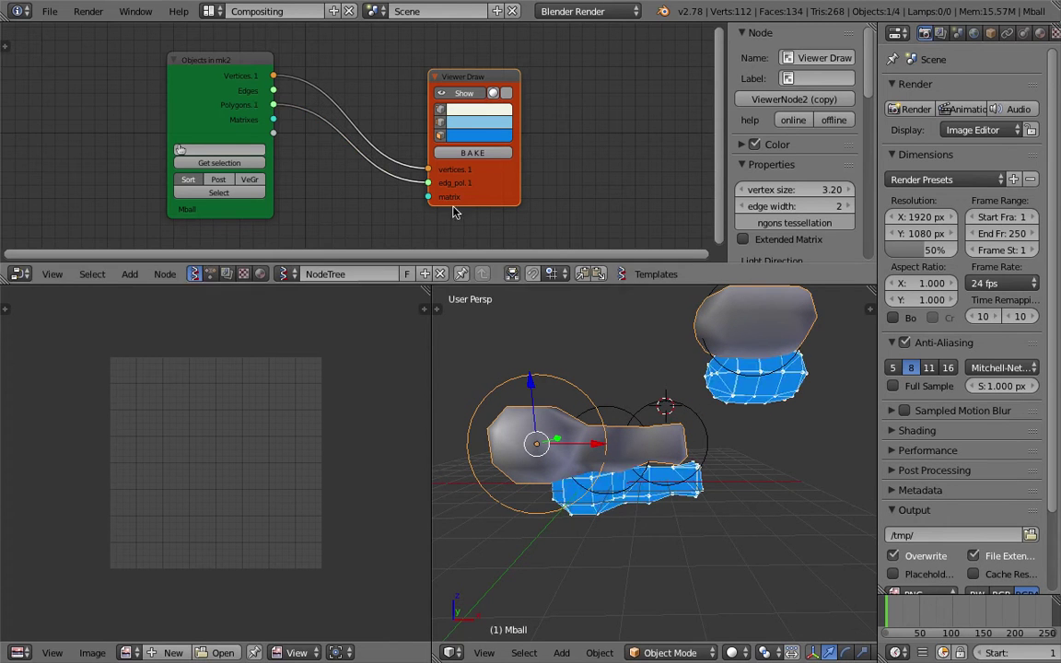
pyautogui.moveTo(645, 391); pyautogui.dragTo(684, 416, button='middle')
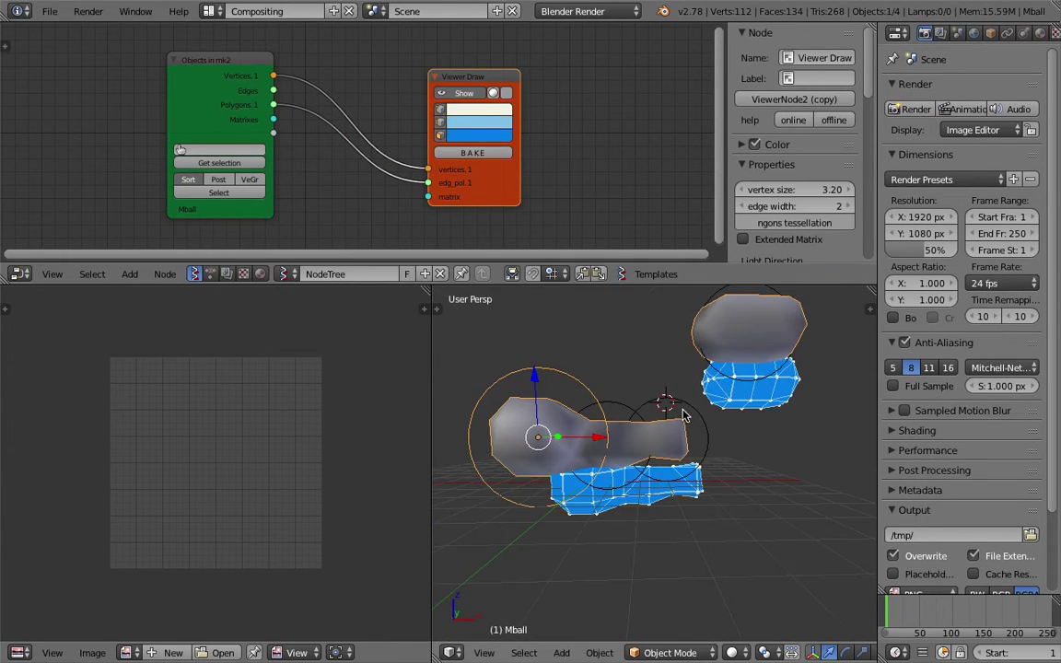
pyautogui.hotkey('shift', 'd')
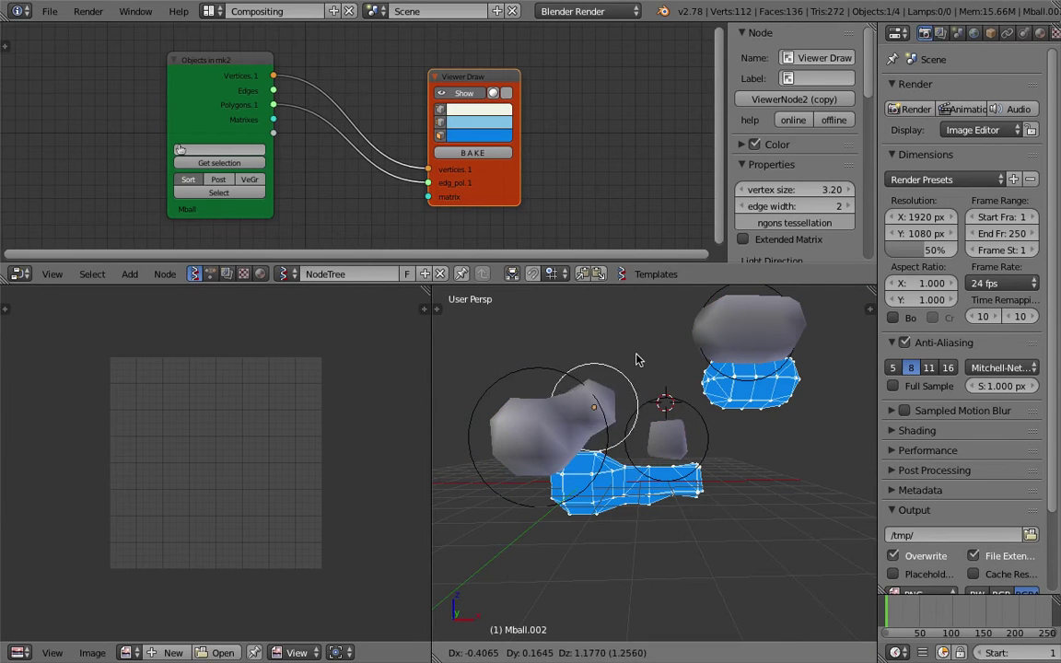
pyautogui.press('Escape')
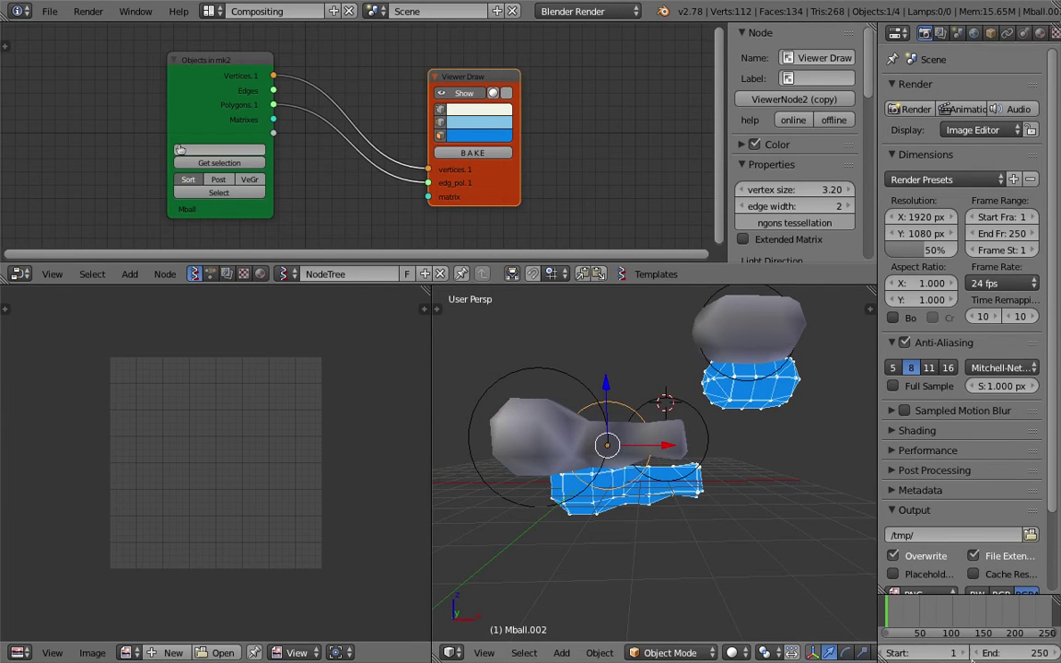
# Widen the properties area and extend the 3D view over the empty image editor.
pyautogui.click(877, 479)
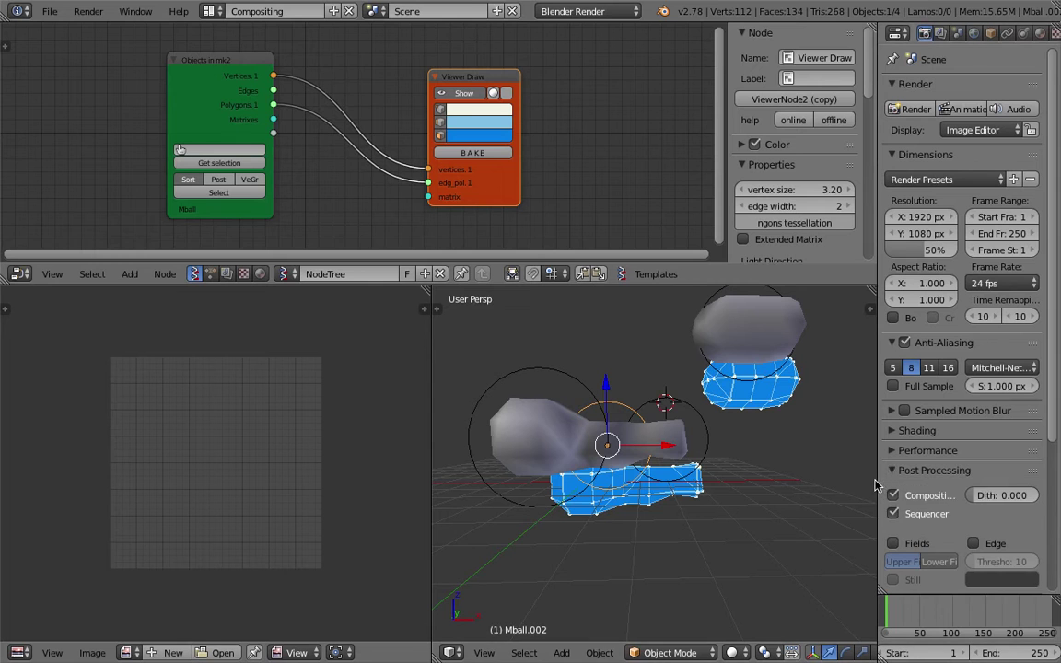
pyautogui.moveTo(876, 479); pyautogui.dragTo(796, 490)
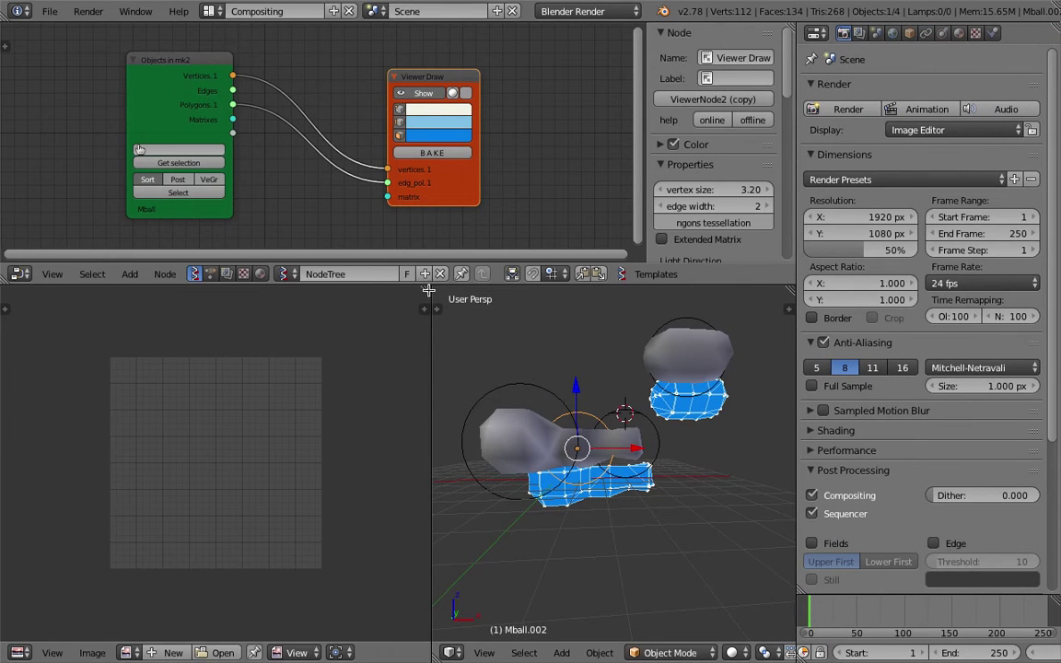
pyautogui.moveTo(427, 290); pyautogui.dragTo(348, 368)
pyautogui.scroll(-3, 370, 382)
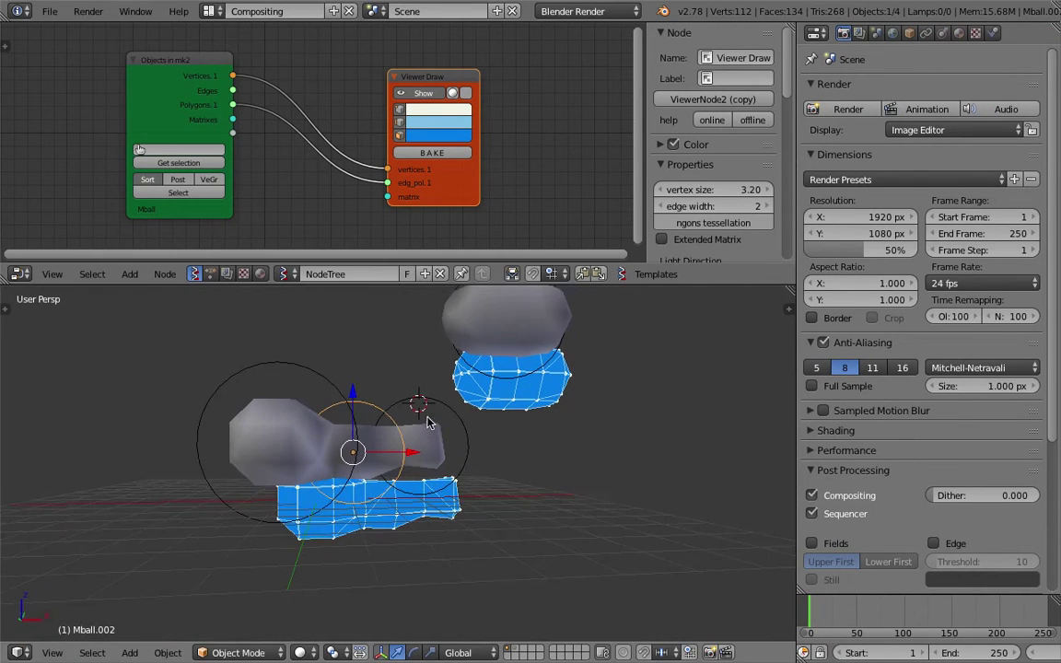
# Try moving Mball.003 in the enlarged 3D view to test how the Viewer Draw mesh responds.
pyautogui.moveTo(483, 412); pyautogui.dragTo(485, 410, button='middle')
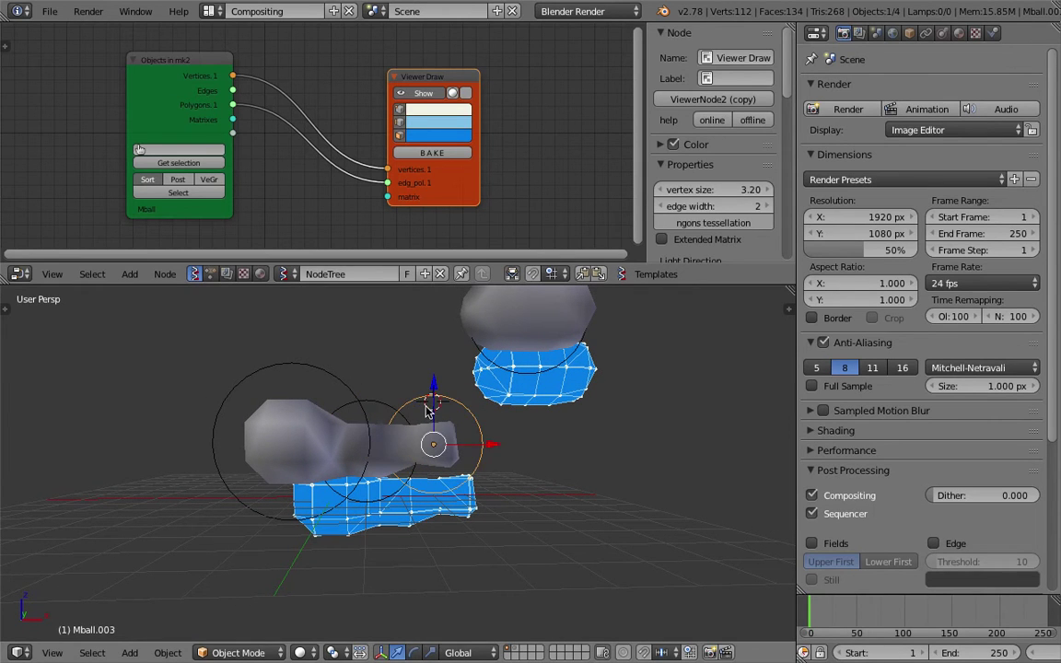
pyautogui.press('g')
pyautogui.rightClick(492, 430)
pyautogui.click(514, 443)
pyautogui.moveTo(514, 442); pyautogui.dragTo(538, 452, button='middle')
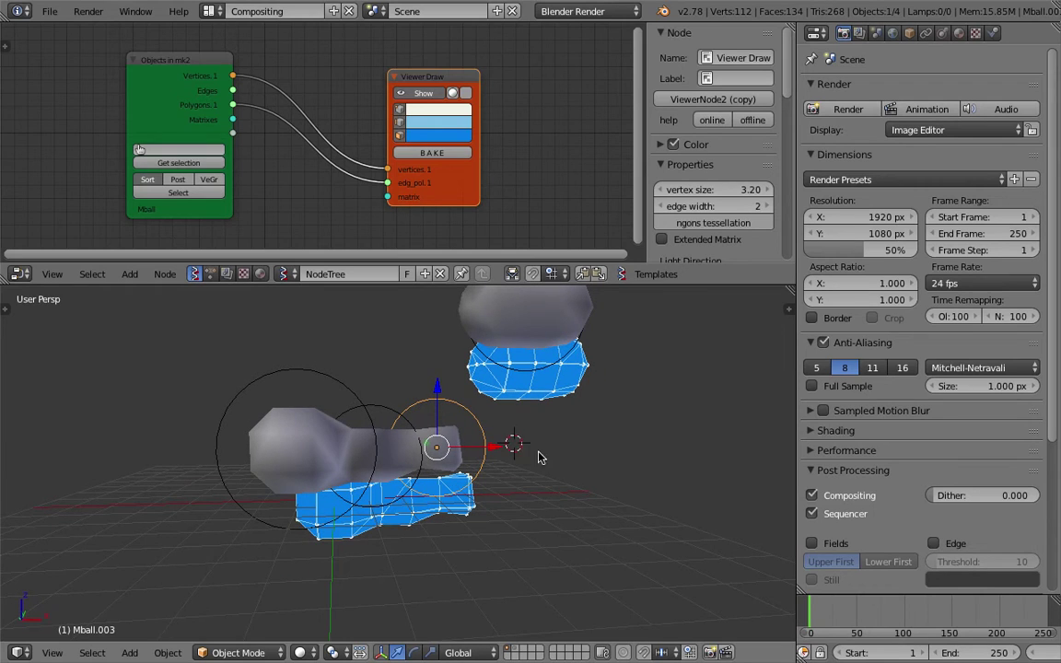
pyautogui.scroll(-3, 987, 655)
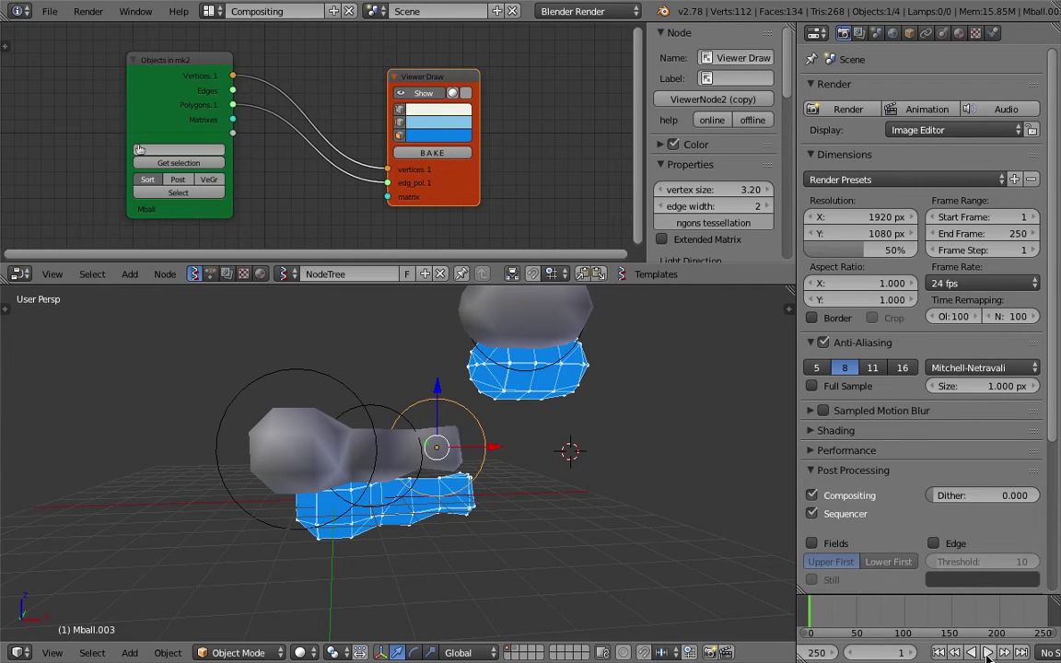
# Start animation playback and move Mball.003 around the scene to test how the drawn mesh follows it live.
pyautogui.click(987, 653)
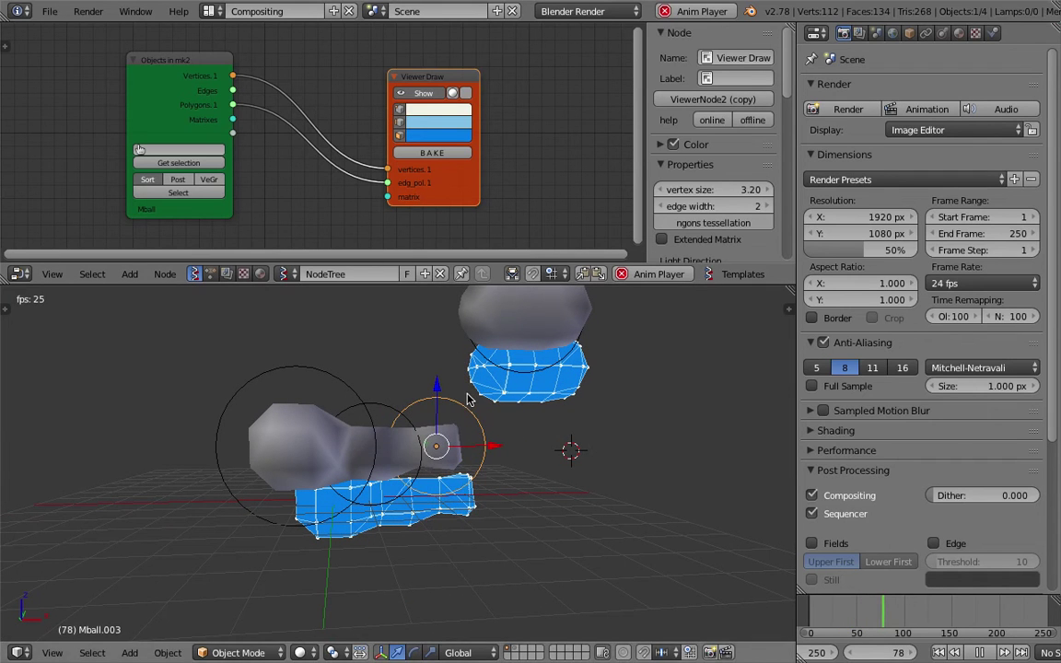
pyautogui.press('g')
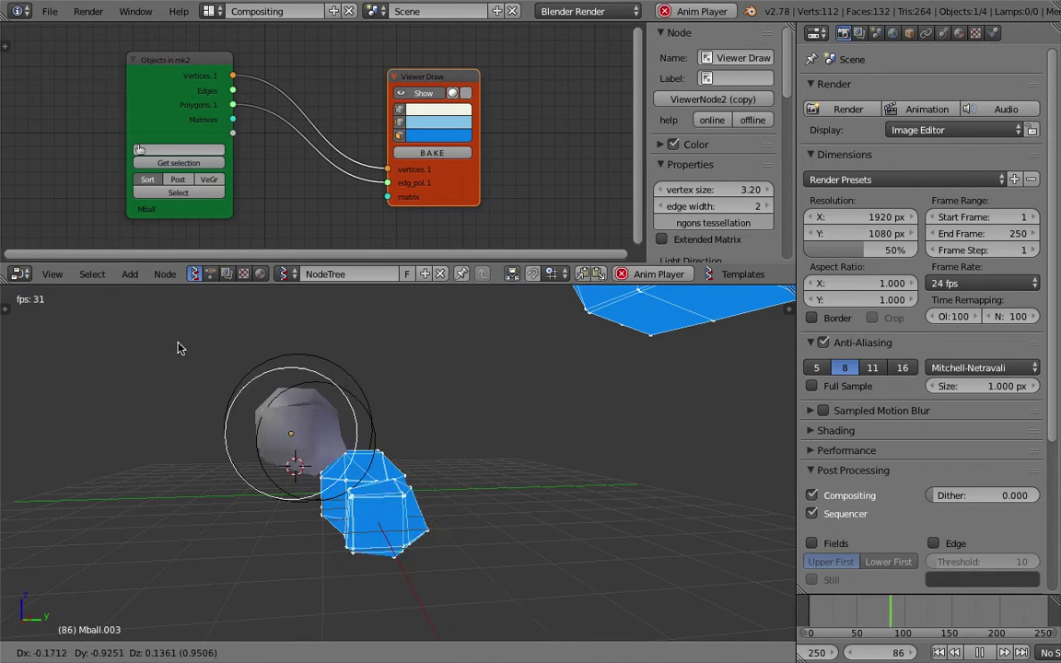
pyautogui.click(221, 319)
pyautogui.moveTo(268, 331); pyautogui.dragTo(413, 350, button='middle')
pyautogui.press('g')
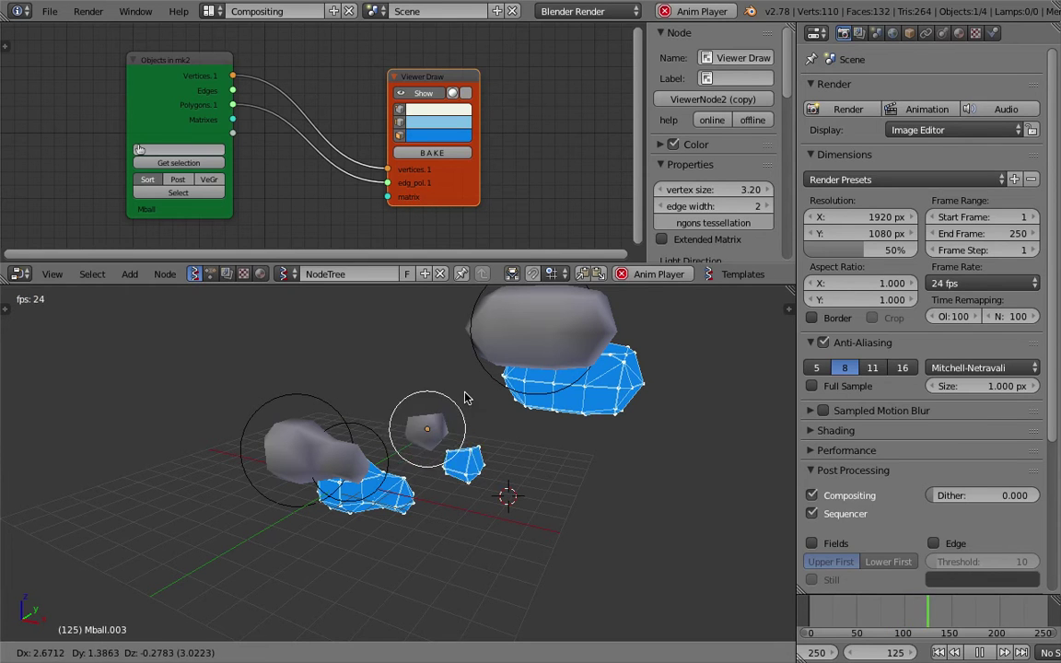
pyautogui.click(700, 384)
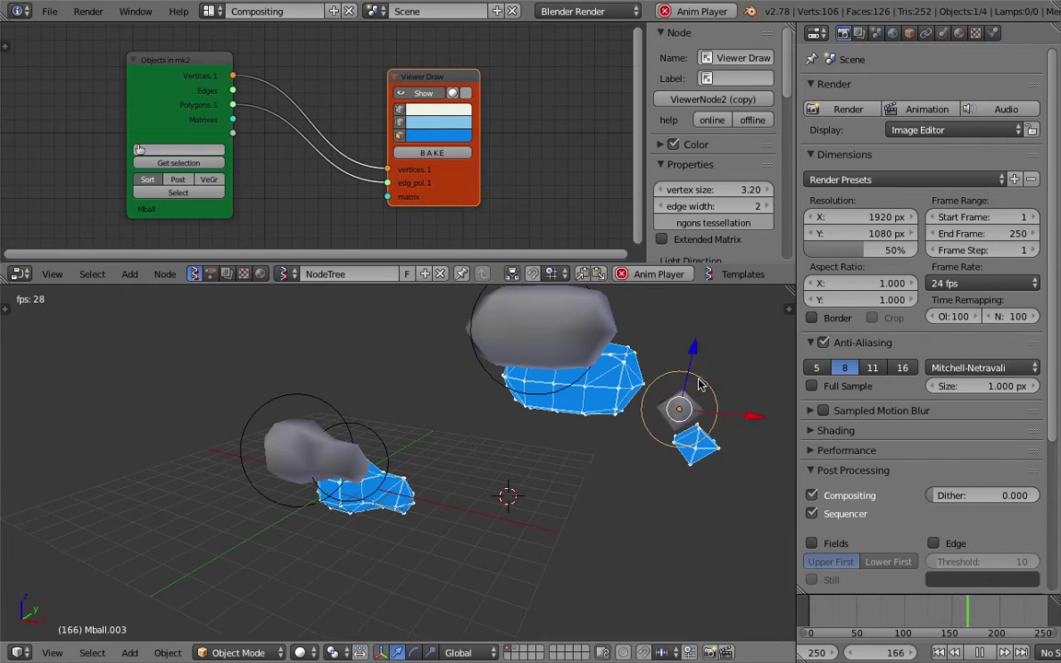
# Bring Mball.003 back near the other small metaballs and save over the current blend file.
pyautogui.scroll(-4, 683, 387)
pyautogui.press('g')
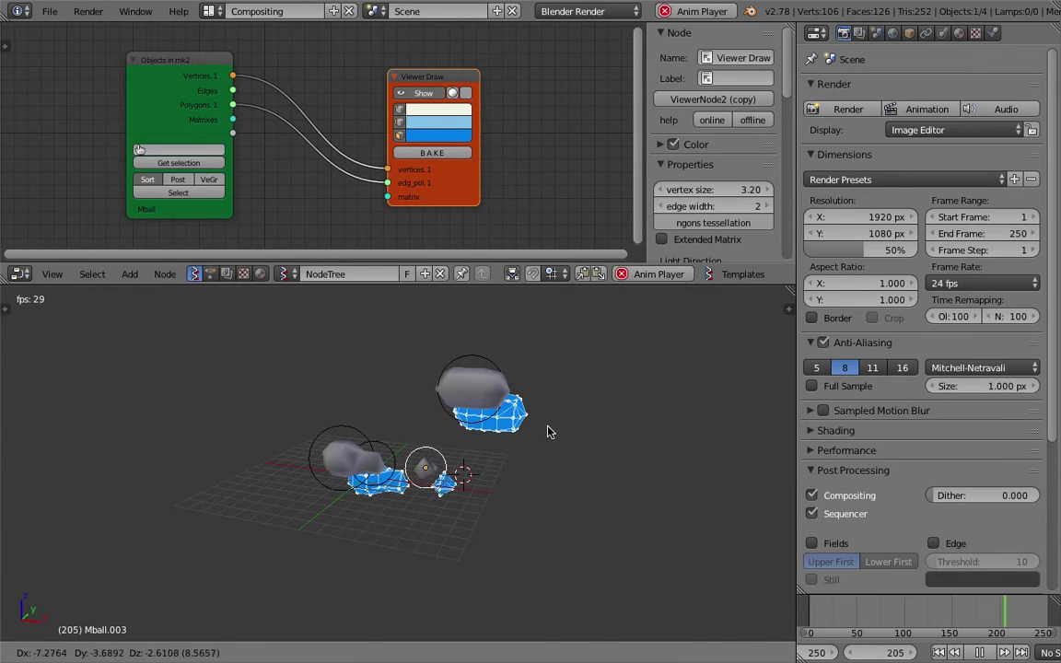
pyautogui.click(547, 431)
pyautogui.scroll(2, 547, 431)
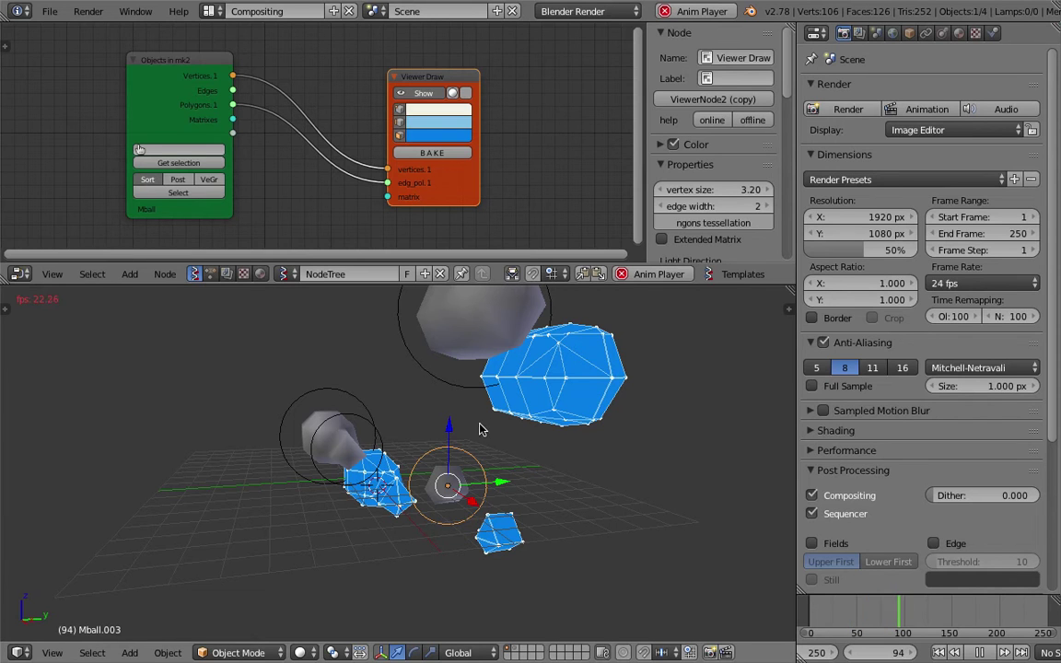
pyautogui.moveTo(532, 392); pyautogui.dragTo(554, 399, button='middle')
pyautogui.hotkey('ctrl', 's')
pyautogui.press('Return')
pyautogui.scroll(-2, 483, 396)
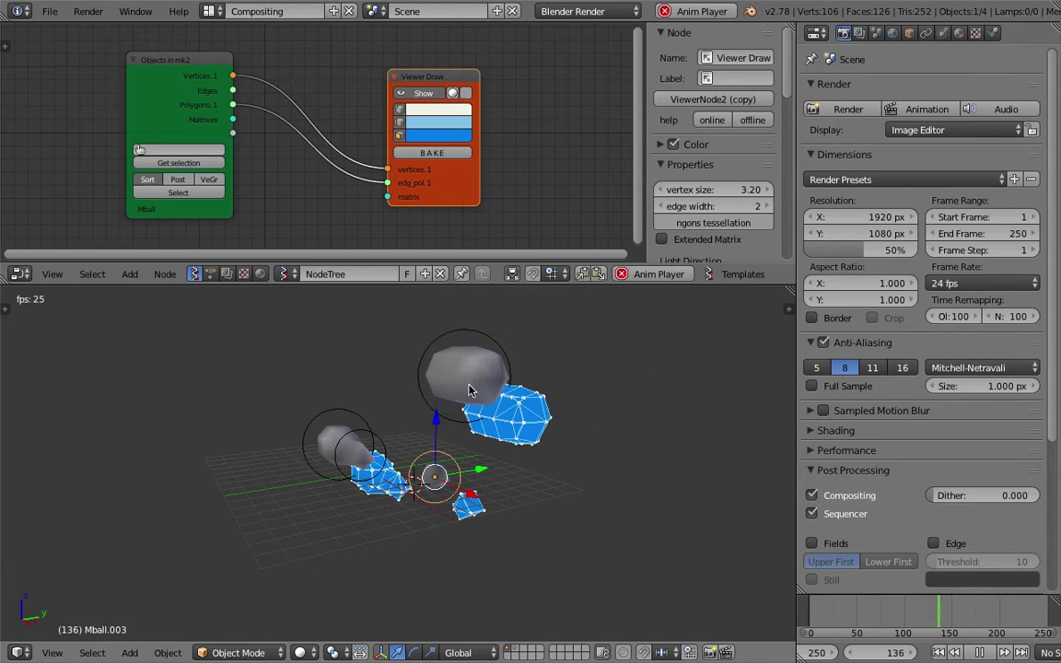
# Select all four metaballs, move them together away from the drawn mesh, and save over the file.
pyautogui.rightClick(435, 370)
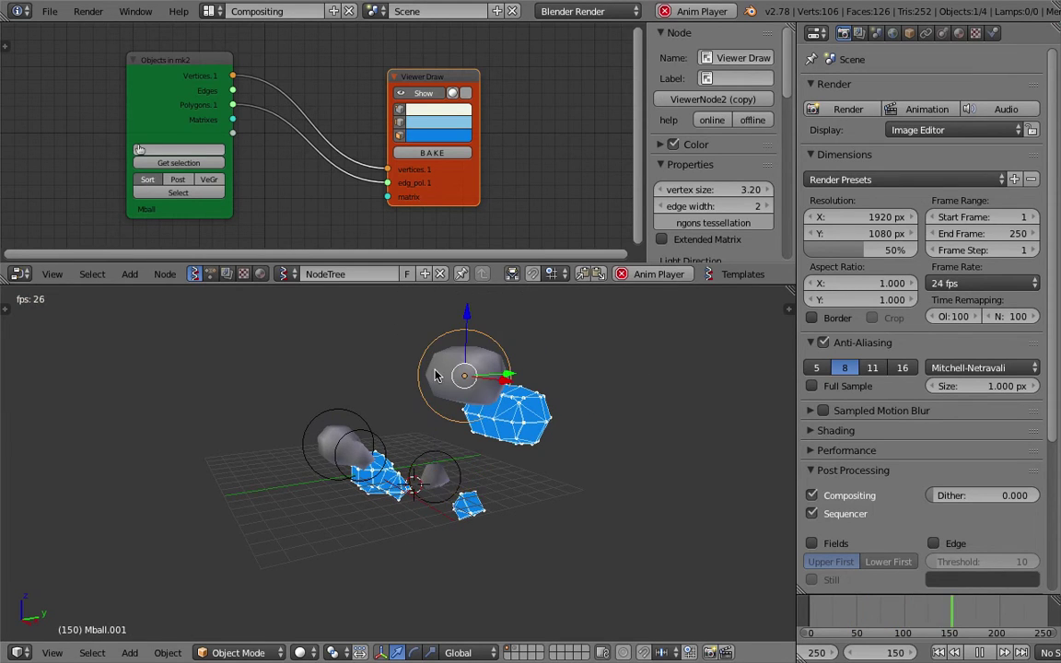
pyautogui.keyDown('shift'); pyautogui.rightClick(366, 416); pyautogui.keyUp('shift')
pyautogui.moveTo(521, 425); pyautogui.dragTo(462, 433, button='middle')
pyautogui.press('g')
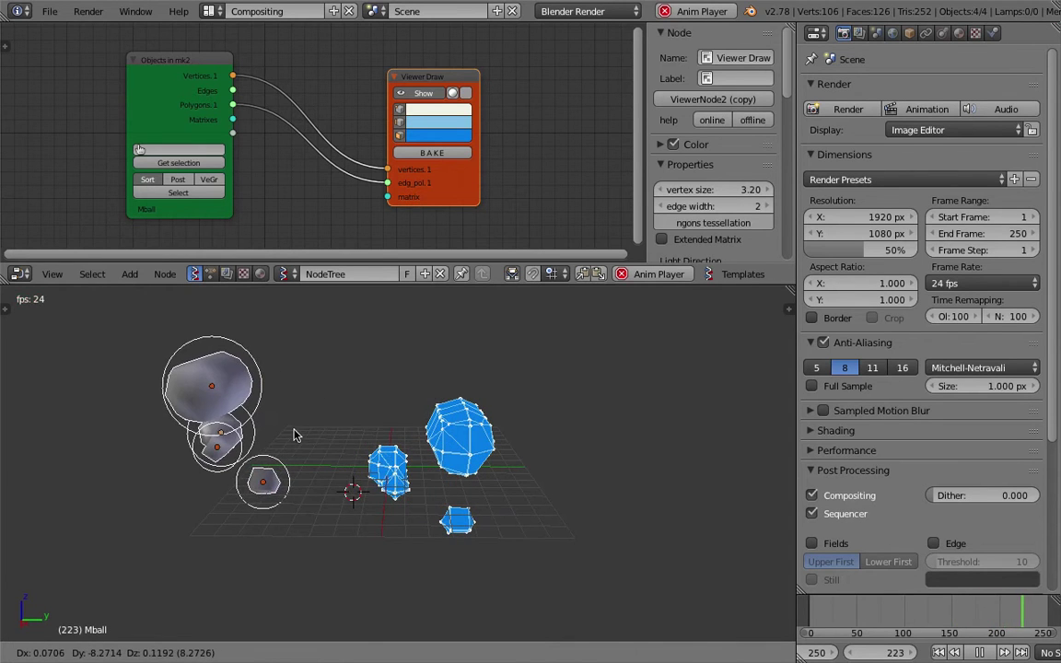
pyautogui.click(503, 472)
pyautogui.hotkey('ctrl', 's')
pyautogui.click(505, 467)
# Move Mball.001 and Mball.003 individually during playback to change the drawn mesh.
pyautogui.rightClick(526, 445)
pyautogui.press('g')
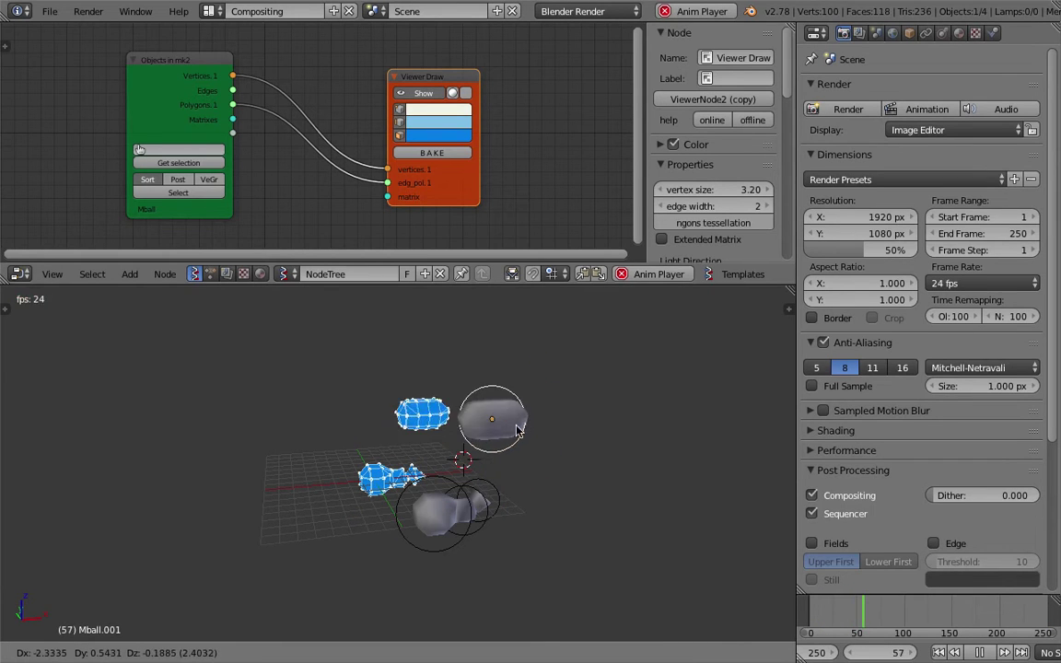
pyautogui.click(531, 452)
pyautogui.scroll(3, 479, 453)
pyautogui.rightClick(518, 494)
pyautogui.press('g')
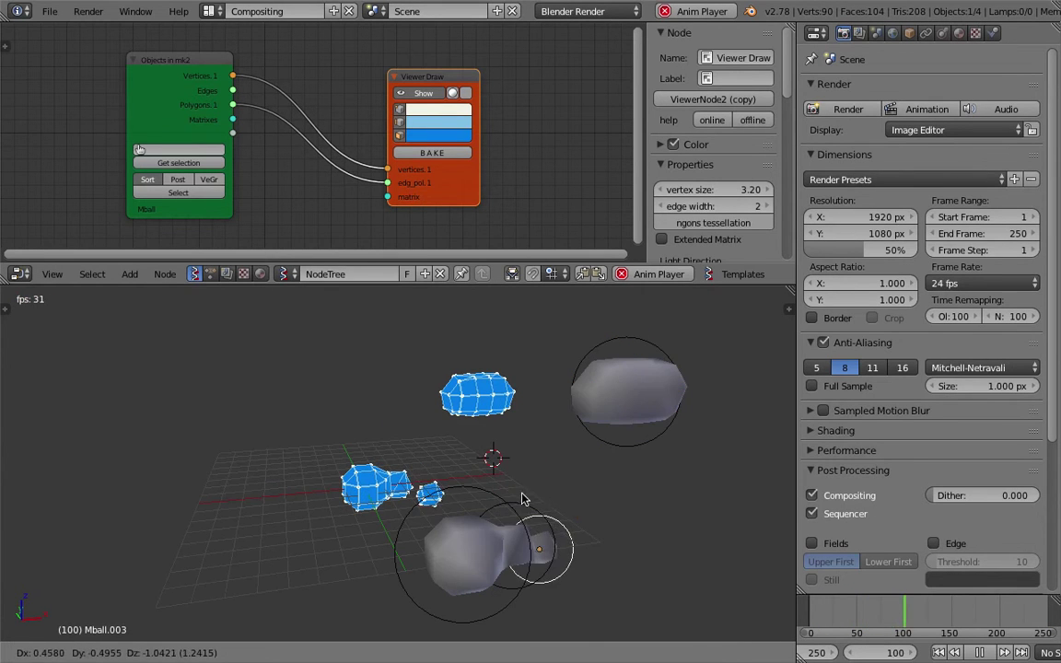
pyautogui.click(514, 491)
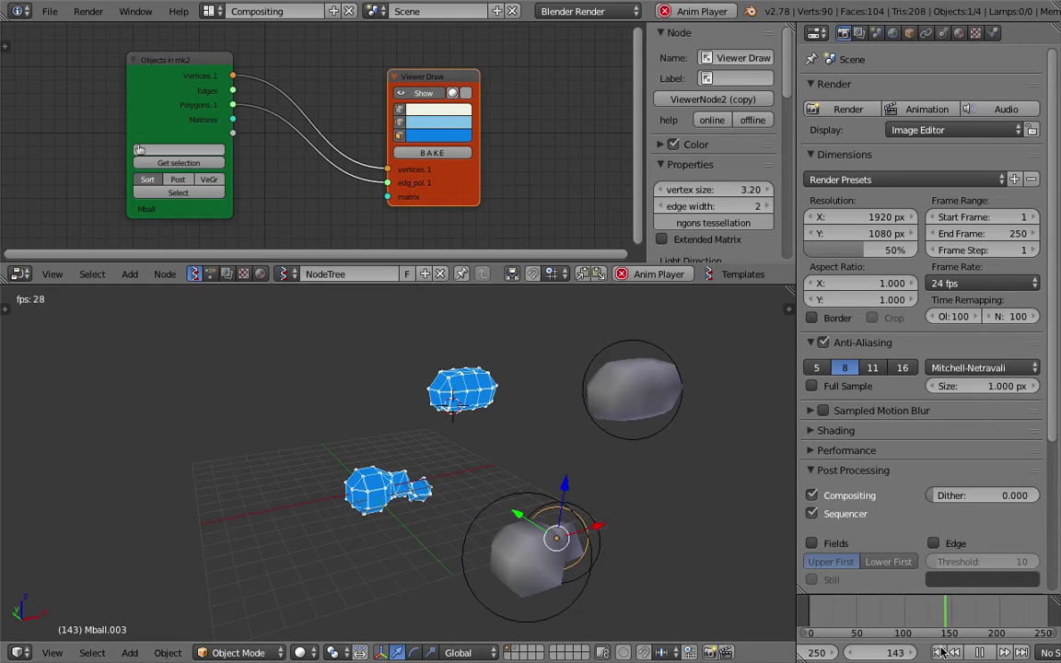
# Stop the animation playback and save over sv_metaballs1.blend.
pyautogui.click(978, 653)
pyautogui.hotkey('ctrl', 's')
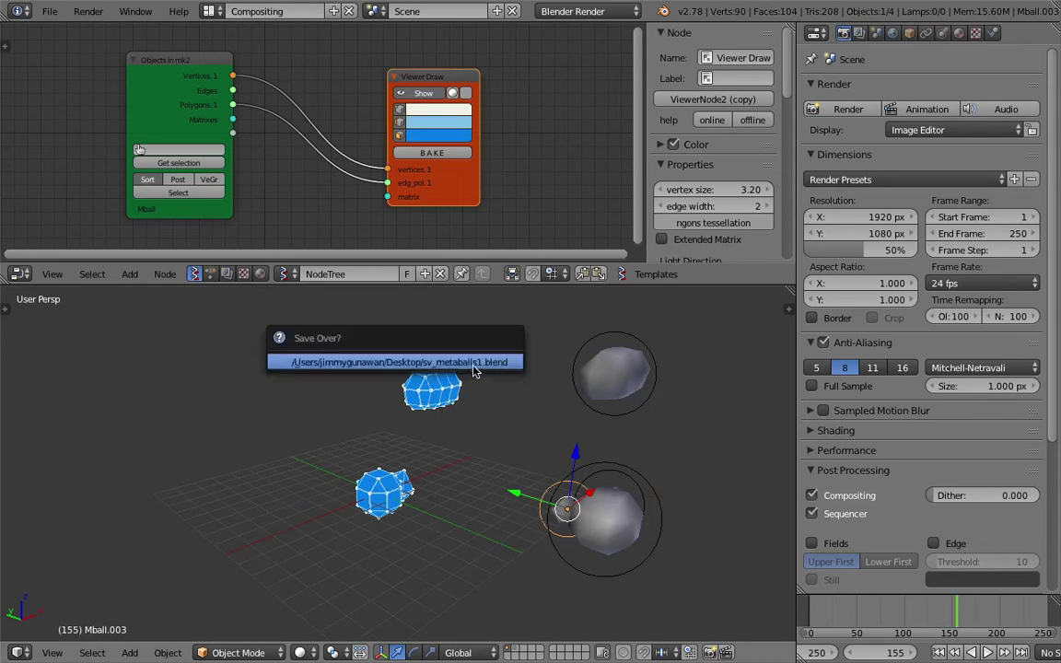
pyautogui.click(472, 364)
# Place Viewer Draw nearer to the Objects in node and add a Viewer BMeshMK2 node beside it.
pyautogui.moveTo(422, 122); pyautogui.dragTo(392, 123, button='middle')
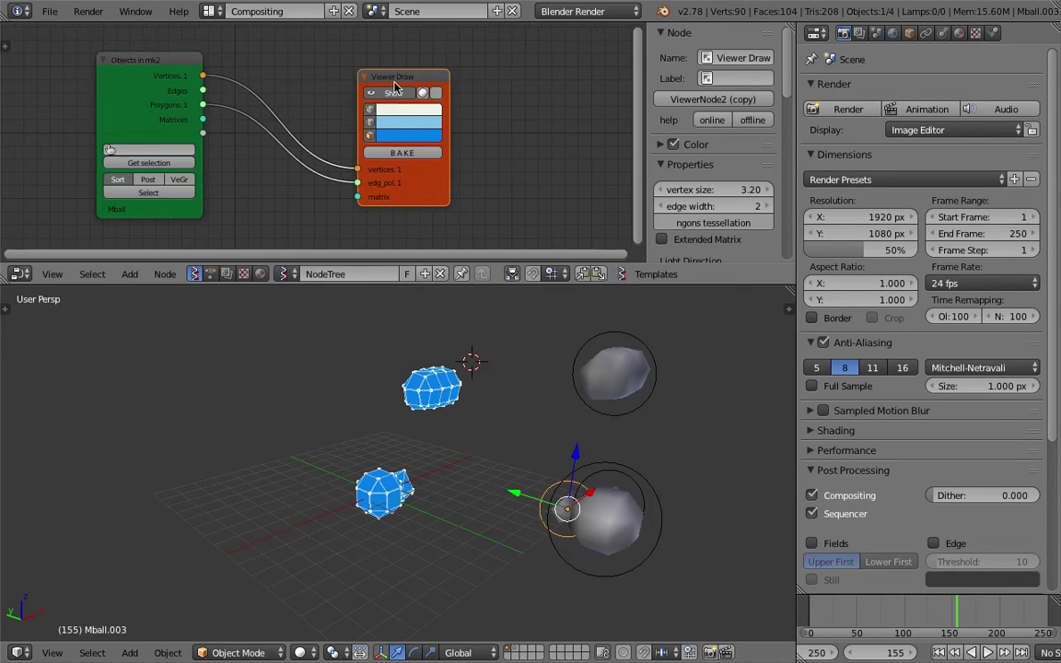
pyautogui.moveTo(386, 80); pyautogui.dragTo(329, 85)
pyautogui.scroll(-2, 369, 129)
pyautogui.moveTo(469, 168); pyautogui.dragTo(442, 181, button='middle')
pyautogui.hotkey('shift', 'a')
pyautogui.click(431, 126)
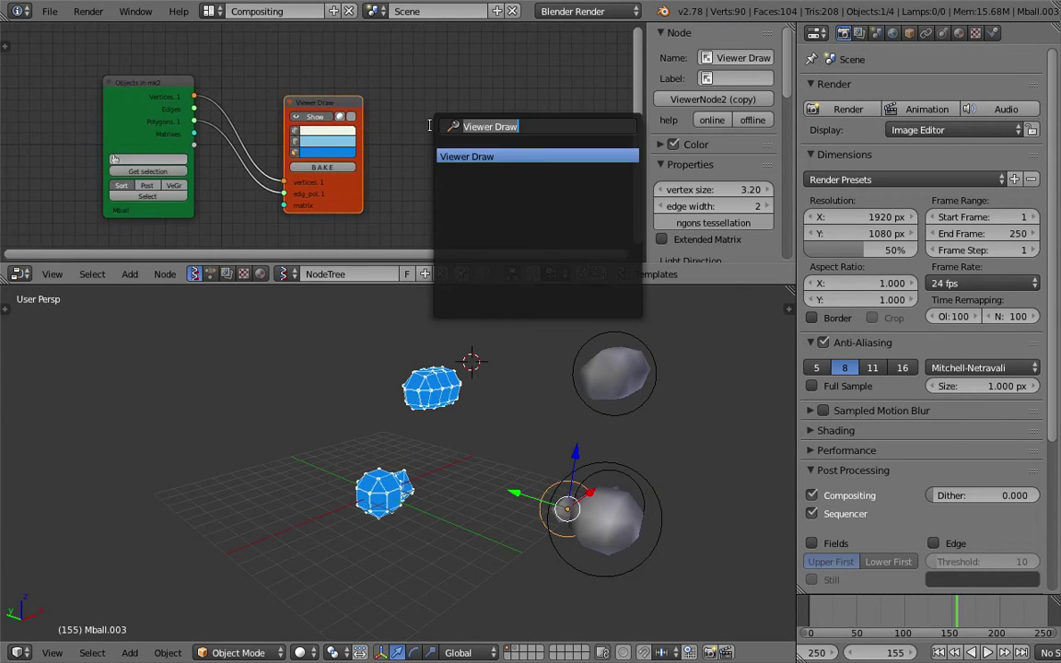
pyautogui.write('bmes')
pyautogui.press('Return')
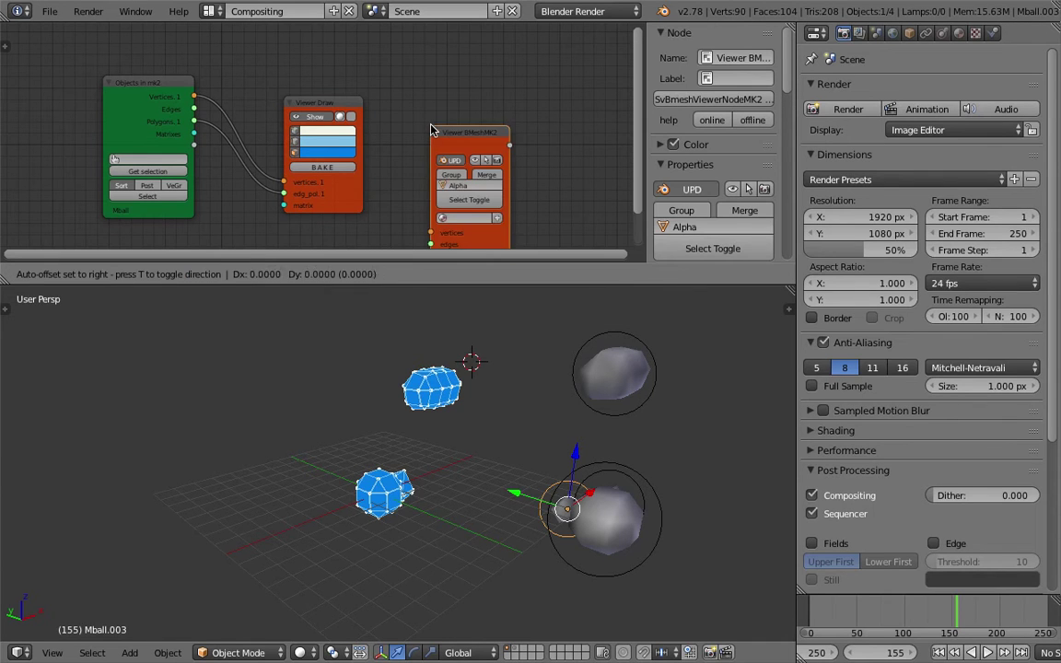
pyautogui.click(428, 55)
# Move the Viewer Draw node lower, turn off its display, and place the Viewer BMeshMK2 node above it.
pyautogui.moveTo(336, 103); pyautogui.dragTo(336, 173)
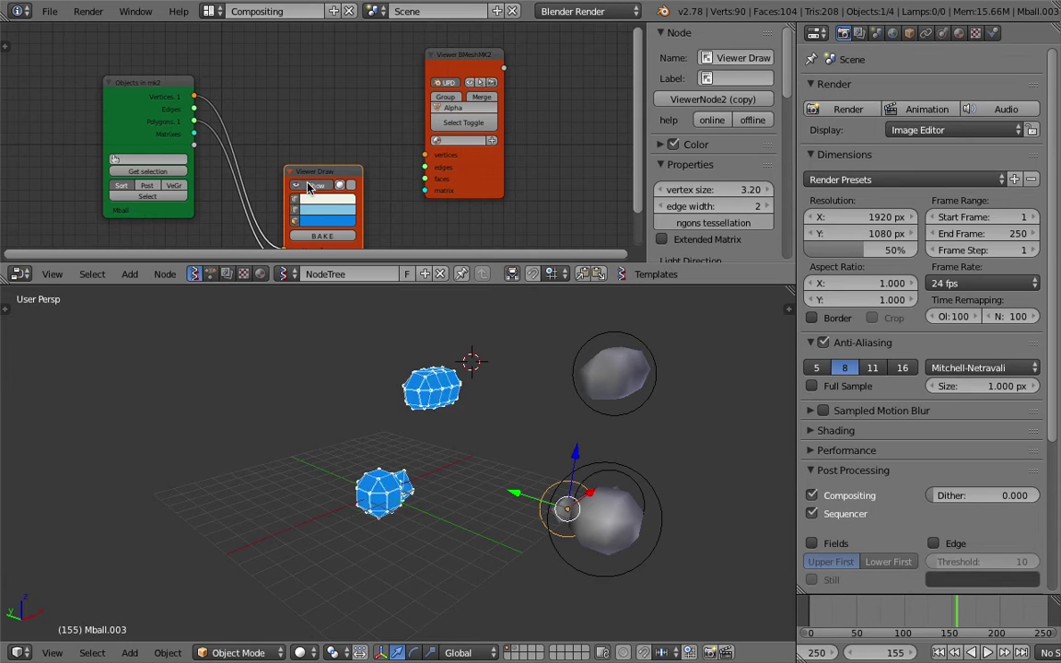
pyautogui.moveTo(310, 175); pyautogui.dragTo(296, 197)
pyautogui.moveTo(453, 62); pyautogui.dragTo(367, 45)
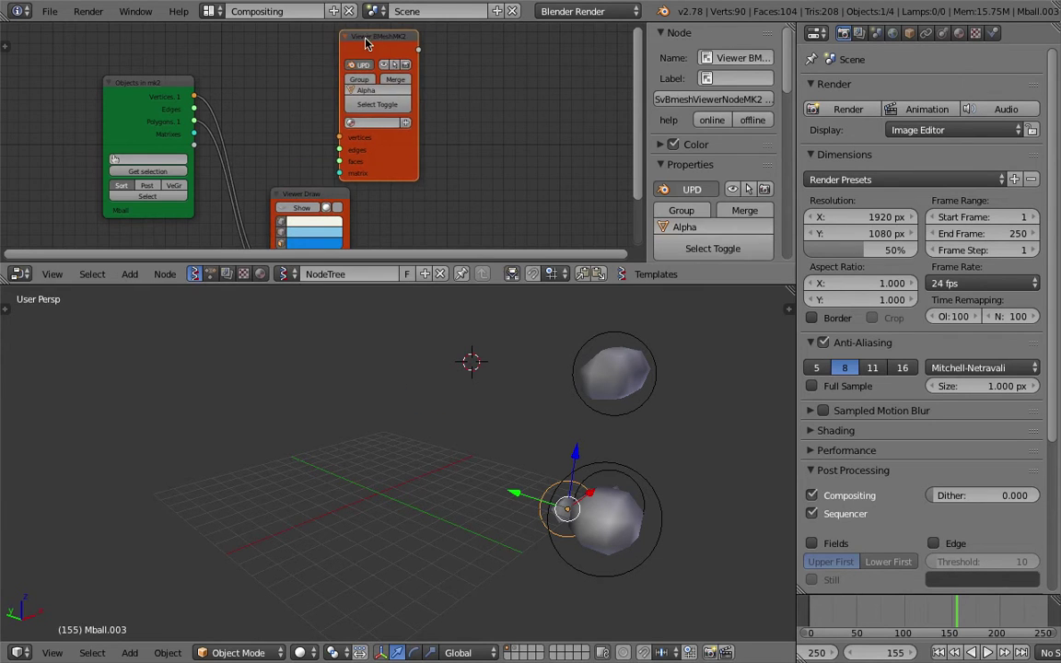
# Connect the Objects in node's Vertices and Polygons outputs to the vertices and faces inputs of Viewer BMeshMK2.
pyautogui.scroll(1, 267, 100)
pyautogui.moveTo(174, 89); pyautogui.dragTo(342, 138)
pyautogui.moveTo(176, 118); pyautogui.dragTo(339, 170)
pyautogui.moveTo(488, 419); pyautogui.dragTo(443, 433, button='middle')
# Add a Wireframe modifier to the generated mesh Alpha_0 with thickness 0.2498, offset 0.0451 and Even Thickness off.
pyautogui.rightClick(460, 405)
pyautogui.click(942, 33)
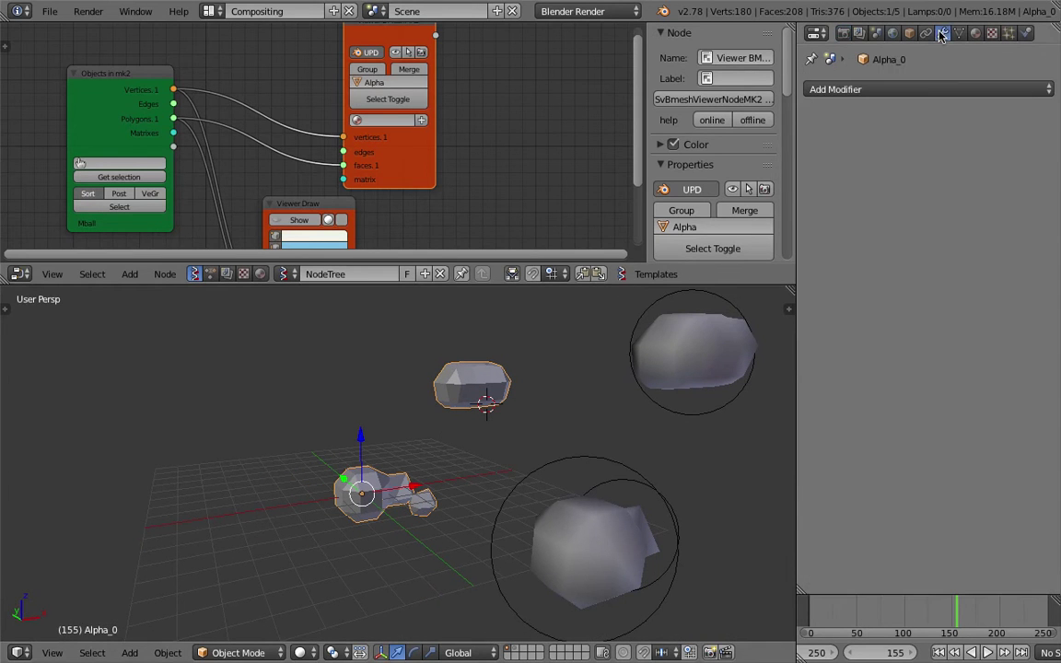
pyautogui.click(901, 90)
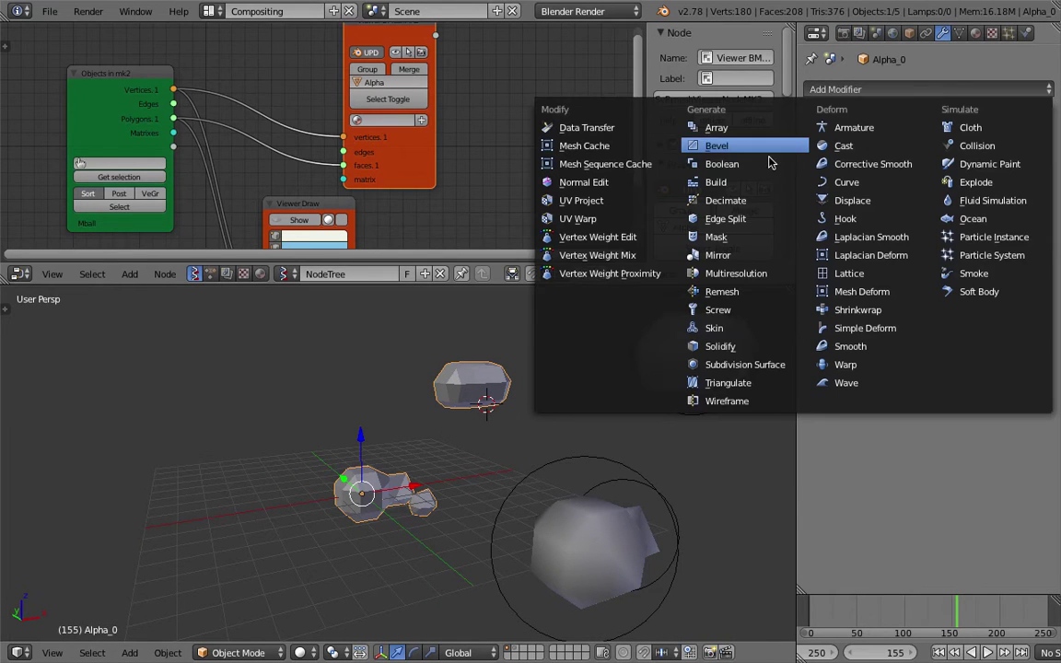
pyautogui.click(785, 402)
pyautogui.moveTo(645, 387); pyautogui.dragTo(504, 388, button='middle')
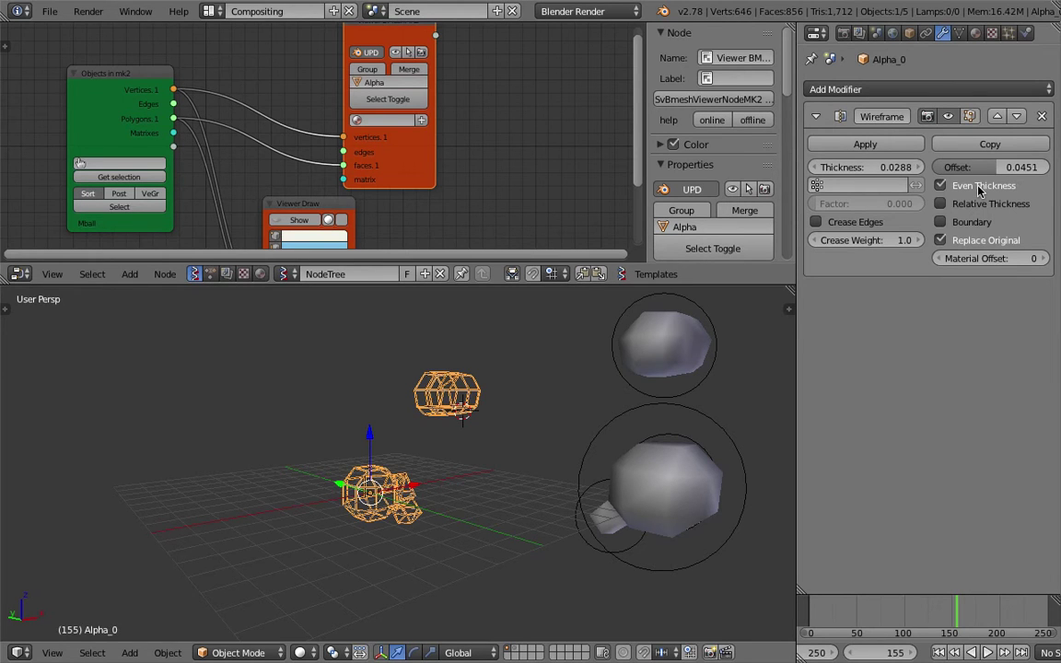
pyautogui.moveTo(867, 167); pyautogui.dragTo(956, 168)
pyautogui.moveTo(462, 451); pyautogui.dragTo(412, 424, button='middle')
# Select Mball.003, restart animation playback, and move it upward to test the live wireframe mesh.
pyautogui.press('a')
pyautogui.rightClick(366, 468)
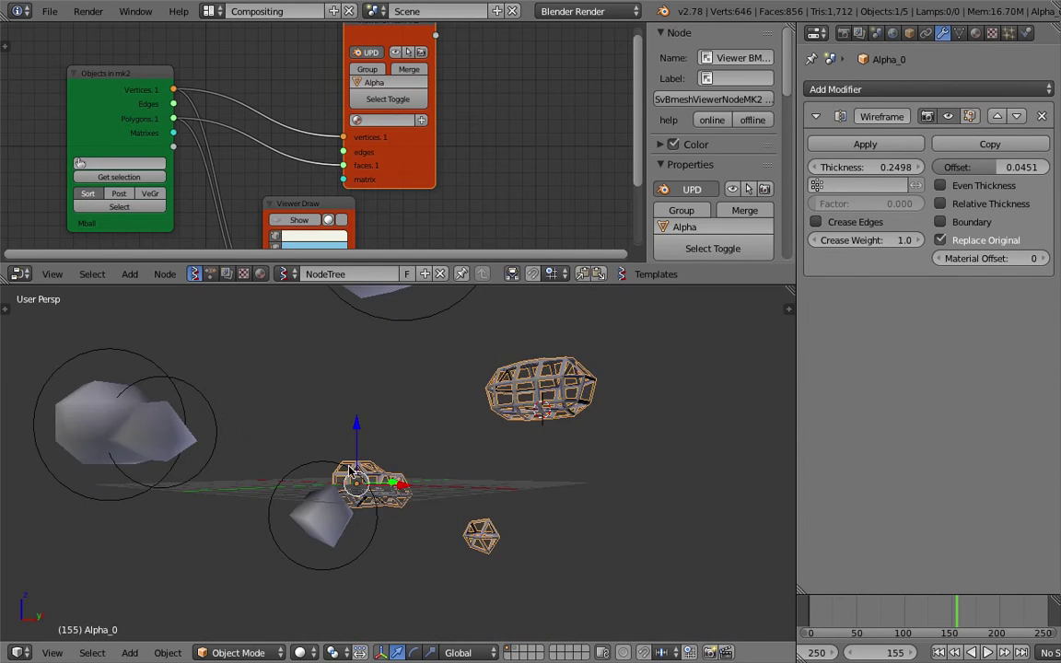
pyautogui.rightClick(344, 469)
pyautogui.moveTo(342, 465)
pyautogui.mouseDown(button='middle')
pyautogui.moveTo(327, 449)
pyautogui.moveTo(330, 460)
pyautogui.mouseUp(button='middle')
pyautogui.moveTo(545, 524); pyautogui.dragTo(520, 511, button='middle')
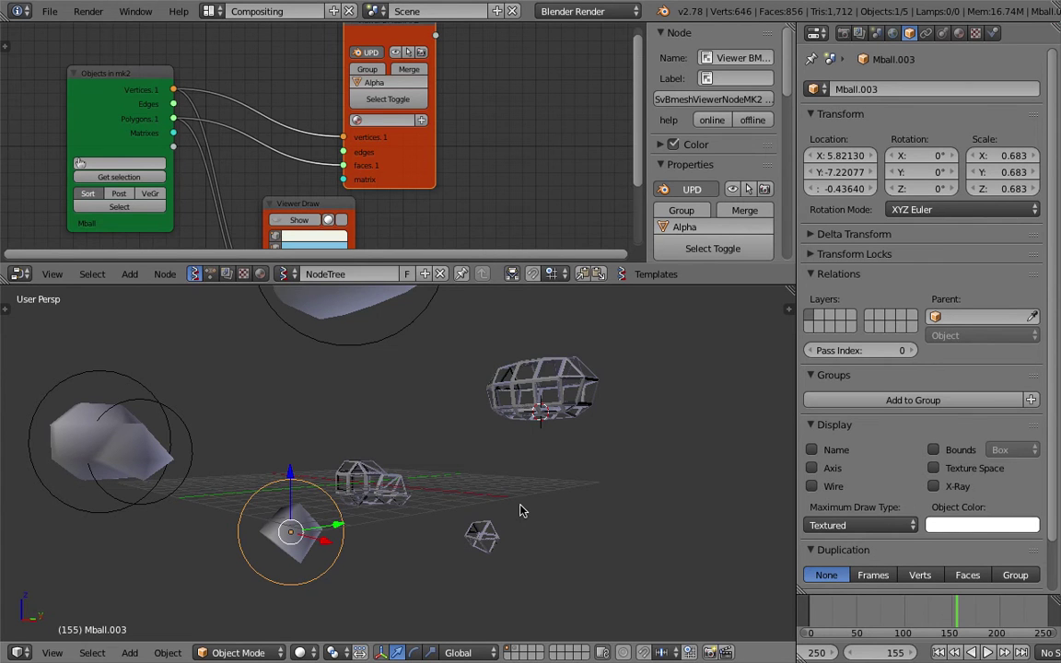
pyautogui.moveTo(520, 511); pyautogui.dragTo(497, 498, button='middle')
pyautogui.scroll(-3, 253, 142)
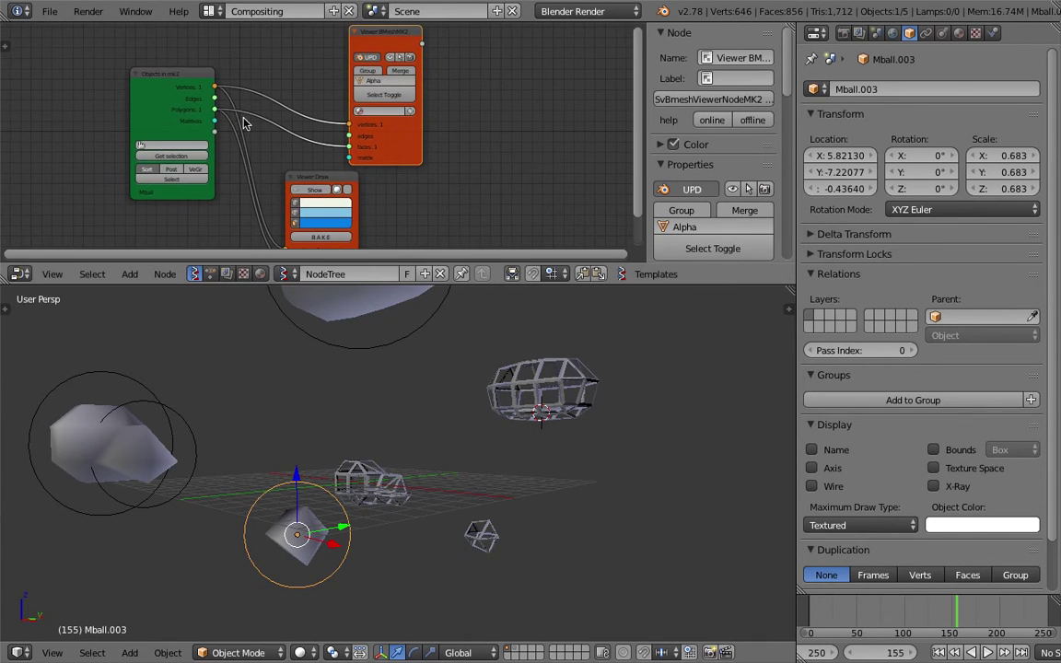
pyautogui.moveTo(415, 471); pyautogui.dragTo(426, 479, button='middle')
pyautogui.hotkey('alt', 'a')
pyautogui.press('g')
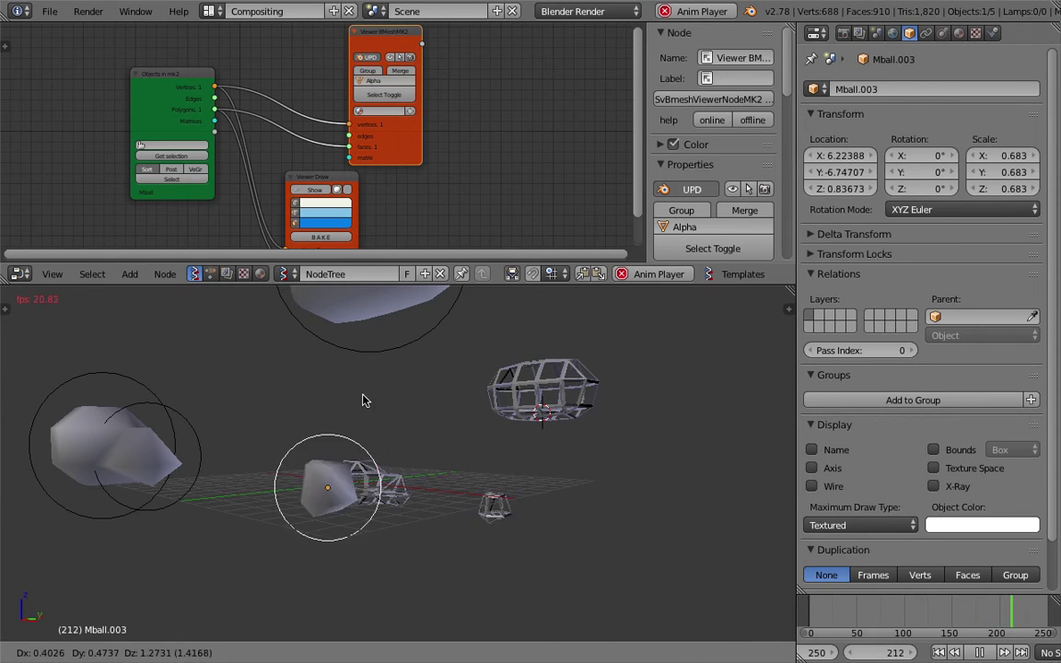
pyautogui.click(362, 402)
# Move Mball.001 down toward Mball.003 during playback.
pyautogui.rightClick(341, 348)
pyautogui.moveTo(342, 349); pyautogui.dragTo(457, 375, button='middle')
pyautogui.press('g')
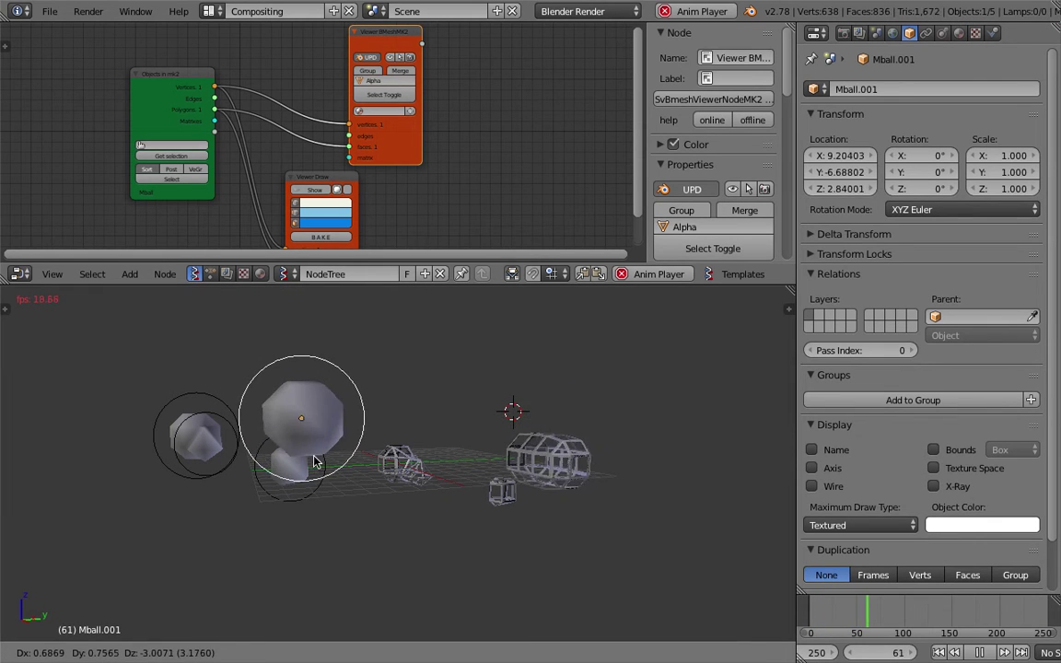
pyautogui.click(416, 455)
# Move Mball.002 next to Mball.001 and Mball.003 so the three metaballs merge.
pyautogui.rightClick(402, 415)
pyautogui.press('g')
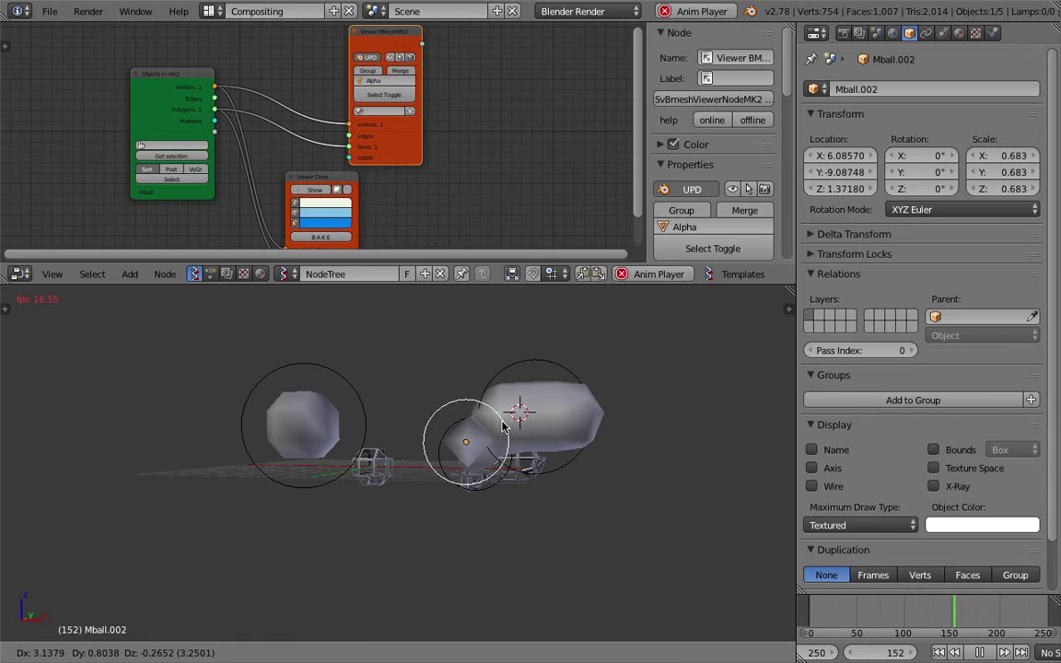
pyautogui.click(502, 426)
pyautogui.moveTo(502, 426); pyautogui.dragTo(651, 414, button='middle')
pyautogui.scroll(1, 649, 414)
pyautogui.press('g')
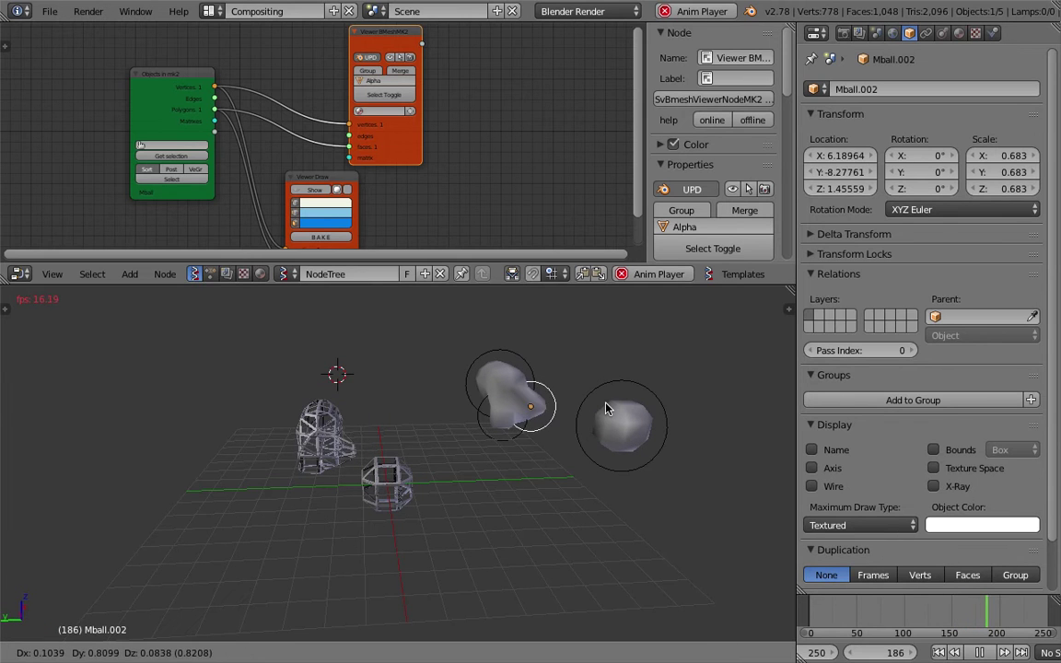
pyautogui.click(606, 409)
# Move the base metaball Mball closer to the merged group, to about X 3.41, Y -8.21, Z 1.27.
pyautogui.rightClick(625, 385)
pyautogui.press('g')
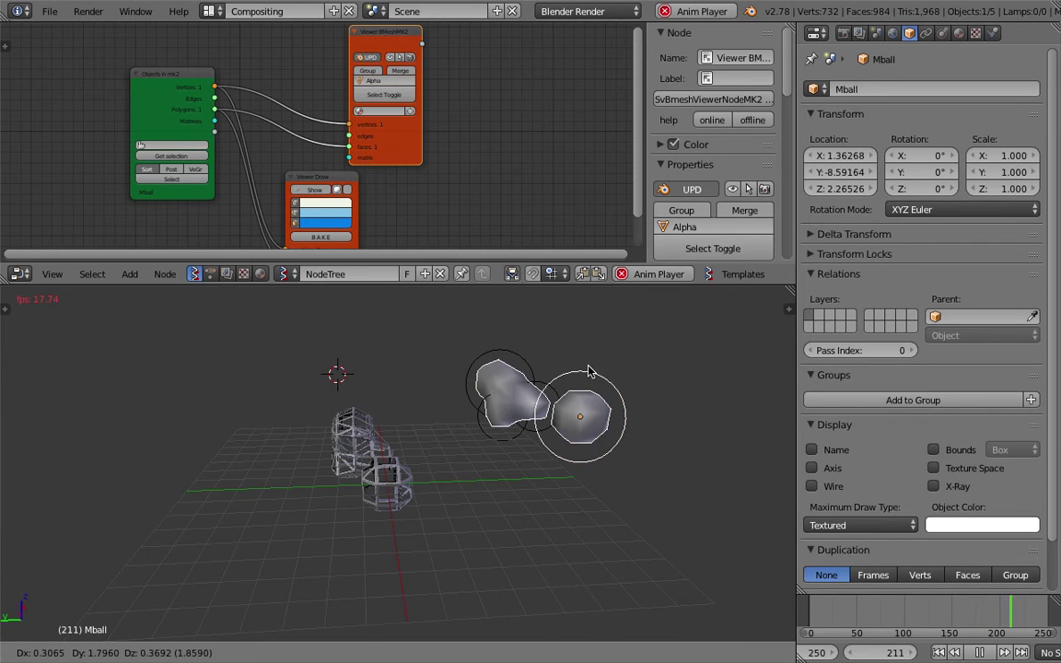
pyautogui.click(587, 371)
pyautogui.moveTo(588, 371); pyautogui.dragTo(333, 367, button='middle')
pyautogui.press('g')
pyautogui.click(417, 419)
pyautogui.moveTo(417, 419); pyautogui.dragTo(696, 445, button='middle')
pyautogui.press('g')
pyautogui.click(698, 440)
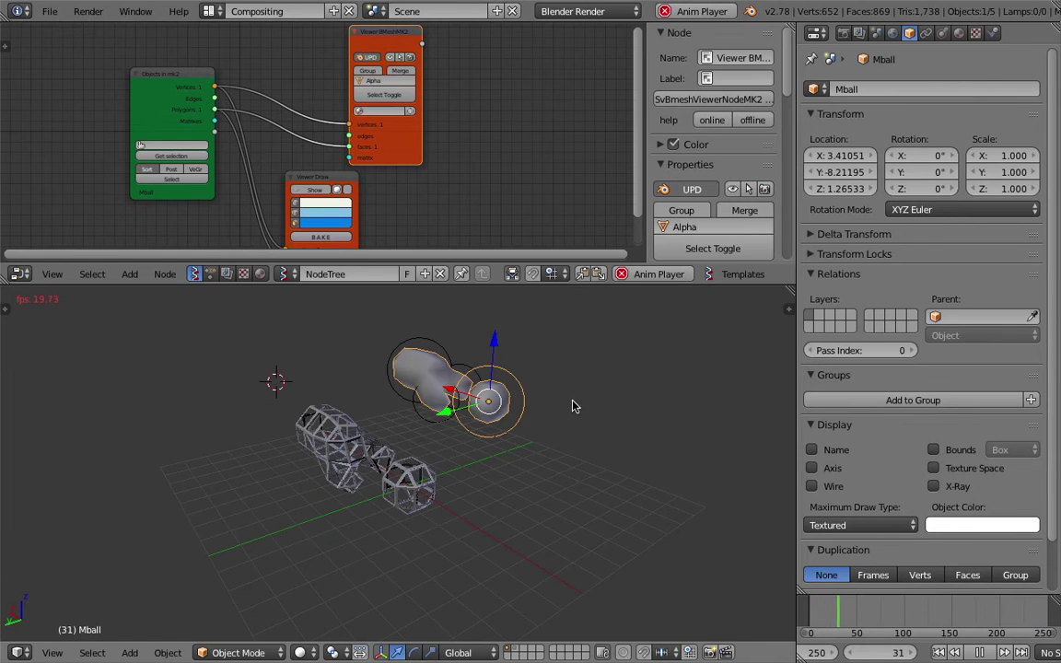
# Move Mball to the far end of the merged group, at about X 10.84, Y -8.36, Z 1.77.
pyautogui.scroll(2, 572, 406)
pyautogui.moveTo(525, 408); pyautogui.dragTo(584, 401, button='middle')
pyautogui.press('g')
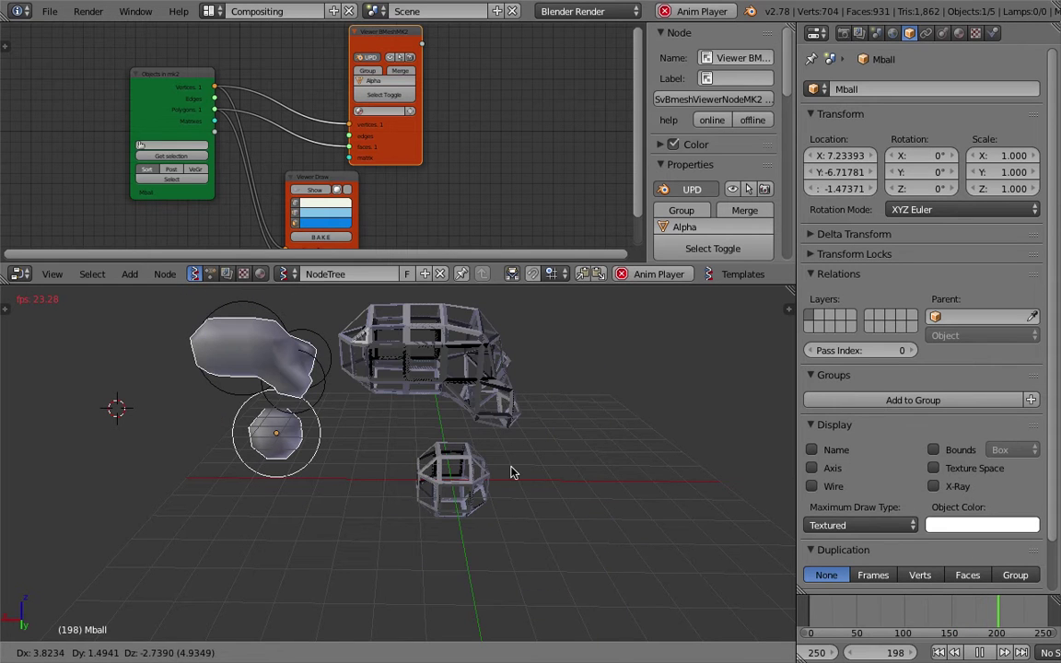
pyautogui.click(467, 397)
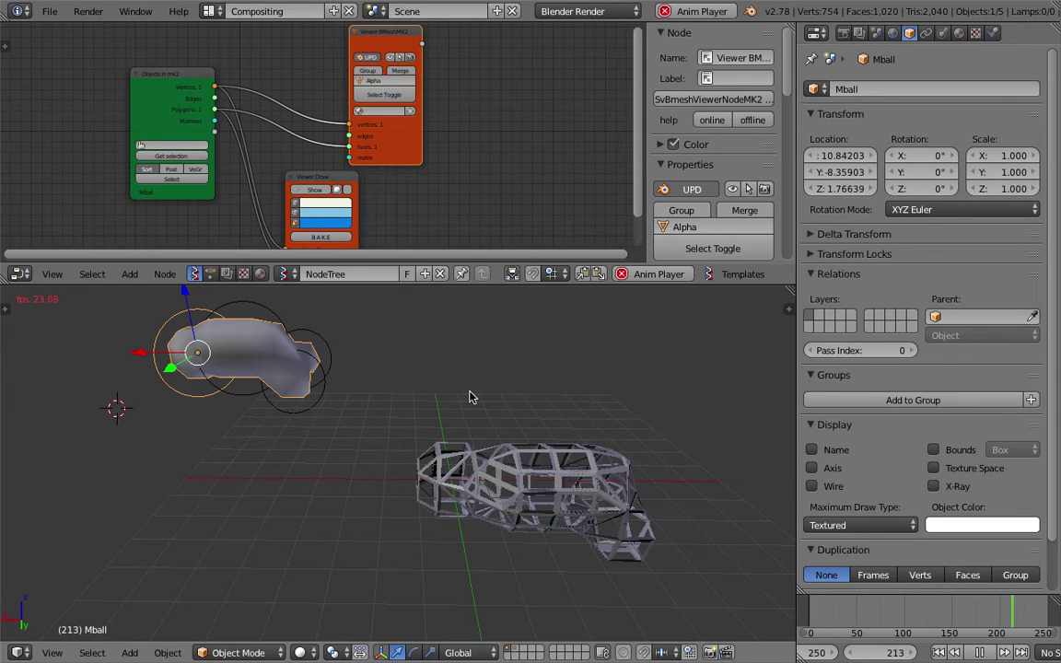
pyautogui.moveTo(469, 397); pyautogui.dragTo(465, 455, button='middle')
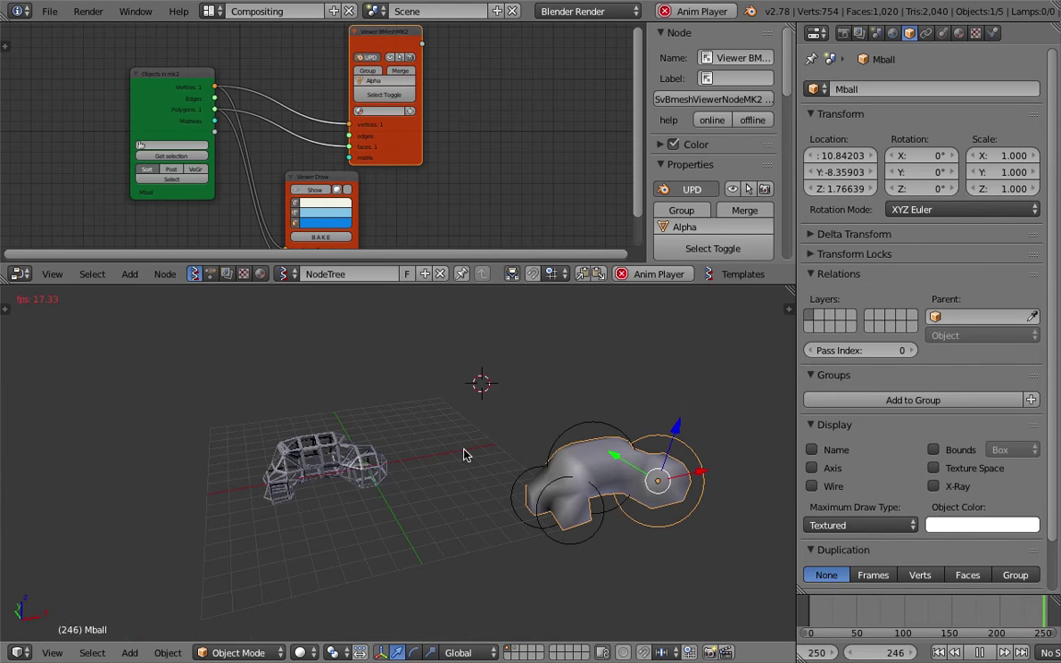
pyautogui.scroll(-2, 595, 490)
pyautogui.scroll(4, 592, 385)
pyautogui.scroll(-2, 649, 487)
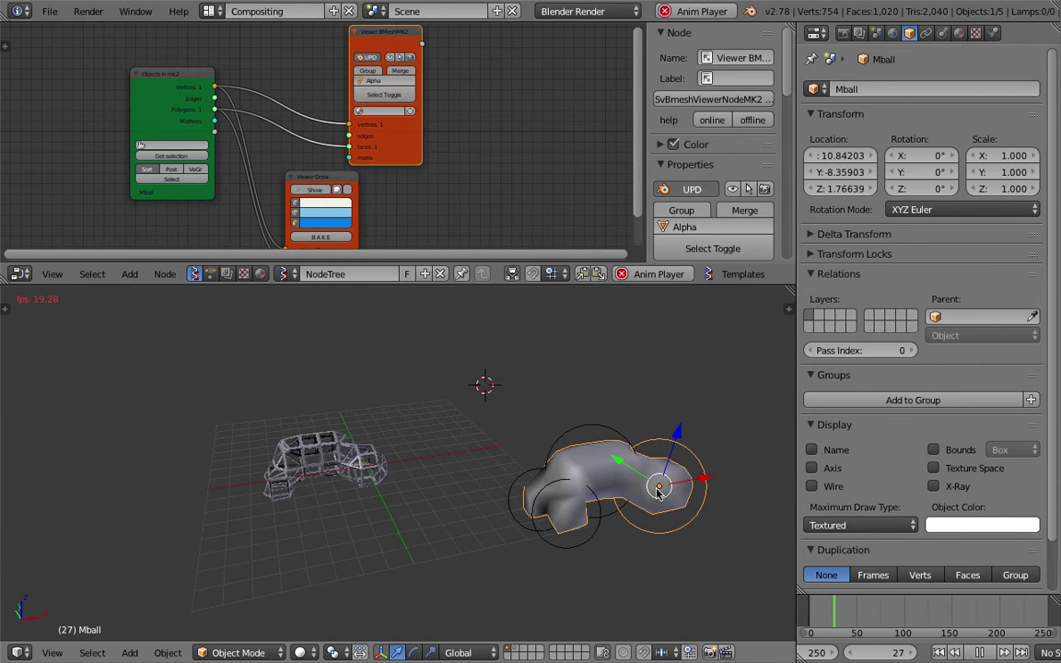
# Stop the animation playback and select the generated wireframe mesh Alpha_0.
pyautogui.moveTo(469, 457); pyautogui.dragTo(433, 452, button='middle')
pyautogui.hotkey('alt', 'a')
pyautogui.rightClick(293, 463)
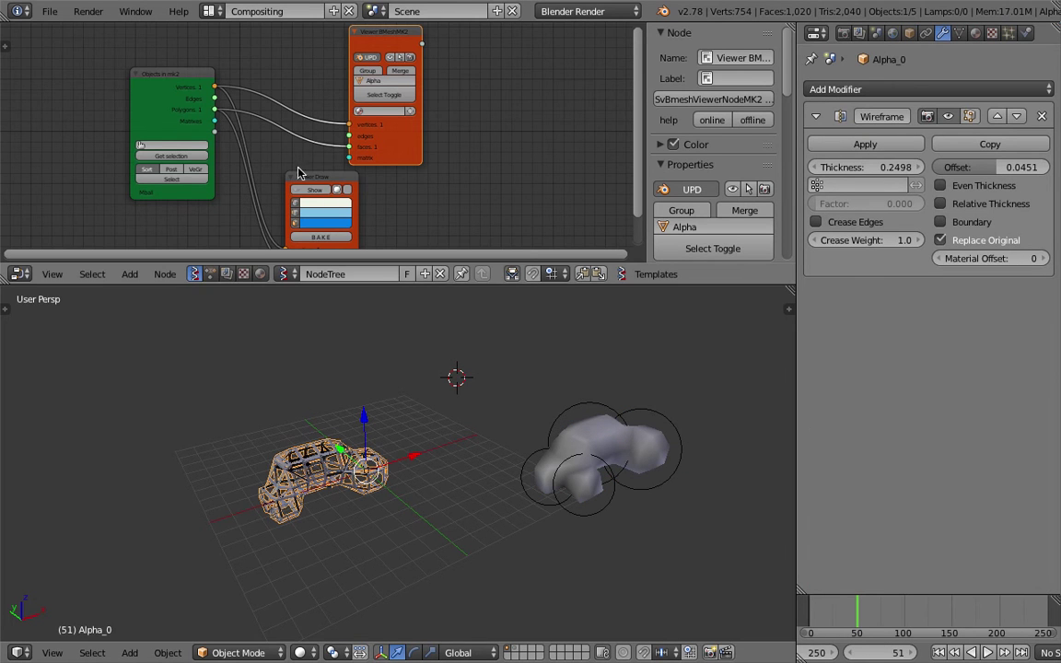
# Add a Matrix Apply node between the Objects in mk2 and Viewer BMeshMK2 nodes.
pyautogui.scroll(-1, 304, 162)
pyautogui.moveTo(386, 294); pyautogui.dragTo(384, 400)
pyautogui.scroll(2, 372, 267)
pyautogui.moveTo(414, 223); pyautogui.dragTo(523, 228)
pyautogui.scroll(2, 349, 175)
pyautogui.hotkey('shift', 'a')
pyautogui.write('smatrix a')
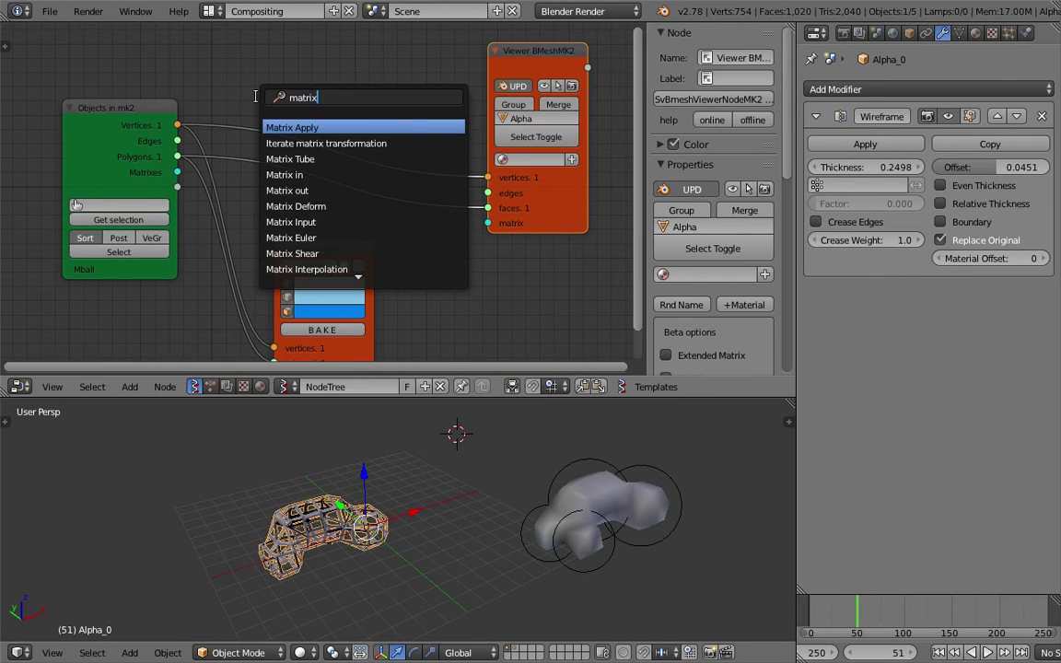
pyautogui.press('Return')
pyautogui.click(280, 58)
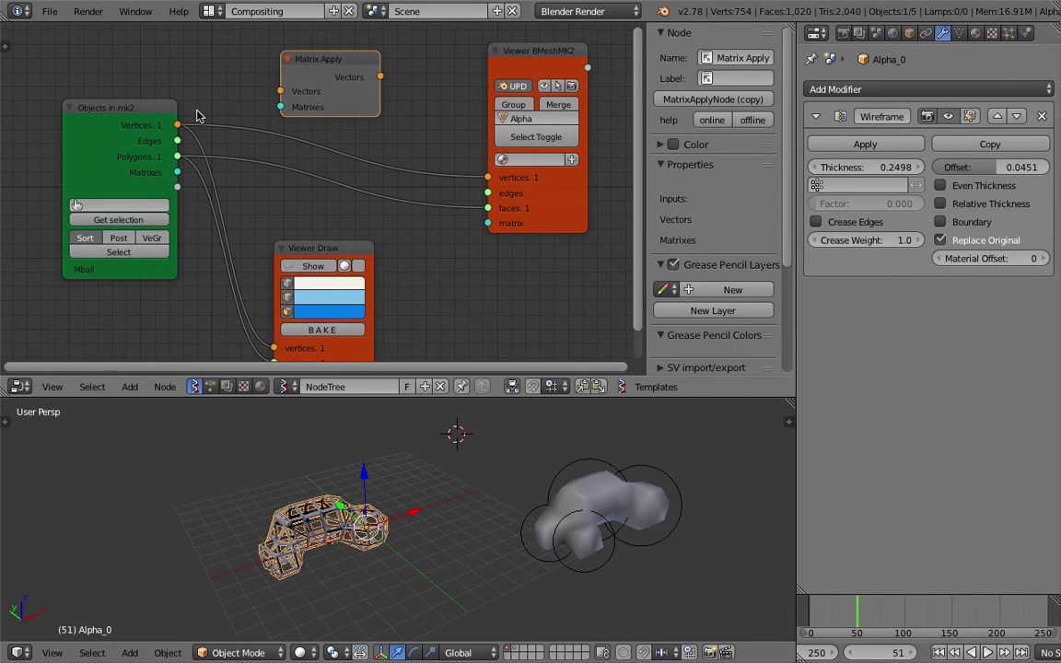
# Feed the object's vertices and matrixes into Matrix Apply, and connect its Vectors output to the Viewer BMeshMK2 vertices input.
pyautogui.moveTo(176, 172); pyautogui.dragTo(184, 173)
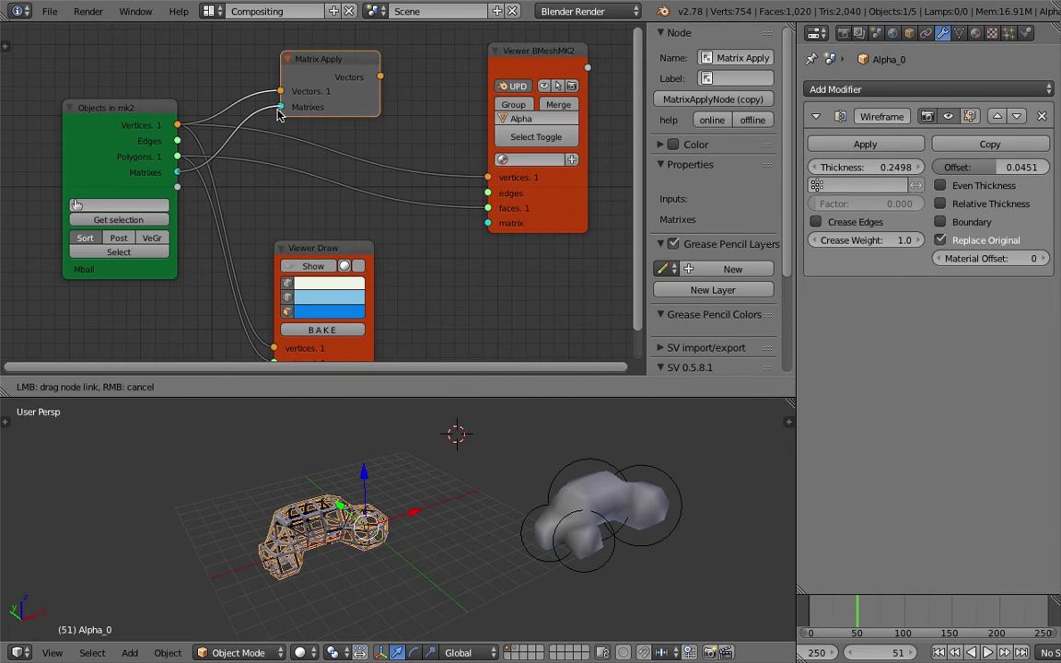
pyautogui.moveTo(279, 109); pyautogui.dragTo(281, 108)
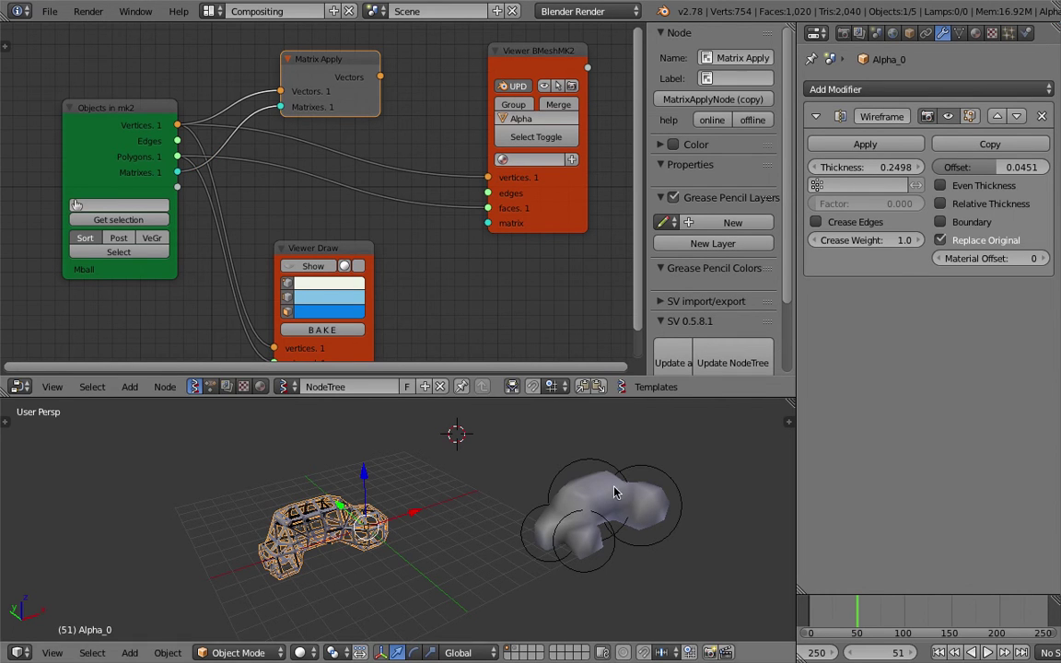
pyautogui.moveTo(379, 76); pyautogui.dragTo(487, 177)
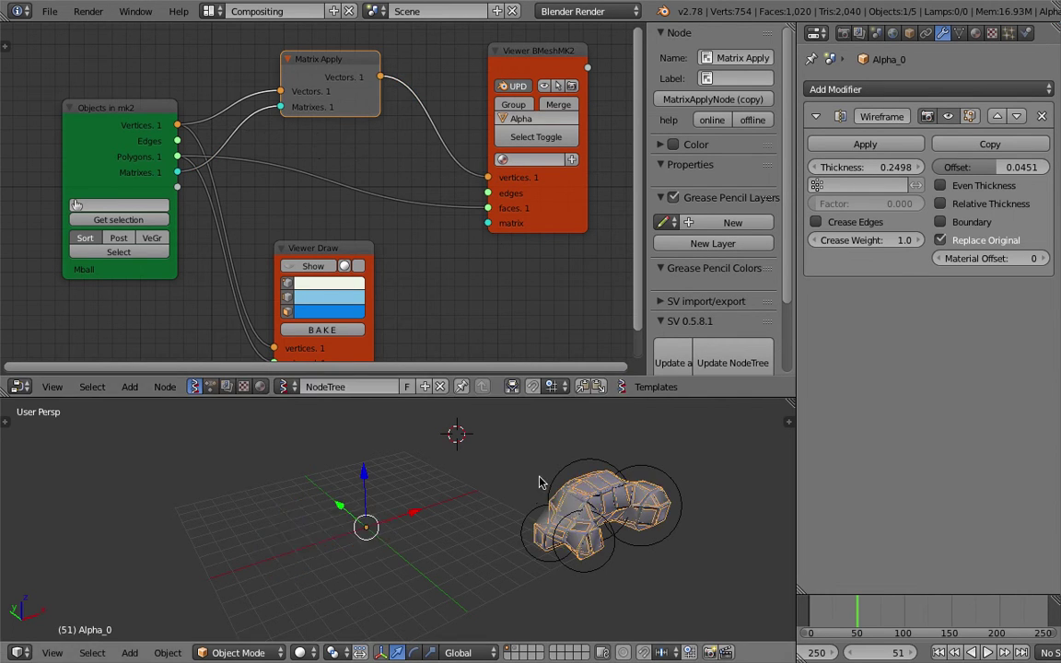
# Inspect the generated mesh overlapping the metaballs up close and save the file over the existing one.
pyautogui.moveTo(665, 520); pyautogui.dragTo(480, 462, button='middle')
pyautogui.moveTo(513, 398); pyautogui.dragTo(512, 282)
pyautogui.scroll(3, 573, 384)
pyautogui.moveTo(491, 329); pyautogui.dragTo(533, 385, button='middle')
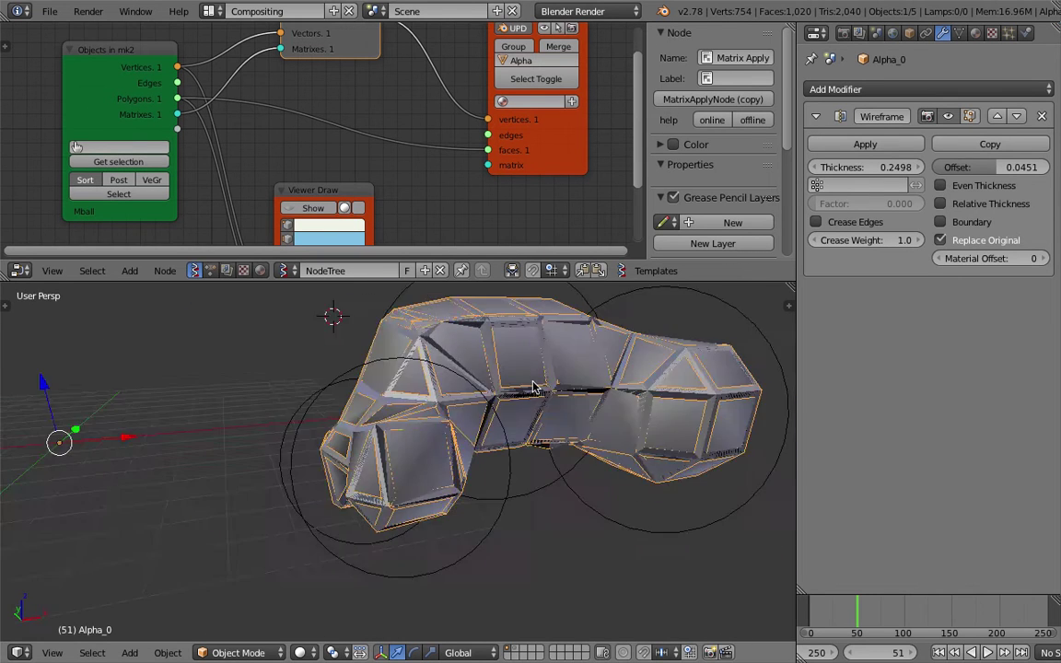
pyautogui.scroll(-3, 538, 388)
pyautogui.hotkey('ctrl', 's')
pyautogui.click(552, 393)
# Enable Matcap shading in the 3D viewport and choose the pale matcap with reddish-brown edges.
pyautogui.keyDown('shift'); pyautogui.moveTo(653, 372); pyautogui.dragTo(568, 384, button='middle'); pyautogui.keyUp('shift')
pyautogui.press('n')
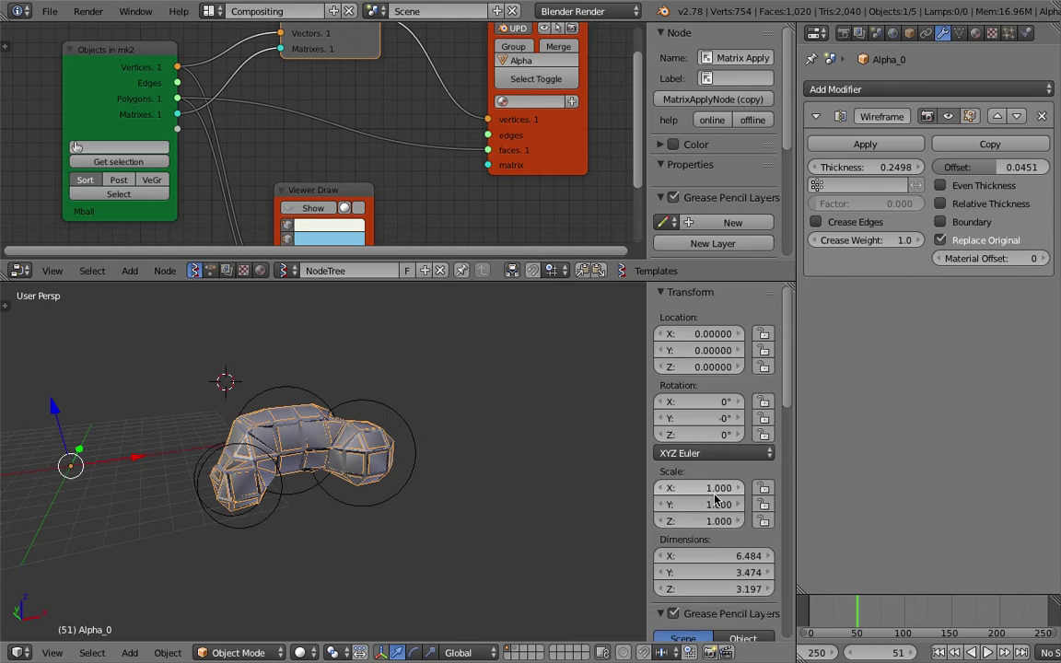
pyautogui.scroll(-8, 711, 548)
pyautogui.scroll(-5, 711, 549)
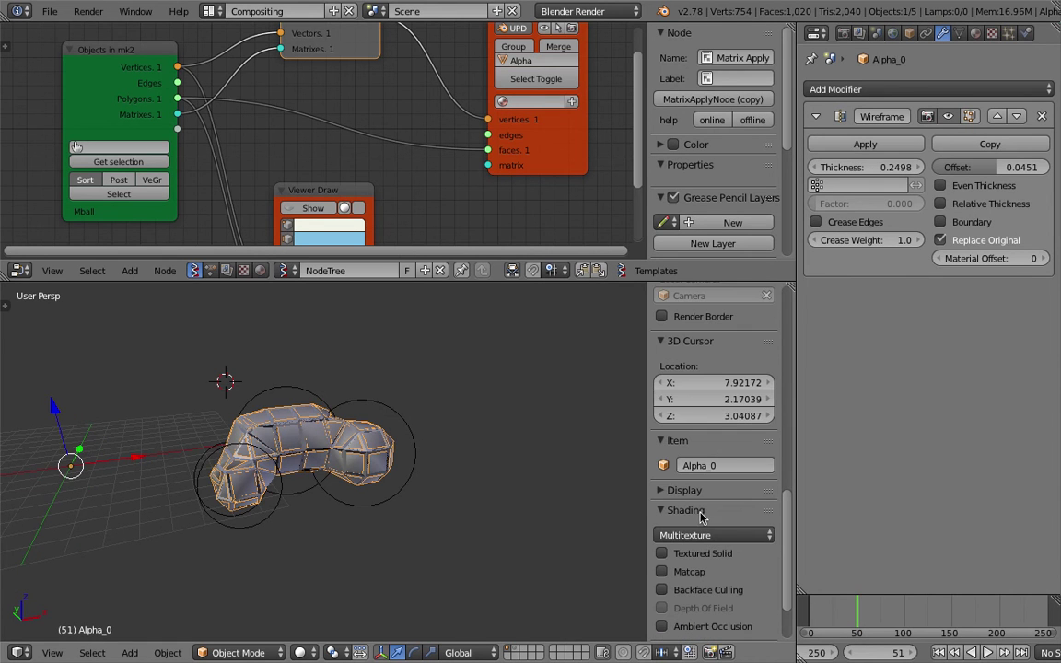
pyautogui.click(691, 568)
pyautogui.moveTo(623, 549)
pyautogui.mouseDown(button='middle')
pyautogui.moveTo(548, 513)
pyautogui.moveTo(589, 533)
pyautogui.mouseUp(button='middle')
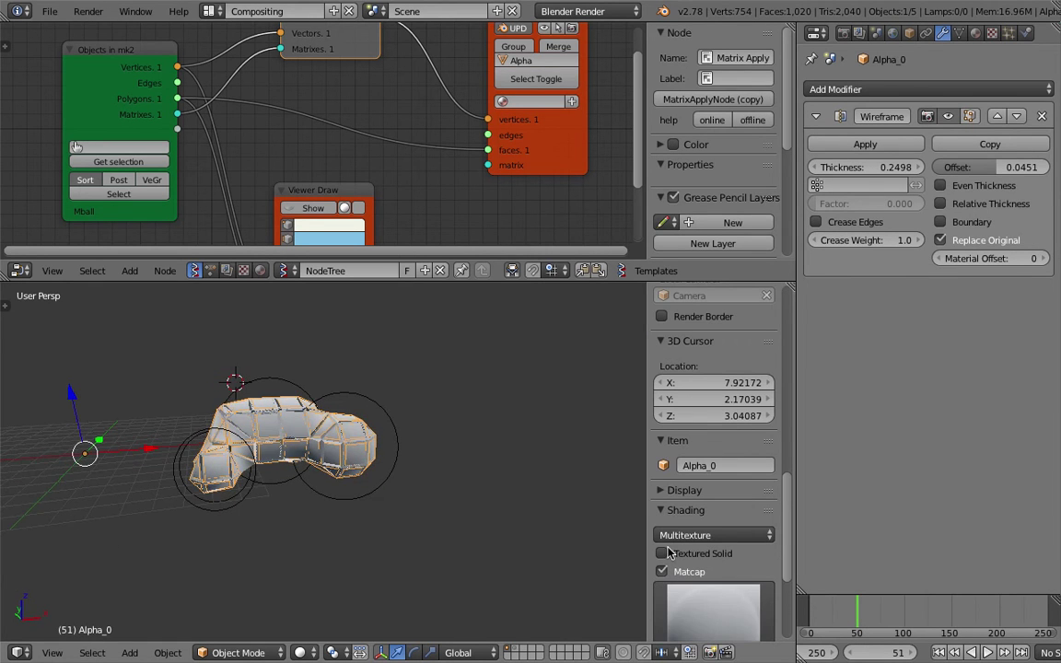
pyautogui.click(706, 604)
pyautogui.click(676, 375)
pyautogui.moveTo(436, 440); pyautogui.dragTo(422, 462, button='middle')
pyautogui.scroll(1, 422, 462)
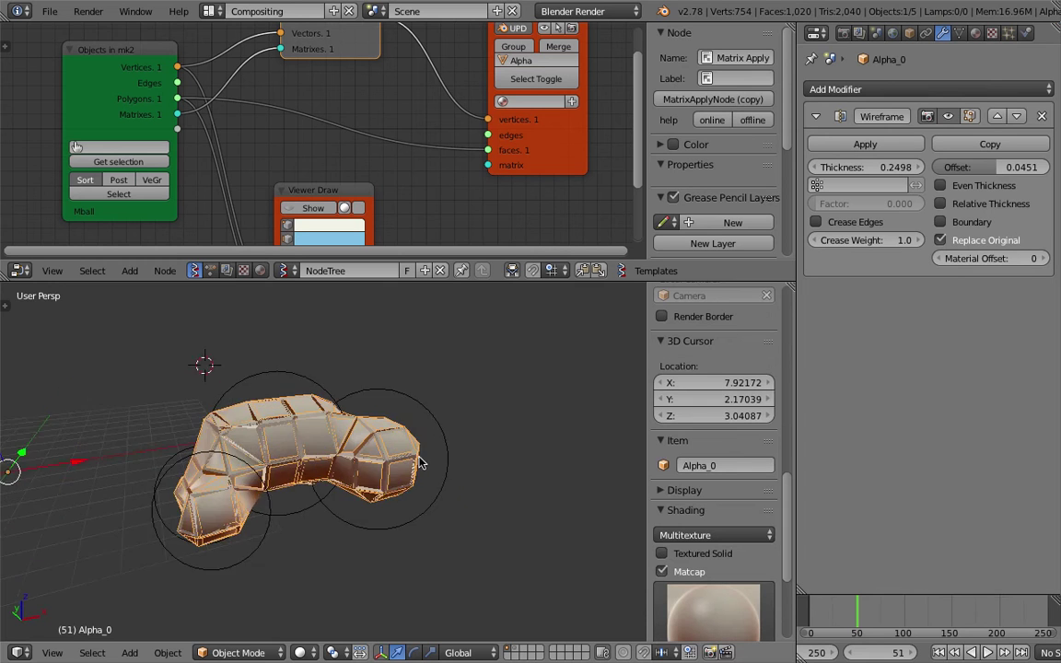
pyautogui.scroll(2, 306, 425)
pyautogui.scroll(-2, 305, 426)
# Enable Ambient Occlusion in the viewport shading and set its strength to 2.6.
pyautogui.moveTo(306, 425); pyautogui.dragTo(368, 432, button='middle')
pyautogui.scroll(-5, 644, 485)
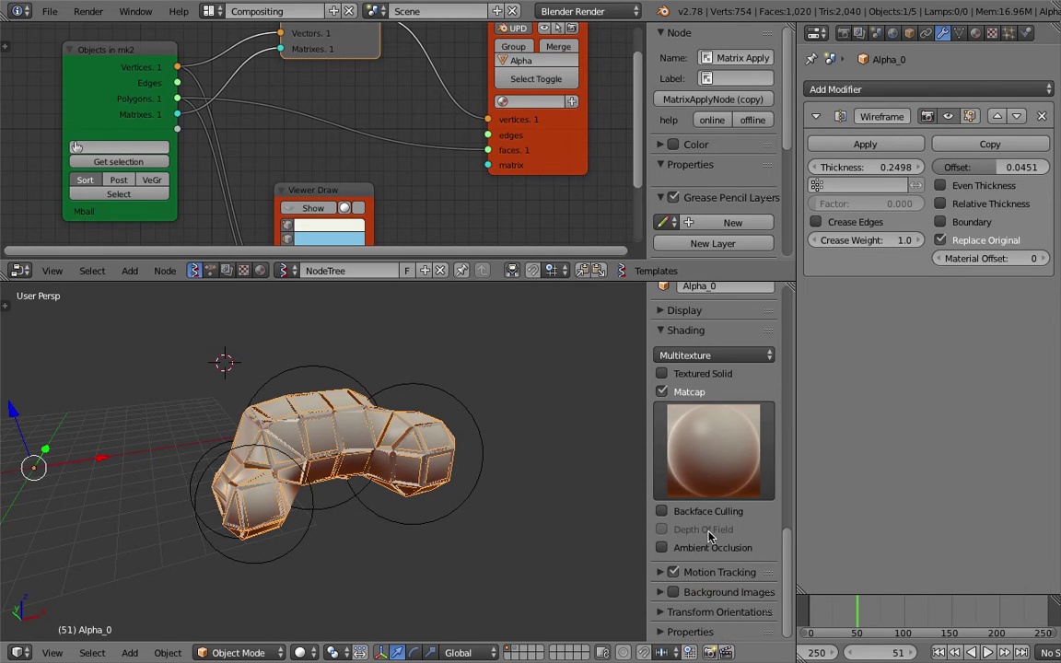
pyautogui.moveTo(516, 474); pyautogui.dragTo(488, 461, button='middle')
pyautogui.moveTo(714, 566); pyautogui.dragTo(751, 565)
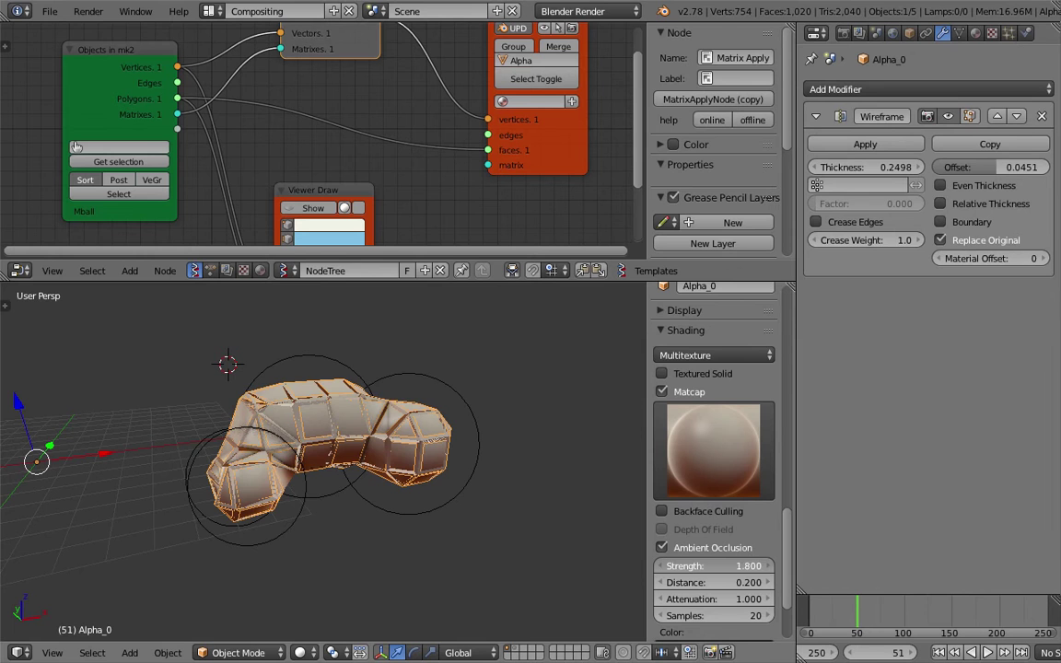
pyautogui.moveTo(417, 462); pyautogui.dragTo(396, 428, button='middle')
pyautogui.scroll(-4, 269, 508)
pyautogui.scroll(1, 270, 508)
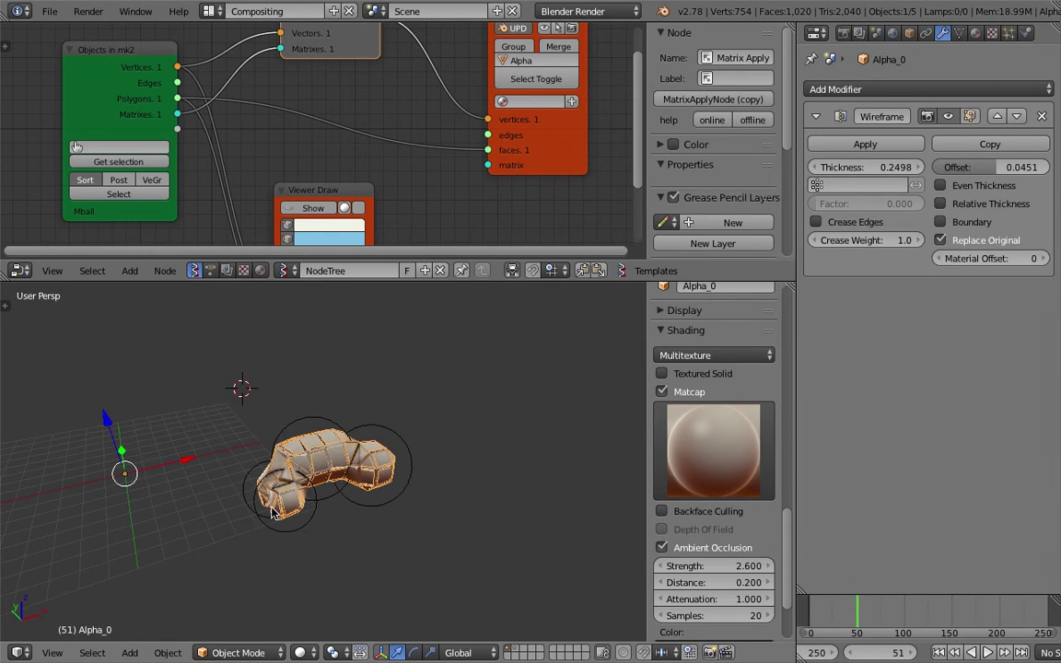
# Move the camera from layer 2 to layer 1 and show layer 1 again.
pyautogui.press('2')
pyautogui.press('1')
pyautogui.press('2')
pyautogui.rightClick(287, 400)
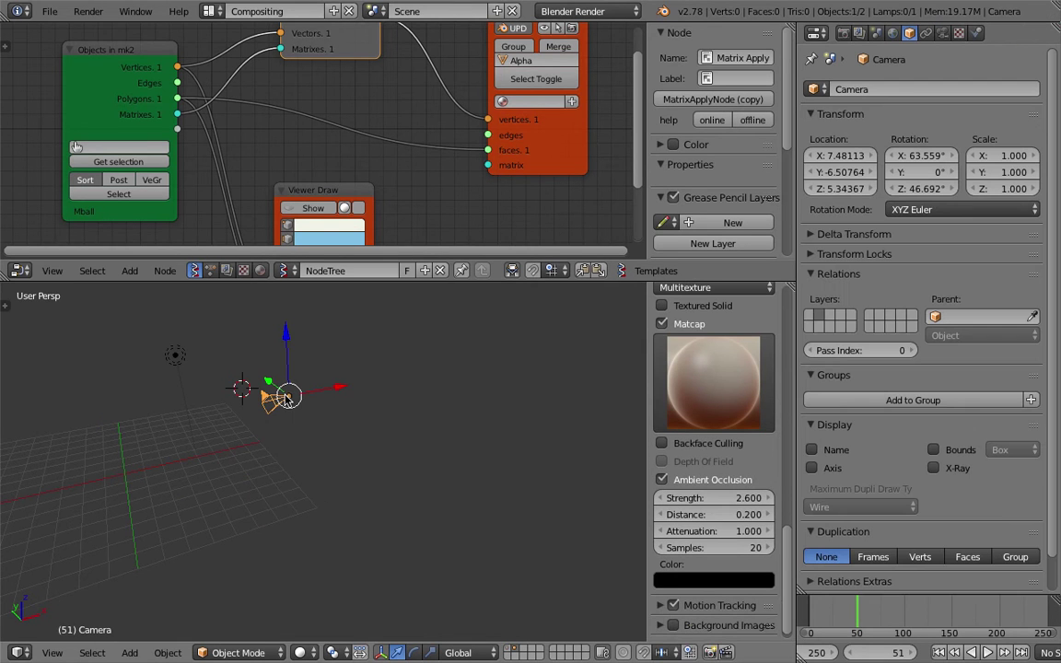
pyautogui.press('m')
pyautogui.press('1')
pyautogui.press('1')
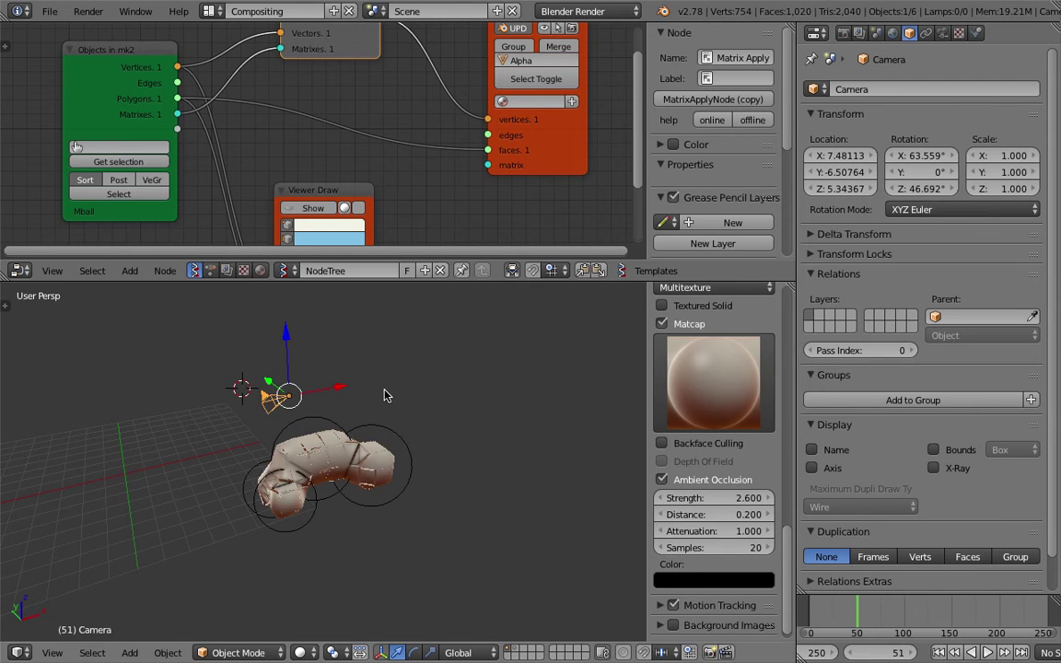
# Save the file and align the active camera to the current view of the merged metaballs.
pyautogui.hotkey('ctrl', 's')
pyautogui.click(384, 397)
pyautogui.press('Home')
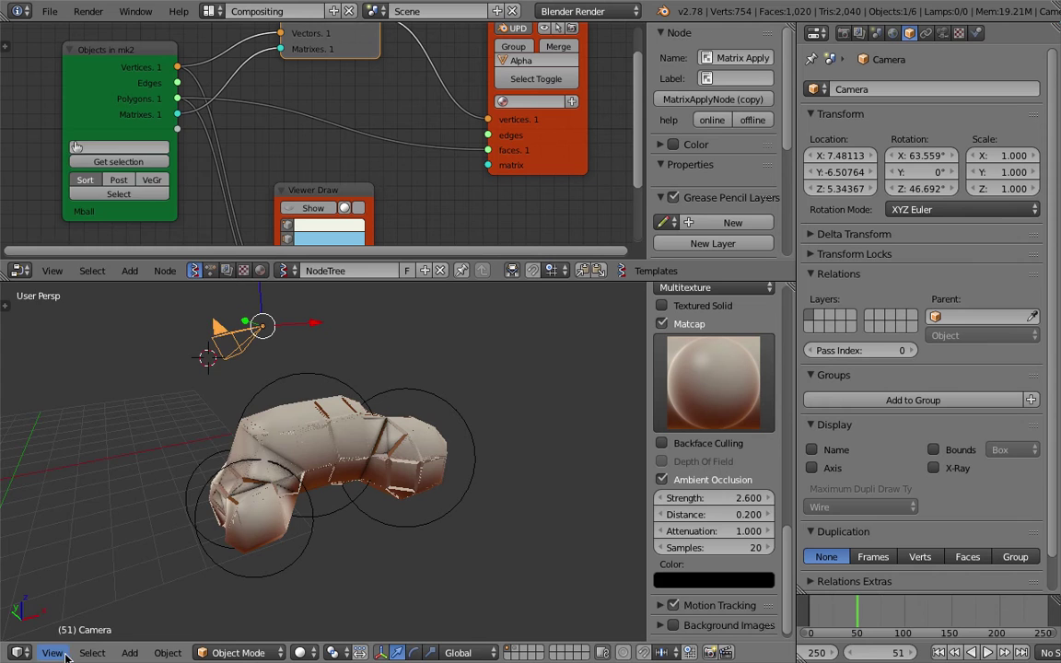
pyautogui.click(57, 654)
pyautogui.moveTo(140, 413)
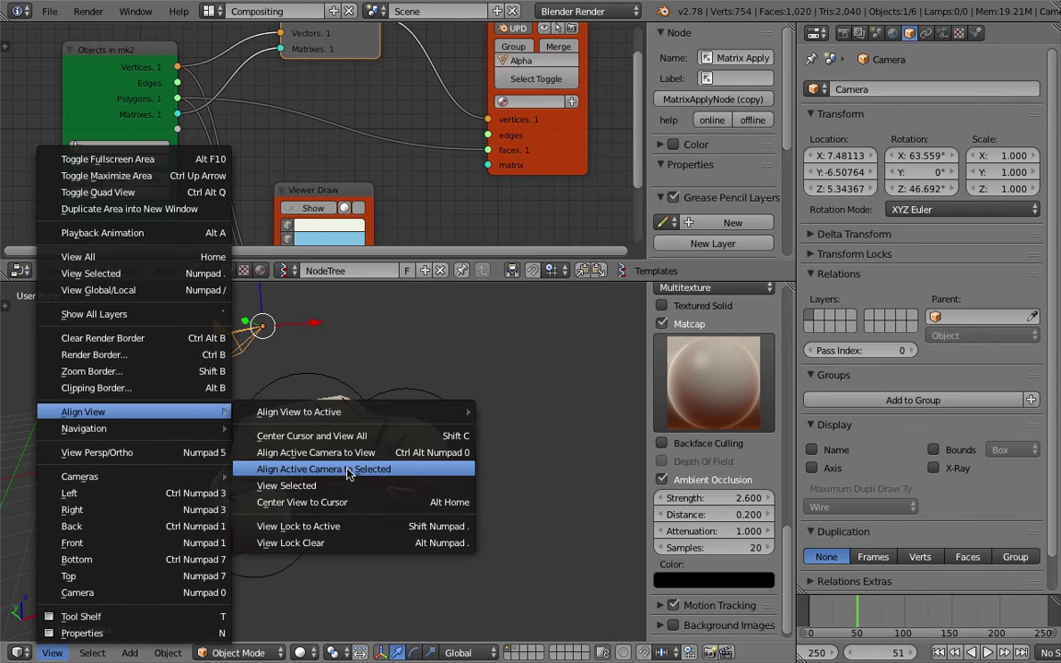
pyautogui.click(398, 461)
# Back the camera away in fly mode to about X 3.84, Y -15.89, Z 6.88.
pyautogui.hotkey('shift', 'f')
pyautogui.press('s')
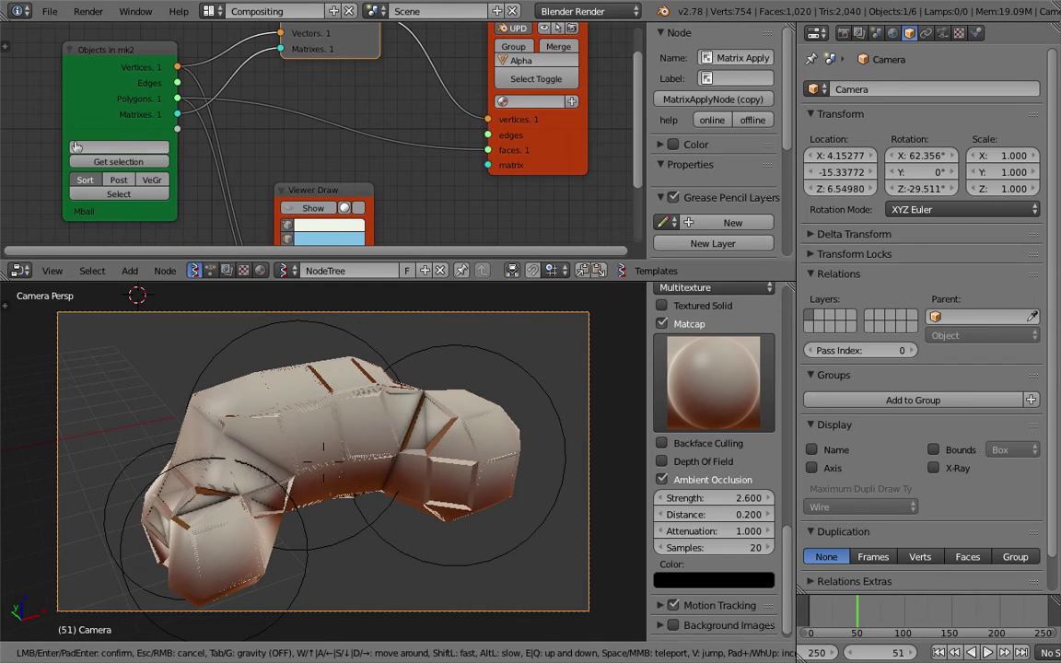
pyautogui.click(323, 466)
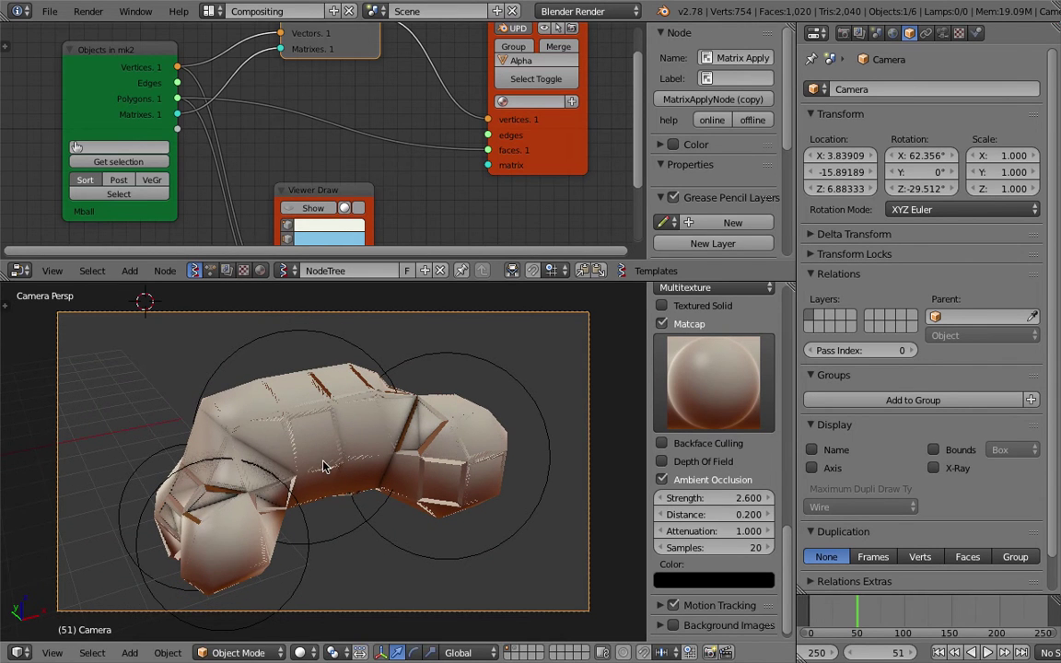
# Render a test image from the camera and return to the 3D view.
pyautogui.click(89, 13)
pyautogui.click(107, 34)
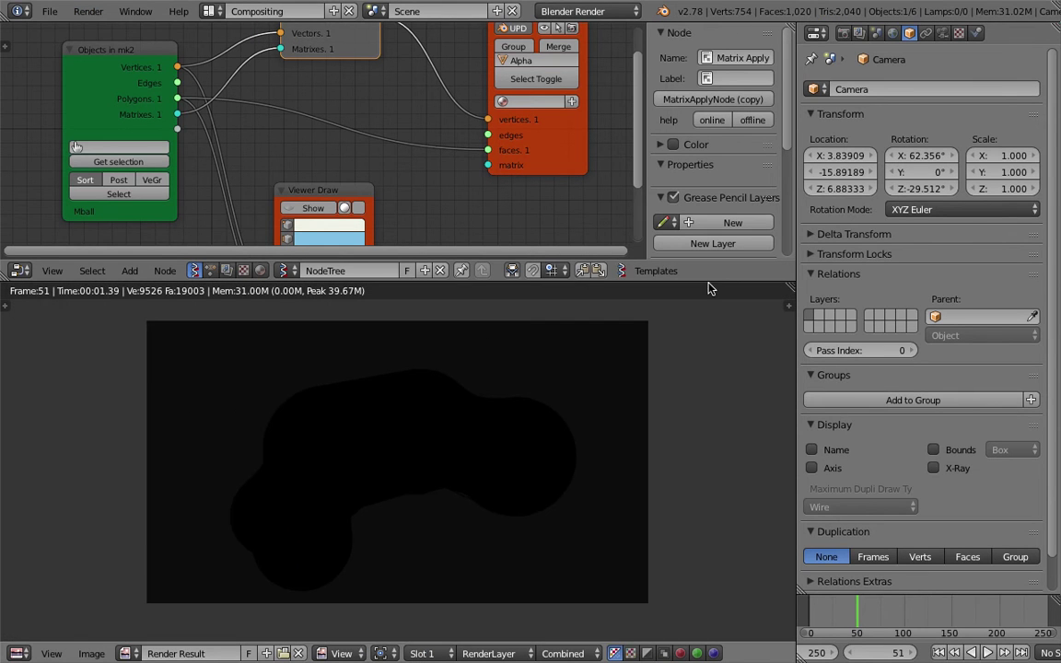
pyautogui.click(568, 355)
pyautogui.press('Escape')
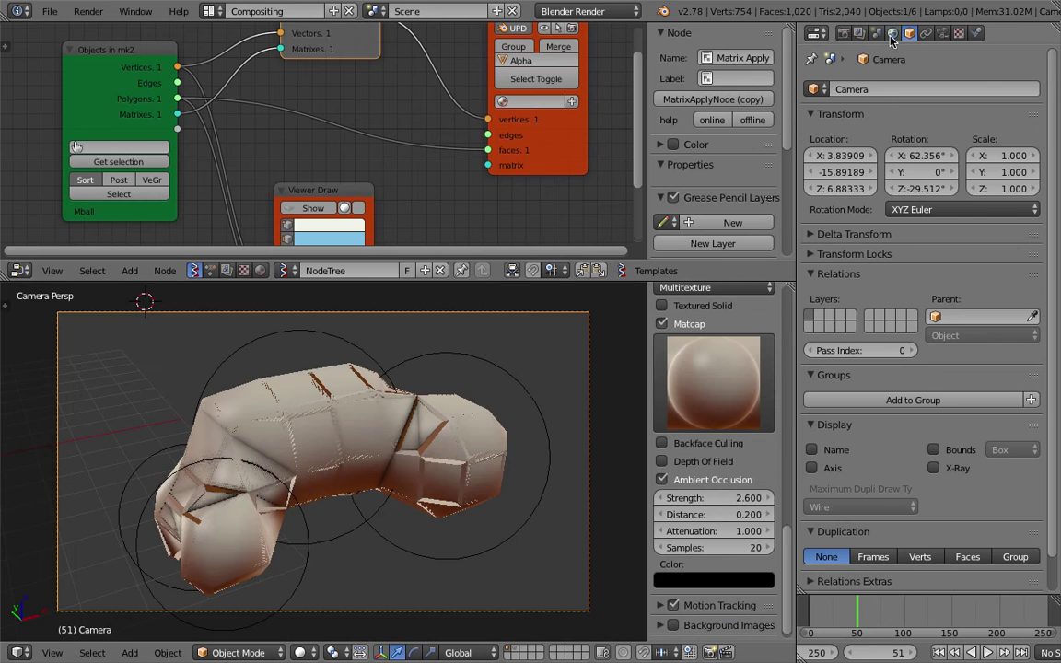
# Enable Ambient Occlusion in the World settings and save the file.
pyautogui.click(892, 34)
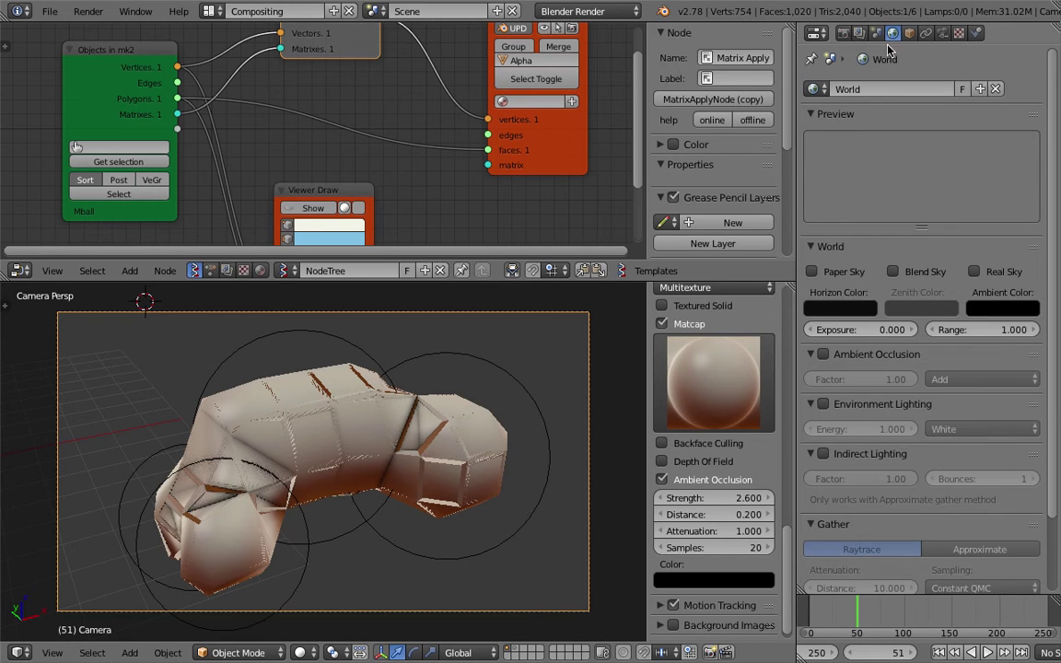
pyautogui.click(822, 355)
pyautogui.hotkey('ctrl', 's')
pyautogui.click(576, 398)
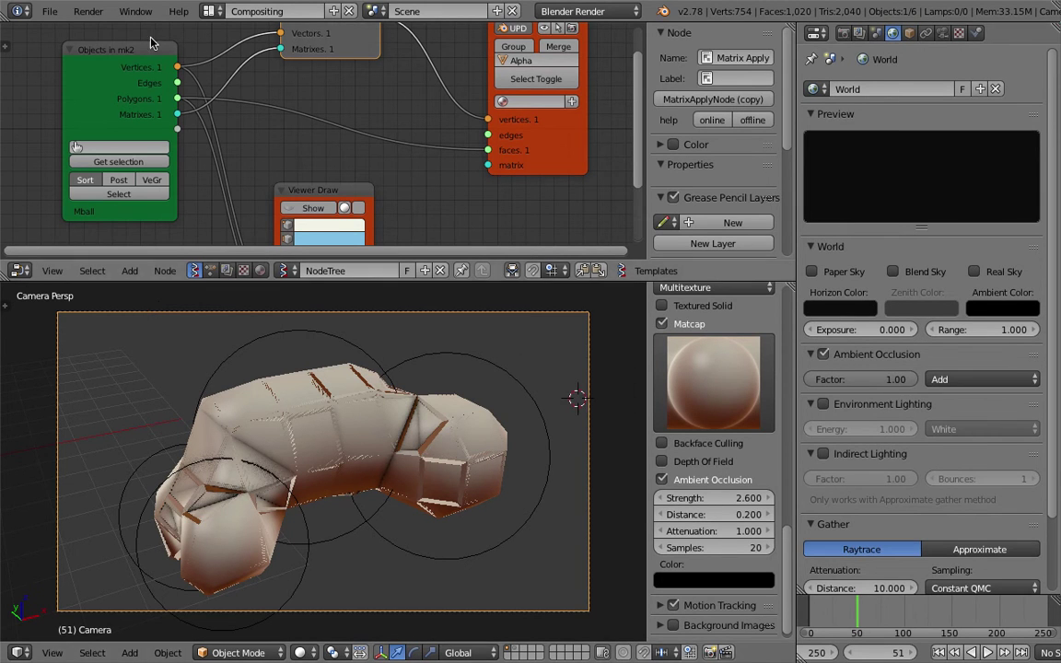
# Render the image with world ambient occlusion, examine the result enlarged, and return to the 3D view.
pyautogui.click(89, 11)
pyautogui.click(92, 27)
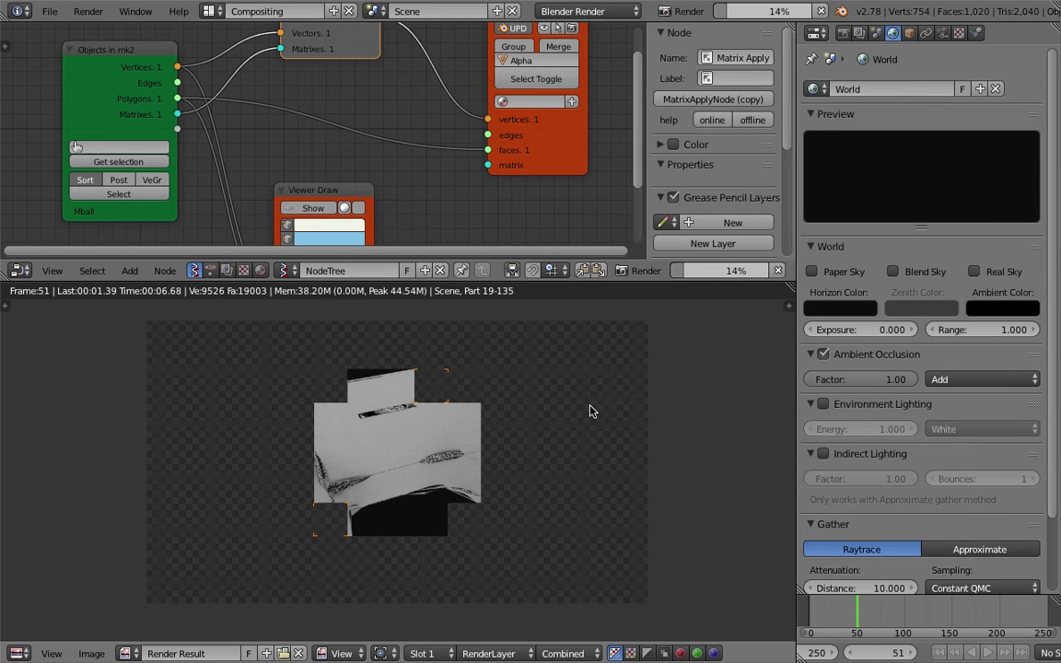
pyautogui.scroll(1, 361, 450)
pyautogui.moveTo(361, 450); pyautogui.dragTo(361, 433, button='middle')
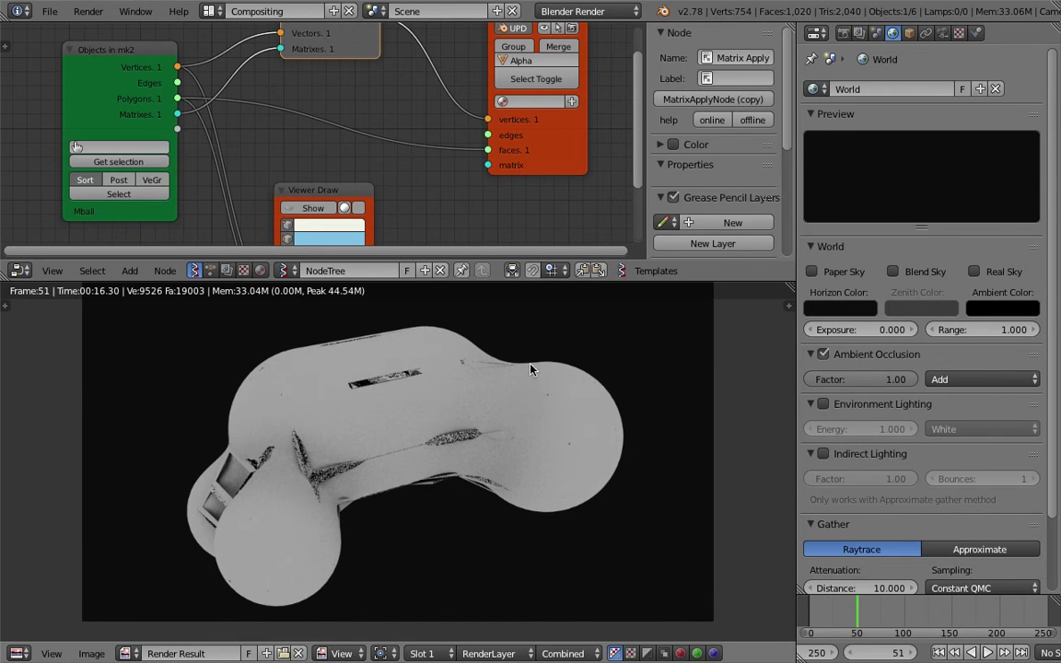
pyautogui.press('Escape')
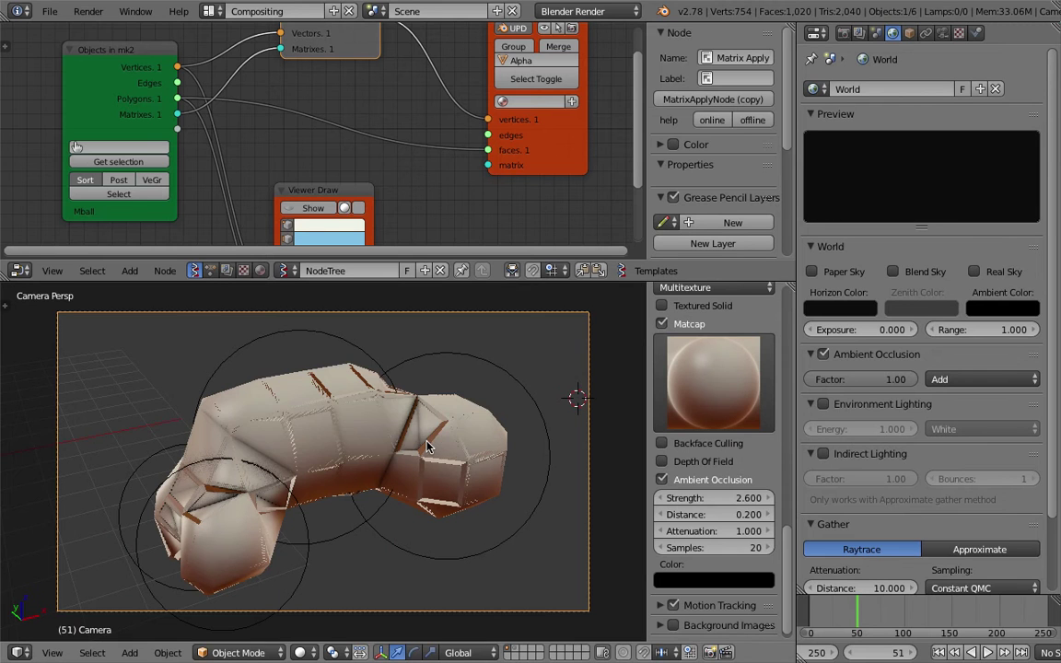
# Select the generated wireframe mesh Alpha_0 and add a level 2 Subdivision Surface modifier to it.
pyautogui.rightClick(364, 426)
pyautogui.rightClick(363, 433)
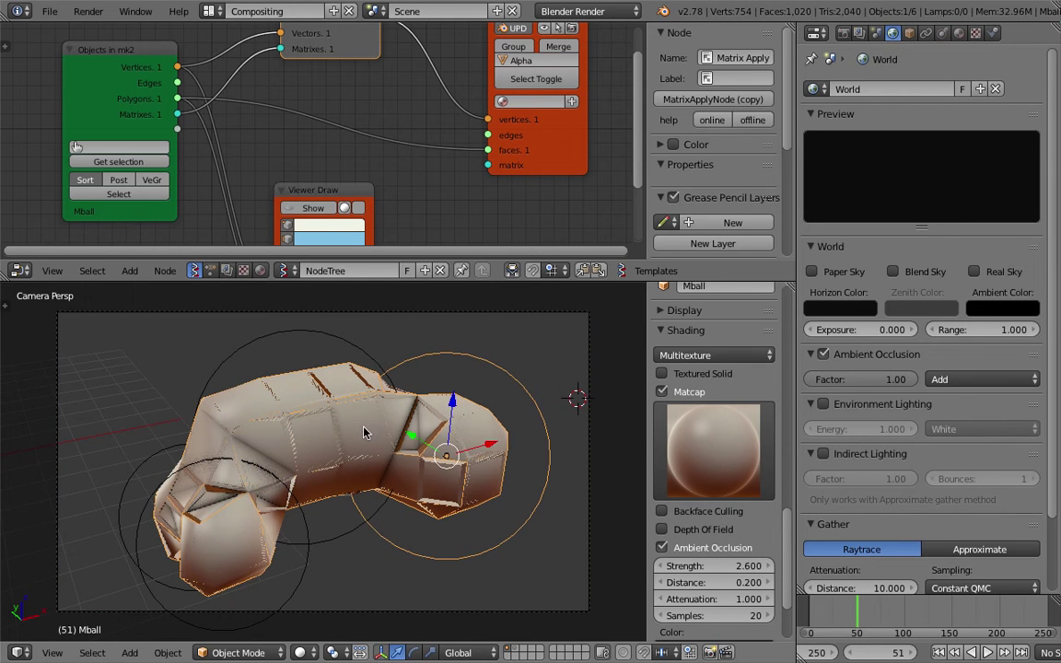
pyautogui.rightClick(397, 423)
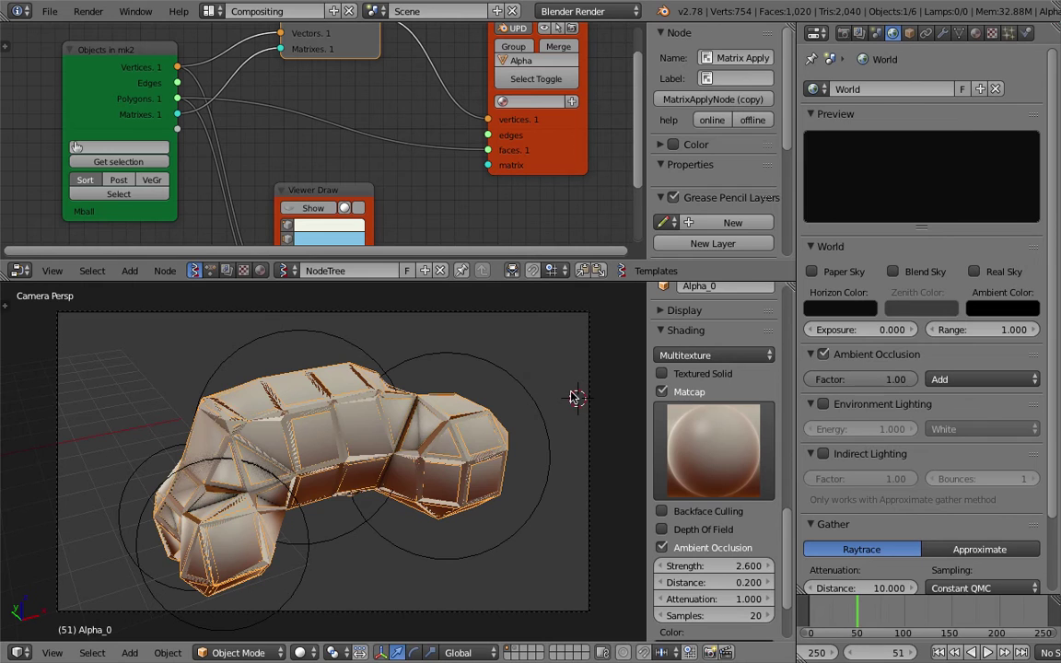
pyautogui.rightClick(451, 453)
pyautogui.rightClick(475, 466)
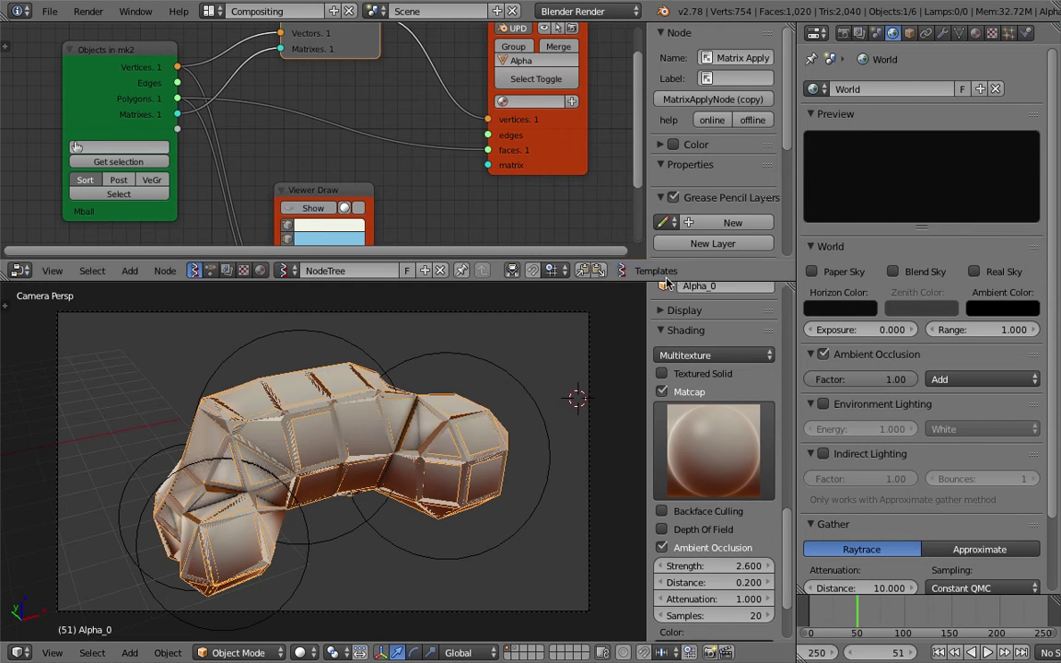
pyautogui.hotkey('ctrl', '2')
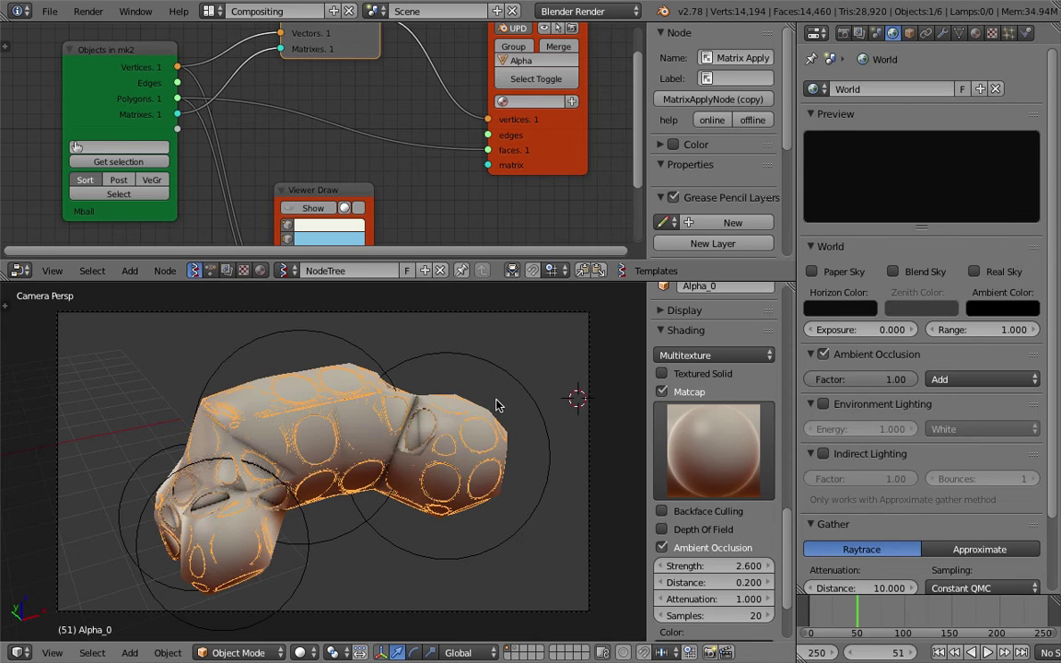
# Select Mball, split the Properties area in two, and turn the upper area into an Outliner listing the scene objects.
pyautogui.rightClick(359, 425)
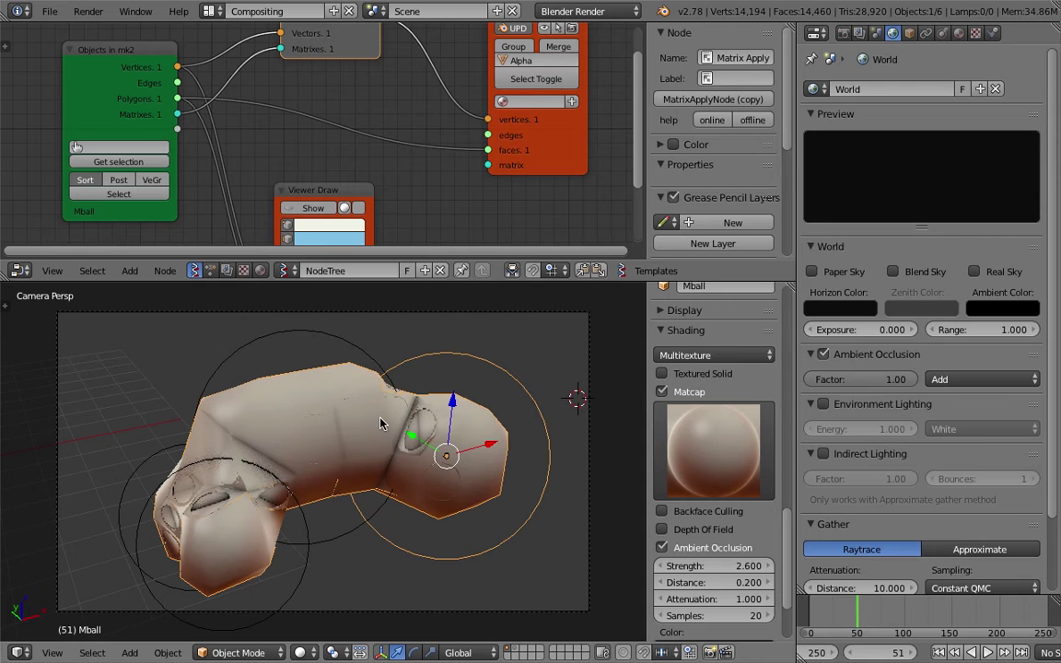
pyautogui.moveTo(1055, 26); pyautogui.dragTo(1056, 202)
pyautogui.click(816, 201)
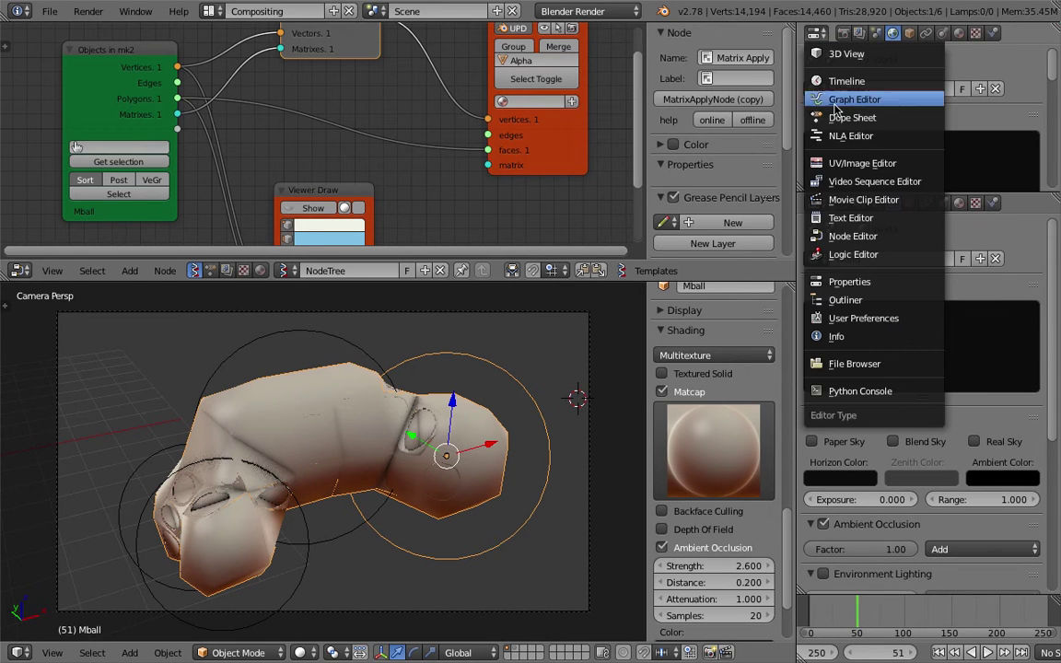
pyautogui.click(841, 299)
pyautogui.scroll(-1, 1037, 136)
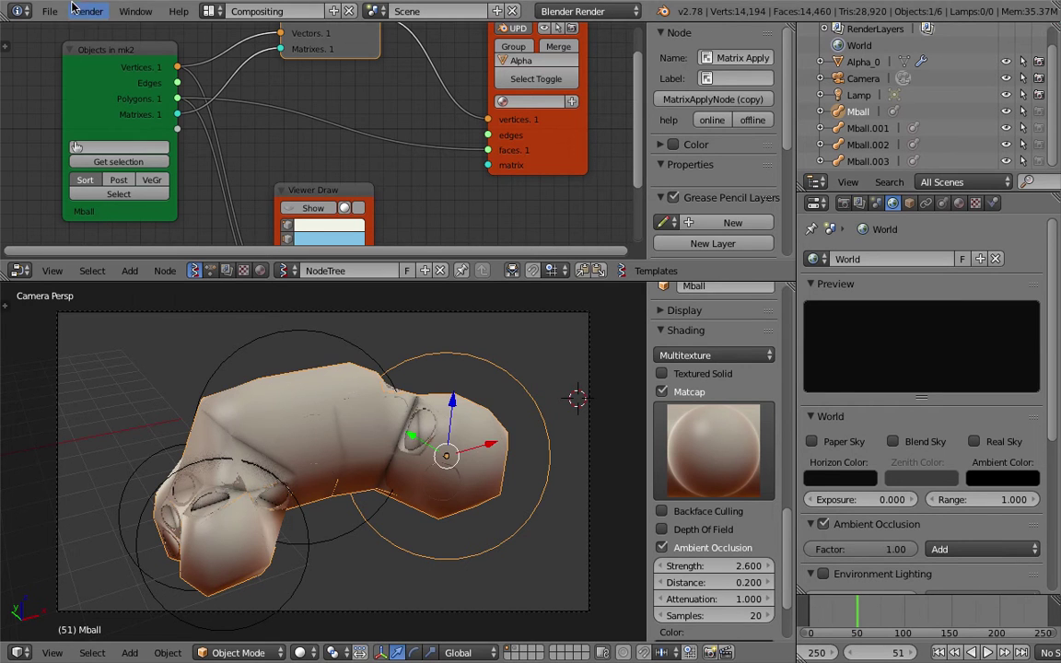
# Hide Mball, Mball.002 and Mball.003 in the viewport and render the smoothed wireframe mesh from the camera.
pyautogui.click(1005, 112)
pyautogui.click(1005, 145)
pyautogui.click(1005, 160)
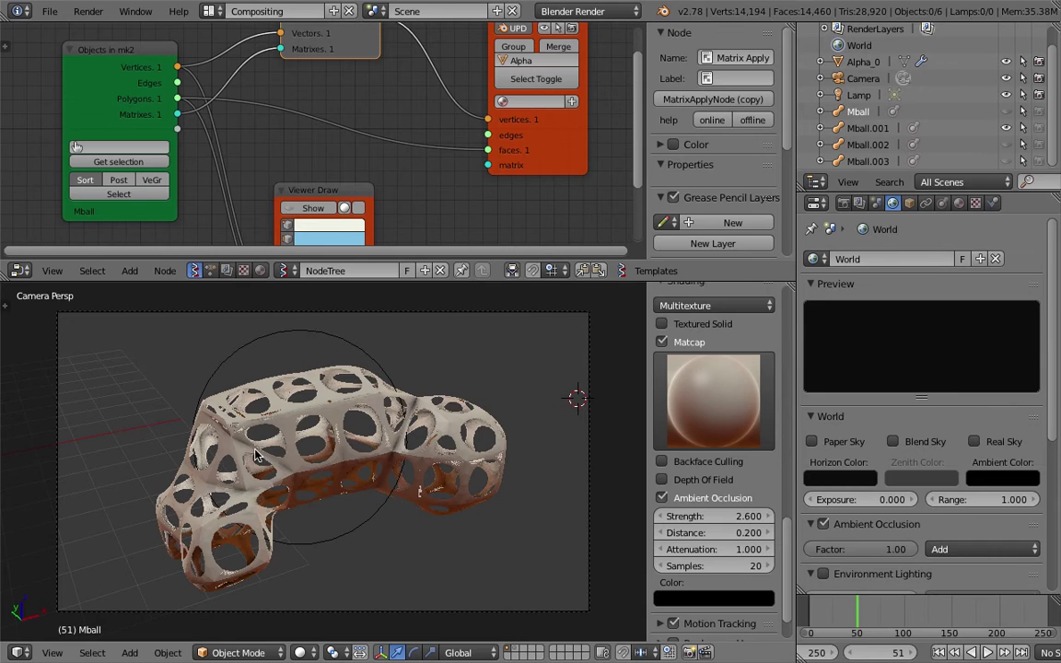
pyautogui.click(89, 11)
pyautogui.click(110, 31)
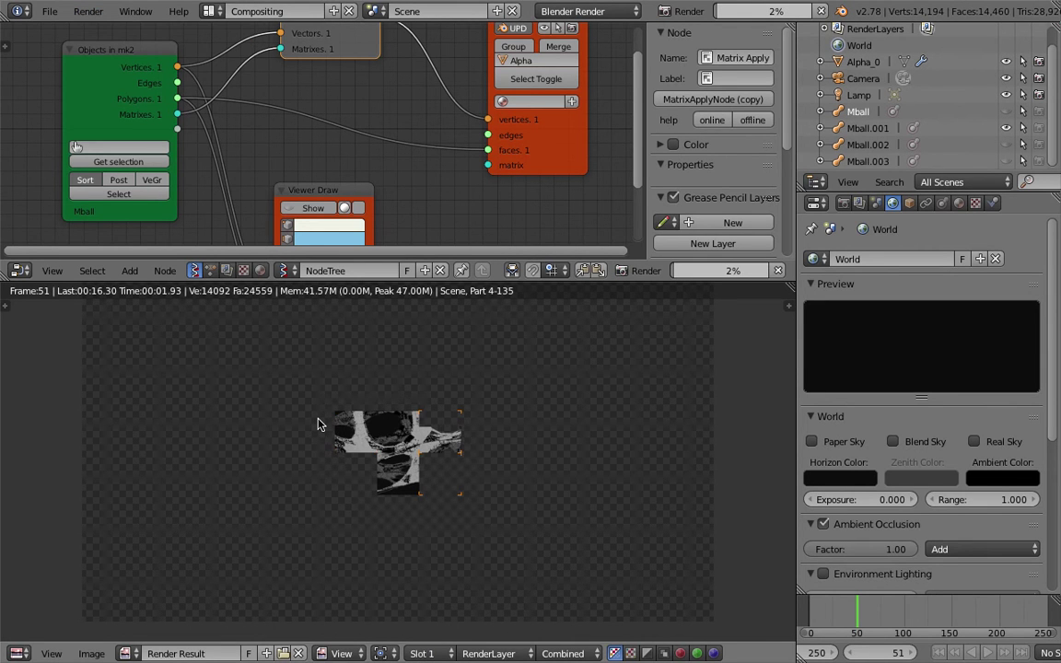
# Examine the finished render of the smoothed wireframe mesh enlarged, return to the 3D view, and save the file.
pyautogui.scroll(4, 405, 428)
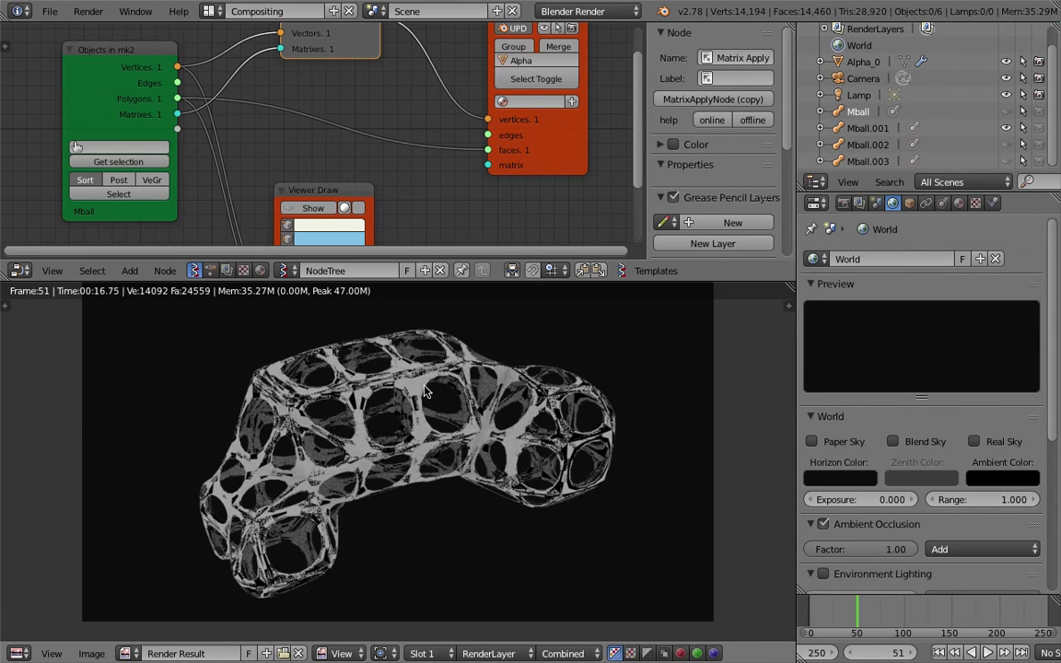
pyautogui.scroll(-1, 424, 391)
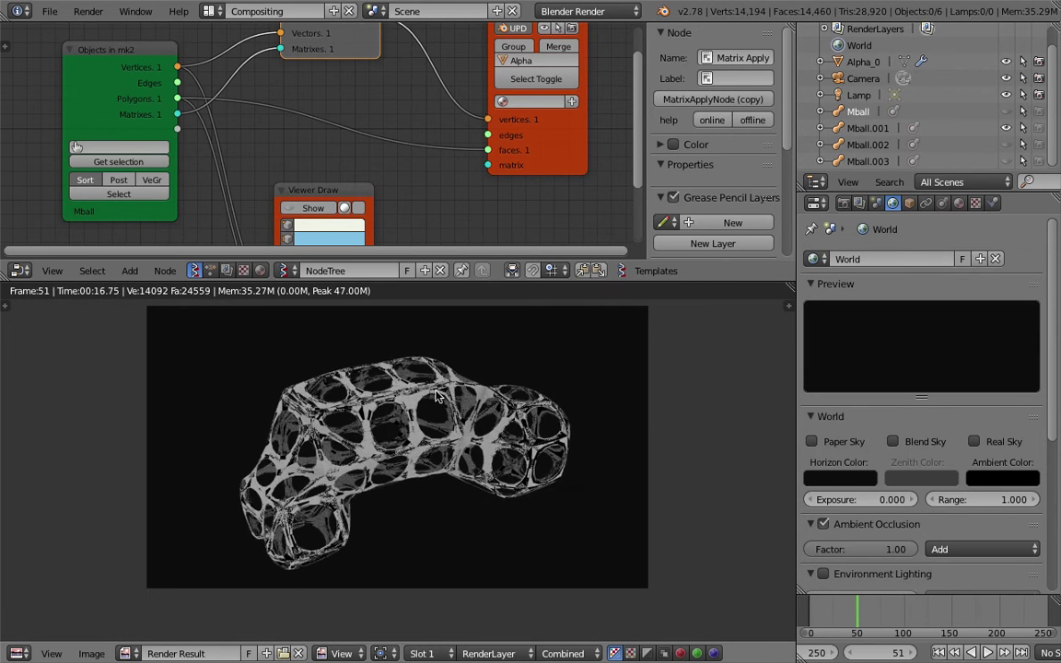
pyautogui.press('Escape')
pyautogui.hotkey('ctrl', 's')
pyautogui.click(436, 394)
# Select Alpha_0, save the file, and turn off the viewport's Matcap and Ambient Occlusion shading.
pyautogui.rightClick(445, 448)
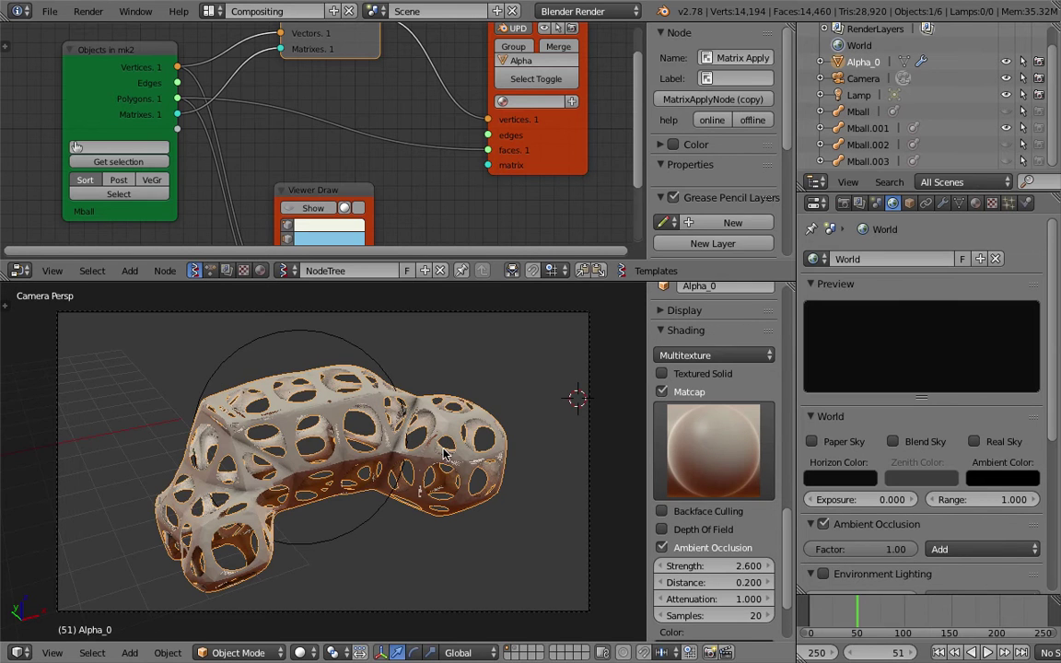
pyautogui.moveTo(287, 563); pyautogui.dragTo(337, 500, button='middle')
pyautogui.scroll(2, 337, 500)
pyautogui.hotkey('ctrl', 's')
pyautogui.click(433, 437)
pyautogui.click(662, 391)
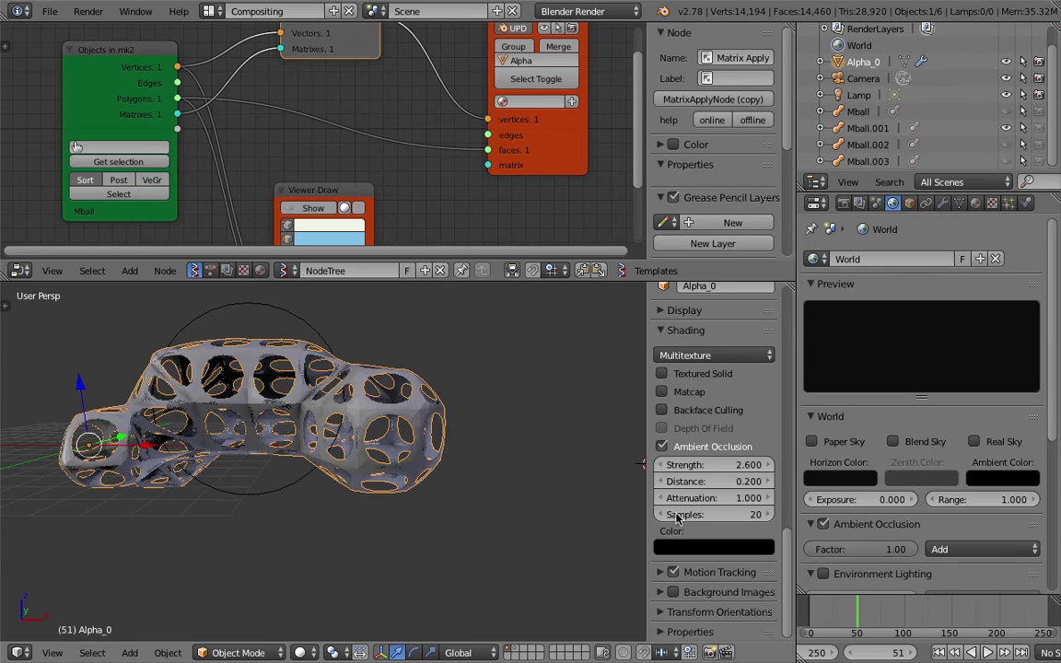
pyautogui.click(688, 451)
pyautogui.scroll(8, 364, 440)
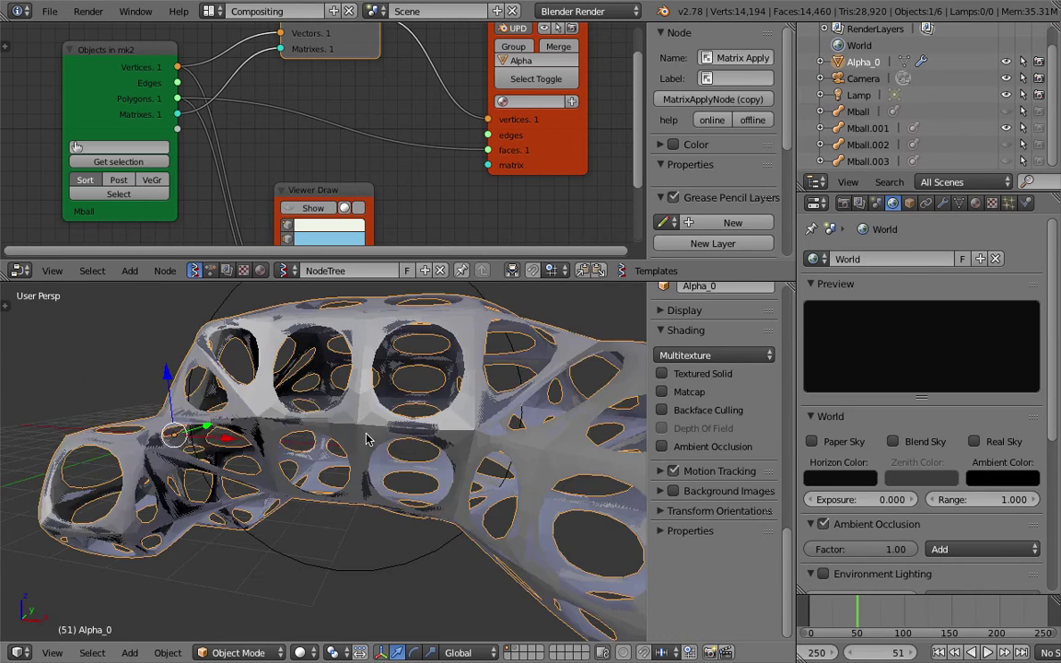
pyautogui.scroll(-5, 364, 438)
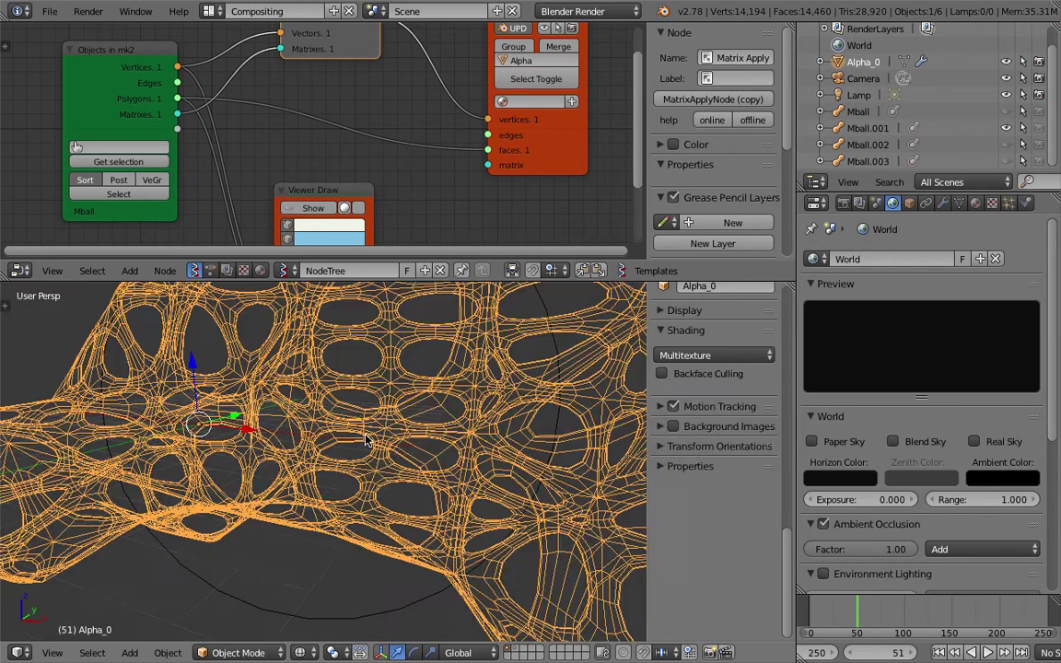
pyautogui.scroll(-6, 322, 423)
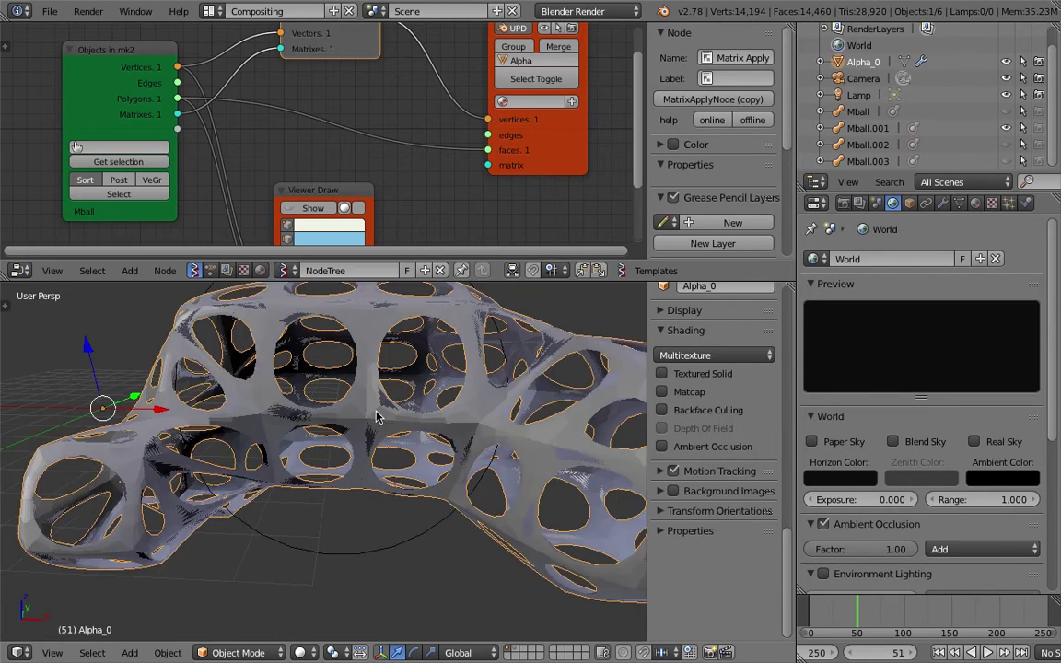
pyautogui.moveTo(341, 422); pyautogui.dragTo(373, 386, button='middle')
# Select Mball.001, show Mball, Mball.002 and Mball.003 in the viewport again, and save the file.
pyautogui.rightClick(405, 332)
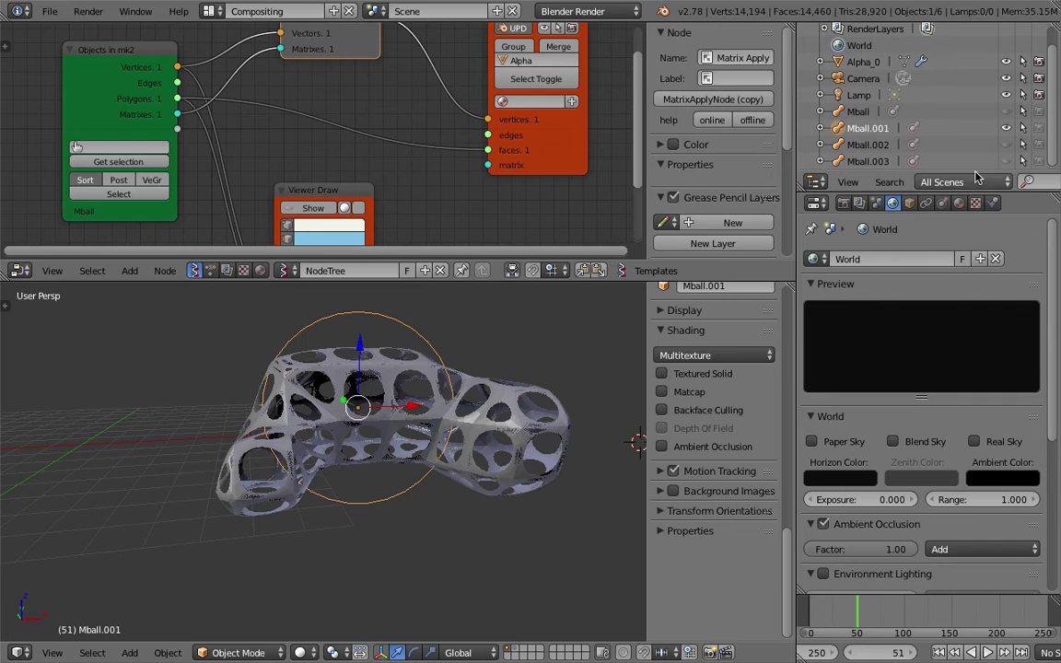
pyautogui.click(1007, 144)
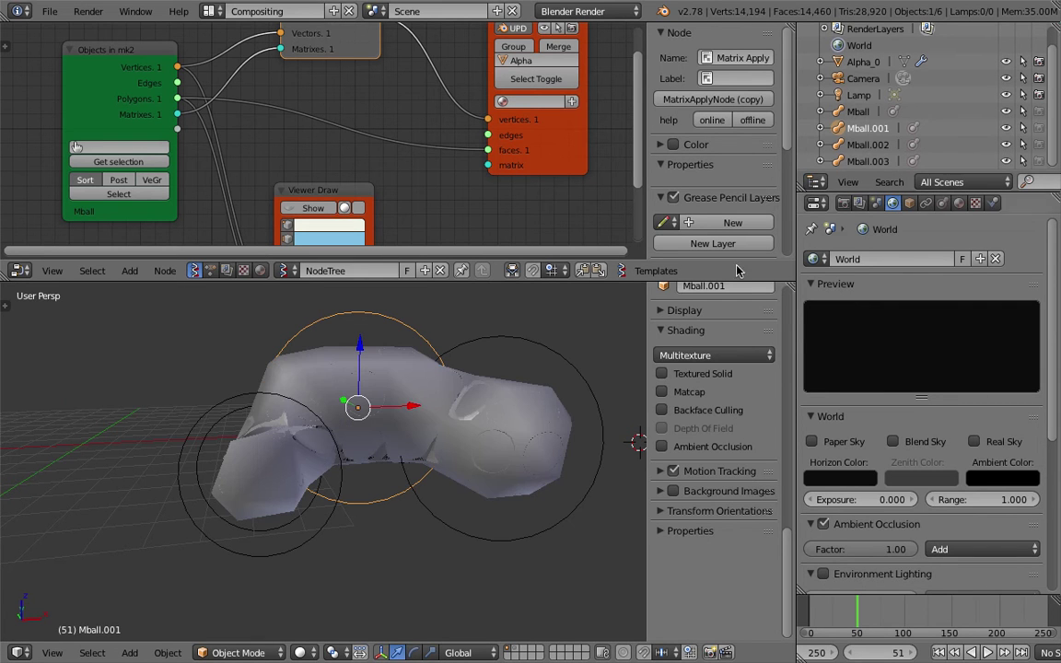
pyautogui.hotkey('ctrl', 's')
pyautogui.click(443, 355)
pyautogui.moveTo(443, 356); pyautogui.dragTo(419, 357, button='middle')
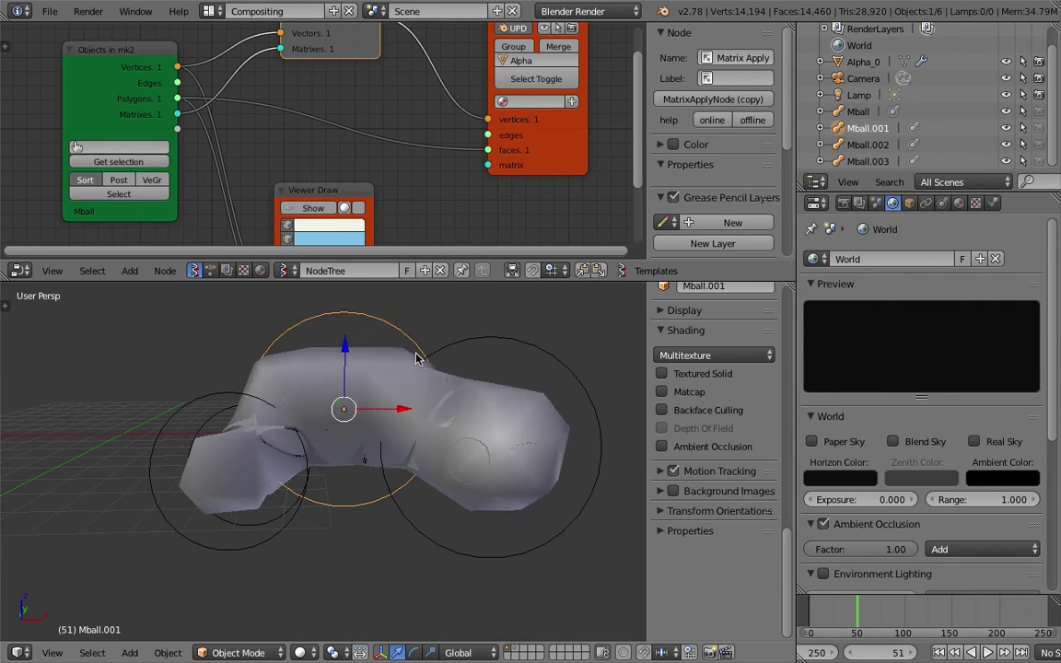
# Try moving the Mball metaball in wireframe display, and hide all four metaballs from the viewport.
pyautogui.press('z')
pyautogui.press('z')
pyautogui.press('z')
pyautogui.rightClick(433, 388)
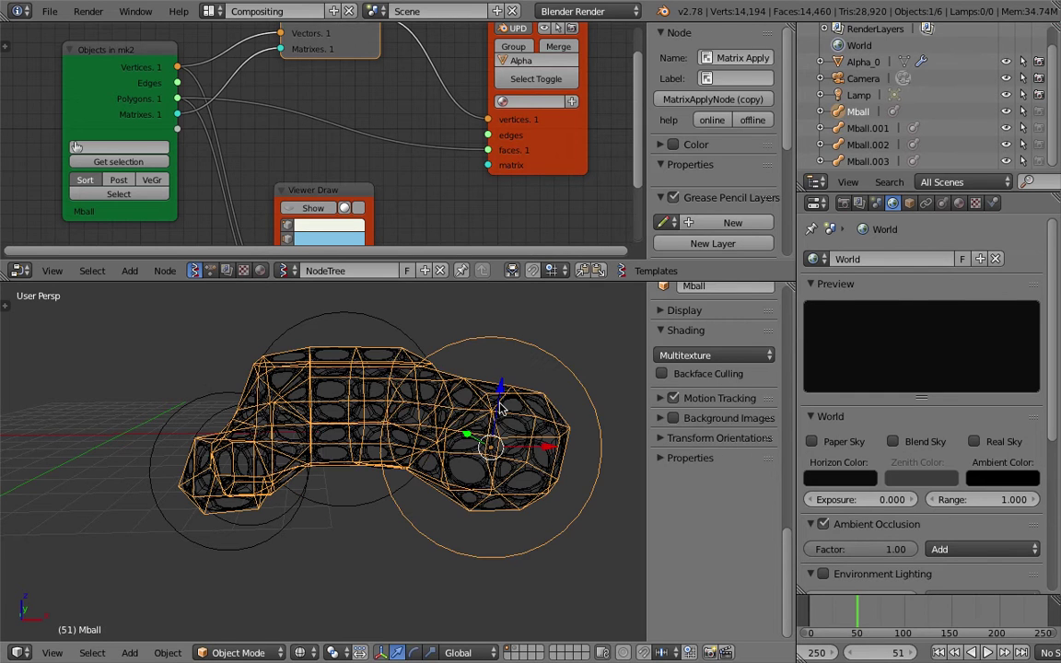
pyautogui.rightClick(500, 408)
pyautogui.press('g')
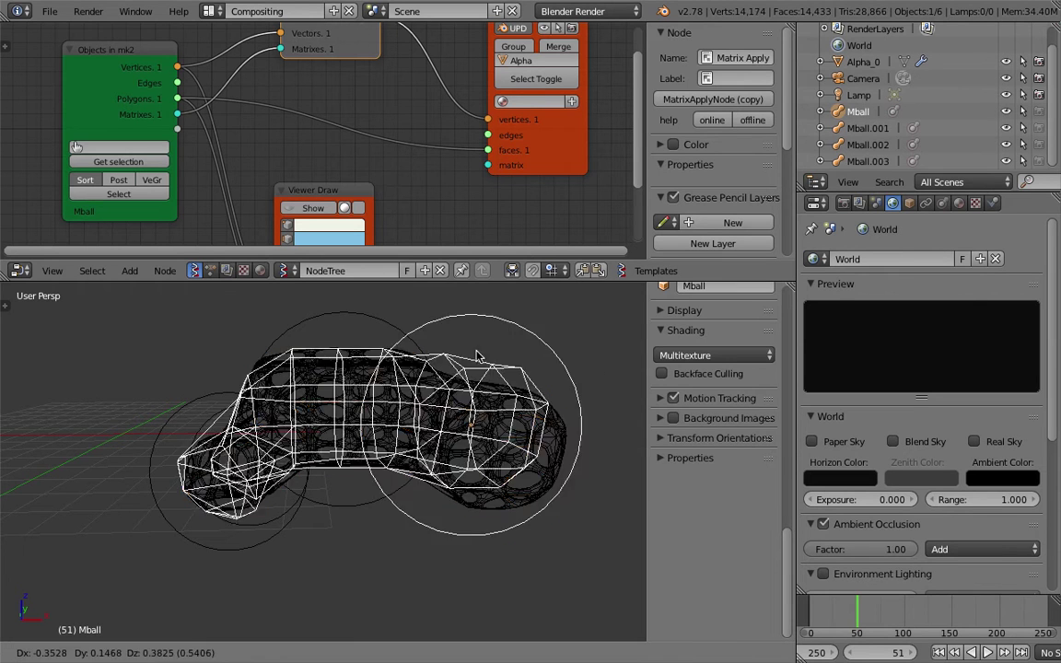
pyautogui.click(504, 373)
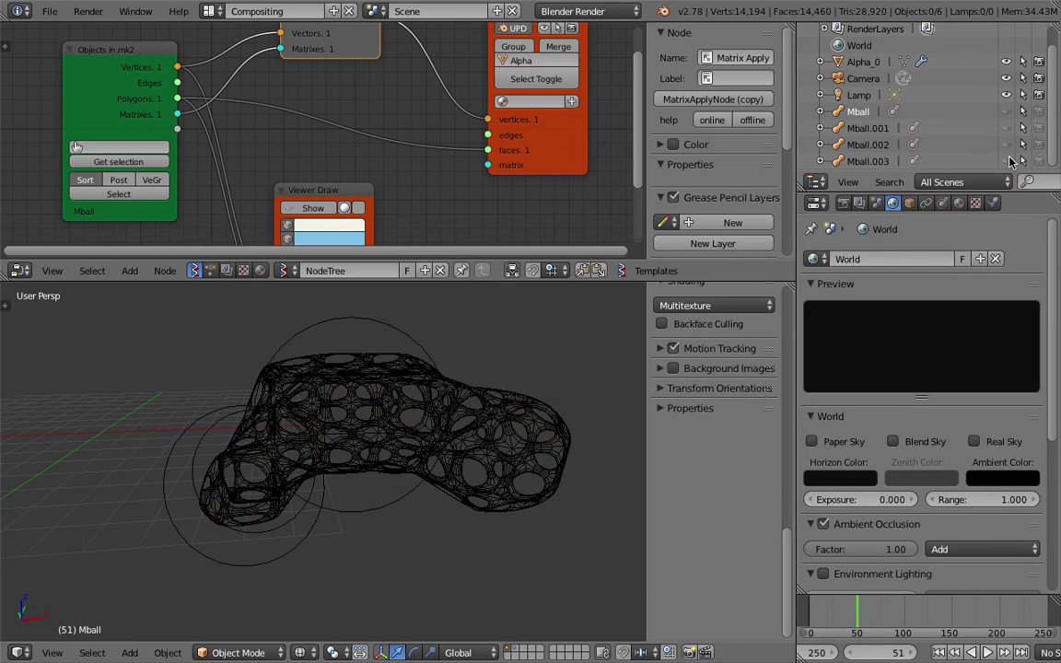
# Select Alpha_0, switch back to solid display, and remove its Subdivision Surface and Wireframe modifiers.
pyautogui.click(497, 356)
pyautogui.scroll(8, 443, 398)
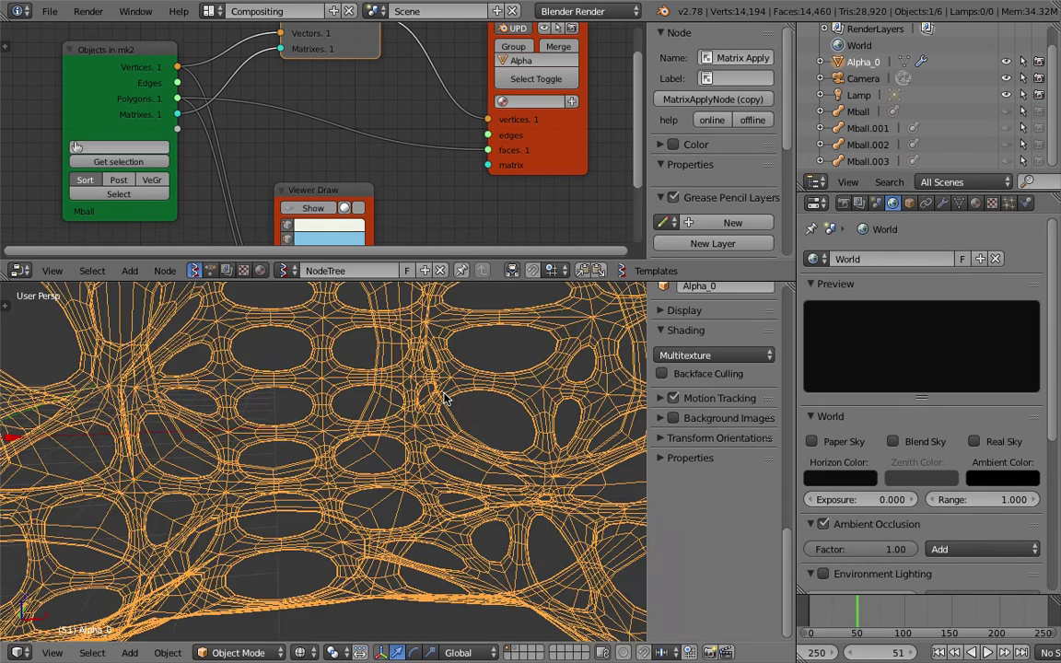
pyautogui.press('z')
pyautogui.scroll(-3, 443, 398)
pyautogui.press('z')
pyautogui.press('z')
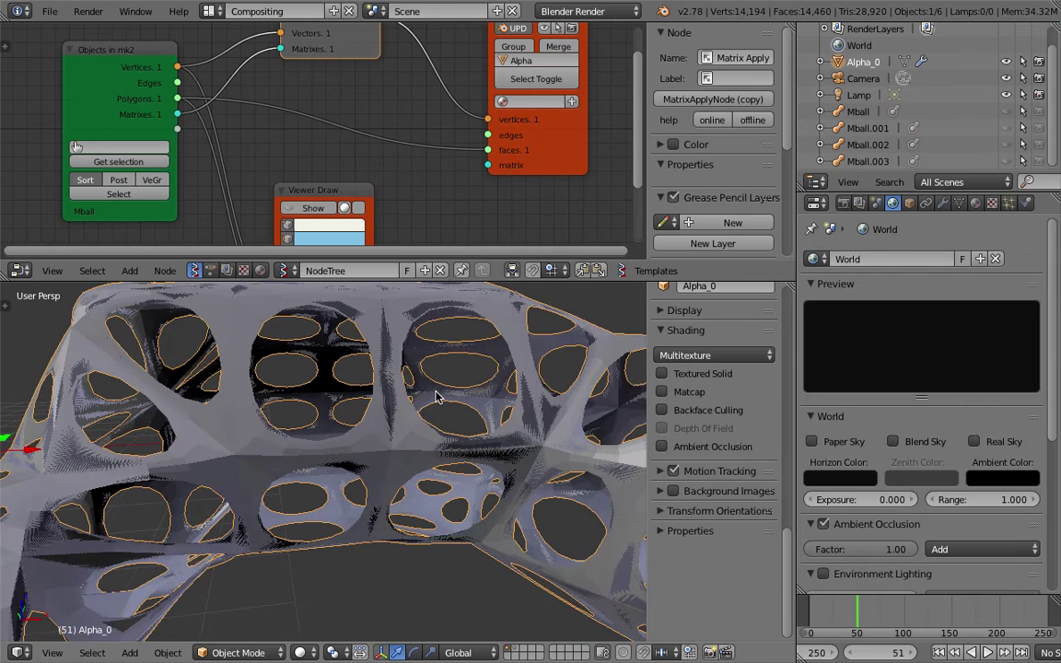
pyautogui.click(942, 203)
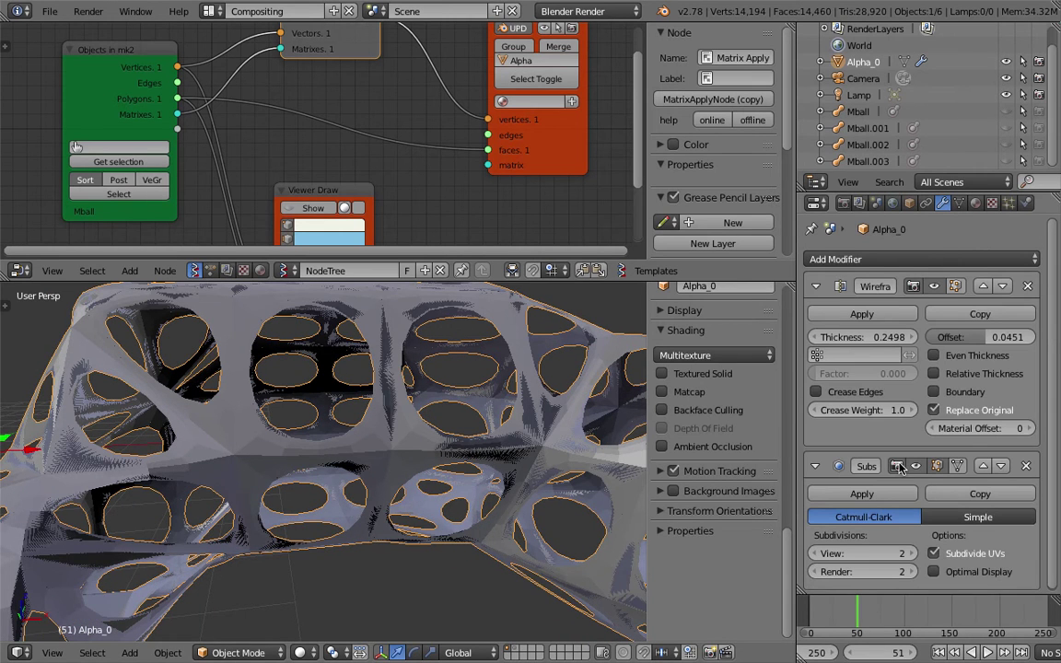
pyautogui.click(1027, 468)
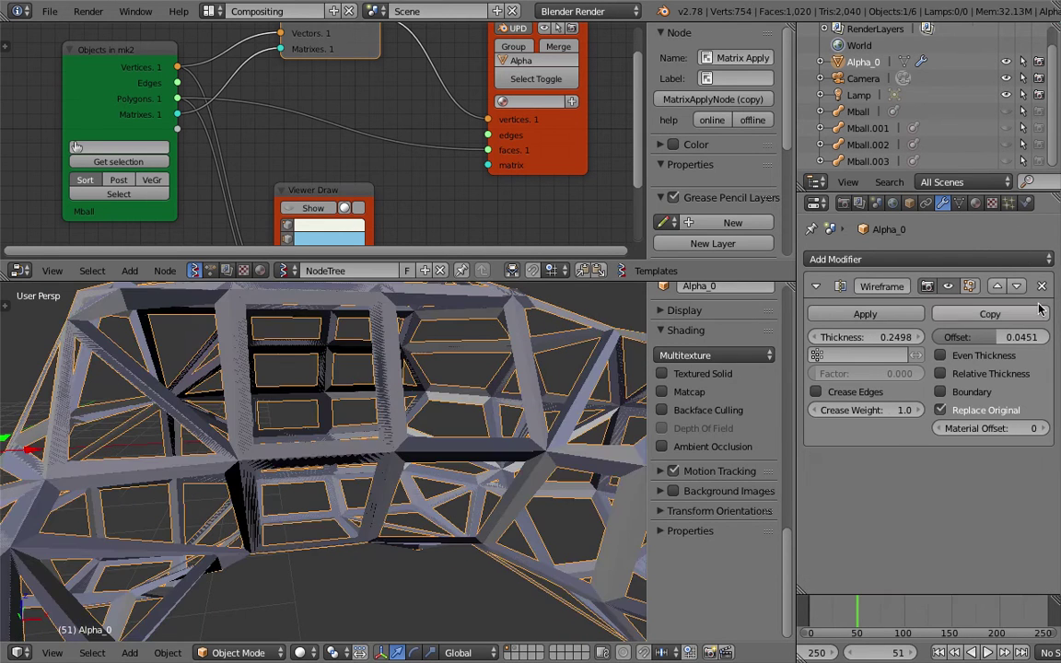
pyautogui.click(1027, 286)
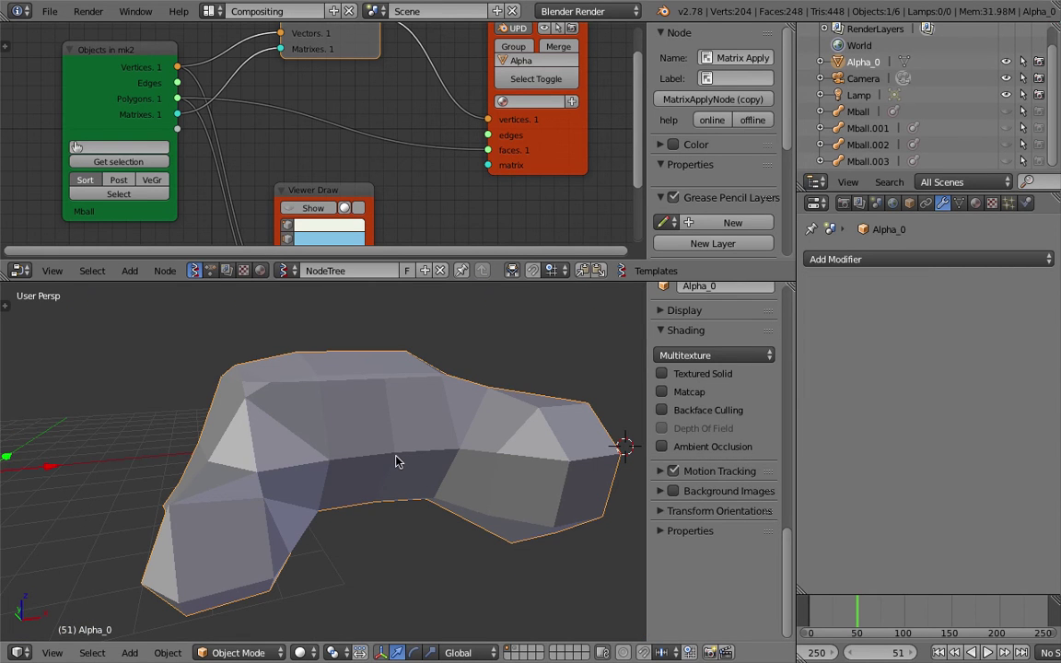
# Check the unmodified Alpha_0 mesh in wireframe and solid display and save the file.
pyautogui.moveTo(394, 416); pyautogui.dragTo(386, 418, button='middle')
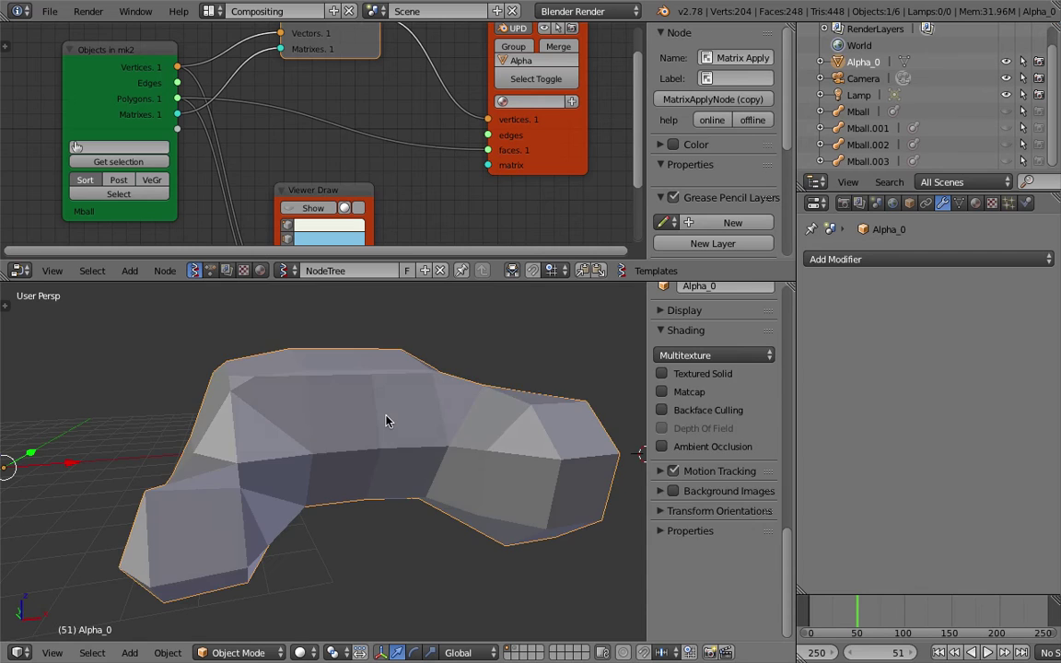
pyautogui.press('z')
pyautogui.press('z')
pyautogui.hotkey('ctrl', 's')
pyautogui.click(387, 418)
pyautogui.moveTo(360, 174); pyautogui.dragTo(344, 236, button='middle')
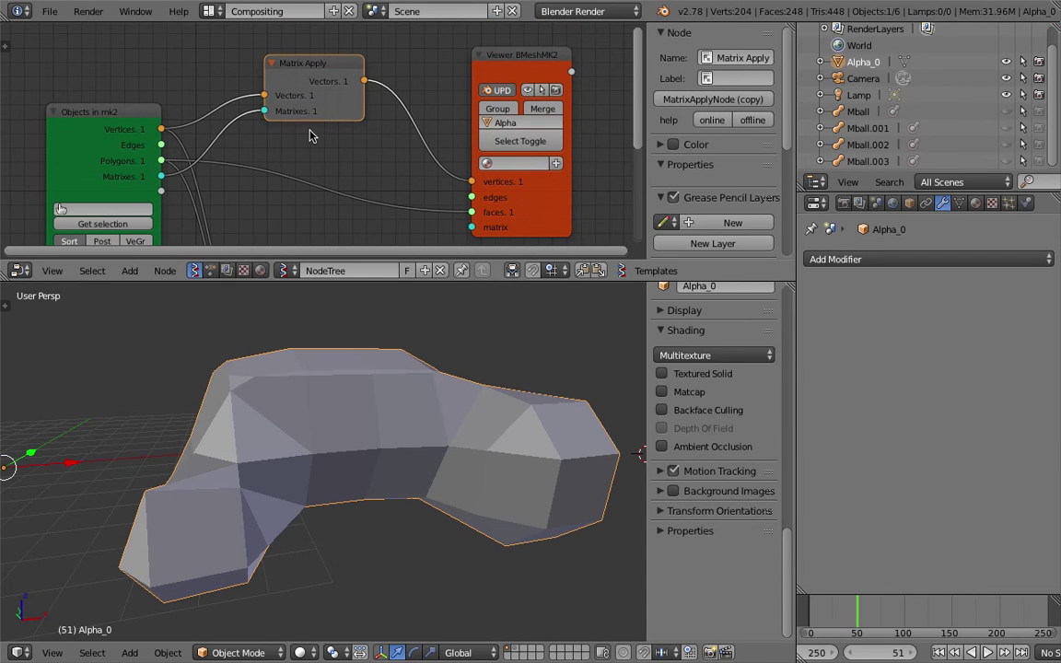
pyautogui.moveTo(334, 136); pyautogui.dragTo(344, 103, button='middle')
pyautogui.moveTo(393, 428); pyautogui.dragTo(440, 428, button='middle')
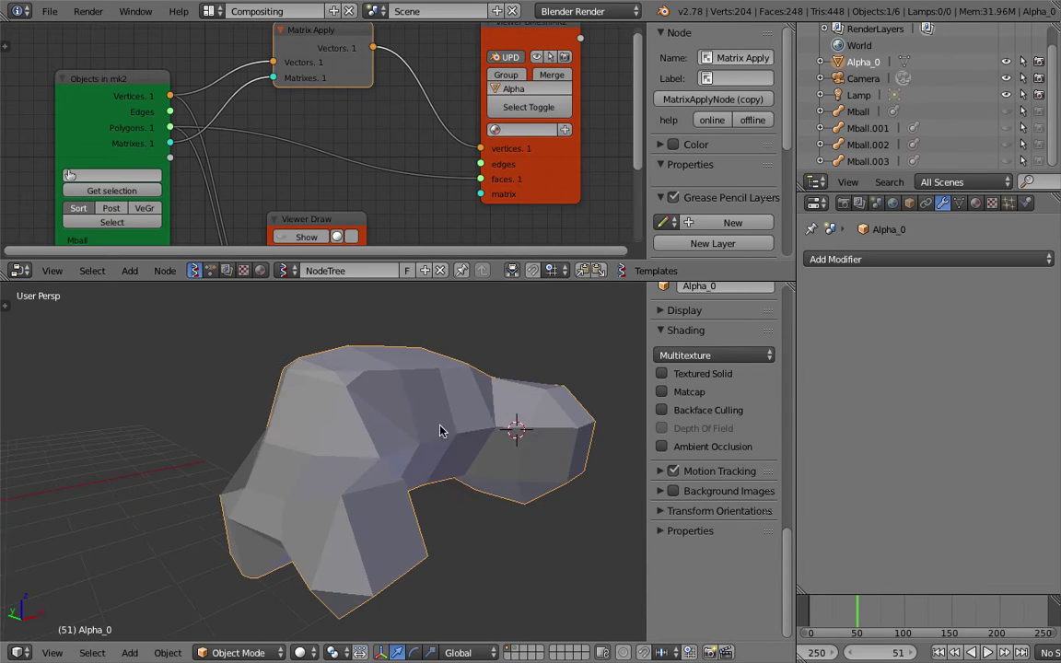
# Add a Remesh modifier in Smooth mode to Alpha_0 and save over the existing blend file.
pyautogui.click(875, 260)
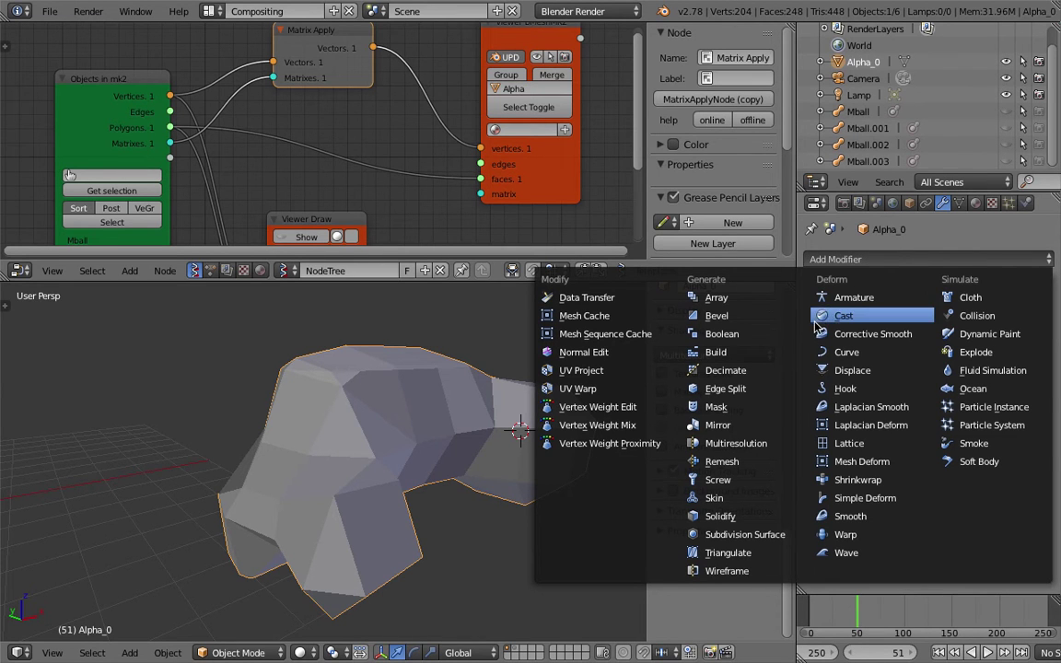
pyautogui.click(756, 461)
pyautogui.moveTo(552, 423); pyautogui.dragTo(415, 410, button='middle')
pyautogui.moveTo(556, 375); pyautogui.dragTo(567, 344, button='middle')
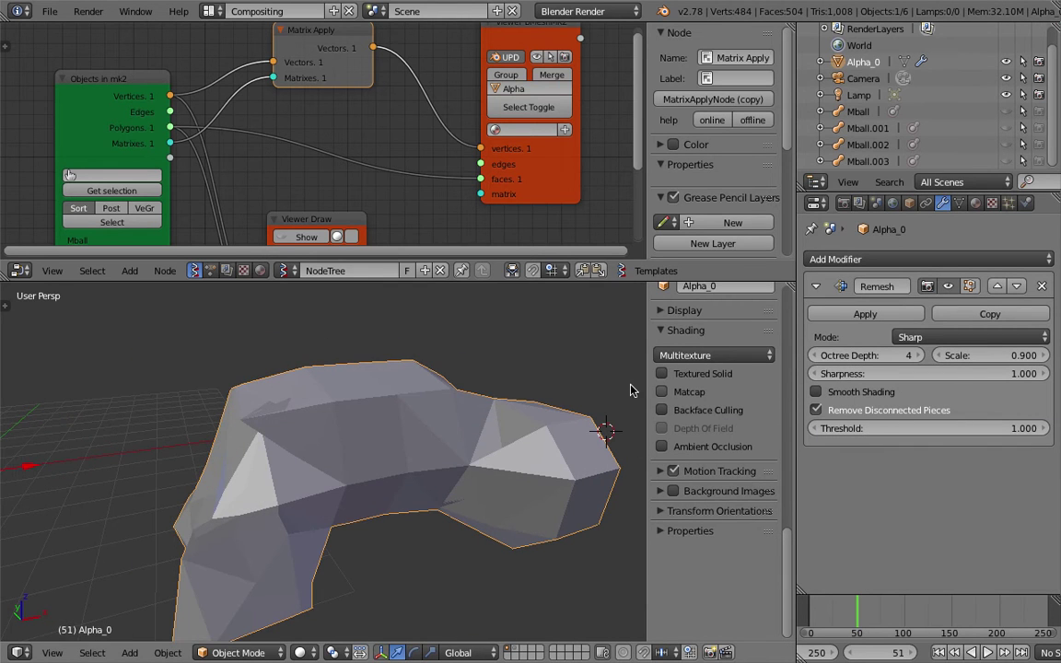
pyautogui.click(911, 337)
pyautogui.click(911, 301)
pyautogui.moveTo(553, 396); pyautogui.dragTo(372, 367, button='middle')
pyautogui.hotkey('ctrl', 's')
pyautogui.click(434, 443)
pyautogui.hotkey('ctrl', 's')
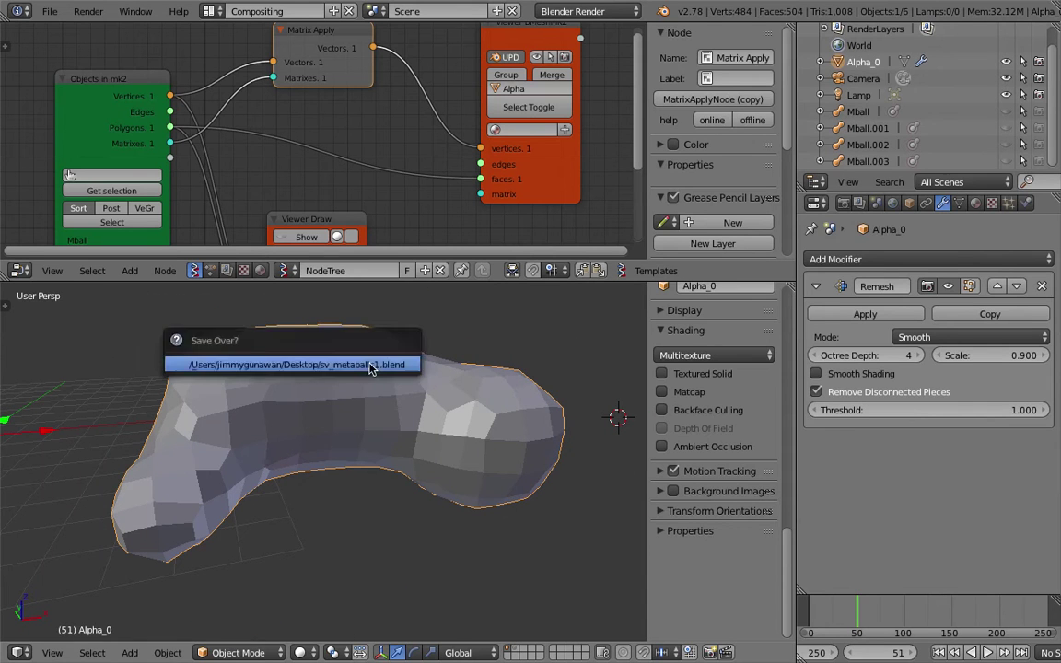
pyautogui.click(372, 368)
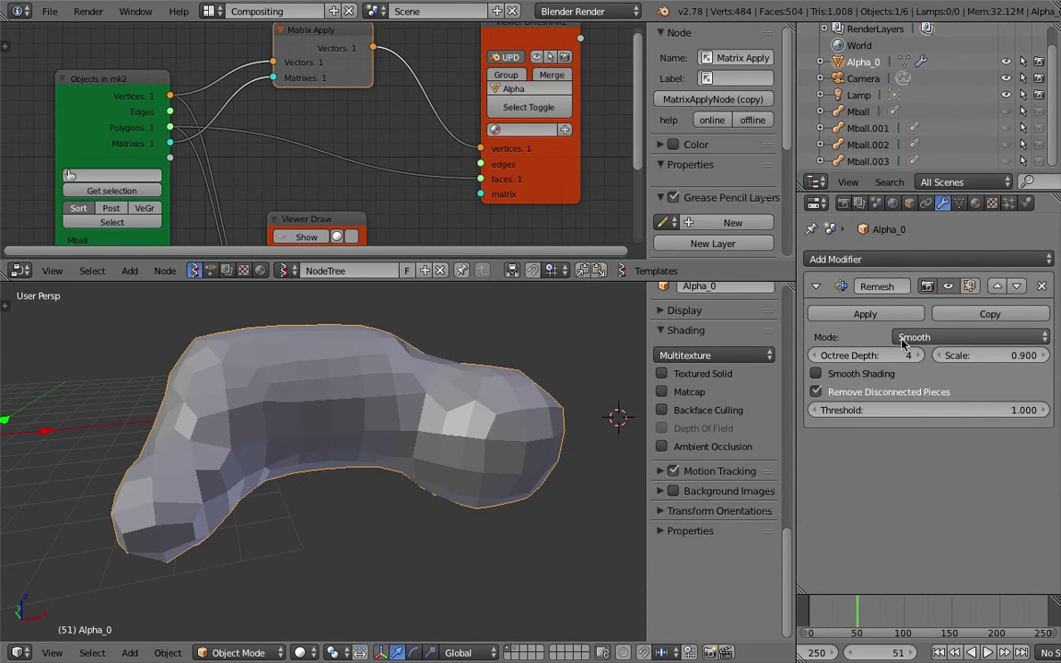
# Add a Wireframe modifier after the Remesh on Alpha_0, with offset -0.0968 and thickness 0.1076.
pyautogui.click(886, 262)
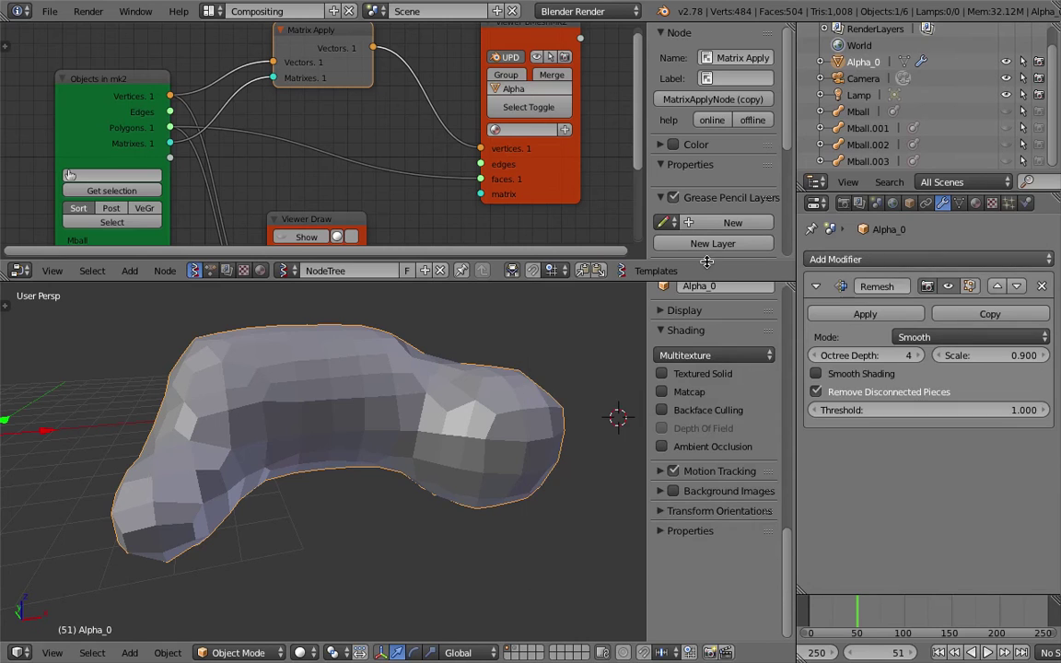
pyautogui.moveTo(534, 349); pyautogui.dragTo(453, 336, button='middle')
pyautogui.click(838, 260)
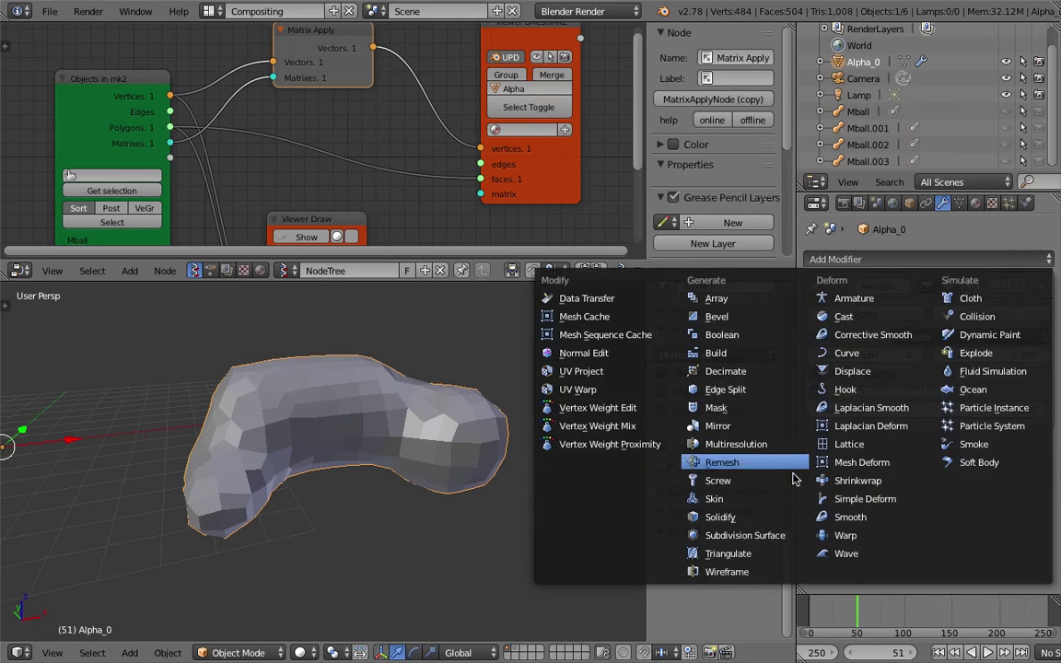
pyautogui.click(736, 572)
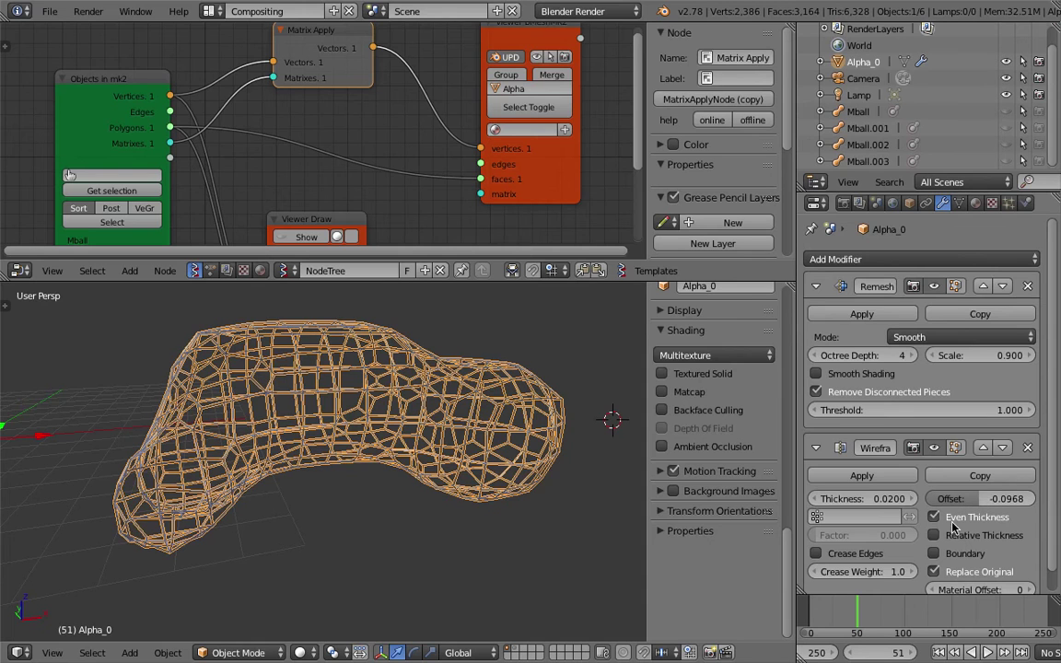
pyautogui.moveTo(863, 498); pyautogui.dragTo(902, 498)
pyautogui.moveTo(318, 428)
pyautogui.mouseDown(button='middle')
pyautogui.moveTo(306, 384)
pyautogui.moveTo(322, 423)
pyautogui.mouseUp(button='middle')
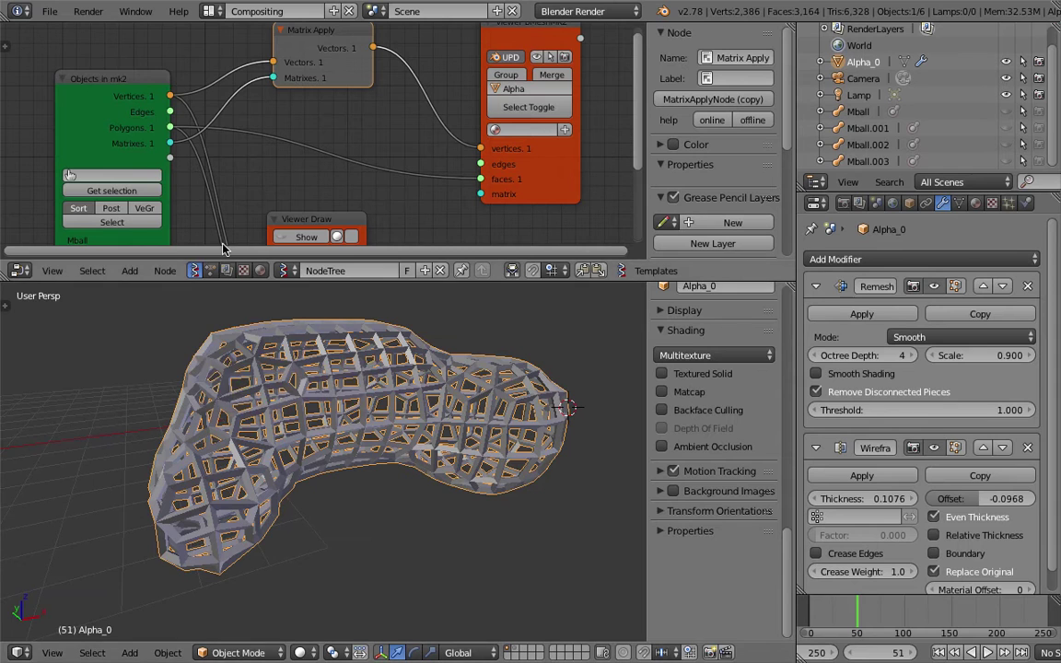
# Render the remeshed wireframe from the camera, examine it enlarged while it renders, and return to the 3D view.
pyautogui.click(88, 11)
pyautogui.click(105, 32)
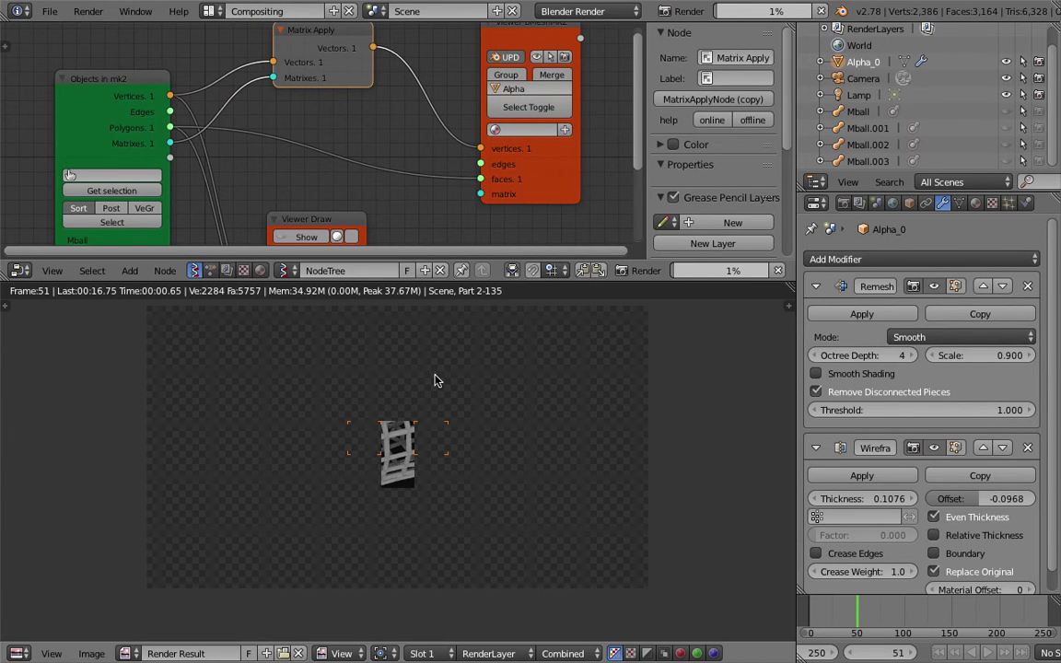
pyautogui.scroll(1, 437, 434)
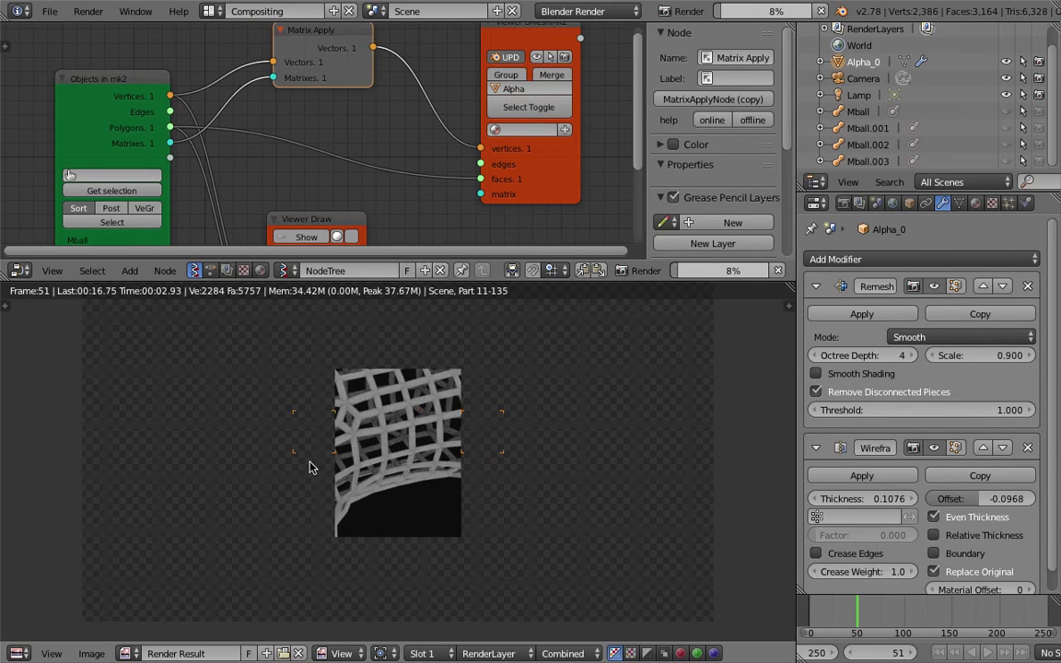
pyautogui.scroll(1, 426, 423)
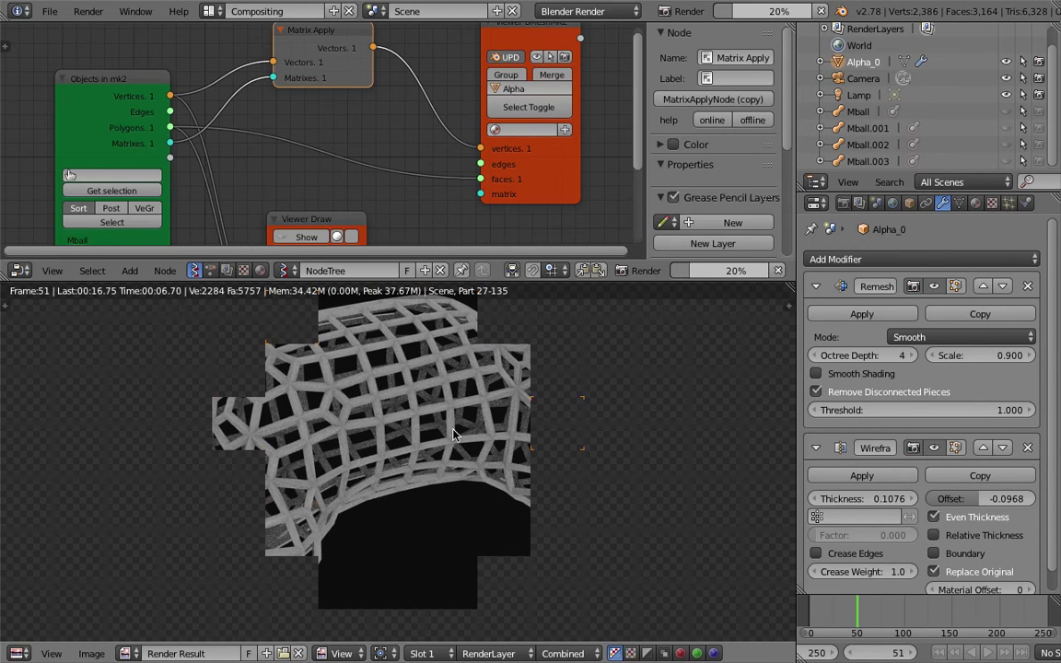
pyautogui.press('Escape')
# Save the scene with the Remesh and Wireframe modifiers over the existing blend file.
pyautogui.hotkey('ctrl', 's')
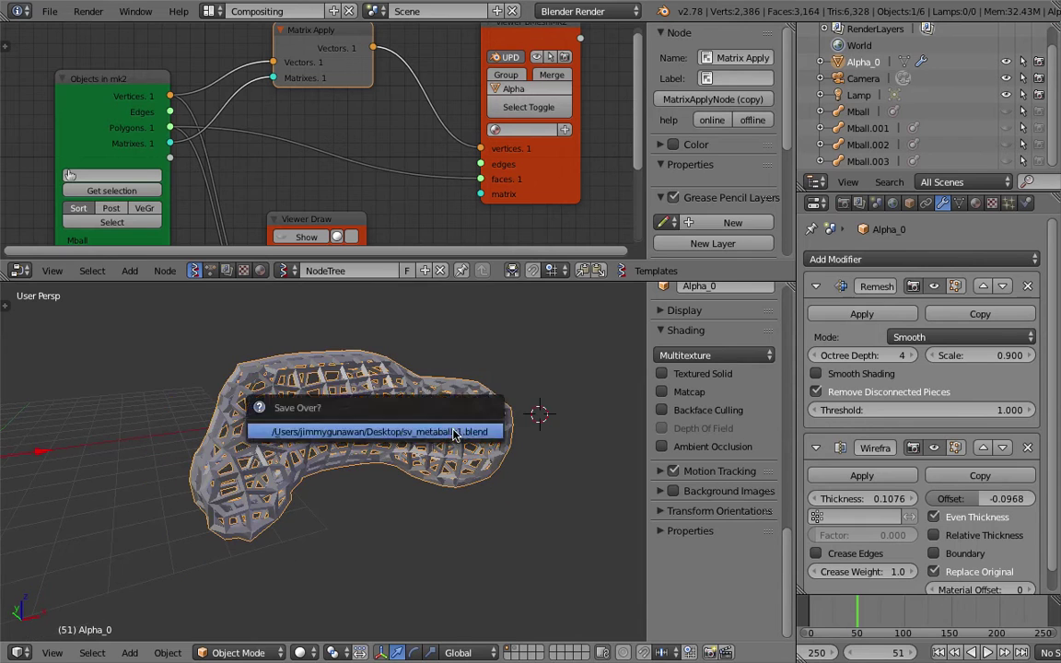
pyautogui.click(453, 431)
pyautogui.moveTo(340, 174); pyautogui.dragTo(338, 138, button='middle')
pyautogui.scroll(-1, 338, 139)
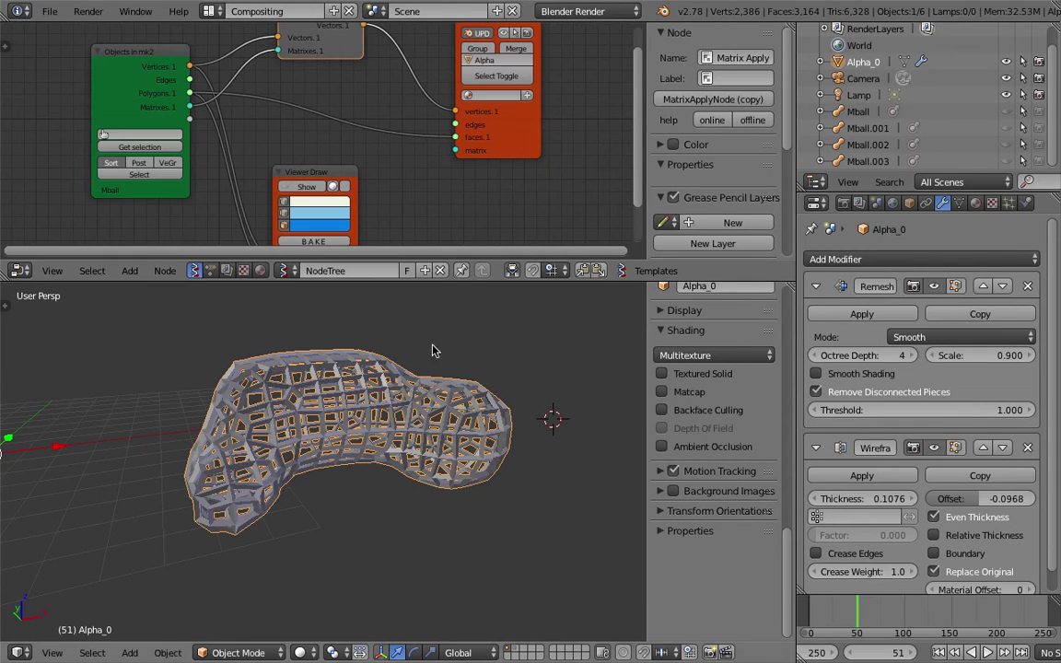
pyautogui.moveTo(433, 349); pyautogui.dragTo(434, 377, button='middle')
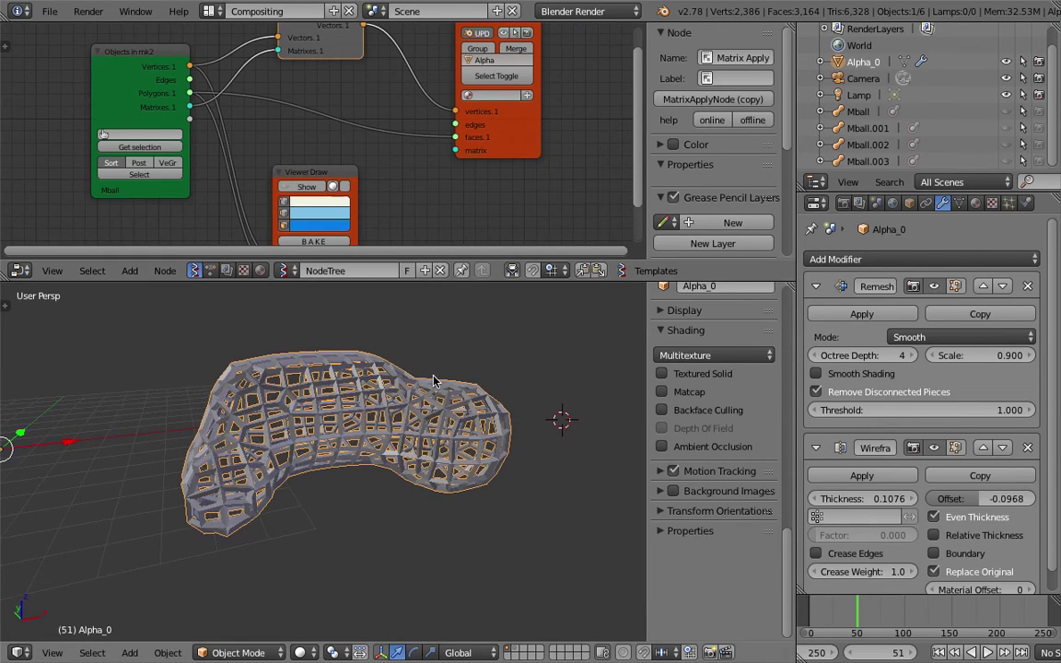
# Select Mball, place the 3D cursor at the wireframe mesh's thick rounded end, and add a ball metaball there.
pyautogui.click(857, 112)
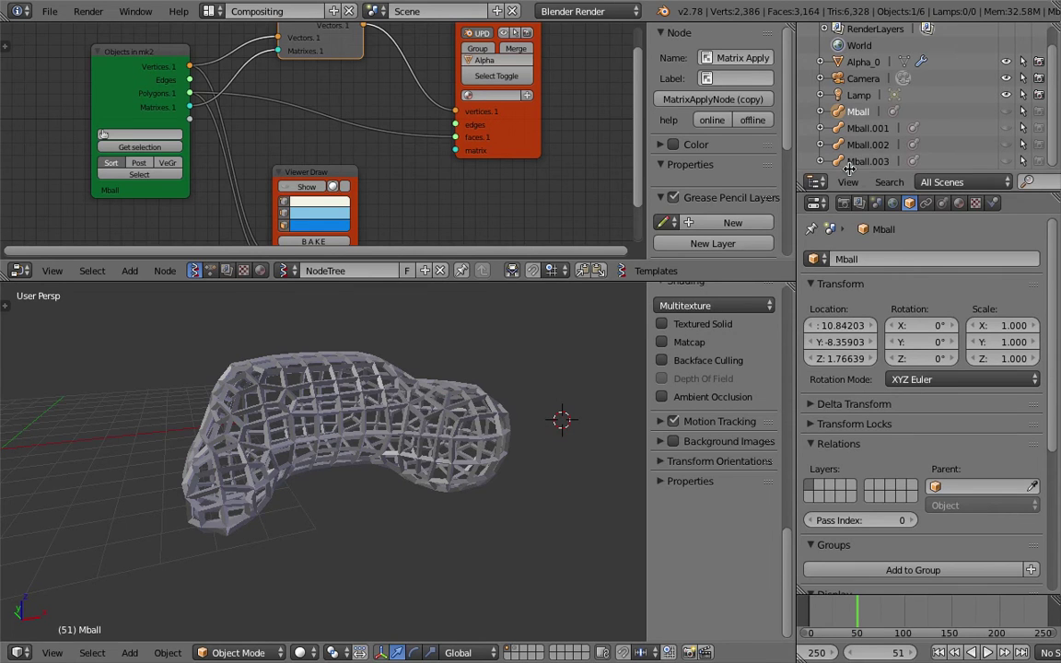
pyautogui.moveTo(497, 460); pyautogui.dragTo(495, 453, button='middle')
pyautogui.click(494, 456)
pyautogui.hotkey('shift', 'a')
pyautogui.moveTo(465, 409)
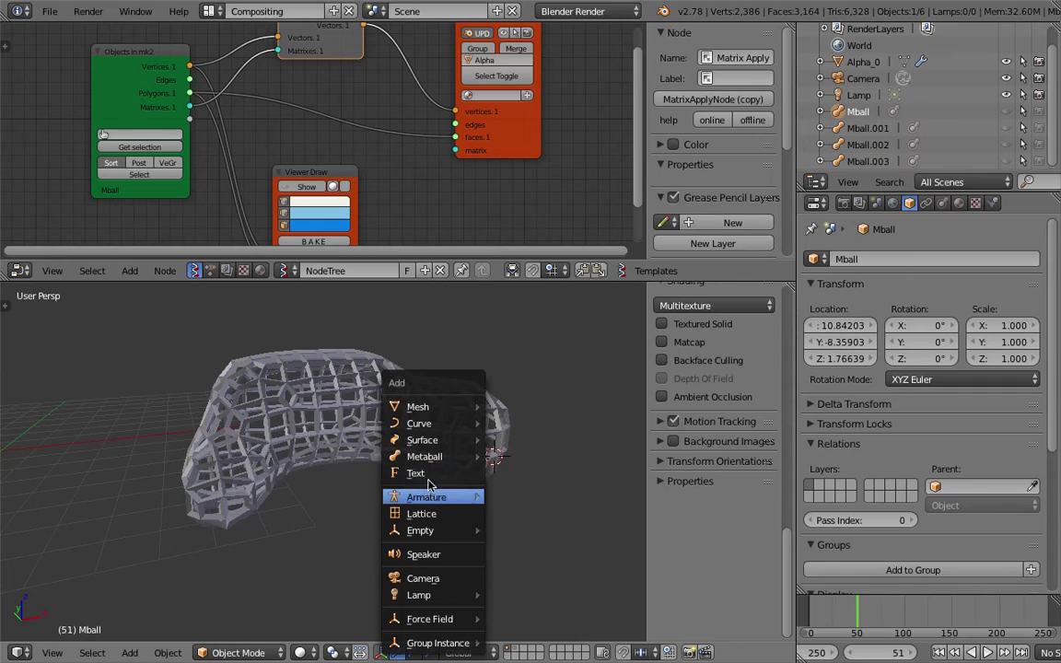
pyautogui.moveTo(444, 462)
pyautogui.click(511, 458)
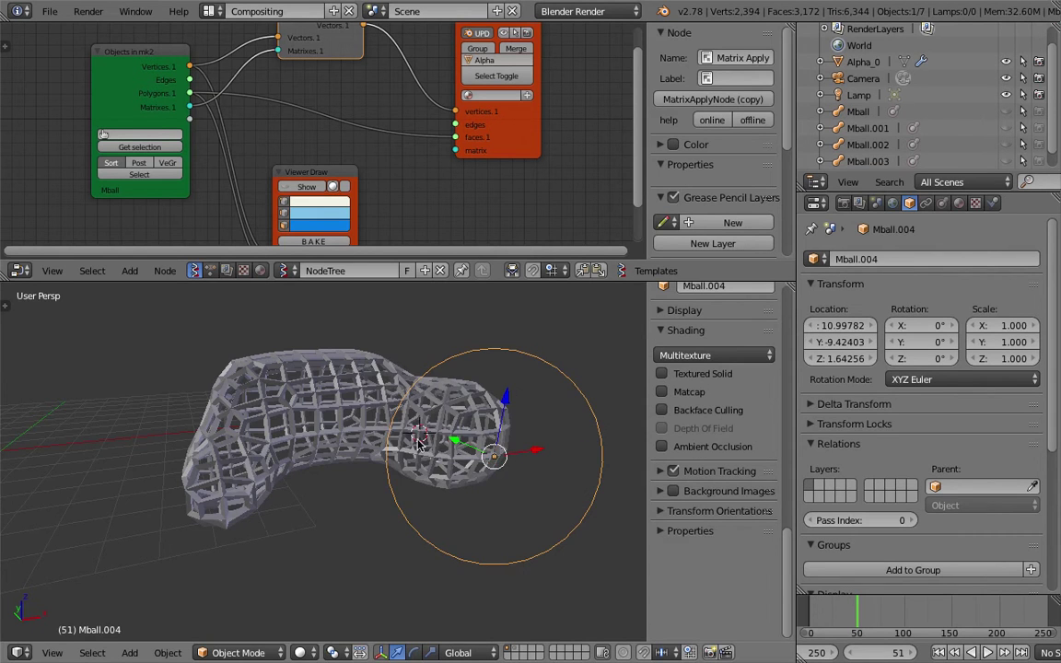
# Move the new metaball above the mesh's end to about X 11.56, Y -7.97, Z 3.20, refreshing the mesh at frame 40.
pyautogui.moveTo(419, 444); pyautogui.dragTo(324, 407, button='middle')
pyautogui.press('g')
pyautogui.click(281, 357)
pyautogui.moveTo(282, 358); pyautogui.dragTo(431, 407, button='middle')
pyautogui.press('g')
pyautogui.click(482, 439)
pyautogui.click(817, 610)
pyautogui.press('g')
pyautogui.click(459, 396)
pyautogui.scroll(-3, 458, 396)
pyautogui.click(846, 612)
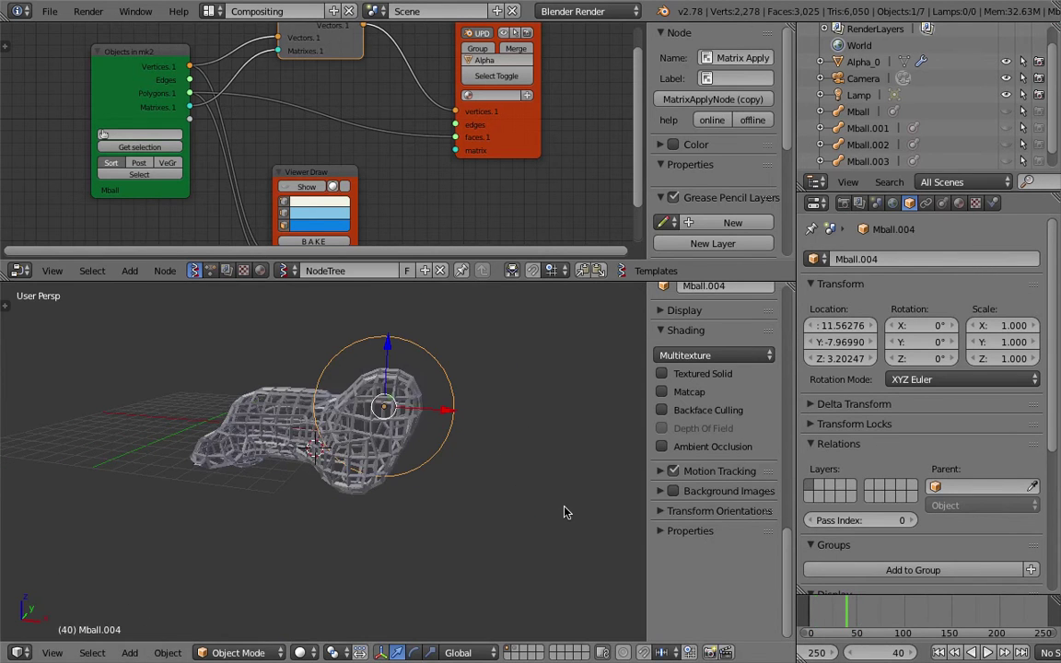
# Start animation playback and scale the raised metaball down to 0.875.
pyautogui.moveTo(564, 513); pyautogui.dragTo(599, 497, button='middle')
pyautogui.click(983, 652)
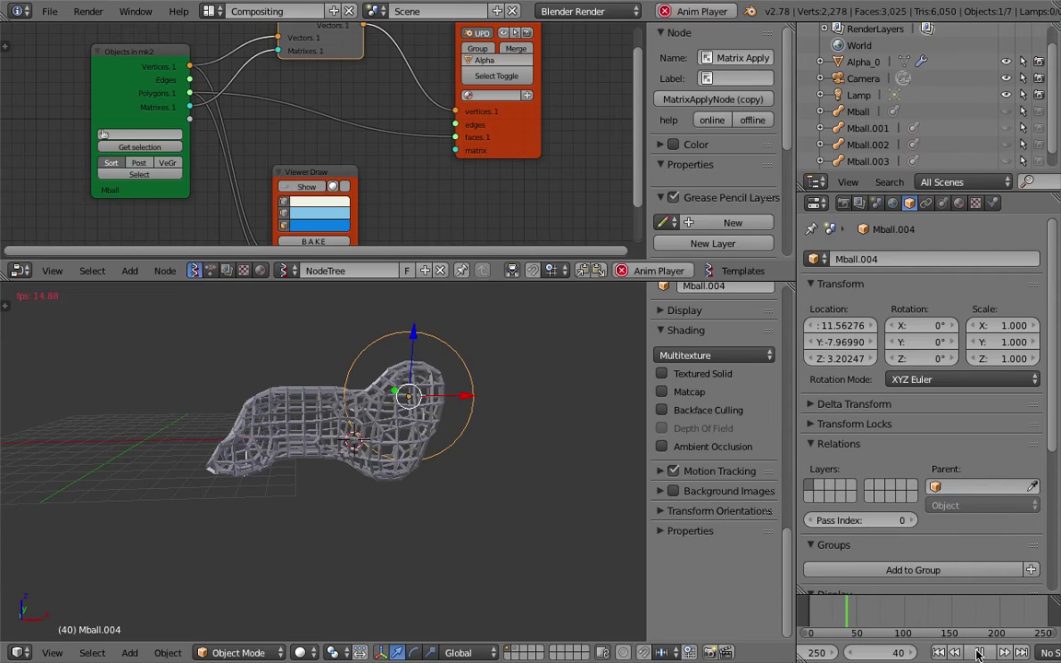
pyautogui.press('s')
pyautogui.click(476, 428)
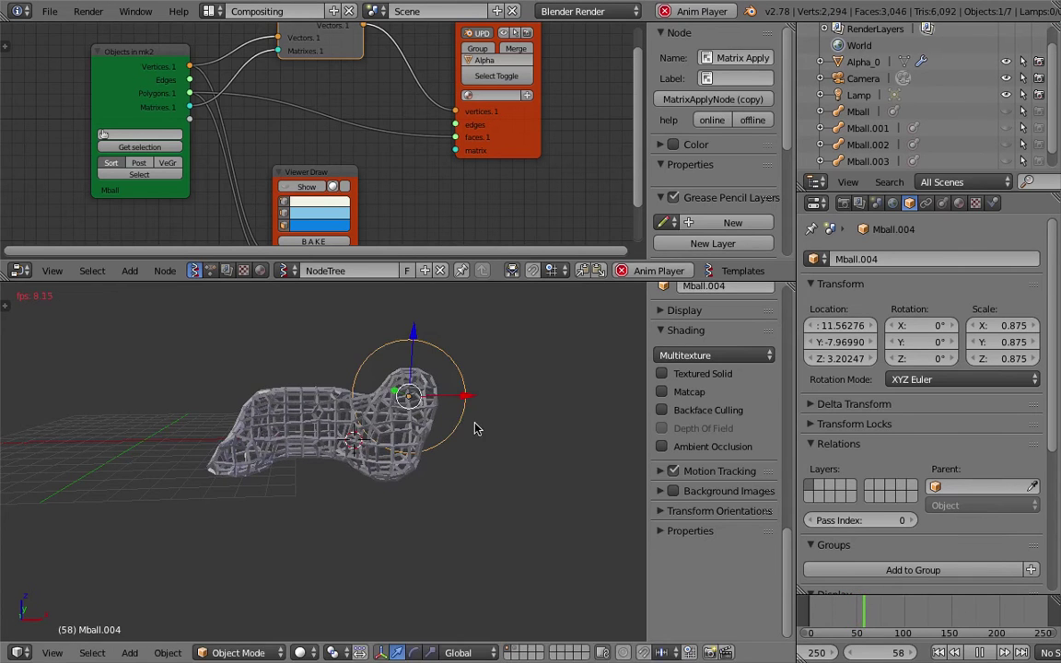
# Duplicate the metaball twice outward along X, to about X 13.04, Z 1.96 and X 14.98, Z 3.01.
pyautogui.hotkey('shift', 'd')
pyautogui.click(516, 457)
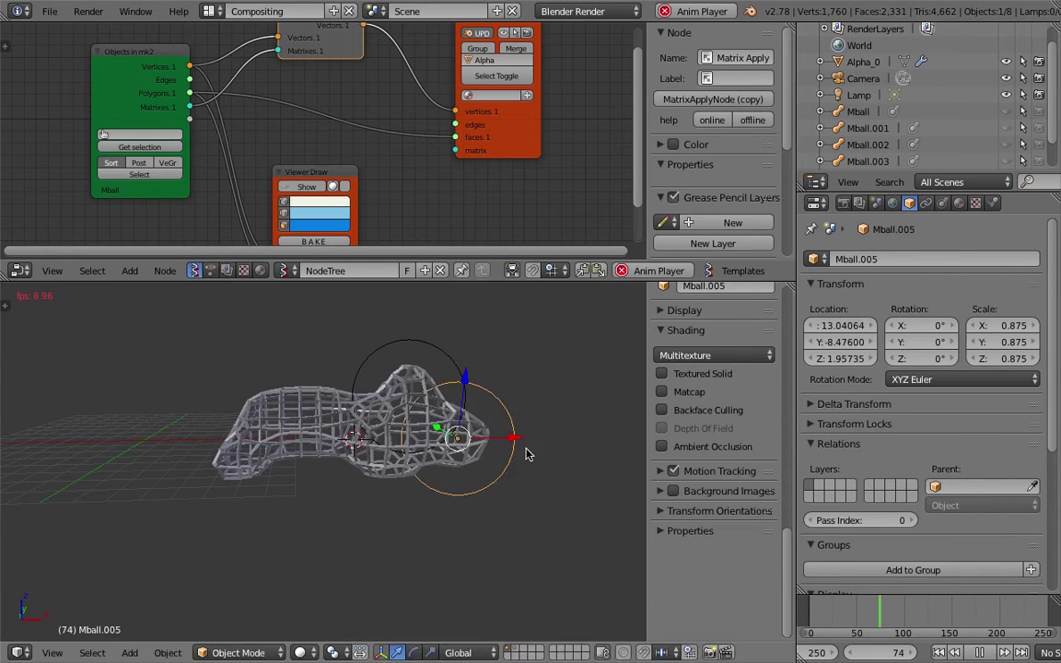
pyautogui.hotkey('shift', 'd')
pyautogui.click(572, 426)
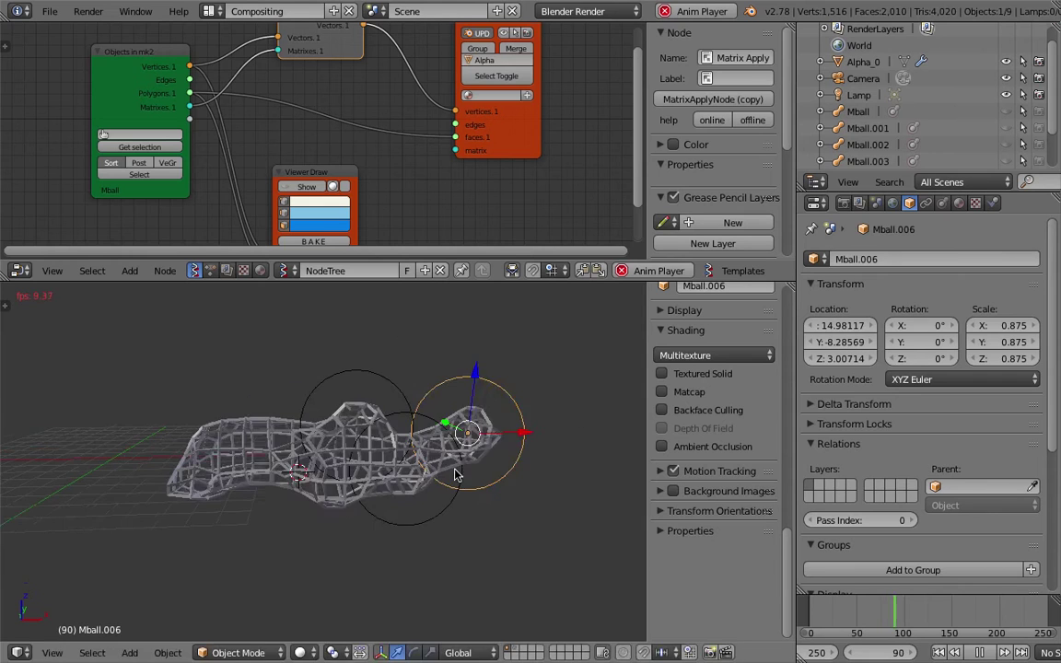
# Duplicate the end metaball to about X 16.10, Z 3.84 and scale the copy up to 1.192.
pyautogui.hotkey('shift', 'd')
pyautogui.click(519, 429)
pyautogui.press('s')
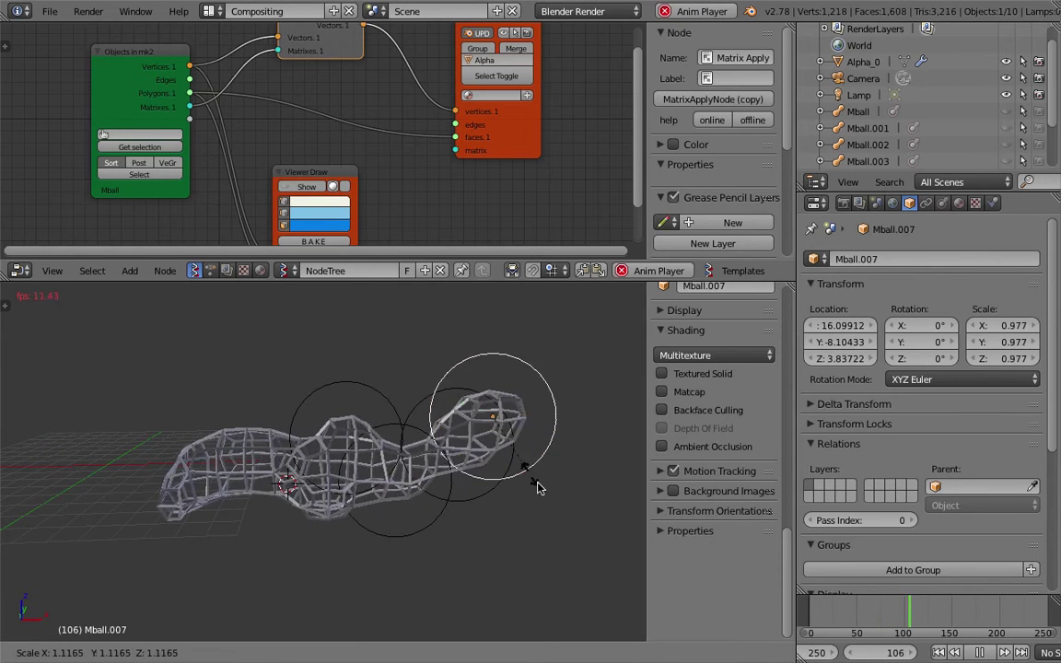
pyautogui.click(541, 476)
# Extend the chain with four more metaball copies arching over and down to about X 22.25, Y -8.73, Z 3.76.
pyautogui.hotkey('shift', 'd')
pyautogui.click(566, 428)
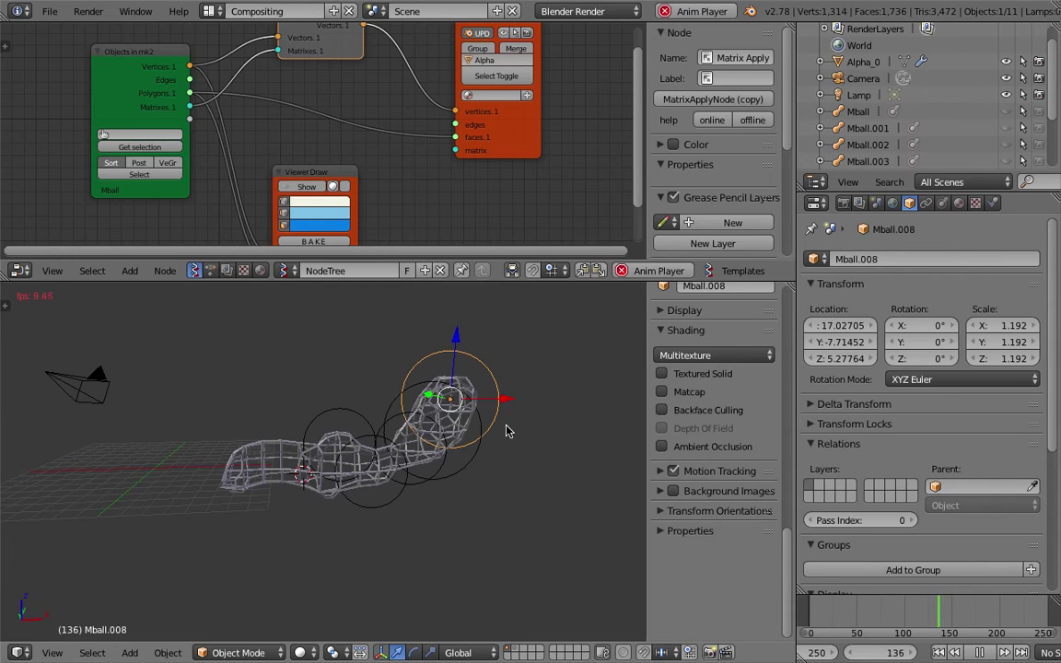
pyautogui.hotkey('shift', 'd')
pyautogui.click(550, 406)
pyautogui.hotkey('shift', 'd')
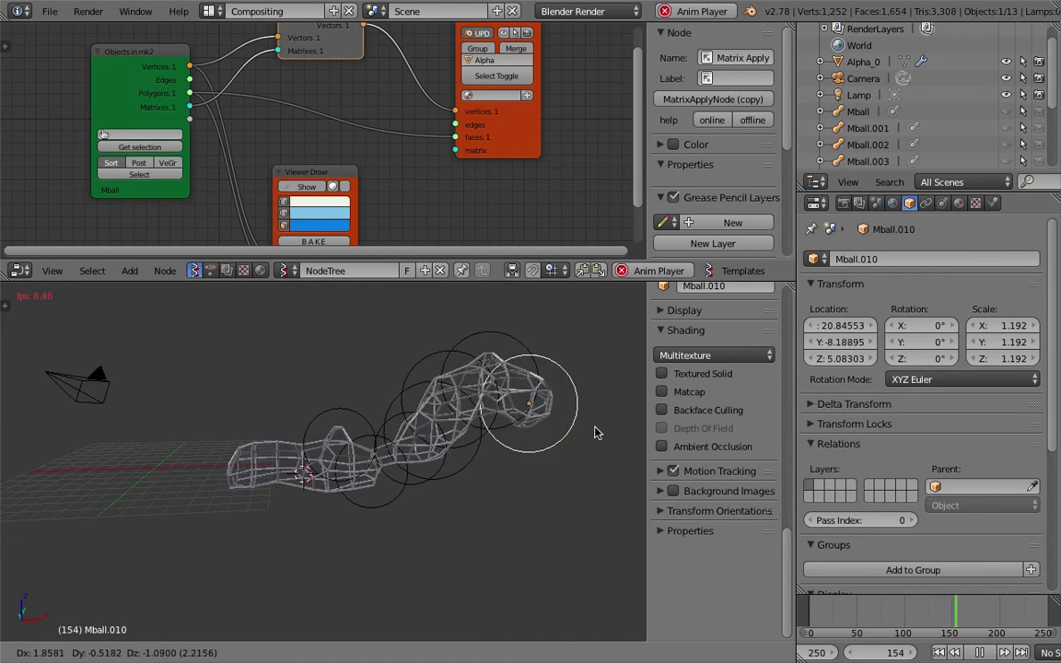
pyautogui.click(603, 426)
pyautogui.hotkey('shift', 'd')
pyautogui.click(502, 456)
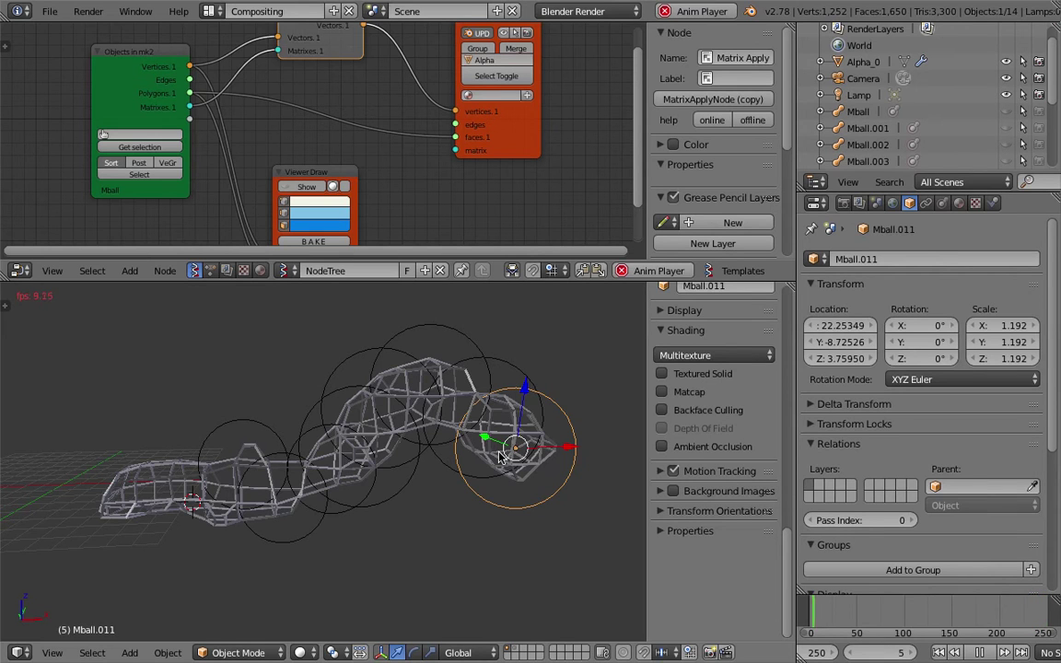
# Stop the playback and save the extended metaball chain over the existing blend file.
pyautogui.click(985, 651)
pyautogui.moveTo(498, 429); pyautogui.dragTo(457, 457, button='middle')
pyautogui.hotkey('ctrl', 's')
pyautogui.click(495, 459)
# Add one more metaball copy at about X 23.56, Y -9.44, Z 3.03, refresh the mesh at frame 52, and save over the file.
pyautogui.hotkey('shift', 'd')
pyautogui.click(502, 487)
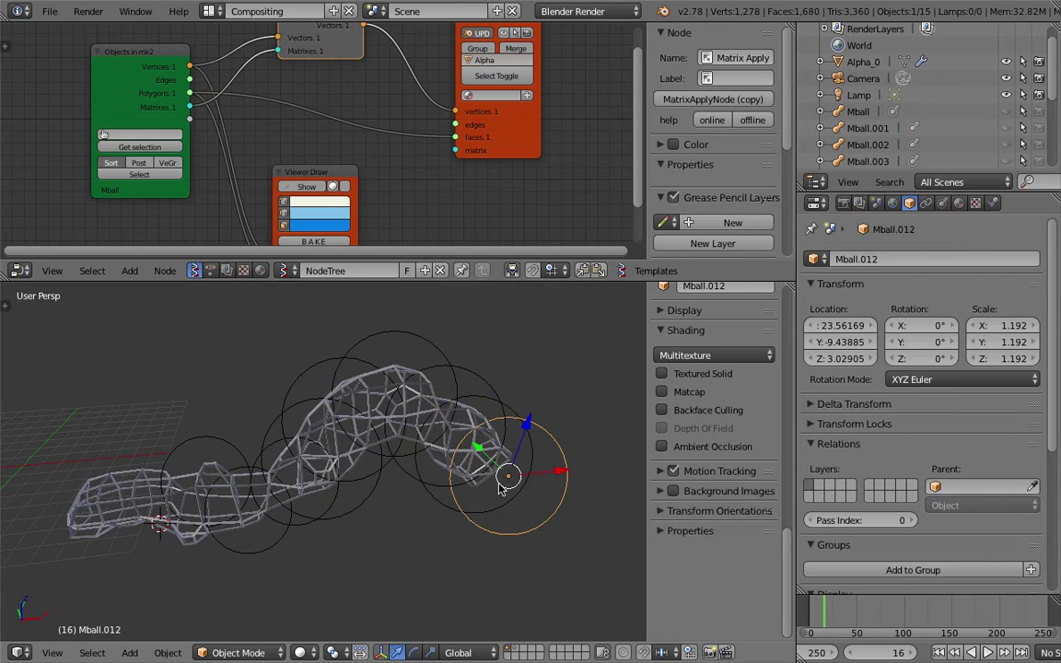
pyautogui.moveTo(502, 488); pyautogui.dragTo(504, 480, button='middle')
pyautogui.moveTo(851, 621); pyautogui.dragTo(858, 621)
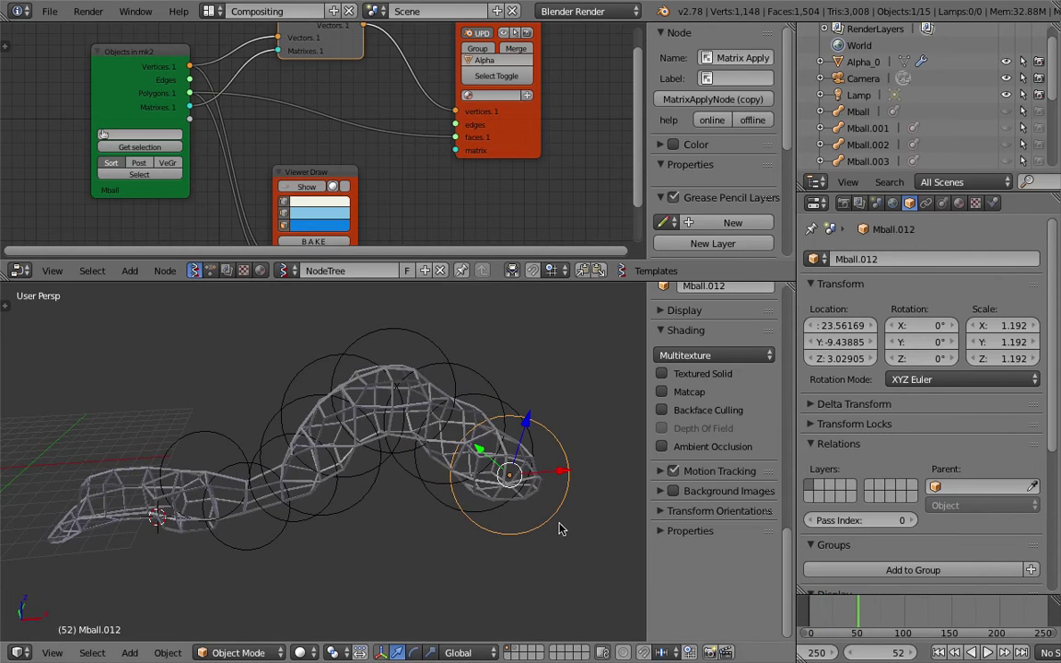
pyautogui.moveTo(552, 522); pyautogui.dragTo(500, 484, button='middle')
pyautogui.hotkey('ctrl', 's')
pyautogui.click(502, 476)
# Select the metaball at the top of the arch and, with playback running, lower it to about X 19.96, Y -8.61, Z 2.73.
pyautogui.moveTo(429, 459); pyautogui.dragTo(422, 449, button='middle')
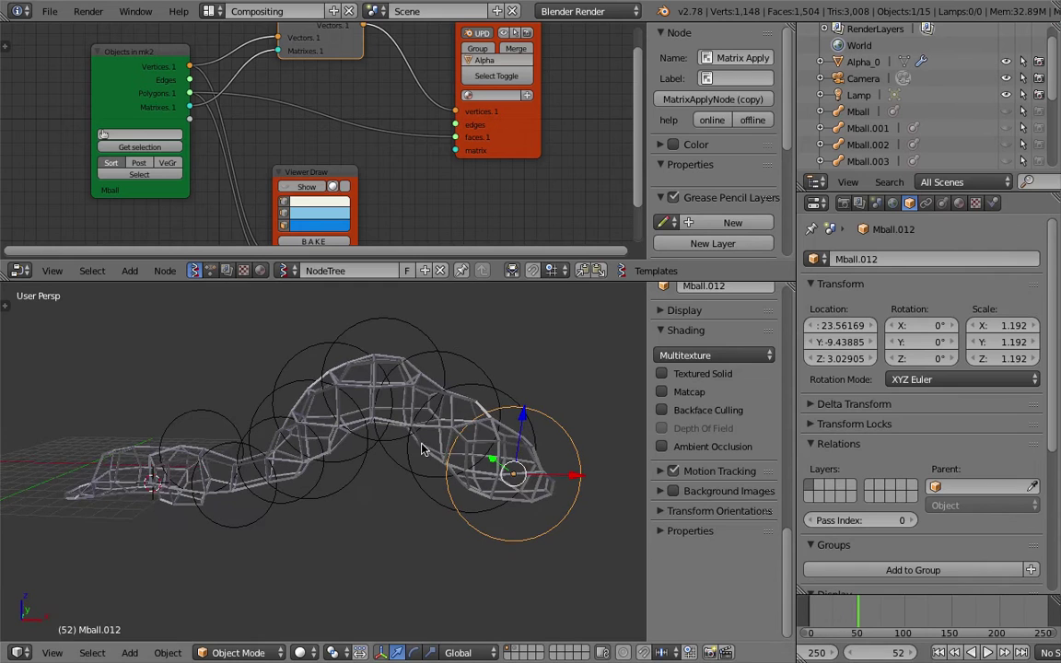
pyautogui.rightClick(379, 333)
pyautogui.press('g')
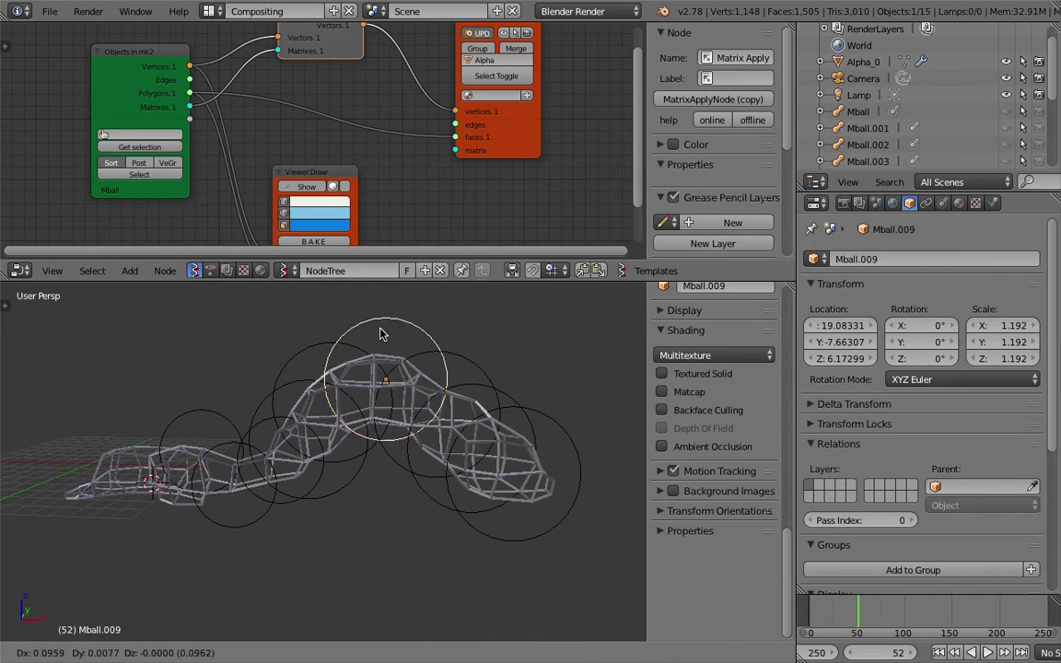
pyautogui.click(382, 333)
pyautogui.hotkey('alt', 'a')
pyautogui.press('g')
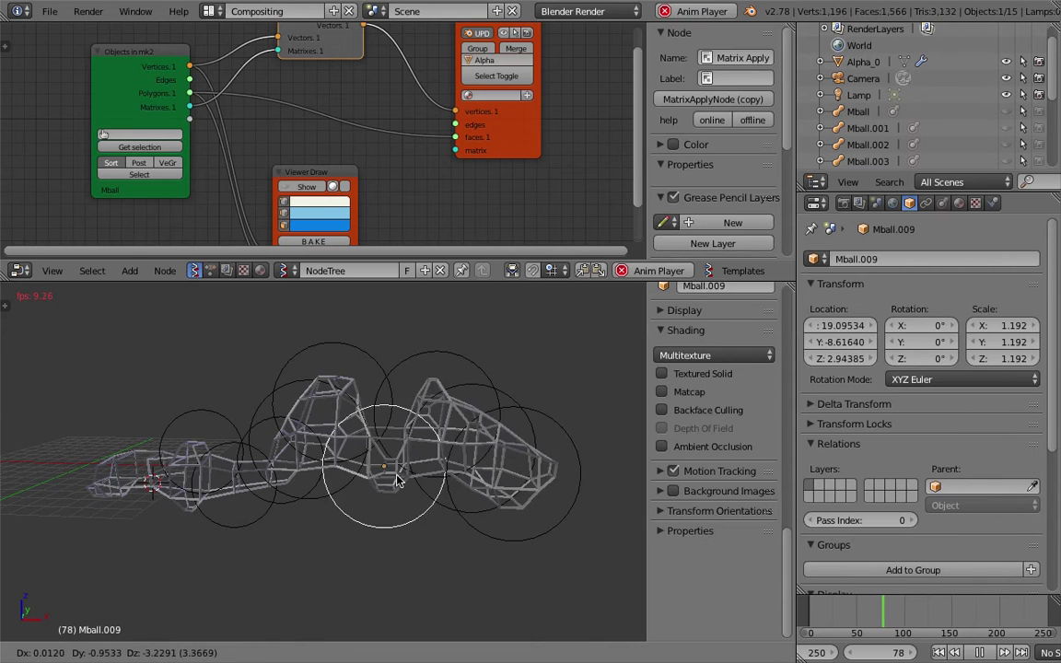
pyautogui.click(451, 531)
# Scale the lowered metaball to 1.475 and reposition it at about X 19.44, Y -8.49, Z 3.28.
pyautogui.press('s')
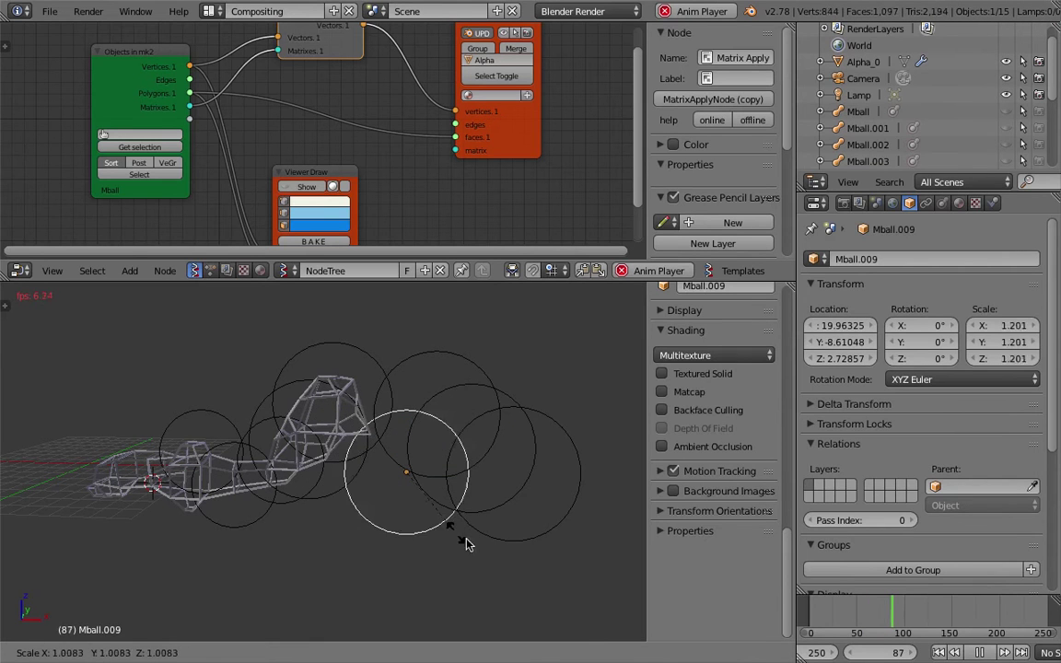
pyautogui.click(477, 554)
pyautogui.press('g')
pyautogui.click(424, 518)
pyautogui.moveTo(423, 517); pyautogui.dragTo(494, 492, button='middle')
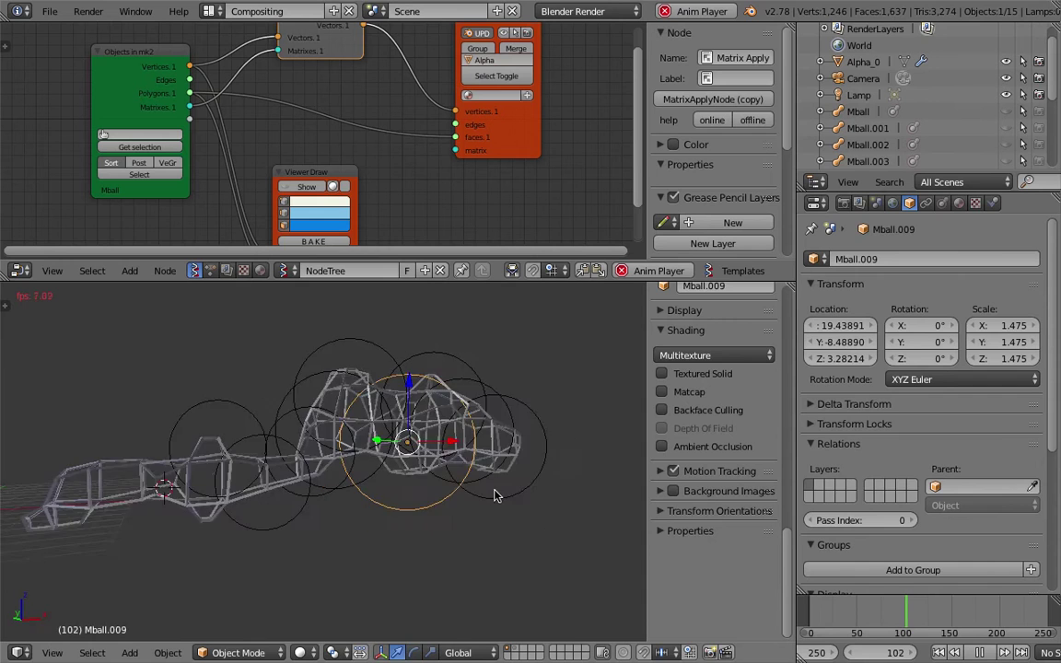
# Stop the playback at frame 115, select Alpha_0, and save the scene over the existing blend file.
pyautogui.hotkey('alt', 'a')
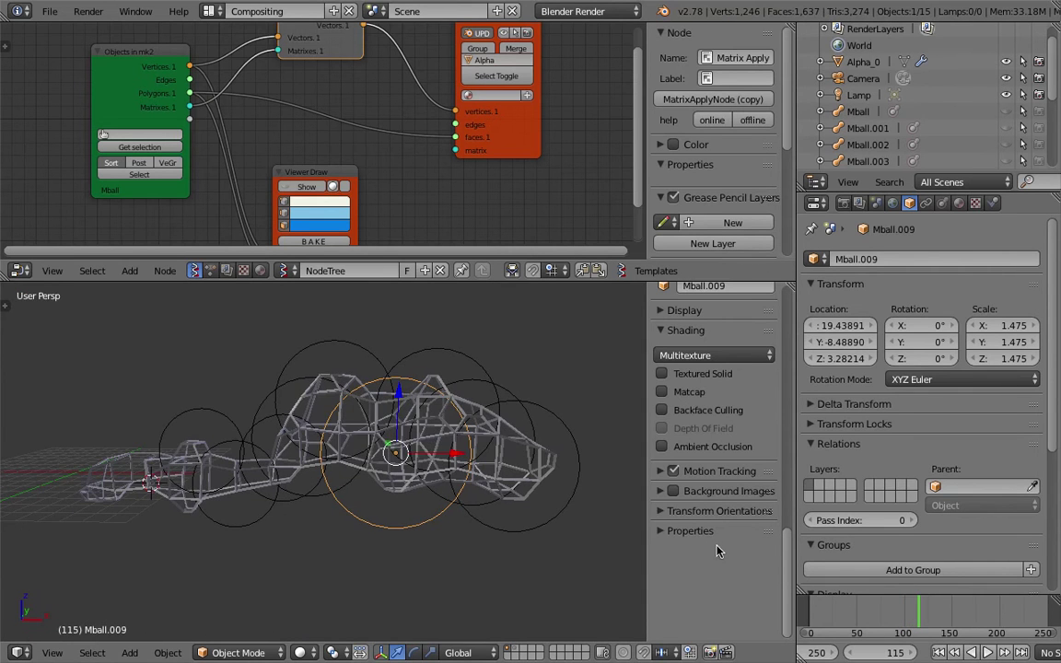
pyautogui.moveTo(481, 473); pyautogui.dragTo(334, 451, button='middle')
pyautogui.hotkey('ctrl', 's')
pyautogui.click(448, 409)
pyautogui.rightClick(448, 412)
pyautogui.hotkey('ctrl', 's')
pyautogui.click(400, 469)
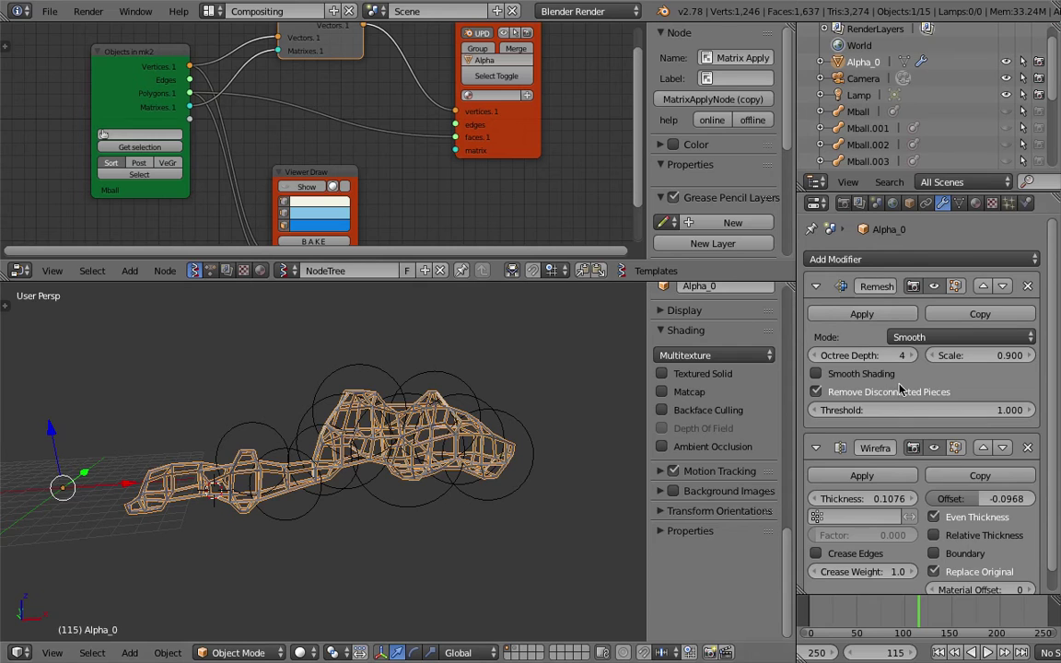
# Remove the Wireframe modifier from Alpha_0 and switch its Remesh modifier to Blocks mode.
pyautogui.click(1027, 448)
pyautogui.click(918, 336)
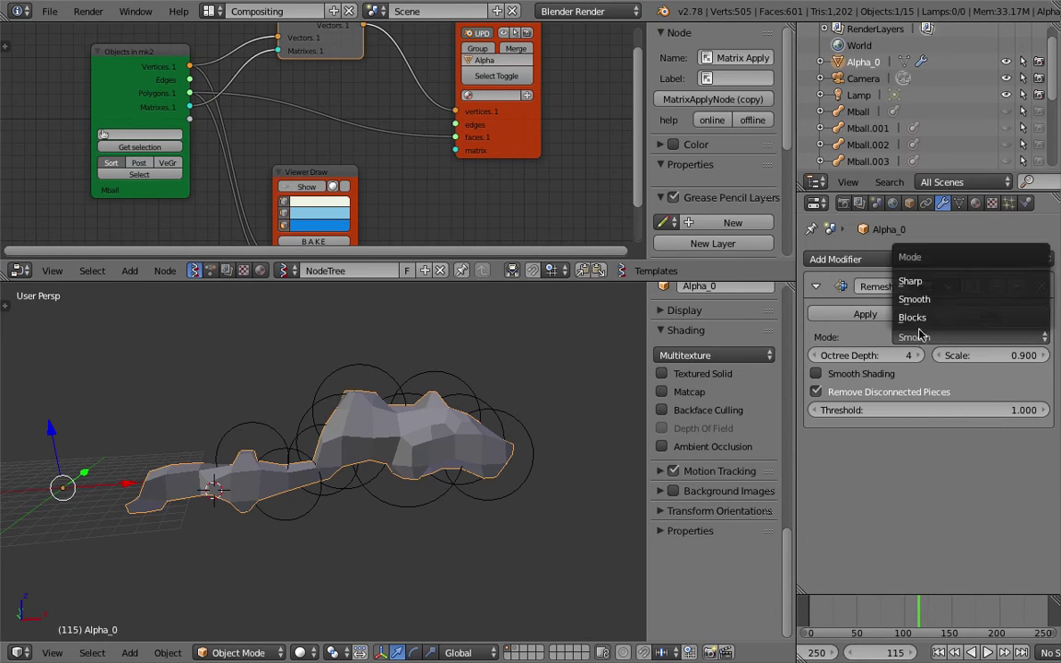
pyautogui.click(930, 317)
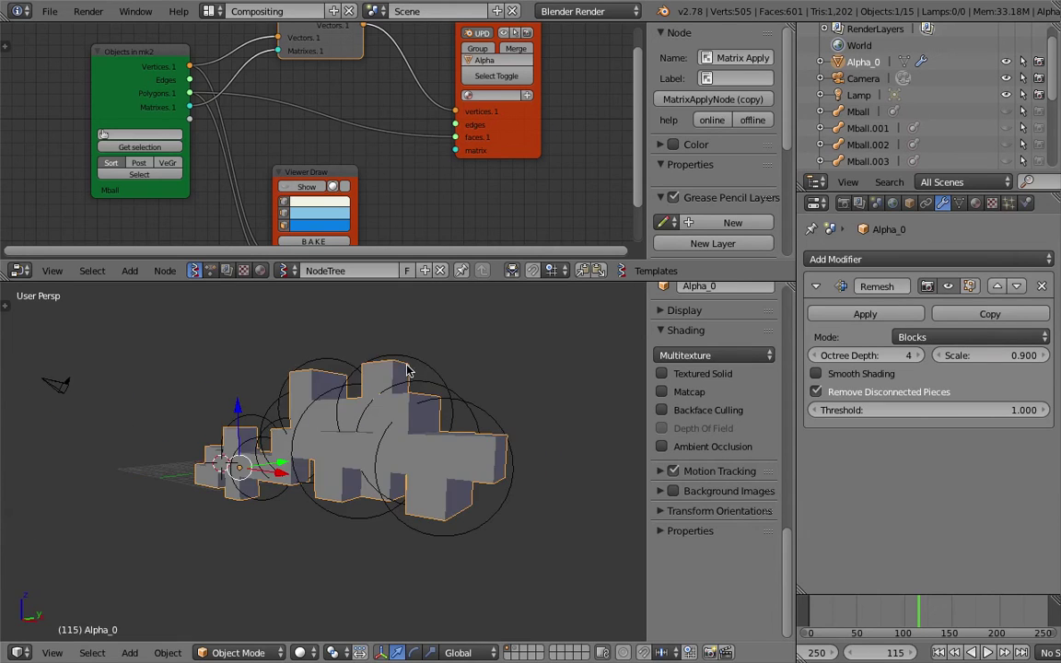
# Raise the Remesh modifier's octree depth on Alpha_0 to 6 for finer blocks.
pyautogui.click(915, 355)
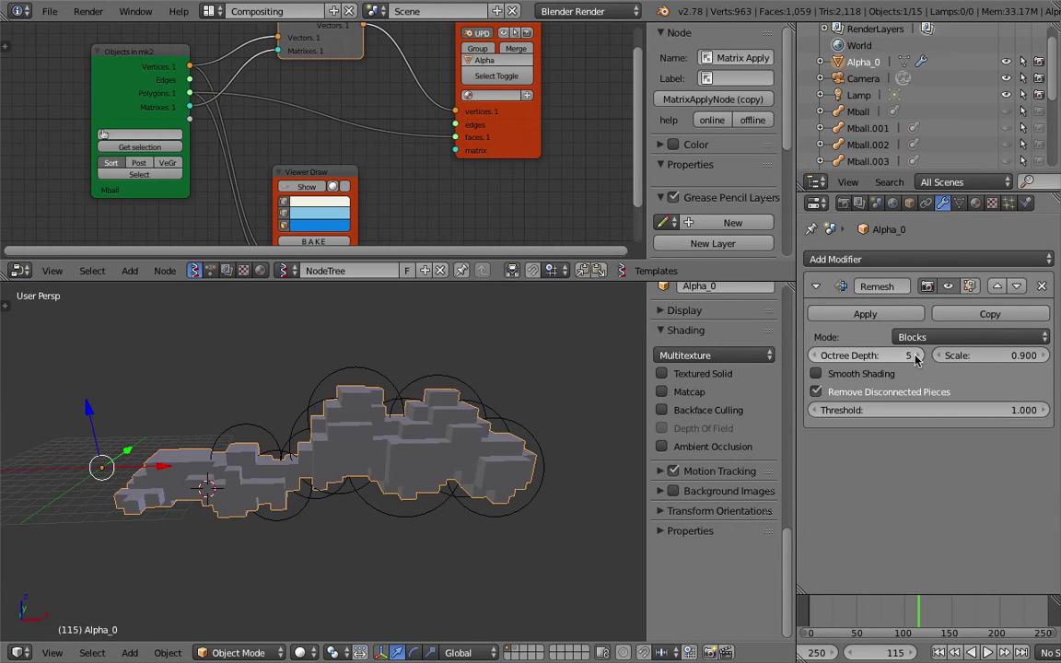
pyautogui.click(915, 356)
pyautogui.moveTo(454, 390); pyautogui.dragTo(522, 409, button='middle')
pyautogui.keyDown('ctrl'); pyautogui.scroll(-1, 881, 359); pyautogui.keyUp('ctrl')
pyautogui.click(913, 357)
# Duplicate an arch metaball out beside the chain at about X 14.11, Y -10.33, Z 4.53, and refresh the mesh at frame 61.
pyautogui.rightClick(393, 398)
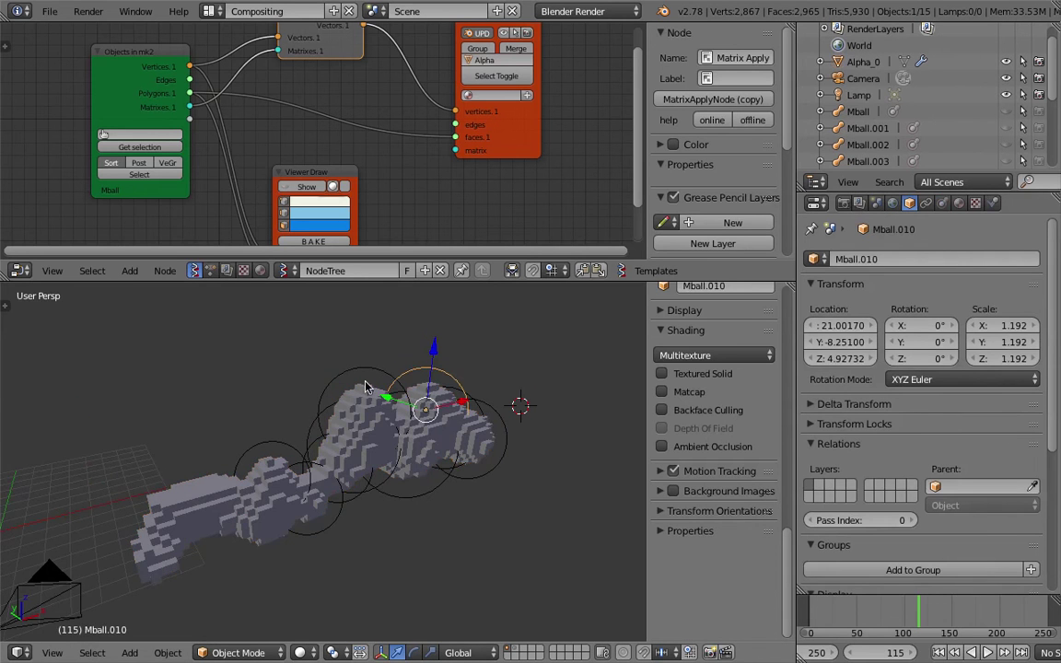
pyautogui.moveTo(352, 350); pyautogui.dragTo(491, 531, button='middle')
pyautogui.click(481, 510)
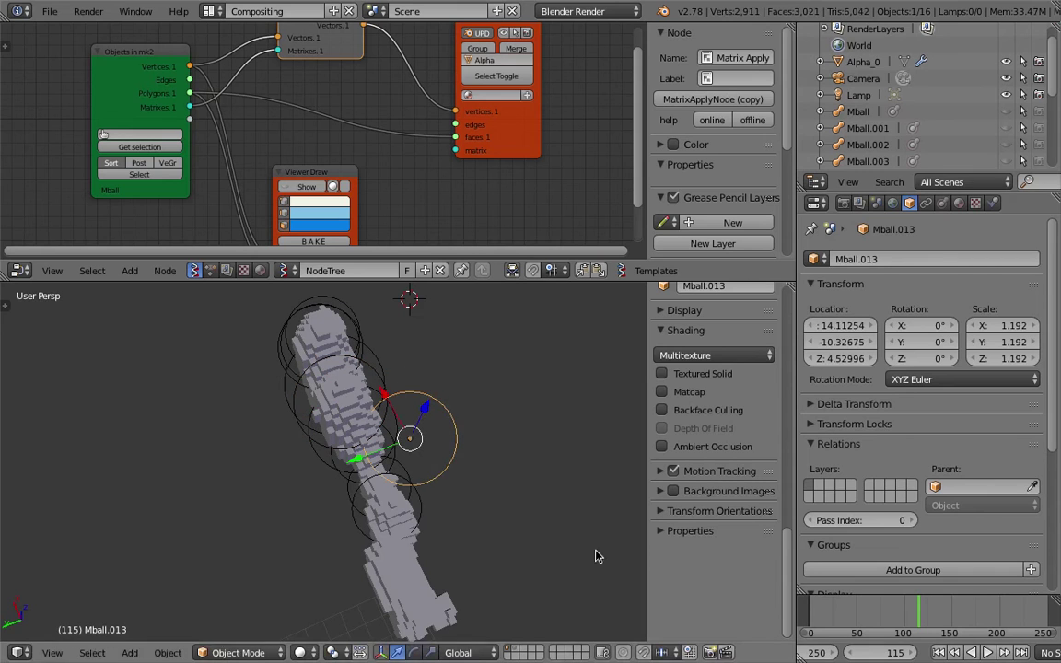
pyautogui.click(867, 617)
# Extend the side branch with two more metaball copies and scale the outermost one to 1.014.
pyautogui.hotkey('shift', 'd')
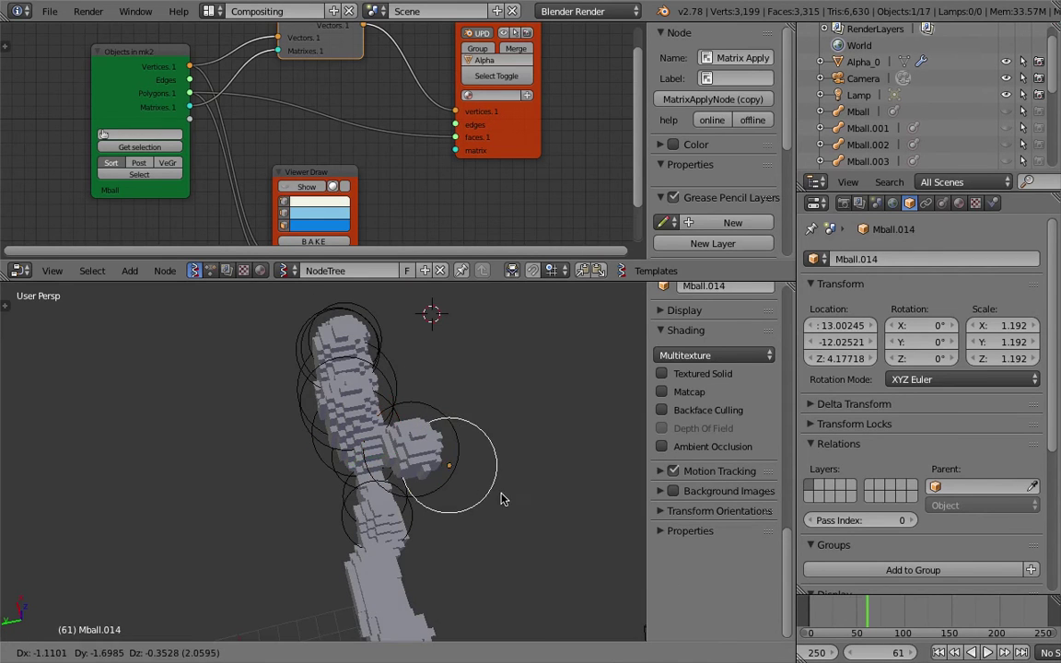
pyautogui.click(505, 499)
pyautogui.keyDown('shift'); pyautogui.moveTo(556, 519); pyautogui.dragTo(419, 436, button='middle'); pyautogui.keyUp('shift')
pyautogui.hotkey('shift', 'd')
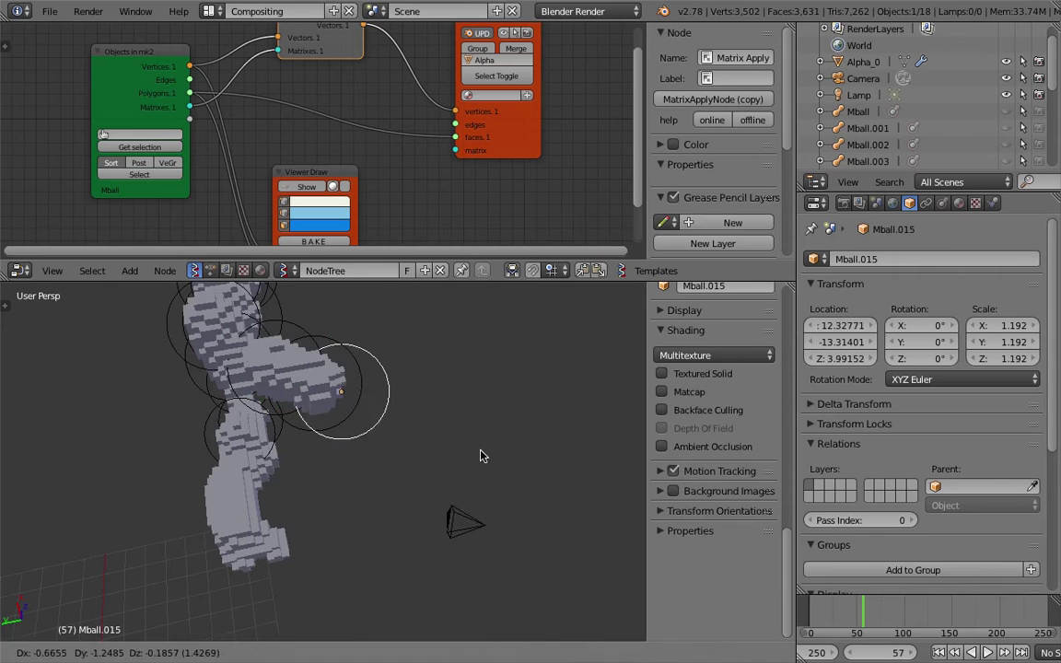
pyautogui.click(485, 455)
pyautogui.press('s')
pyautogui.click(456, 459)
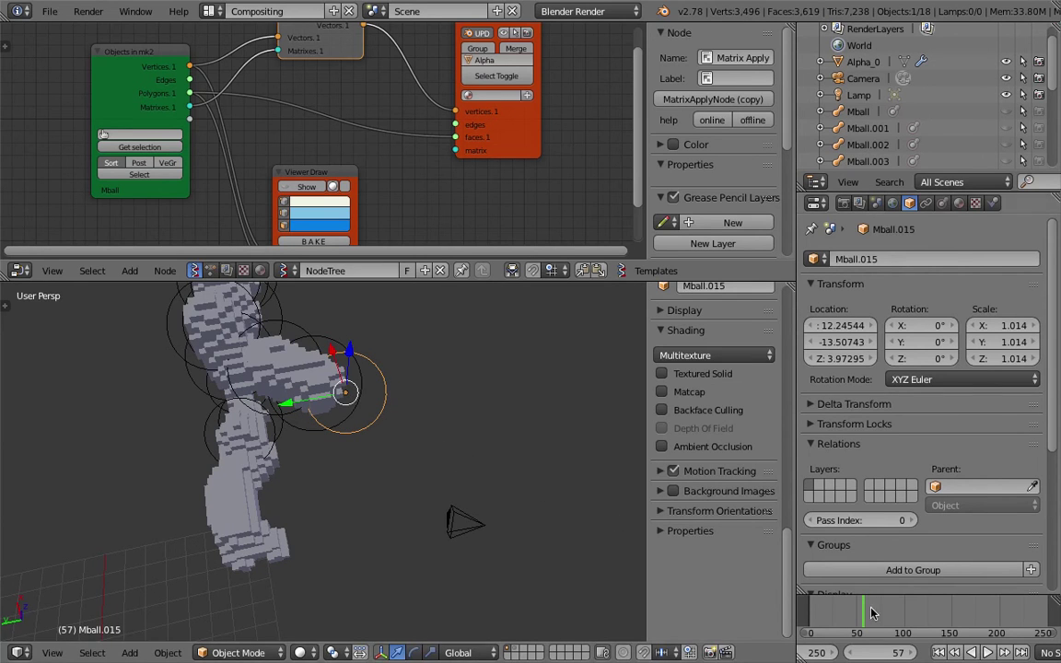
# Move the branch's end metaball to about X 12.54, Y -14.22, Z 4.11 and refresh the mesh at frame 73.
pyautogui.moveTo(539, 464); pyautogui.dragTo(439, 437, button='middle')
pyautogui.press('g')
pyautogui.click(429, 421)
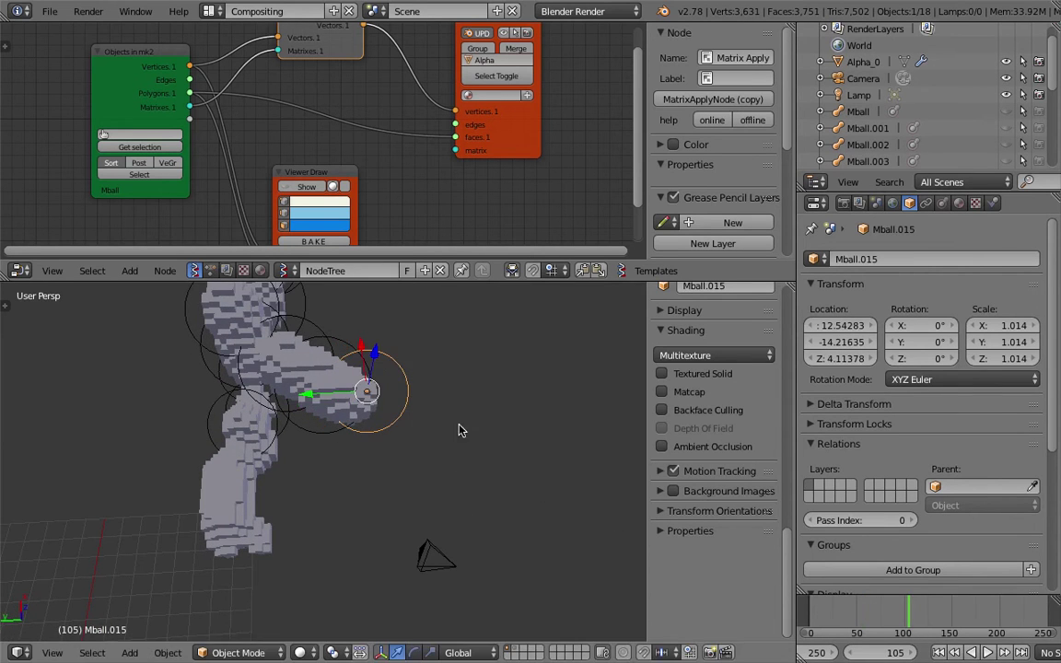
pyautogui.click(878, 621)
pyautogui.moveTo(429, 385); pyautogui.dragTo(292, 453, button='middle')
# Lower the Remesh octree depth of Alpha_0 to 5 and save over the existing blend file.
pyautogui.rightClick(361, 391)
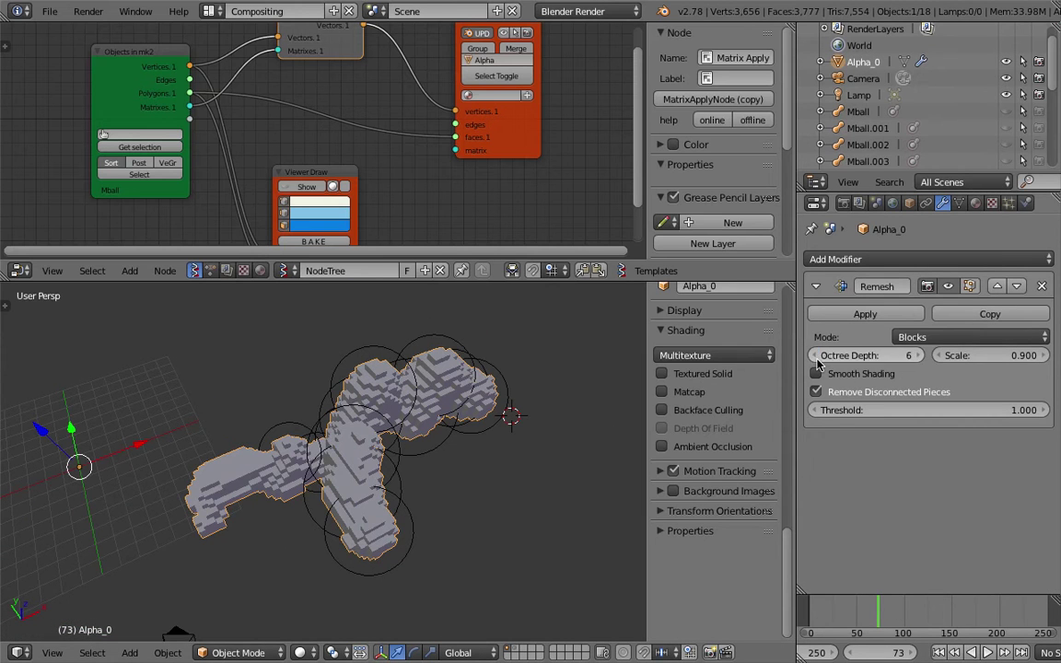
pyautogui.click(815, 358)
pyautogui.moveTo(410, 380); pyautogui.dragTo(482, 414, button='middle')
pyautogui.hotkey('ctrl', 's')
pyautogui.click(482, 414)
# Duplicate the branch's end metaball twice, placing the last copy at about X 10.06, Y -14.83, Z 4.64, with the mesh refreshed at frame 40.
pyautogui.rightClick(461, 467)
pyautogui.moveTo(461, 467); pyautogui.dragTo(405, 470, button='middle')
pyautogui.hotkey('shift', 'd')
pyautogui.click(256, 398)
pyautogui.click(846, 611)
pyautogui.hotkey('shift', 'd')
pyautogui.click(463, 512)
# Scale the branch's new end metaball to 1.242 and refresh the block mesh at frame 45.
pyautogui.moveTo(465, 513); pyautogui.dragTo(517, 528, button='middle')
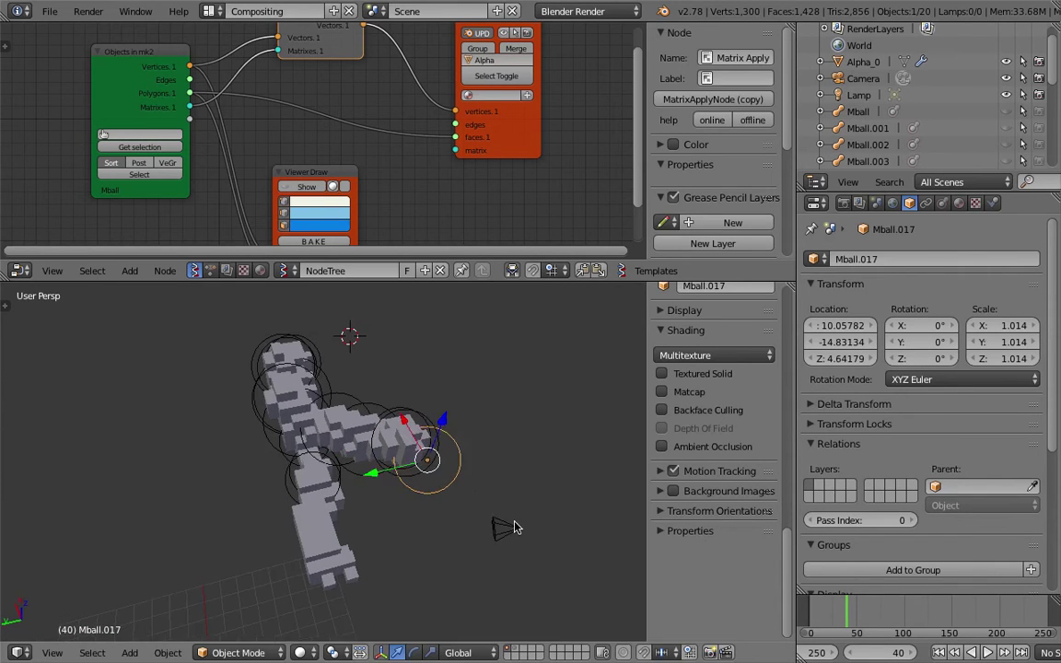
pyautogui.press('s')
pyautogui.click(544, 539)
pyautogui.click(851, 615)
pyautogui.moveTo(485, 477); pyautogui.dragTo(518, 490, button='middle')
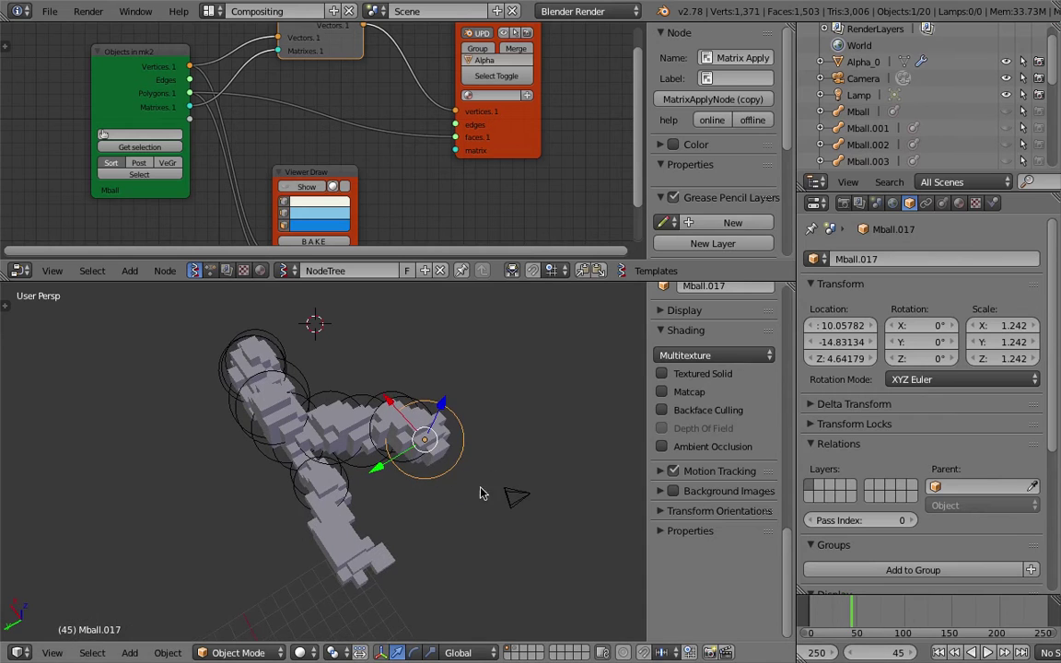
# Duplicate the branch's end metaball, scale the copy to 1.972 and refresh the block mesh at frame 26.
pyautogui.hotkey('shift', 'd')
pyautogui.click(502, 515)
pyautogui.press('s')
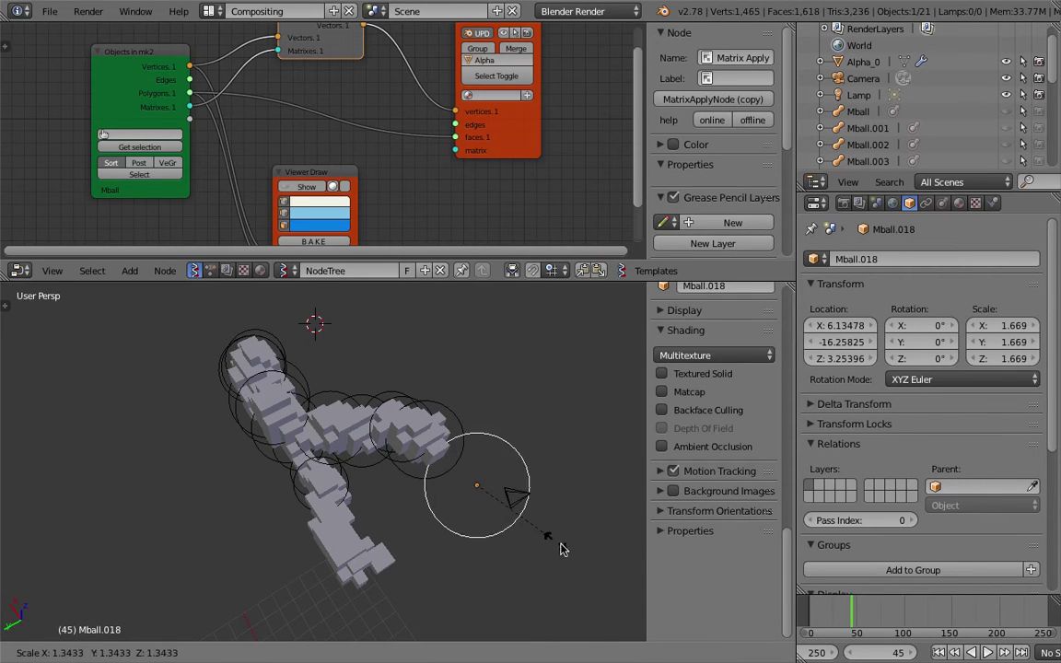
pyautogui.click(578, 552)
pyautogui.click(833, 619)
# Reposition the branch's large end metaball against the neighbouring metaball, with the block mesh refreshed at frame 54.
pyautogui.moveTo(460, 468); pyautogui.dragTo(429, 467, button='middle')
pyautogui.press('g')
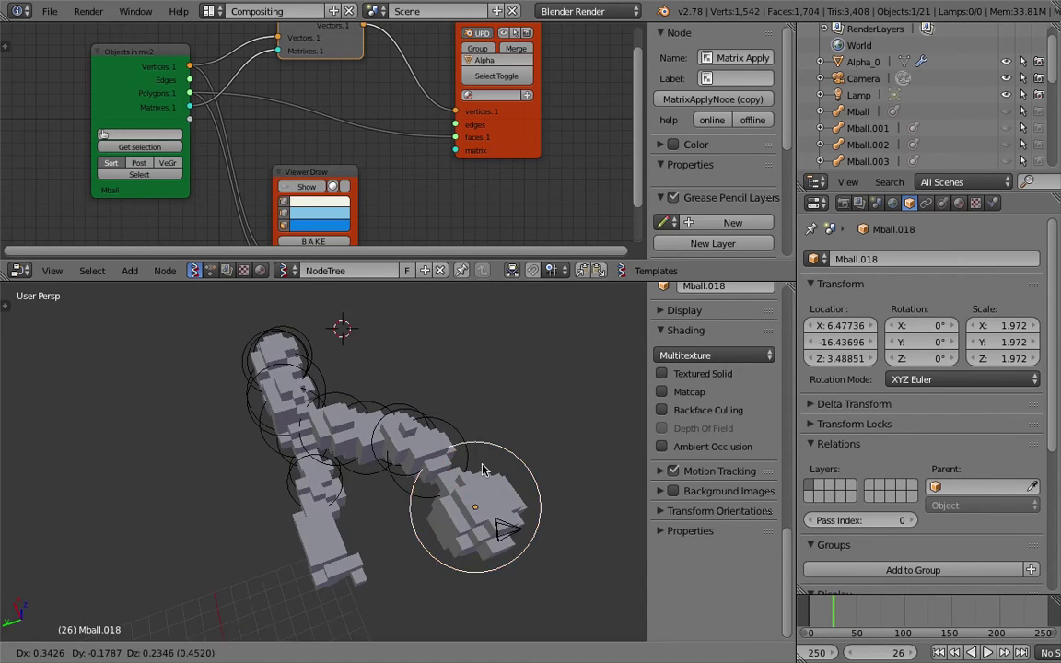
pyautogui.click(437, 449)
pyautogui.click(859, 611)
pyautogui.moveTo(558, 541); pyautogui.dragTo(473, 498, button='middle')
pyautogui.moveTo(339, 508); pyautogui.dragTo(356, 454, button='middle')
pyautogui.rightClick(454, 419)
pyautogui.moveTo(454, 419); pyautogui.dragTo(467, 446, button='middle')
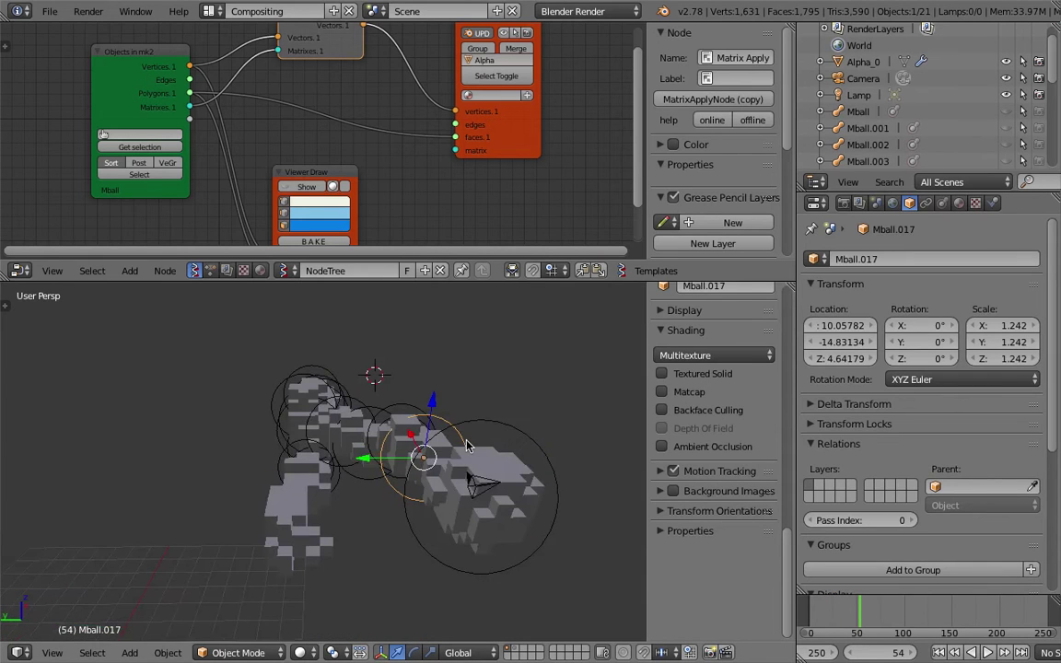
pyautogui.rightClick(475, 488)
pyautogui.press('g')
pyautogui.click(632, 439)
# Examine the Alpha_0 block mesh from other sides to see how its branches connect.
pyautogui.scroll(-2, 598, 440)
pyautogui.moveTo(526, 440); pyautogui.dragTo(241, 488, button='middle')
pyautogui.moveTo(308, 475); pyautogui.dragTo(462, 414, button='middle')
pyautogui.scroll(2, 308, 442)
pyautogui.rightClick(312, 459)
pyautogui.rightClick(266, 405)
pyautogui.scroll(2, 446, 417)
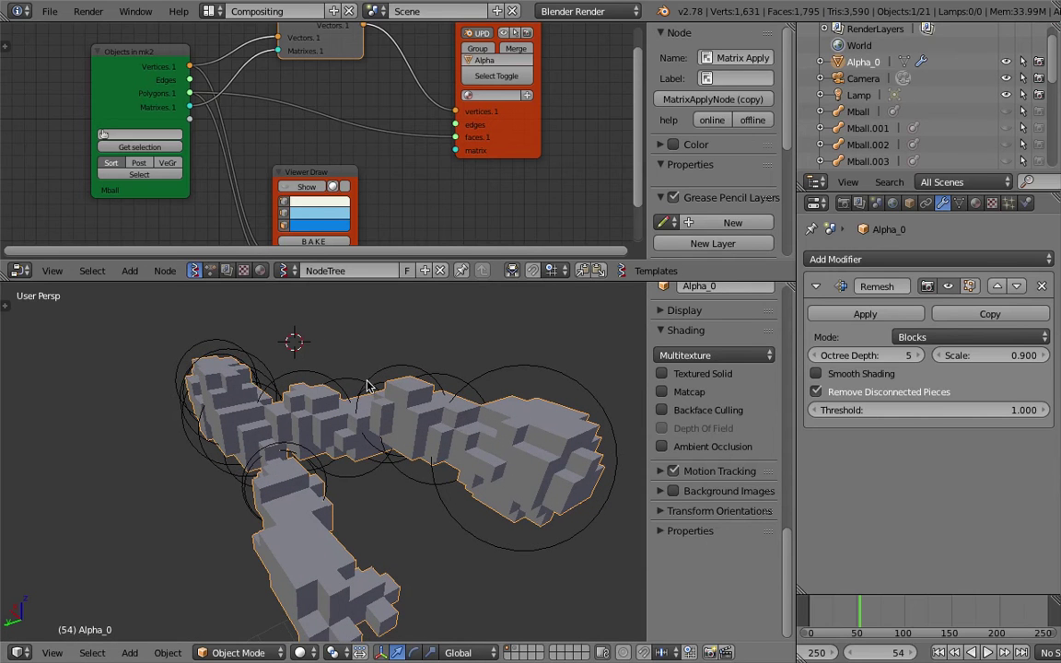
pyautogui.scroll(-2, 366, 385)
pyautogui.moveTo(367, 385); pyautogui.dragTo(401, 452, button='middle')
# Start animation playback for live mesh updates and move metaball Mball.004 near the fork slightly along positive Y.
pyautogui.rightClick(341, 504)
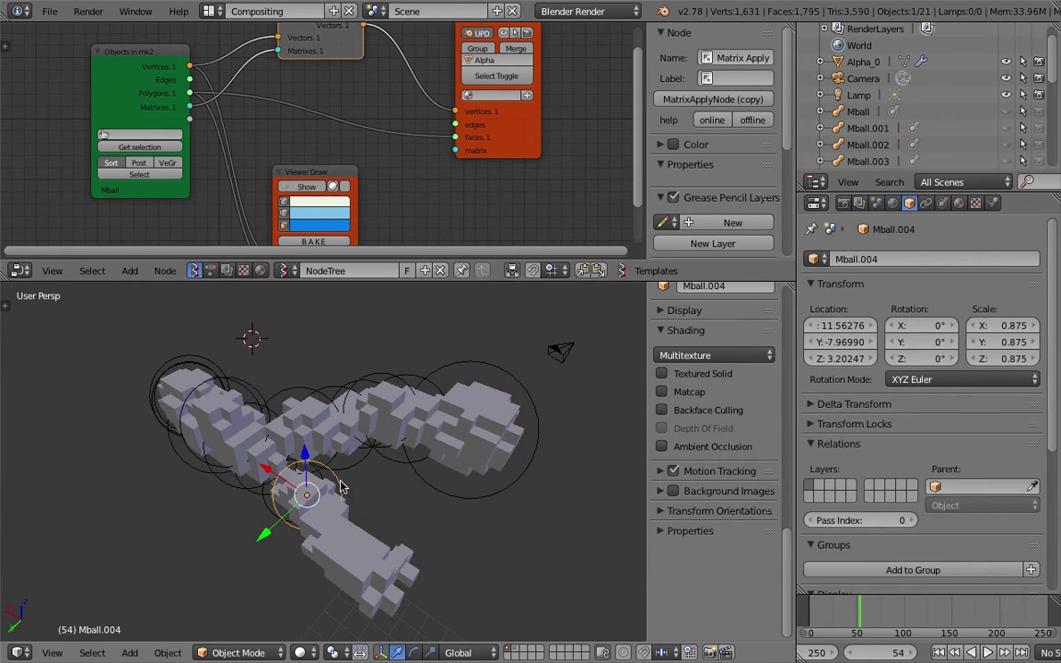
pyautogui.moveTo(341, 486); pyautogui.dragTo(734, 564, button='middle')
pyautogui.hotkey('alt', 'a')
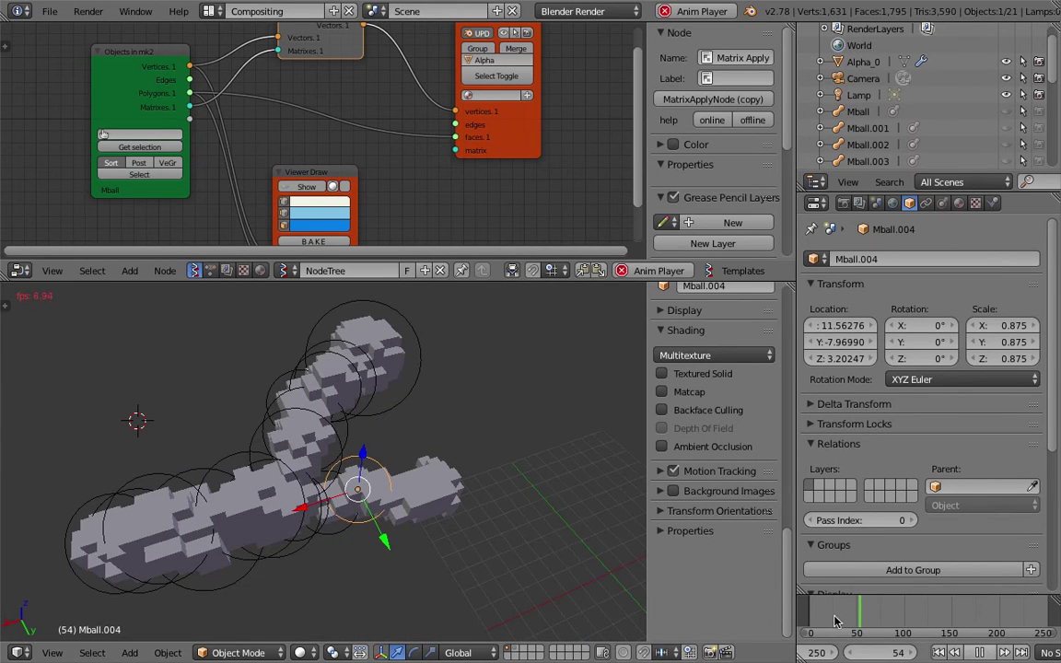
pyautogui.moveTo(516, 468); pyautogui.dragTo(303, 502, button='middle')
pyautogui.press('g')
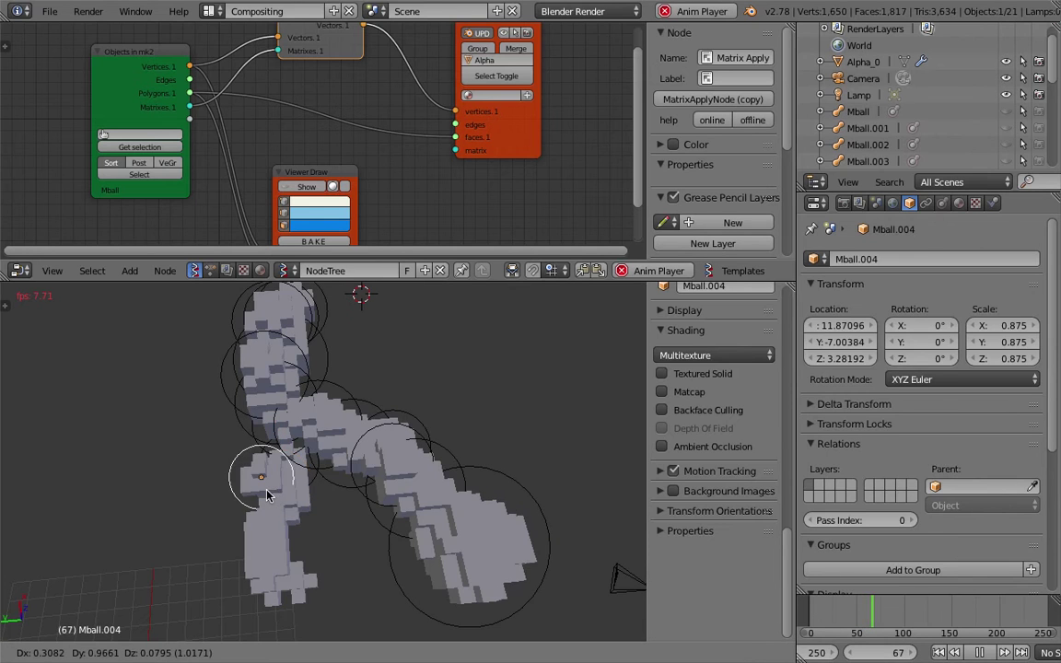
pyautogui.click(264, 502)
# Duplicate Mball.004 twice as a side branch, scaling the copies to 1.883 and 1.495, the last at about X 14.43, Y -1.28, Z 4.03.
pyautogui.hotkey('shift', 'd')
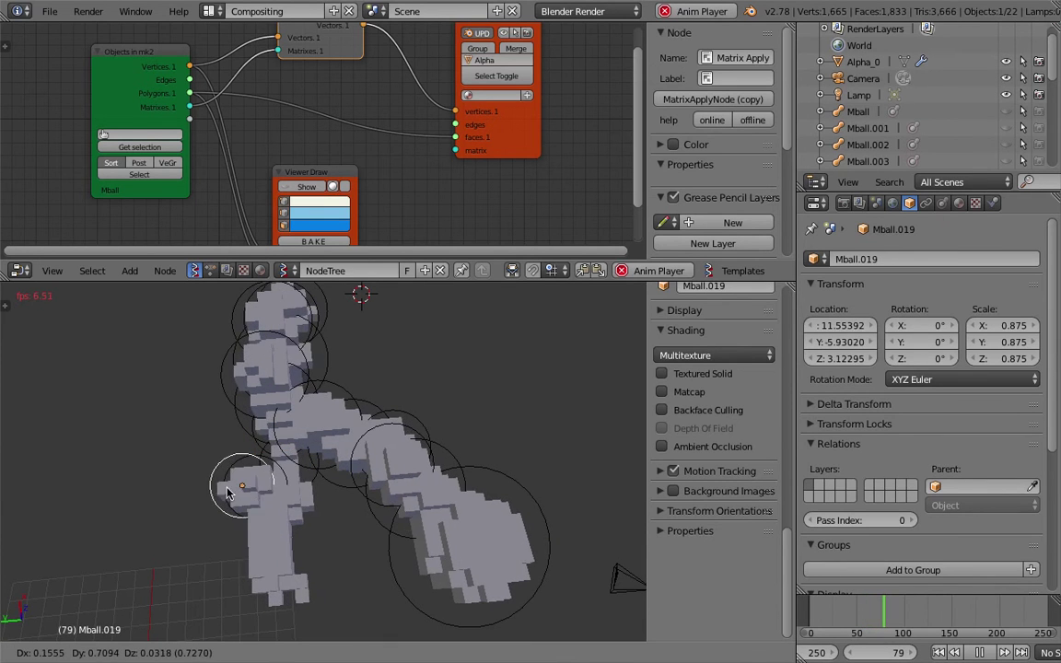
pyautogui.click(297, 531)
pyautogui.hotkey('shift', 'd')
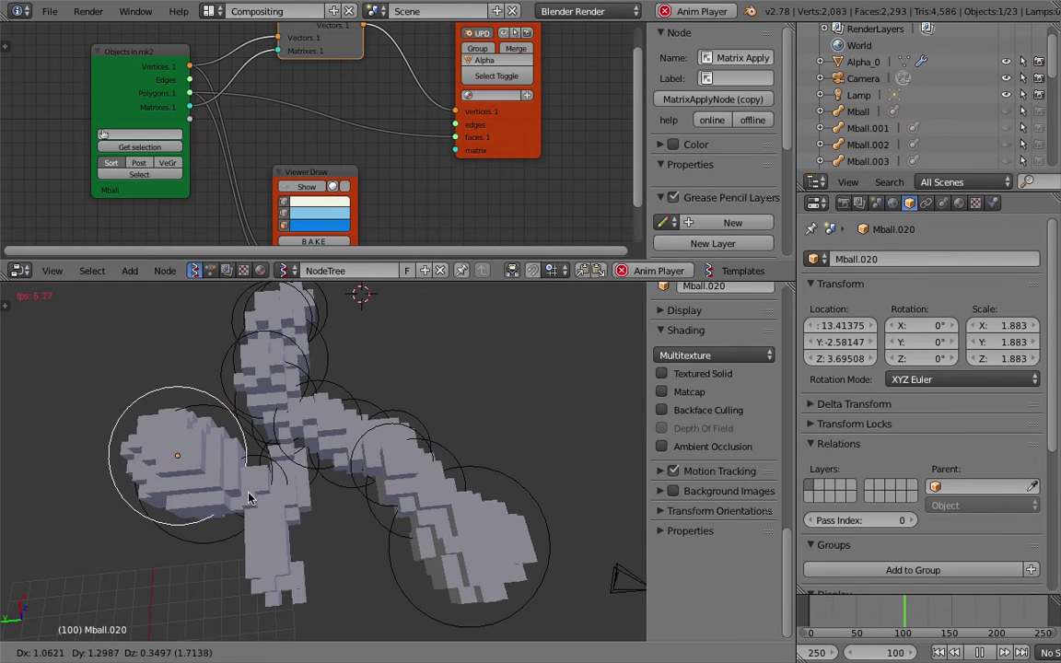
pyautogui.click(245, 495)
pyautogui.press('s')
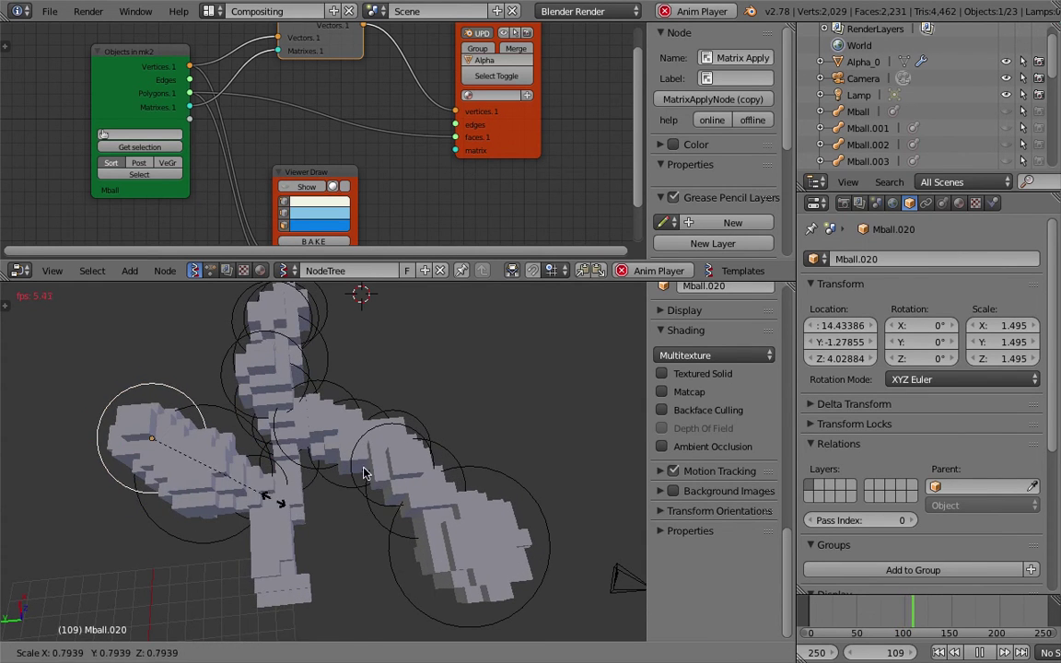
pyautogui.click(274, 499)
pyautogui.moveTo(364, 472); pyautogui.dragTo(221, 446, button='middle')
pyautogui.click(979, 652)
# Lower the Remesh octree depth of Alpha_0 to 4 and check the coarser blocks in wireframe and solid shading.
pyautogui.moveTo(497, 493); pyautogui.dragTo(479, 516, button='middle')
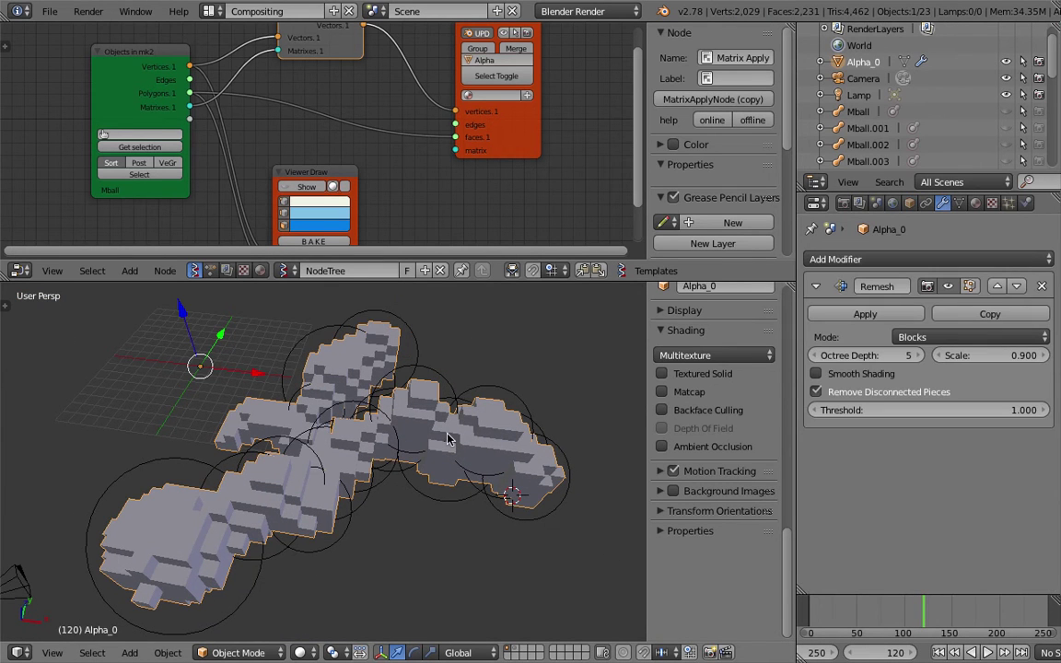
pyautogui.click(817, 358)
pyautogui.moveTo(498, 420); pyautogui.dragTo(222, 321, button='middle')
pyautogui.moveTo(346, 385)
pyautogui.mouseDown(button='middle')
pyautogui.moveTo(339, 395)
pyautogui.moveTo(406, 474)
pyautogui.moveTo(523, 418)
pyautogui.moveTo(555, 449)
pyautogui.moveTo(513, 433)
pyautogui.moveTo(522, 441)
pyautogui.mouseUp(button='middle')
pyautogui.press('z')
pyautogui.rightClick(555, 449)
pyautogui.press('z')
pyautogui.rightClick(518, 452)
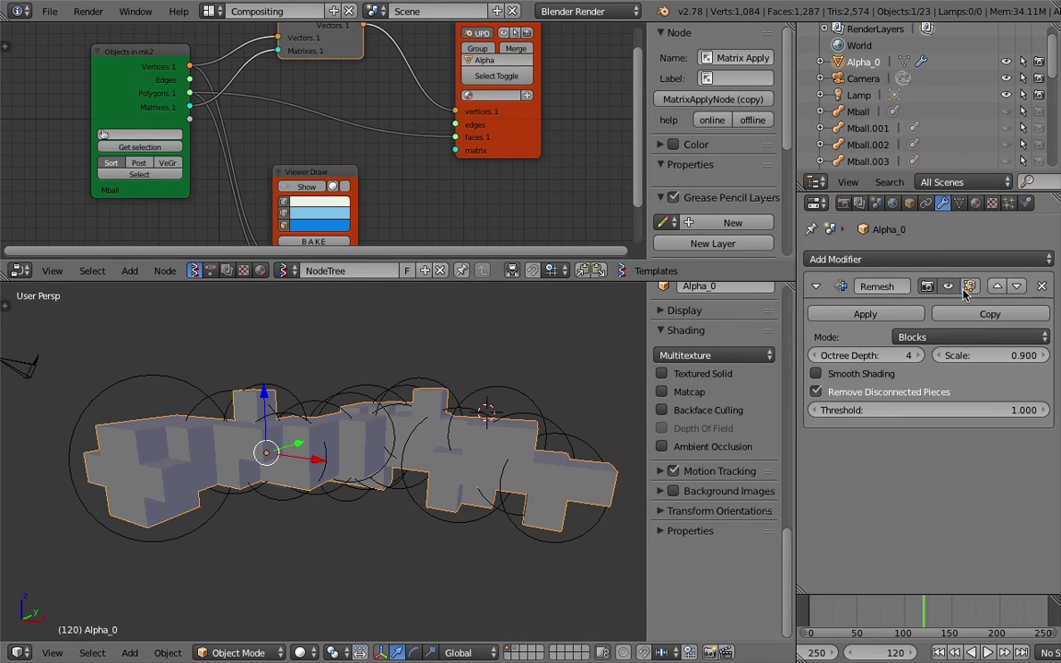
# Add a Bevel modifier below Remesh on Alpha_0 and inspect the block edges.
pyautogui.click(841, 259)
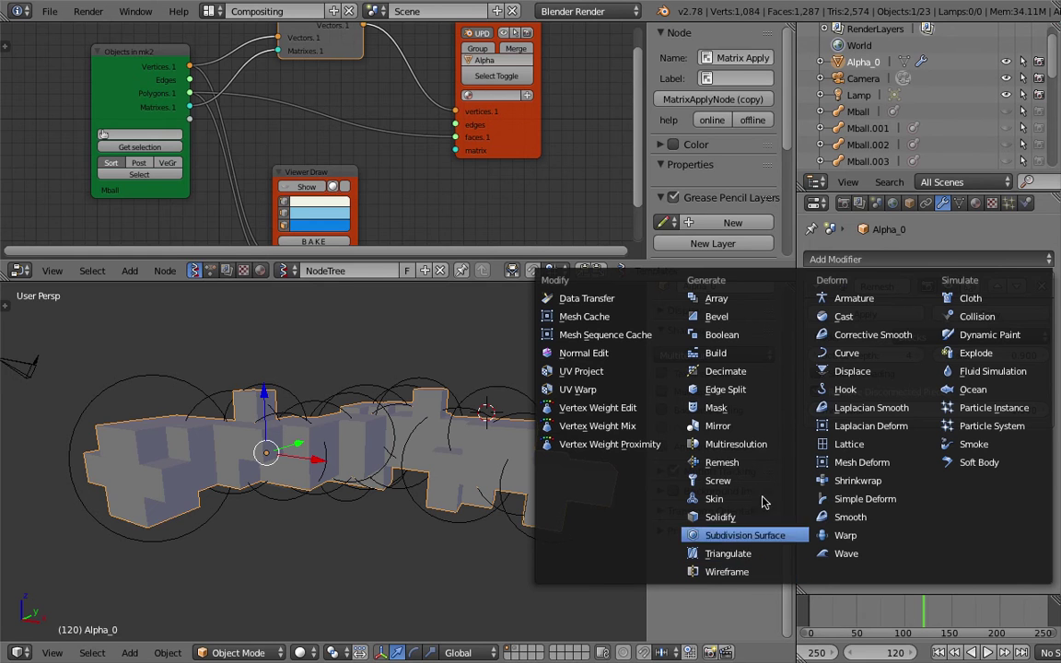
pyautogui.click(716, 315)
pyautogui.moveTo(539, 434); pyautogui.dragTo(577, 428, button='middle')
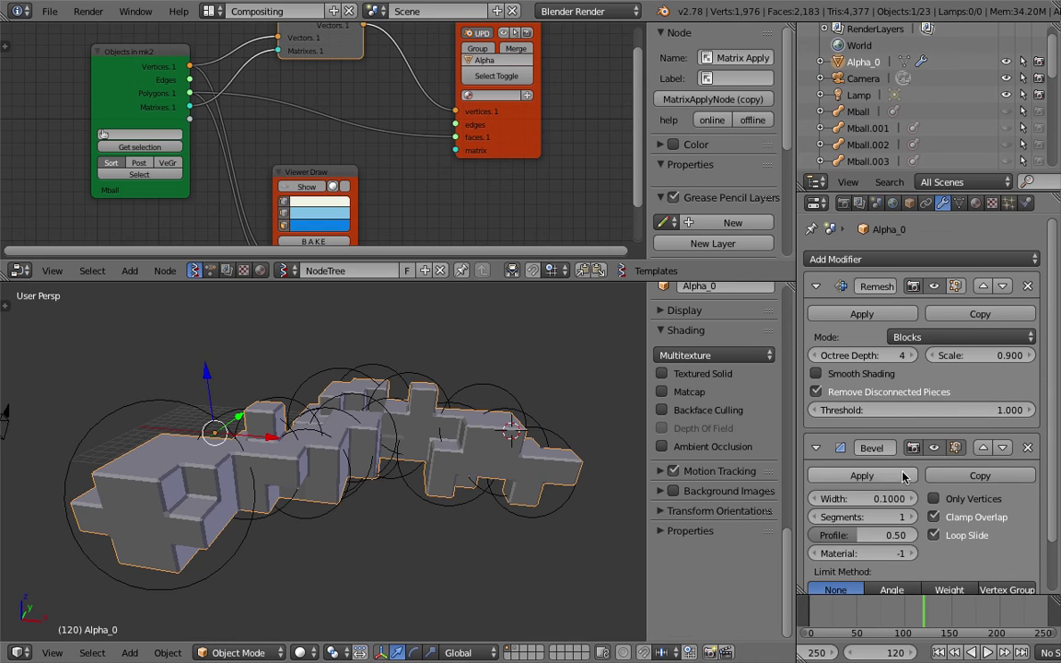
pyautogui.scroll(-2, 902, 500)
pyautogui.moveTo(486, 468); pyautogui.dragTo(458, 459, button='middle')
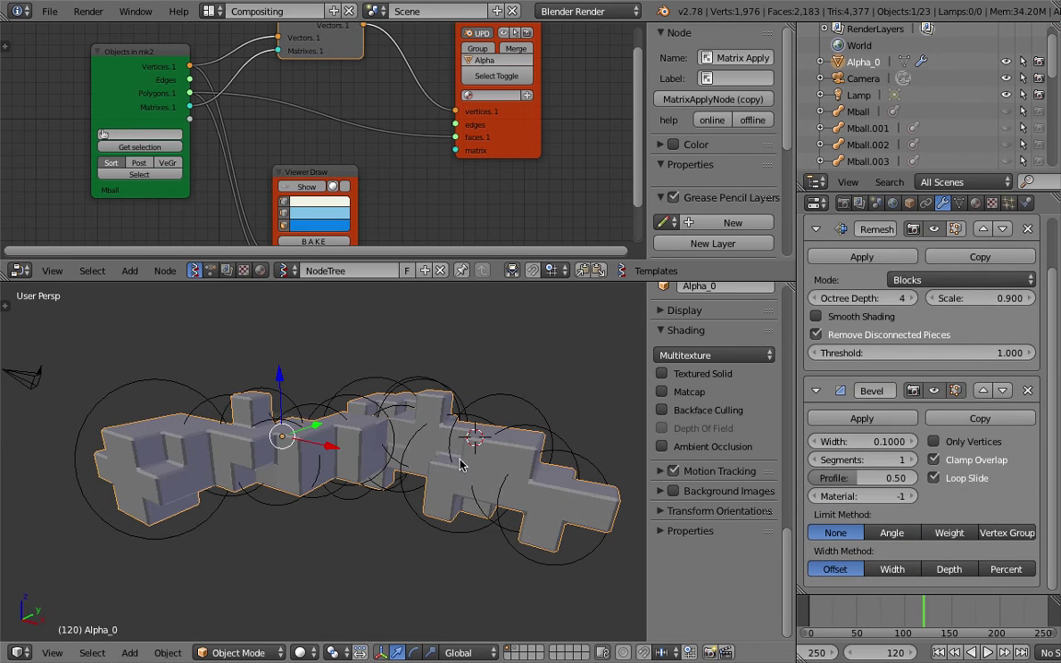
# Try 2 segments and different widths on the Bevel modifier, and remove it from Alpha_0.
pyautogui.click(904, 461)
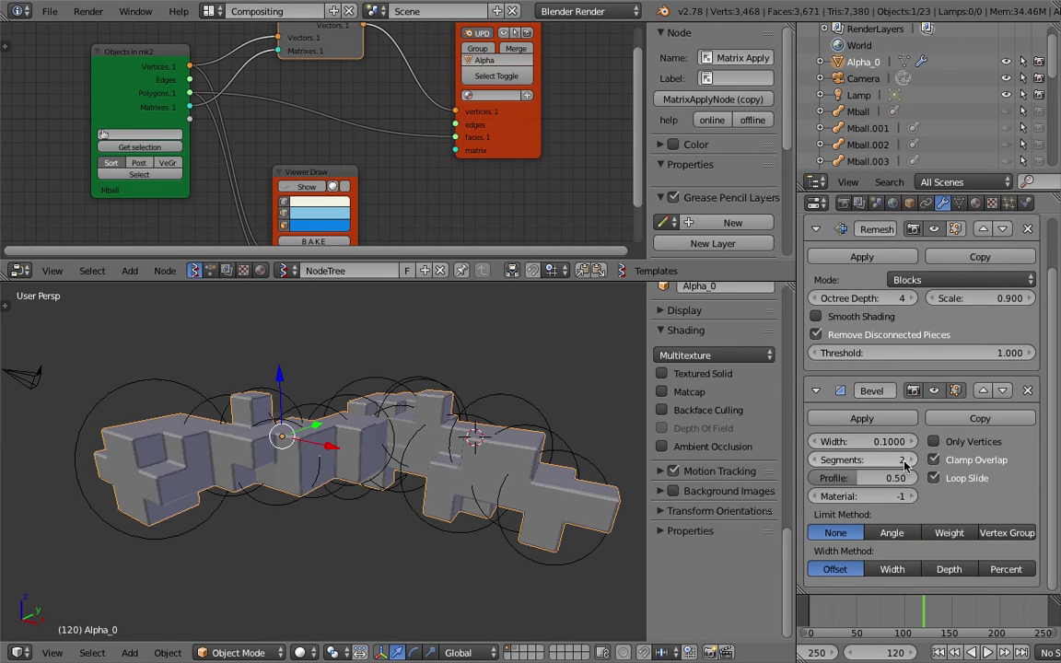
pyautogui.click(815, 461)
pyautogui.moveTo(845, 447); pyautogui.dragTo(1059, 447)
pyautogui.moveTo(976, 441); pyautogui.dragTo(852, 446)
pyautogui.click(1028, 392)
pyautogui.moveTo(473, 443); pyautogui.dragTo(443, 419, button='middle')
pyautogui.scroll(1, 438, 431)
pyautogui.scroll(-1, 443, 441)
pyautogui.rightClick(444, 417)
pyautogui.rightClick(350, 422)
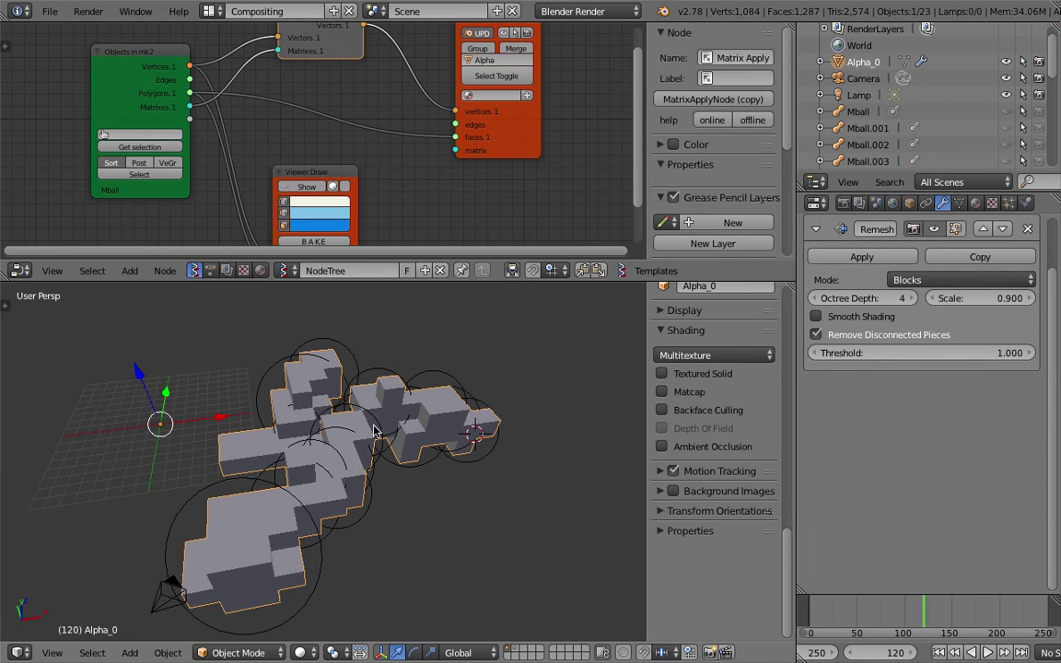
pyautogui.moveTo(375, 431); pyautogui.dragTo(396, 396, button='middle')
# Hide the node editor's properties sidebar and enlarge the node editor to fit the whole node tree.
pyautogui.scroll(-3, 350, 147)
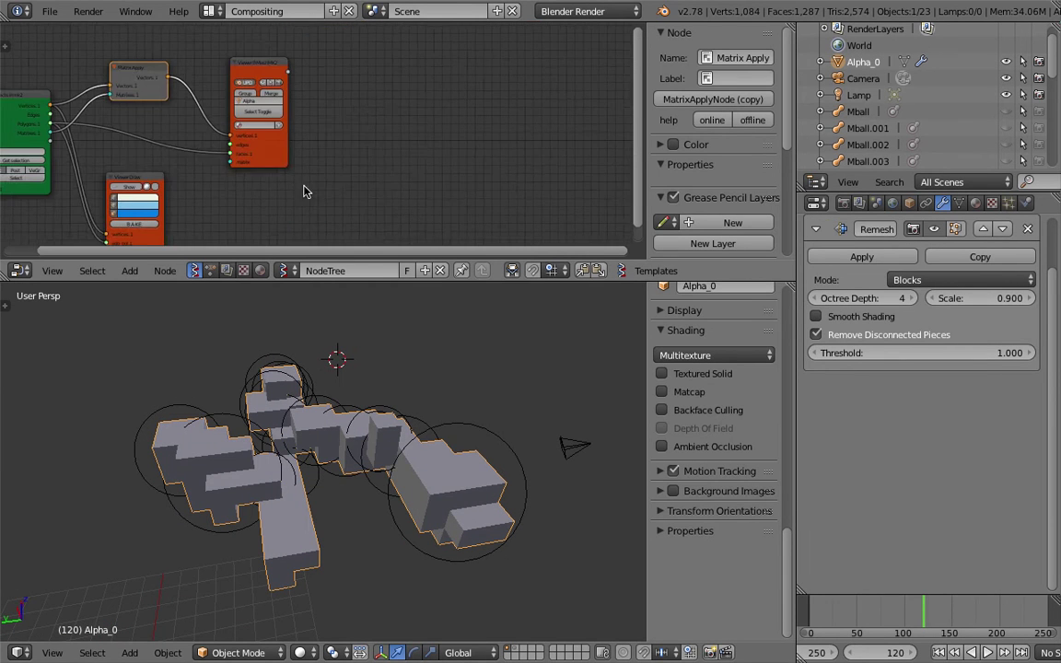
pyautogui.scroll(-1, 306, 191)
pyautogui.moveTo(537, 281); pyautogui.dragTo(589, 234)
pyautogui.moveTo(647, 172); pyautogui.dragTo(782, 202)
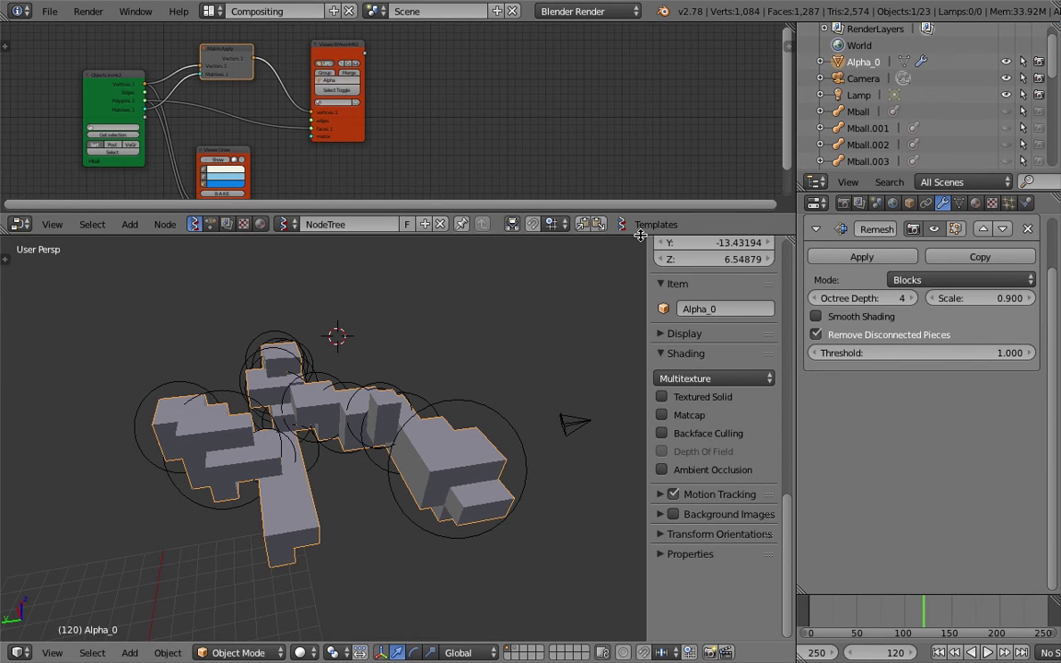
pyautogui.moveTo(638, 234); pyautogui.dragTo(638, 297)
pyautogui.moveTo(513, 122); pyautogui.dragTo(493, 128, button='middle')
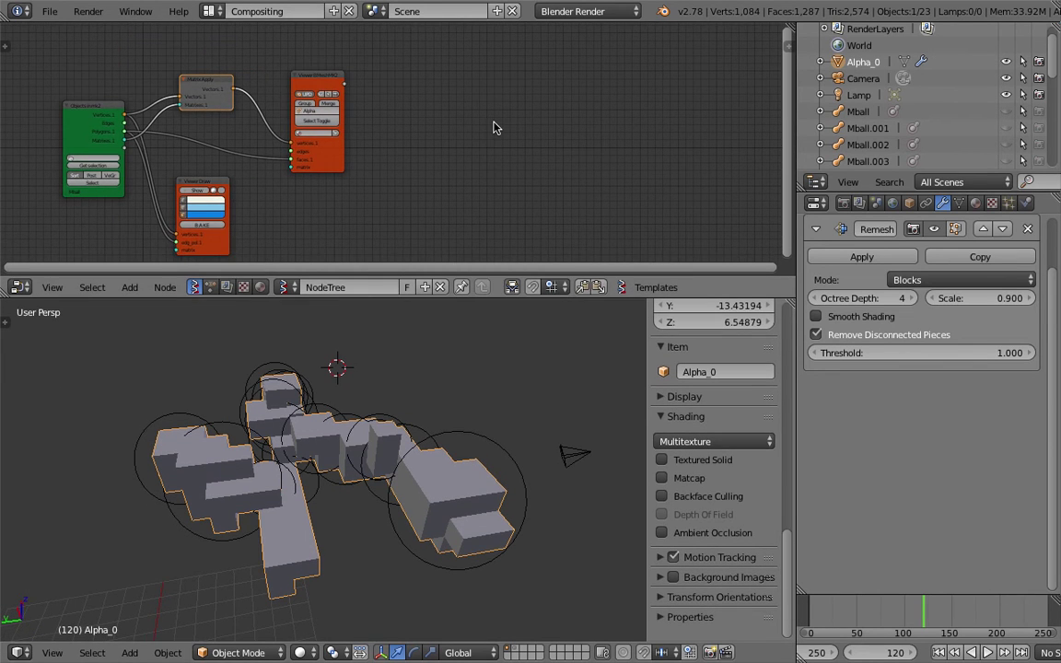
# Duplicate the Objects in mk2 node into the free space beyond Viewer BMeshMK2 and save over the existing blend file.
pyautogui.click(69, 106)
pyautogui.click(69, 105)
pyautogui.hotkey('shift', 'd')
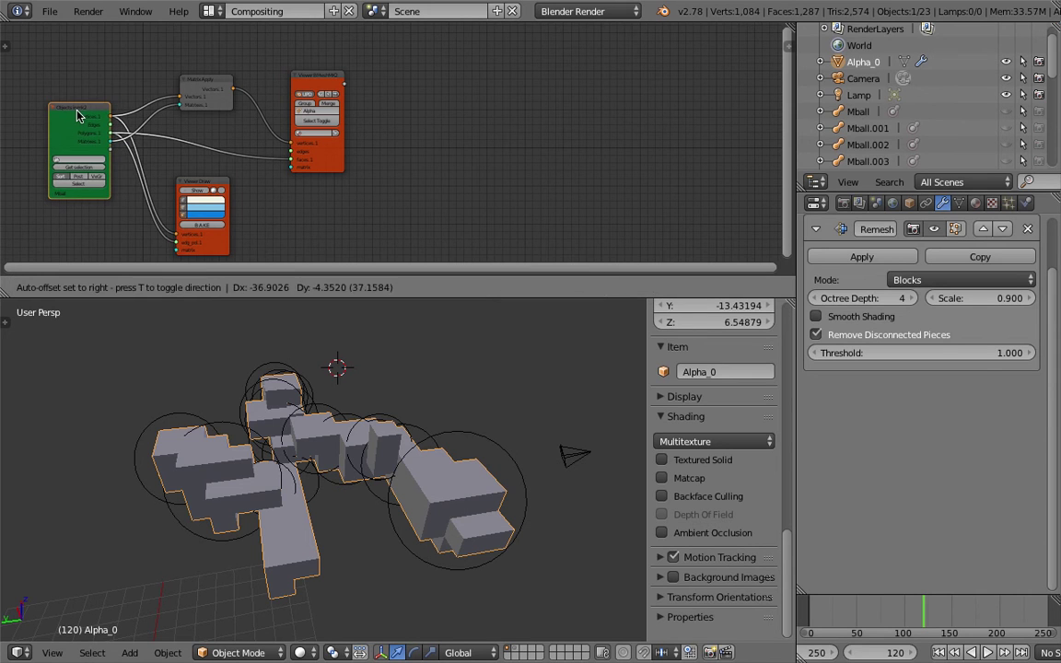
pyautogui.click(509, 113)
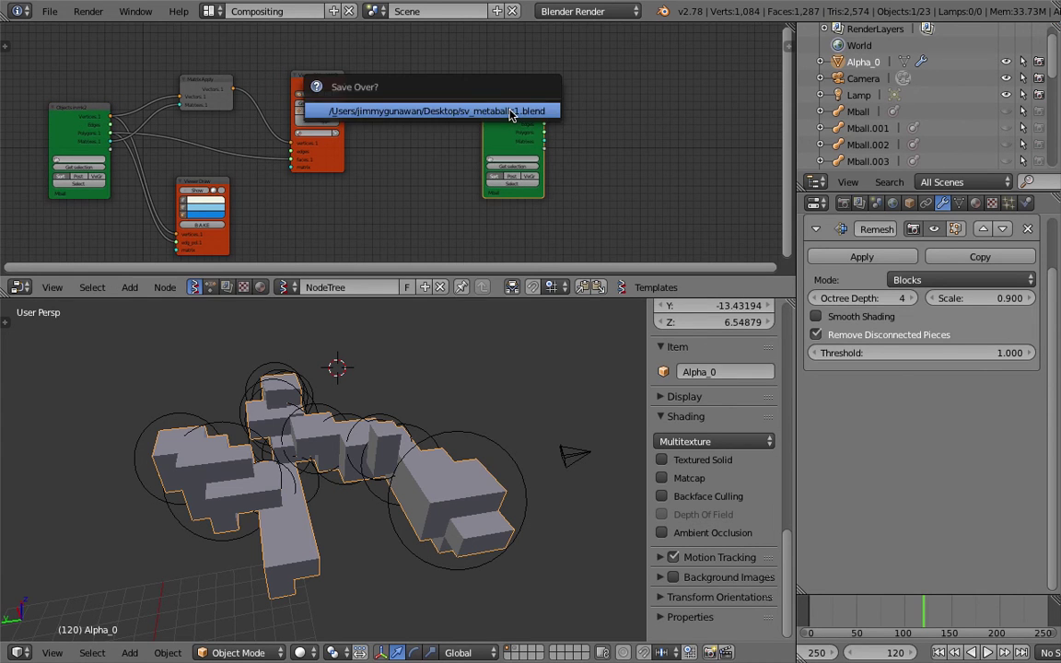
# Load the selected Alpha_0 object into the duplicated Objects in mk2 node and adjust the node's position.
pyautogui.scroll(1, 566, 158)
pyautogui.click(554, 171)
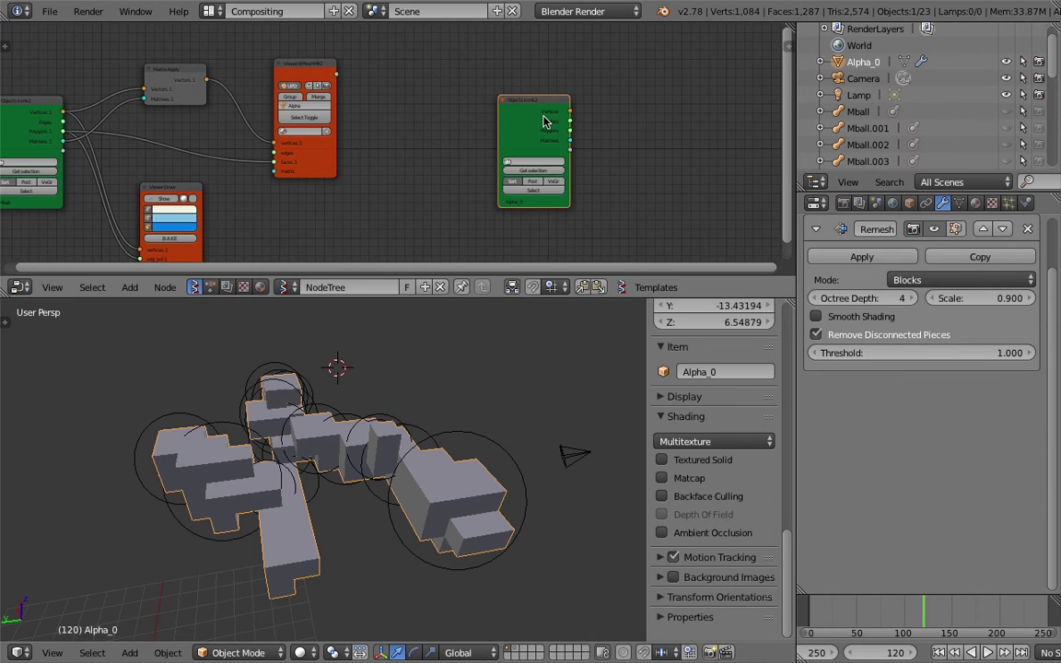
pyautogui.moveTo(546, 118); pyautogui.dragTo(534, 121)
# Compare the original metaball node chain with the new Objects in mk2 node holding Alpha_0.
pyautogui.moveTo(604, 125); pyautogui.dragTo(737, 122, button='middle')
pyautogui.scroll(3, 147, 222)
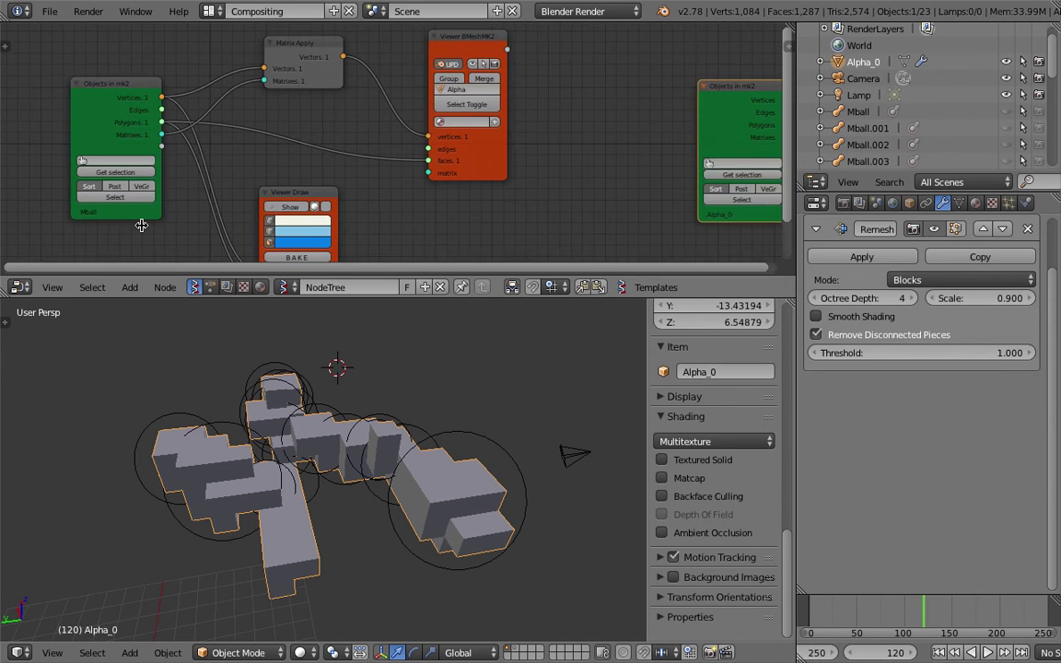
pyautogui.moveTo(142, 225); pyautogui.dragTo(405, 196, button='middle')
pyautogui.scroll(6, 420, 196)
pyautogui.scroll(-5, 332, 219)
pyautogui.moveTo(640, 162); pyautogui.dragTo(232, 180, button='middle')
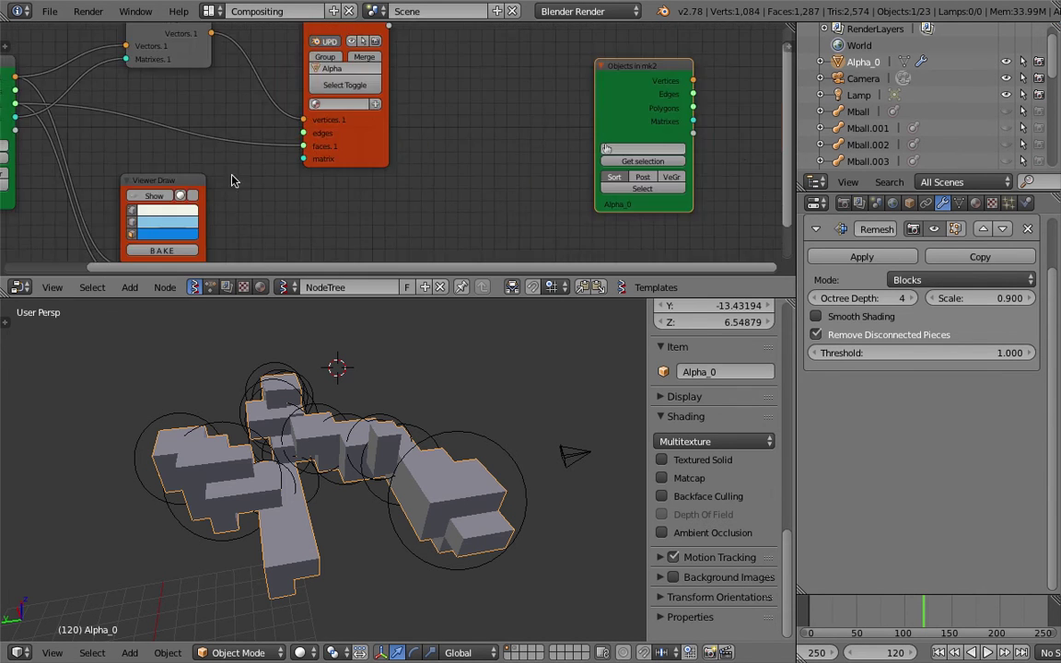
pyautogui.scroll(3, 455, 170)
pyautogui.moveTo(455, 170); pyautogui.dragTo(196, 133, button='middle')
pyautogui.moveTo(439, 187); pyautogui.dragTo(305, 227, button='middle')
pyautogui.moveTo(452, 154); pyautogui.dragTo(435, 167, button='middle')
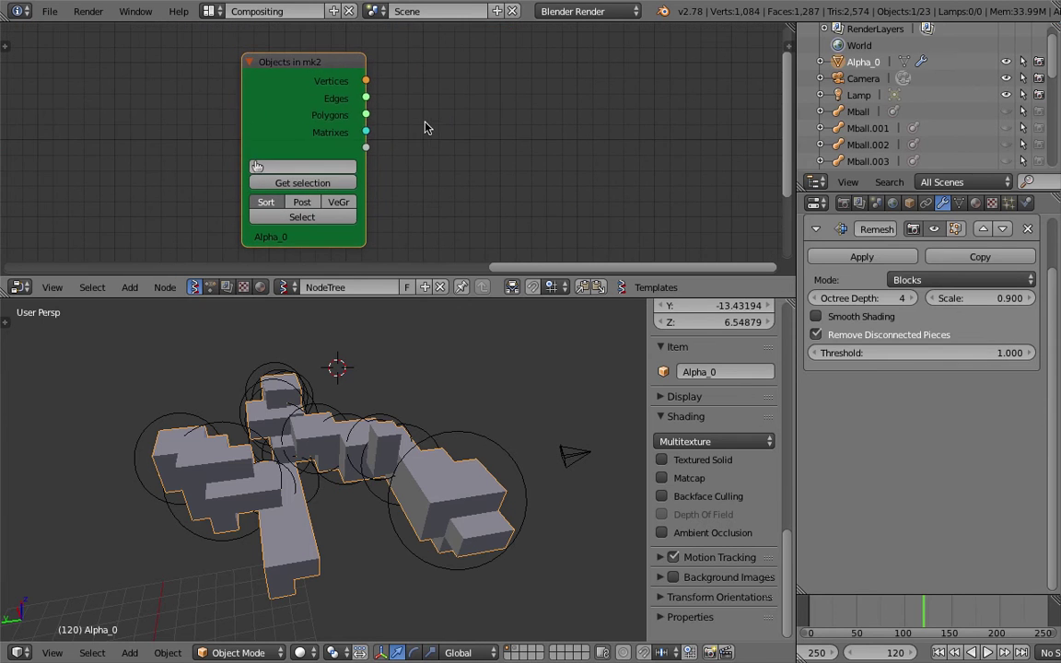
pyautogui.scroll(-3, 342, 164)
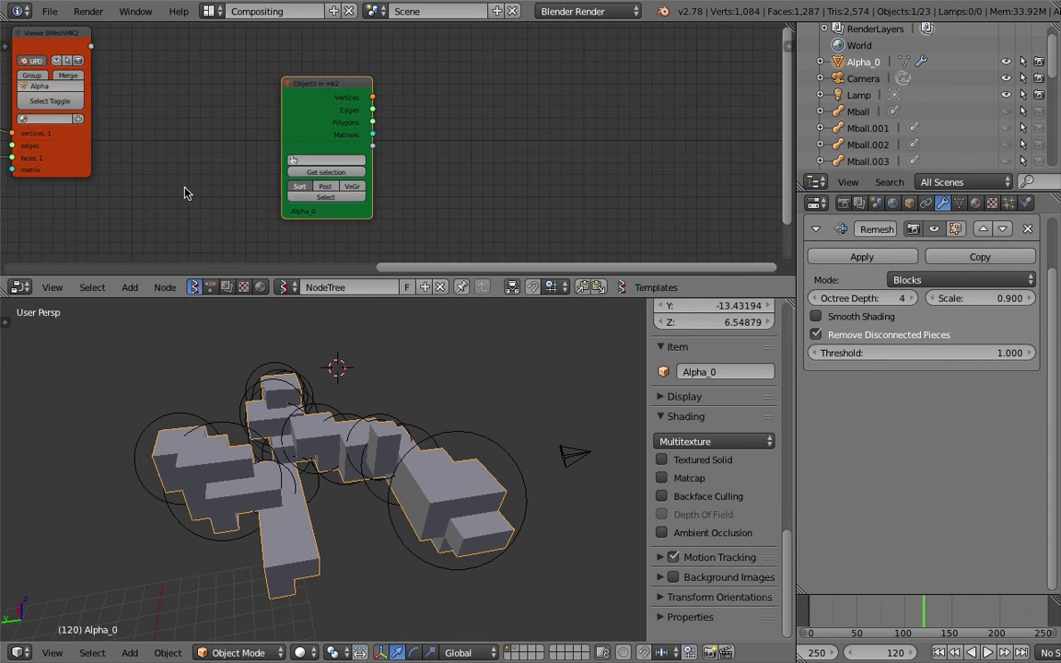
pyautogui.keyDown('ctrl'); pyautogui.scroll(6, 184, 184); pyautogui.keyUp('ctrl')
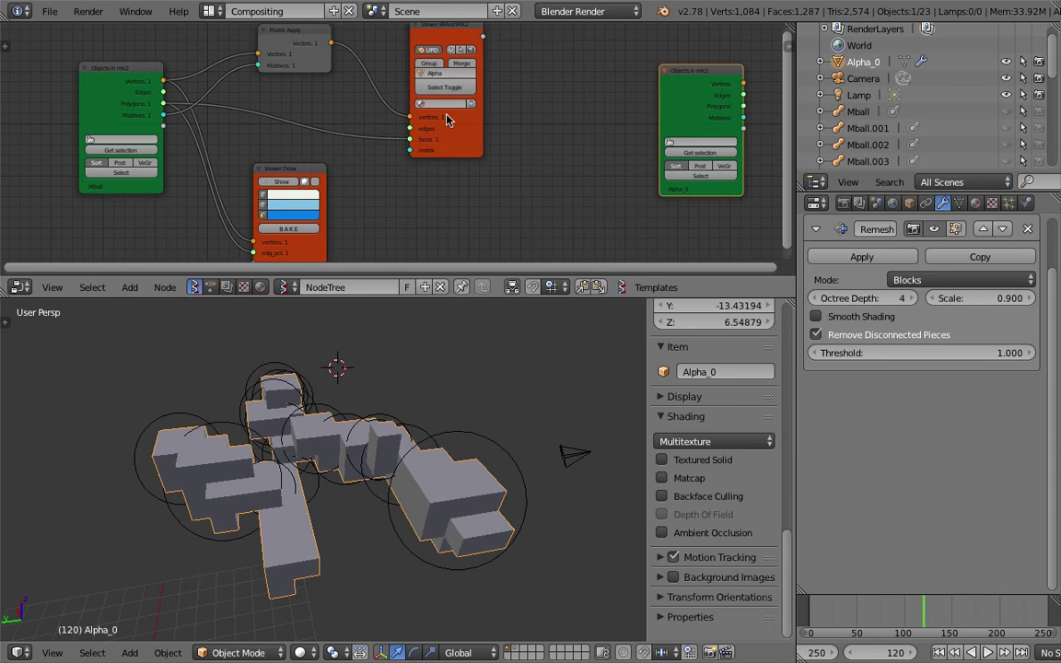
pyautogui.keyDown('ctrl'); pyautogui.scroll(-4, 350, 199); pyautogui.keyUp('ctrl')
pyautogui.keyDown('ctrl'); pyautogui.scroll(-3, 371, 166); pyautogui.keyUp('ctrl')
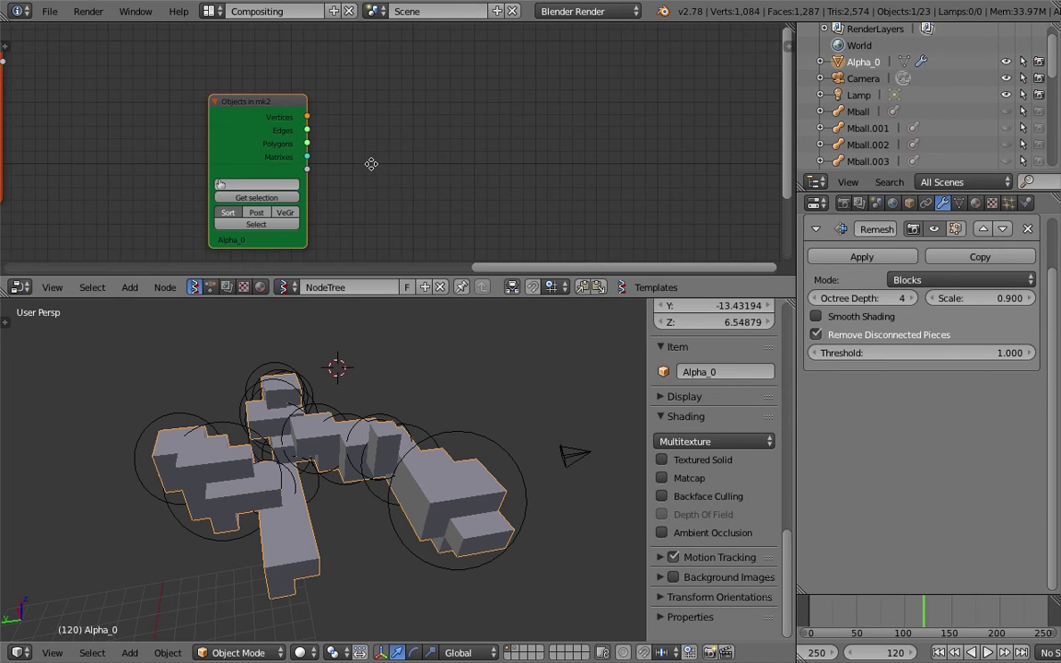
pyautogui.scroll(2, 371, 164)
pyautogui.scroll(2, 242, 205)
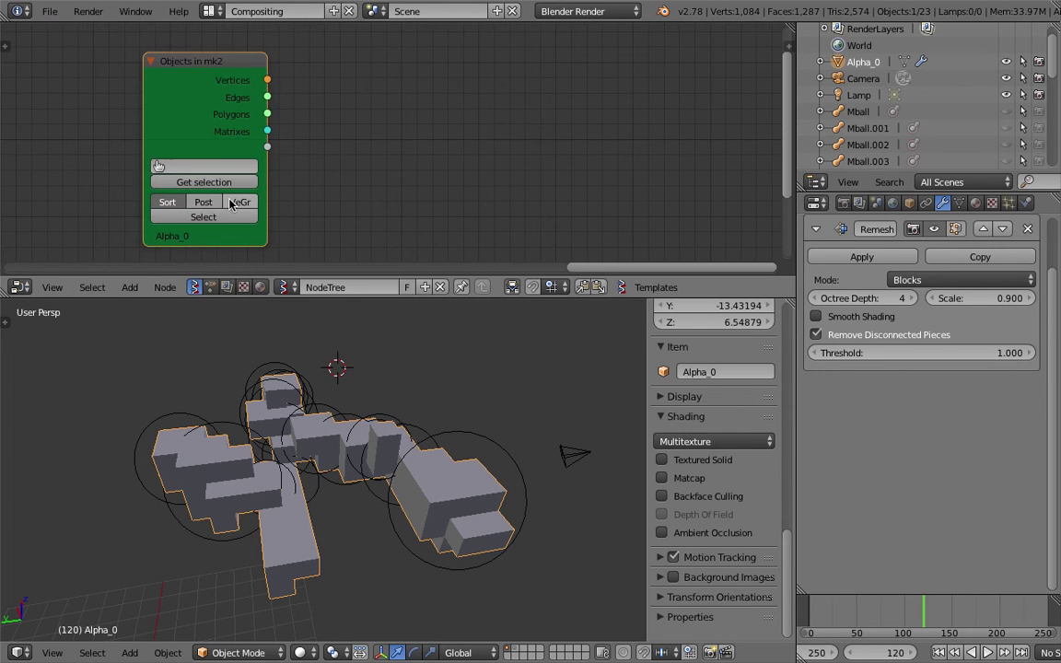
# Toggle Post on the Alpha_0 input node and feed its vertices into a new Randomize input vertices node with X, Y and Z amplitudes of 0.54.
pyautogui.click(212, 203)
pyautogui.moveTo(421, 139); pyautogui.dragTo(416, 128, button='middle')
pyautogui.press('space')
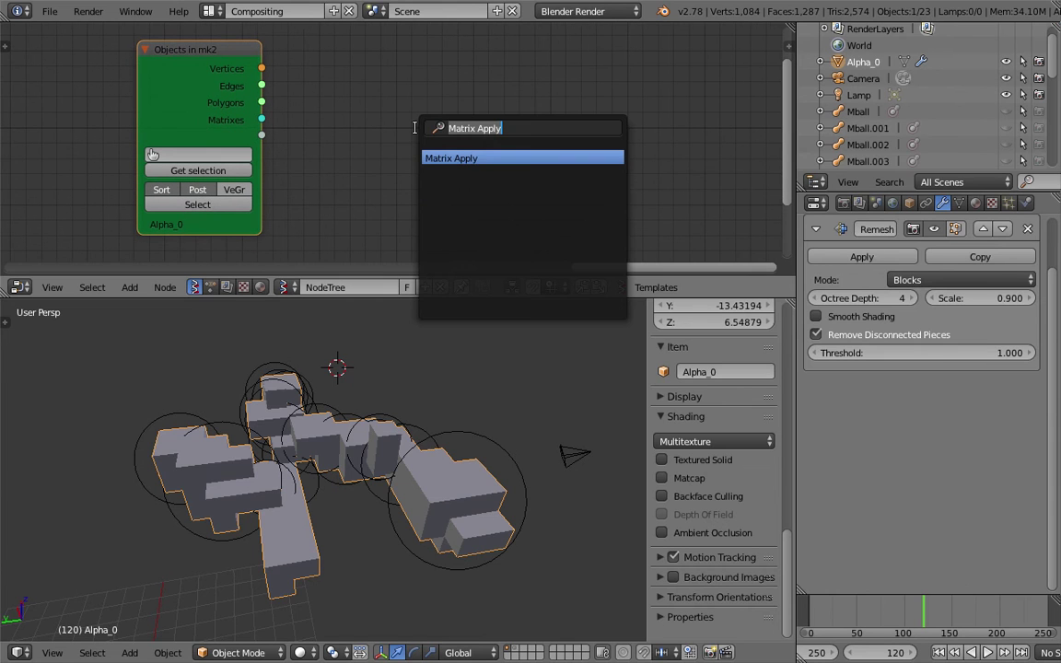
pyautogui.write('random')
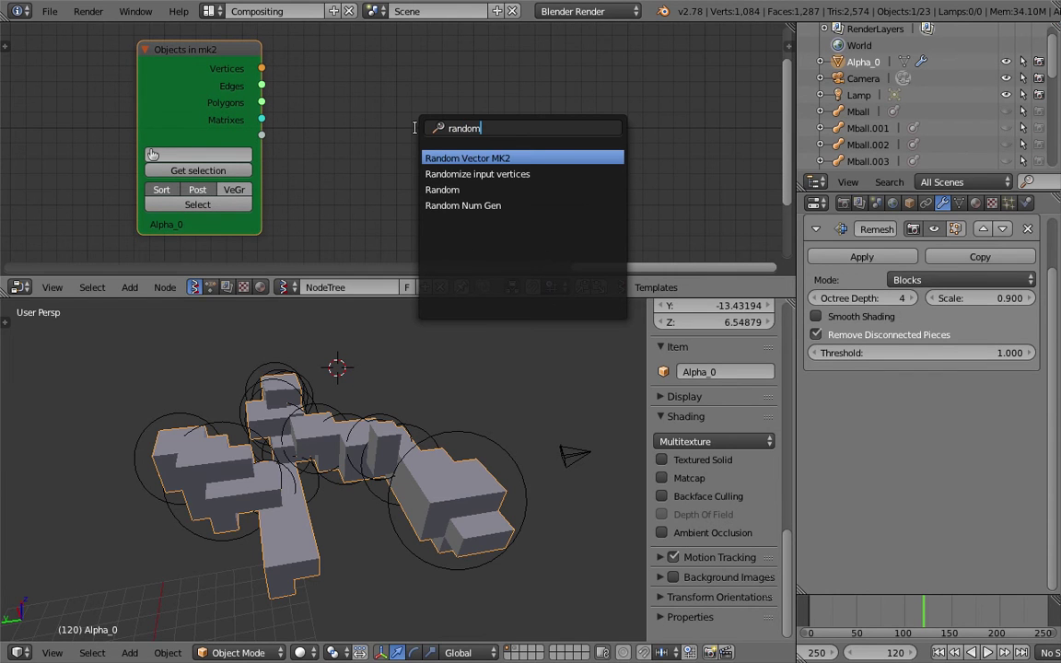
pyautogui.press('Down')
pyautogui.press('Return')
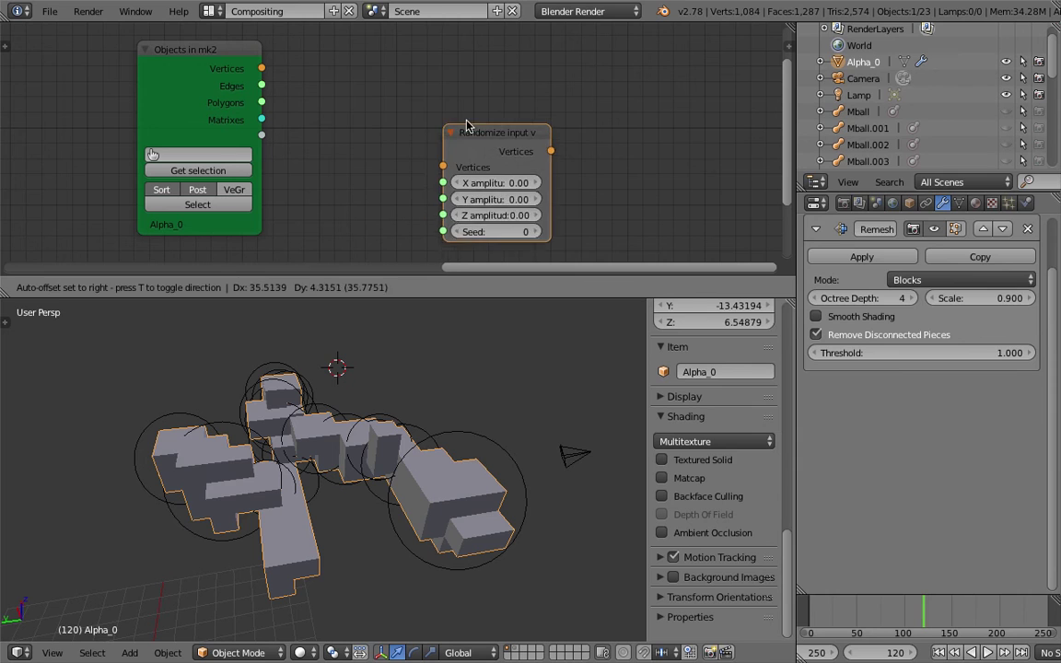
pyautogui.click(394, 83)
pyautogui.moveTo(263, 68); pyautogui.dragTo(385, 125)
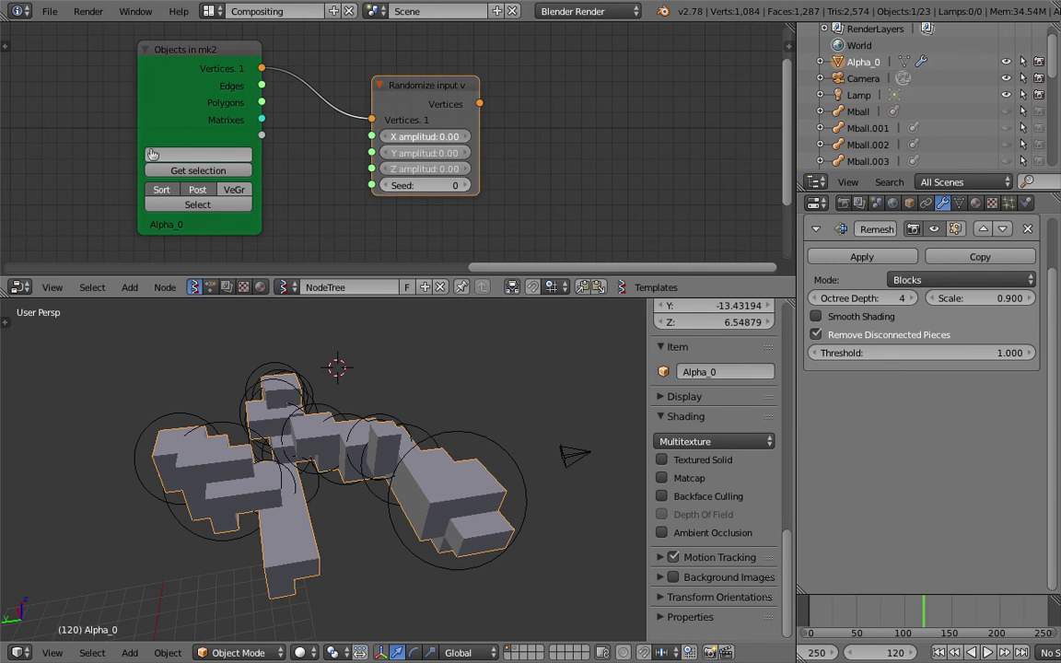
# Add a Viewer Draw node and connect the randomized vertices and Alpha_0's polygons to it.
pyautogui.press('space')
pyautogui.write('view')
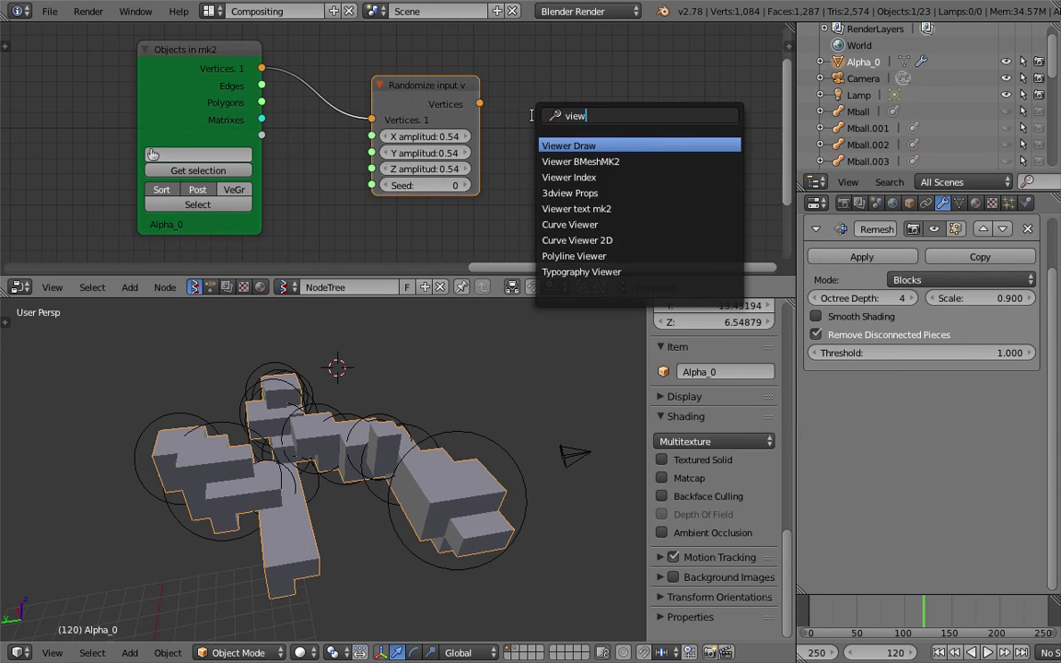
pyautogui.press('Return')
pyautogui.click(559, 67)
pyautogui.moveTo(479, 103); pyautogui.dragTo(559, 179)
pyautogui.moveTo(551, 411); pyautogui.dragTo(530, 410, button='middle')
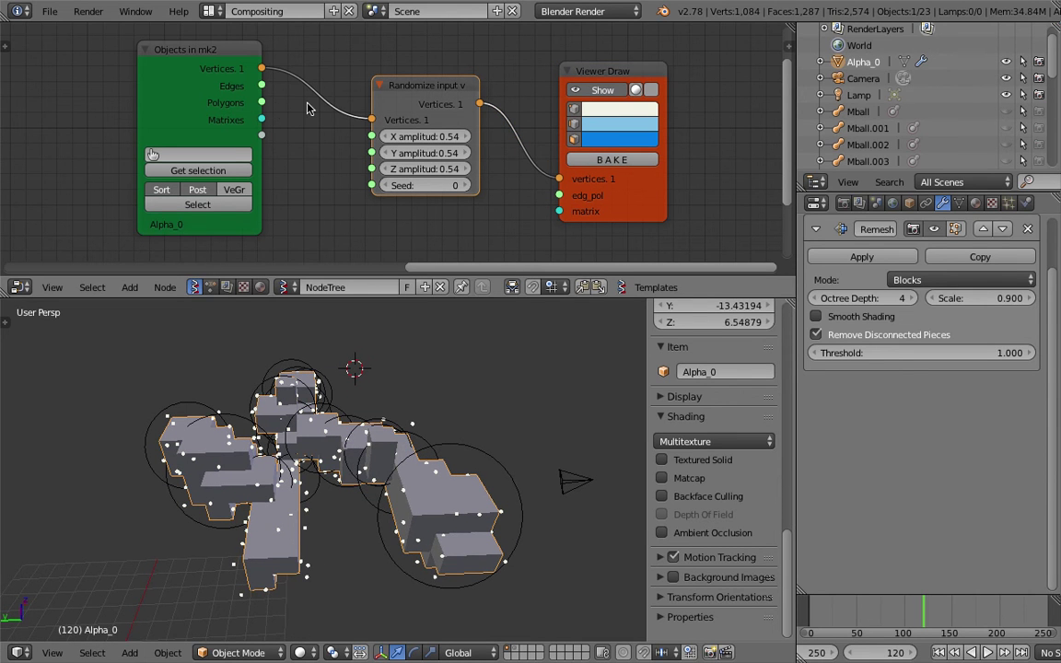
pyautogui.moveTo(262, 103); pyautogui.dragTo(558, 195)
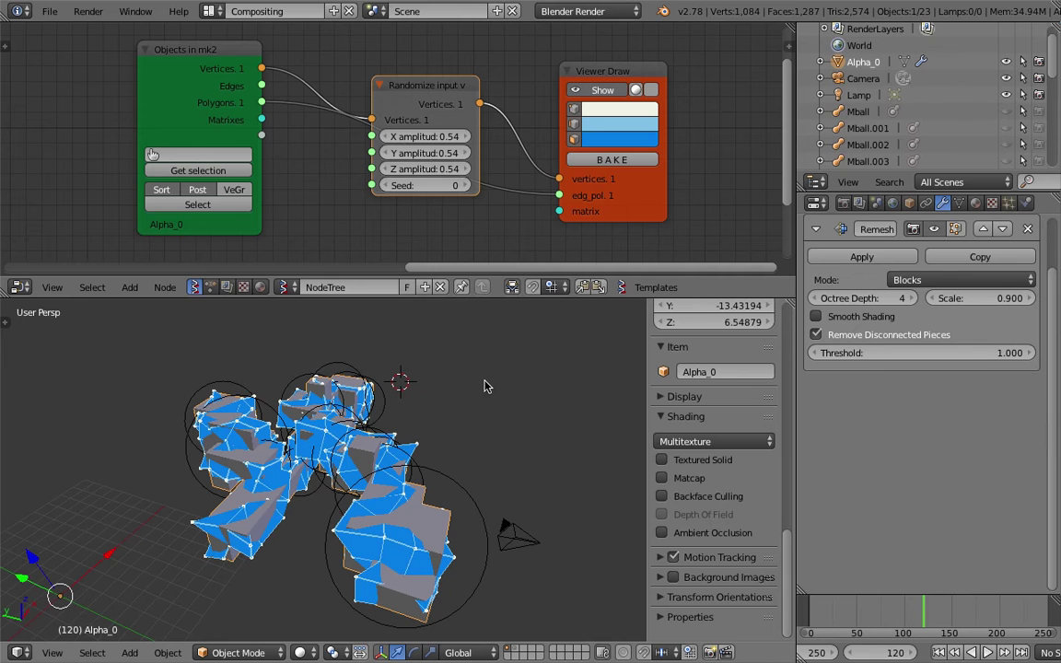
pyautogui.moveTo(428, 523); pyautogui.dragTo(516, 509, button='middle')
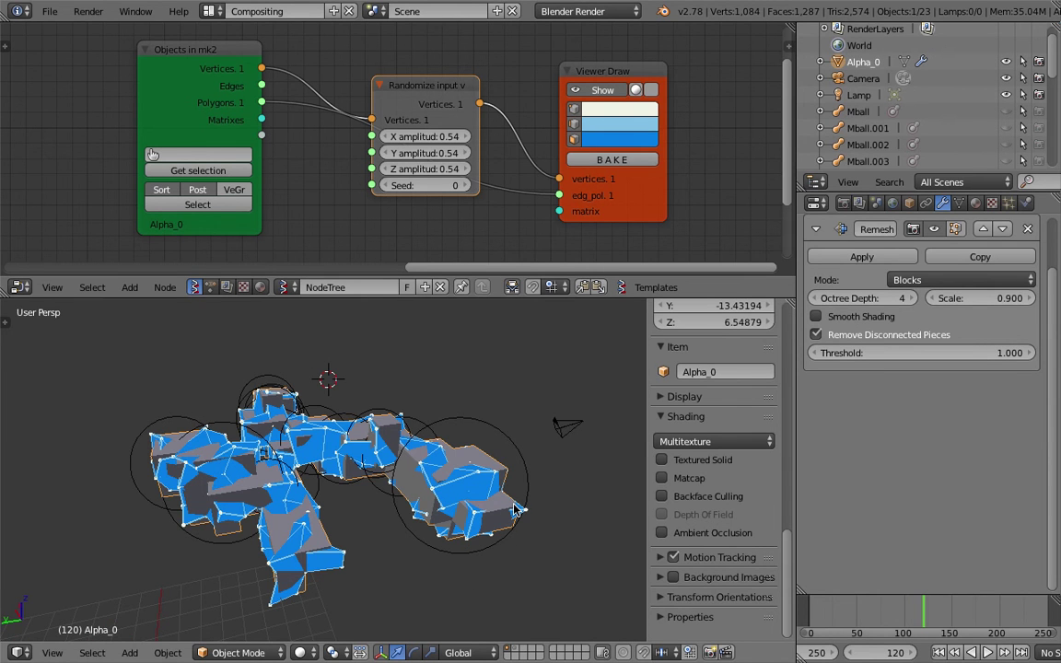
# Hide the Alpha_0 object and inspect the randomized mesh preview in wireframe and solid shading.
pyautogui.click(1006, 62)
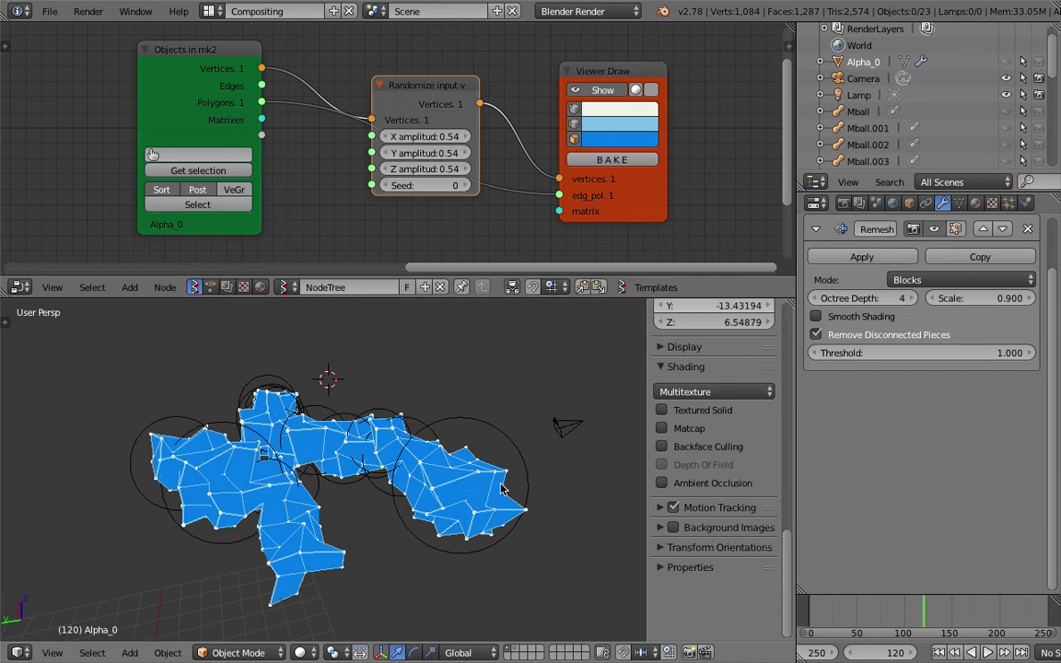
pyautogui.moveTo(424, 465); pyautogui.dragTo(312, 490, button='middle')
pyautogui.press('a')
pyautogui.press('a')
pyautogui.moveTo(410, 472); pyautogui.dragTo(508, 540, button='middle')
pyautogui.press('z')
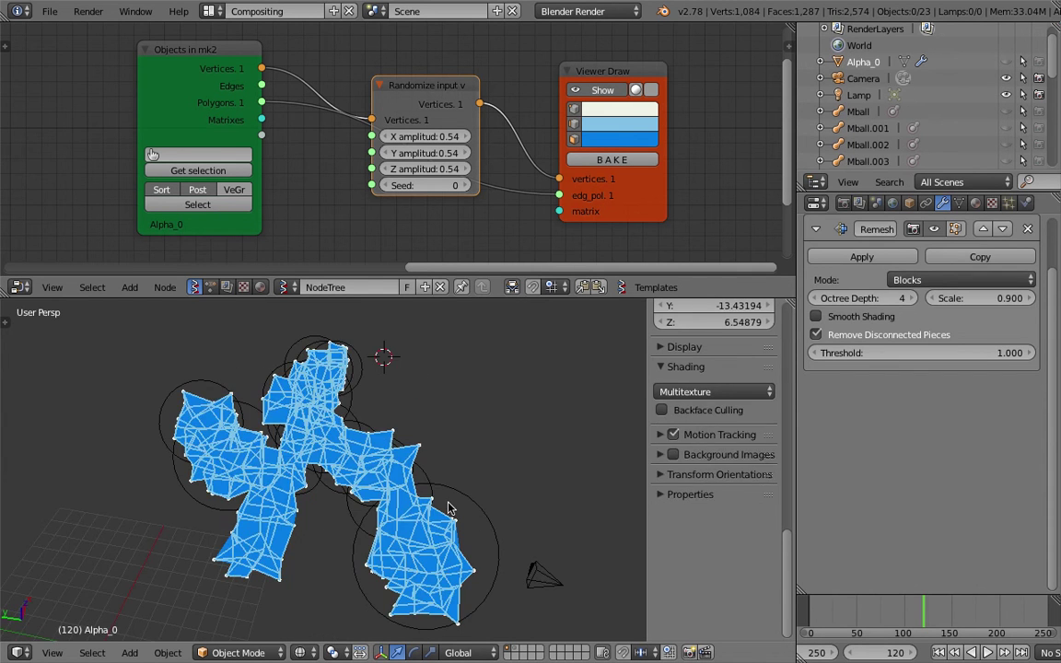
pyautogui.press('z')
# Duplicate the metaball at the chain's end, place the copy about 4.8 units further out, and change the frame to refresh the mesh.
pyautogui.moveTo(451, 505); pyautogui.dragTo(573, 498, button='middle')
pyautogui.rightClick(496, 502)
pyautogui.hotkey('shift', 'd')
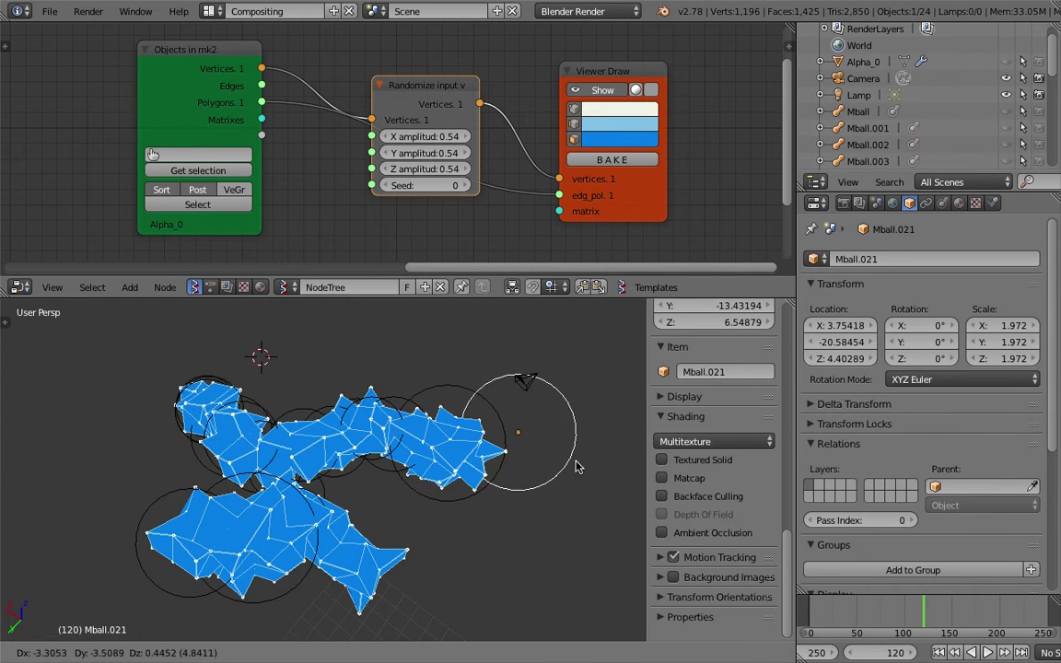
pyautogui.click(578, 465)
pyautogui.click(882, 606)
# Extend the chain with another copy of Mball.021 and refresh the mesh at frames 105 and 134.
pyautogui.scroll(-2, 509, 461)
pyautogui.keyDown('shift'); pyautogui.moveTo(506, 461); pyautogui.dragTo(471, 480, button='middle'); pyautogui.keyUp('shift')
pyautogui.hotkey('shift', 'd')
pyautogui.click(510, 453)
pyautogui.click(907, 610)
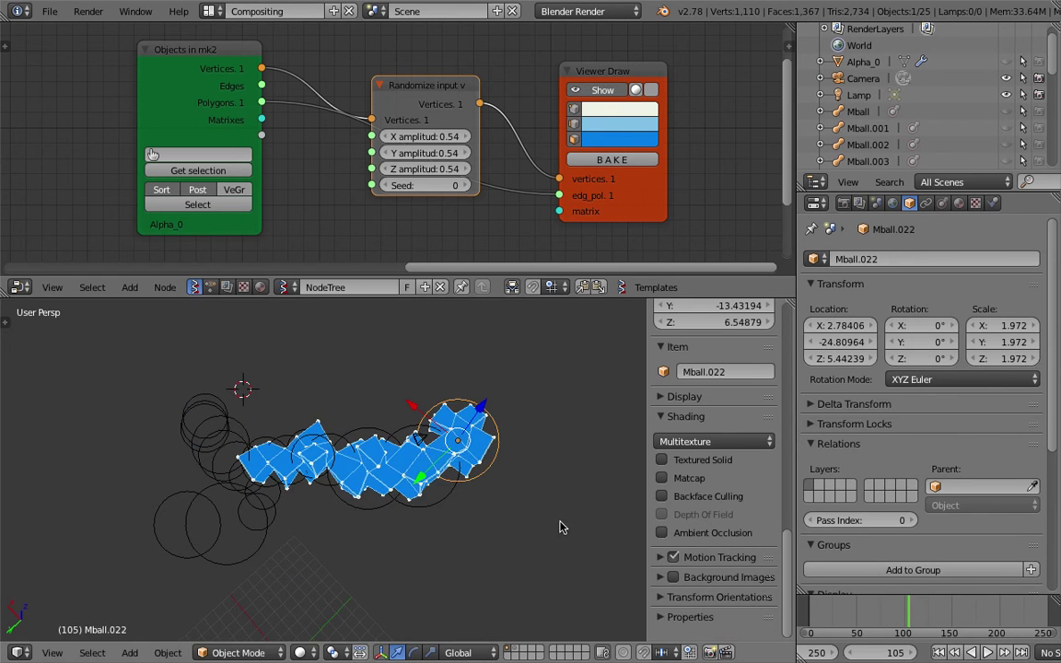
pyautogui.moveTo(560, 526); pyautogui.dragTo(516, 479, button='middle')
pyautogui.click(936, 612)
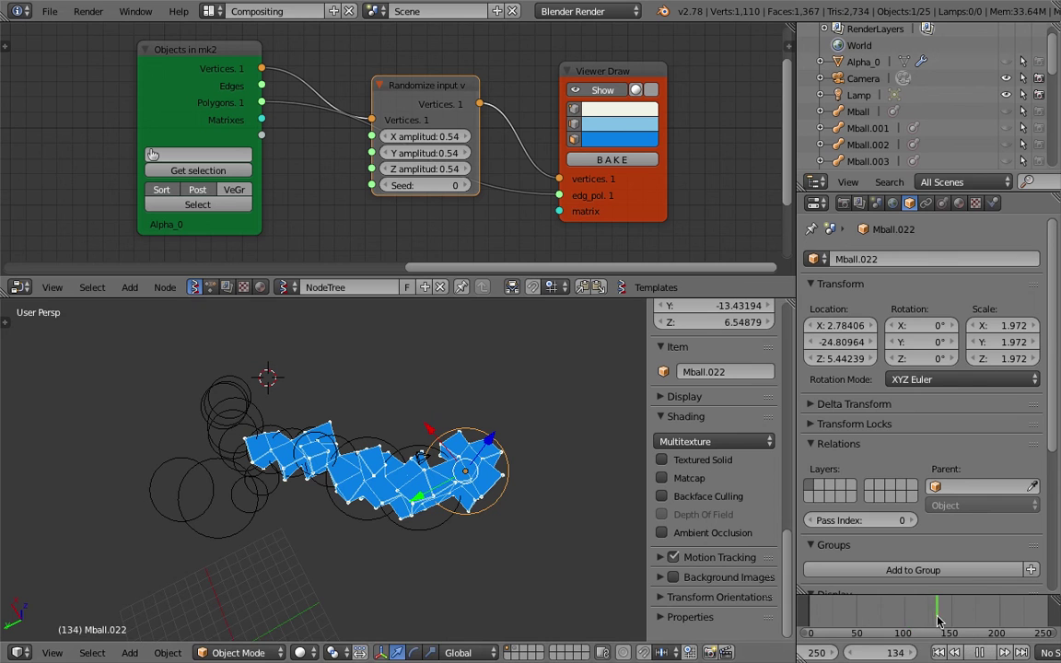
# Duplicate Mball.022 about 4 units further along the chain and refresh the mesh at frame 106.
pyautogui.hotkey('shift', 'd')
pyautogui.click(560, 439)
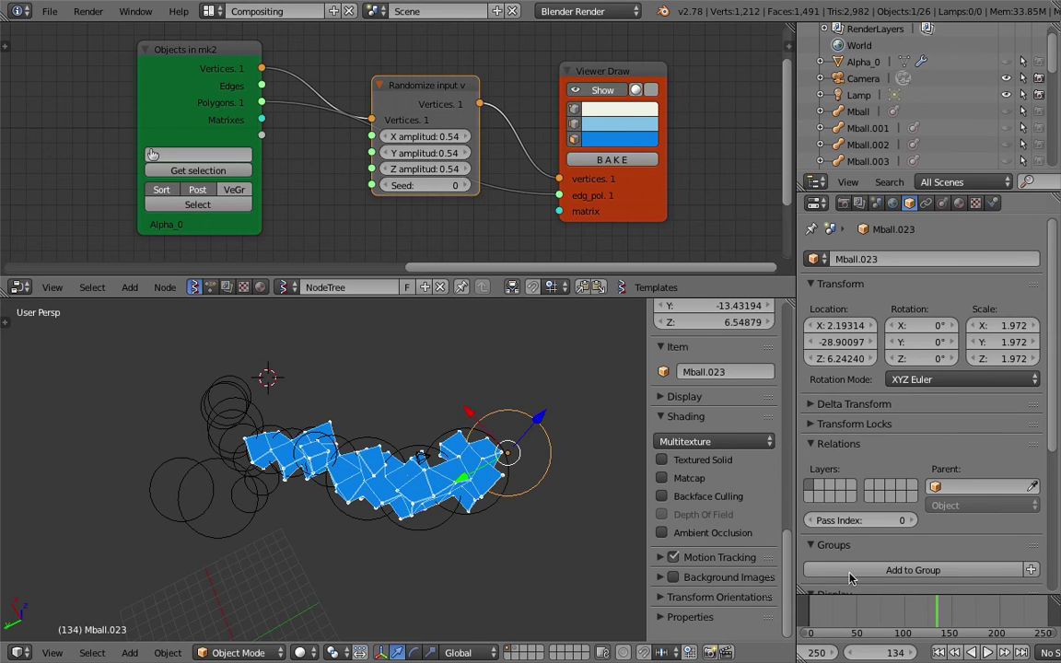
pyautogui.click(911, 609)
pyautogui.moveTo(545, 493); pyautogui.dragTo(509, 456, button='middle')
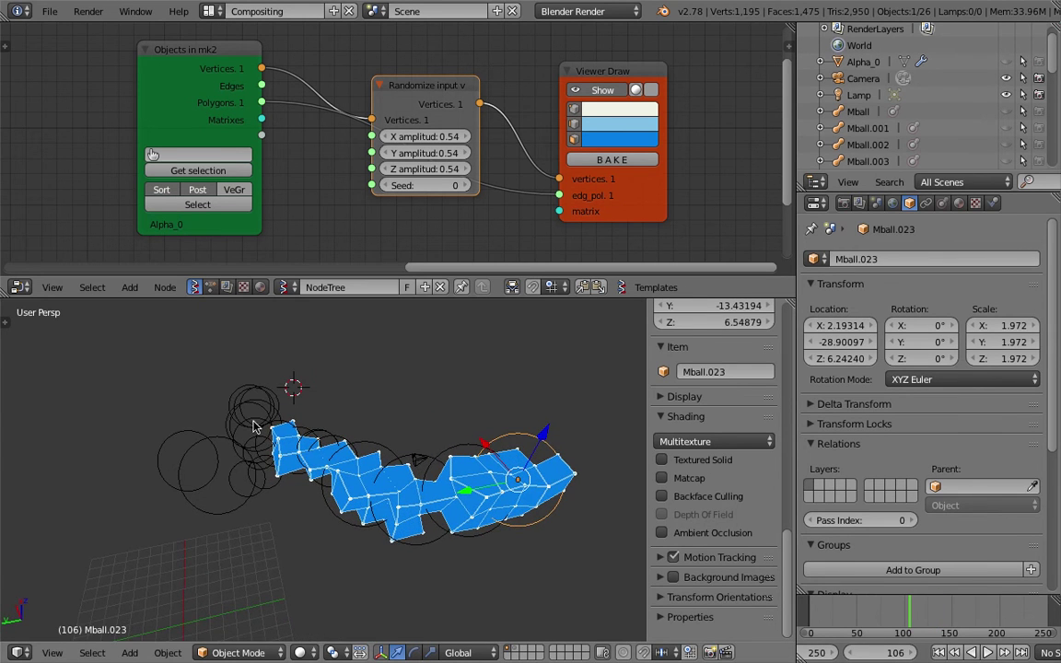
pyautogui.moveTo(418, 494); pyautogui.dragTo(547, 494, button='middle')
# Make the hidden Alpha_0 mesh visible again to compare it with the randomized preview.
pyautogui.rightClick(423, 465)
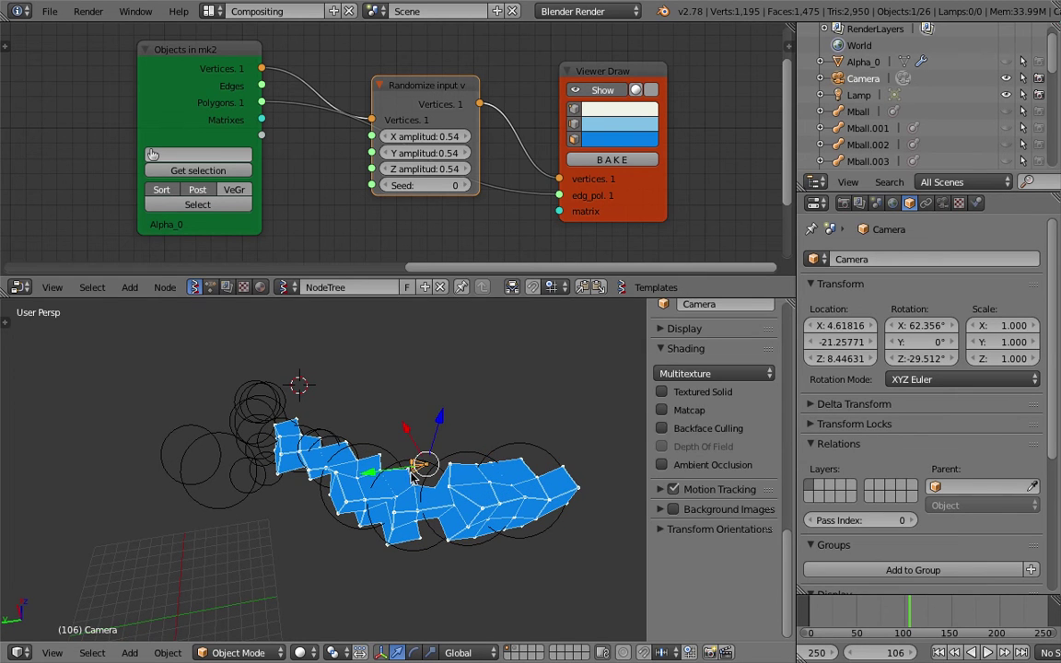
pyautogui.rightClick(365, 430)
pyautogui.click(1005, 63)
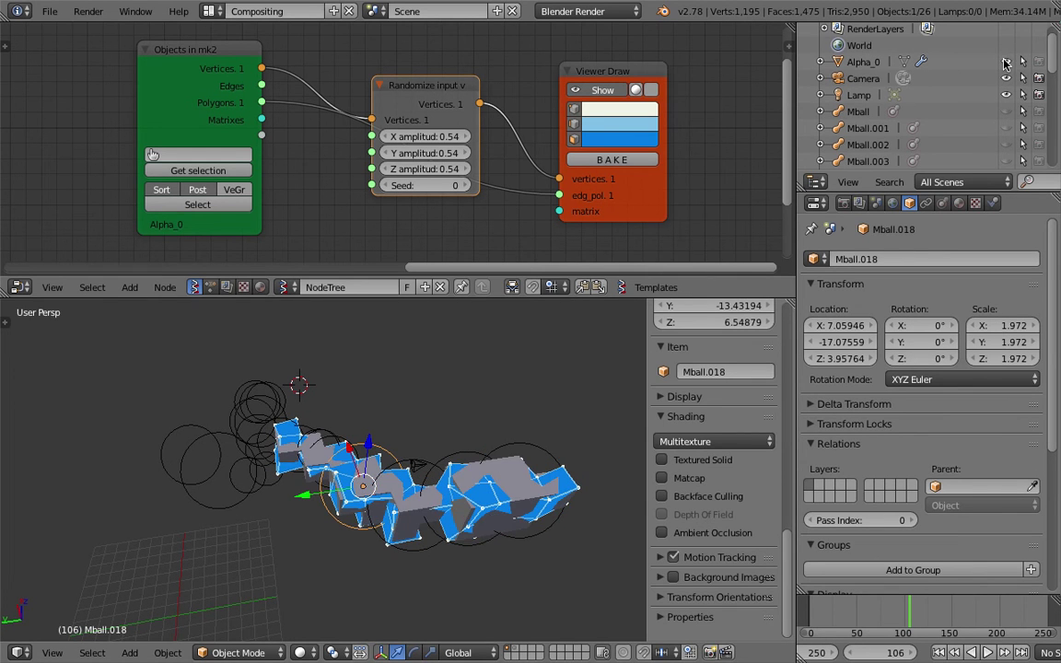
pyautogui.moveTo(422, 481); pyautogui.dragTo(386, 589, button='middle')
pyautogui.scroll(1, 469, 552)
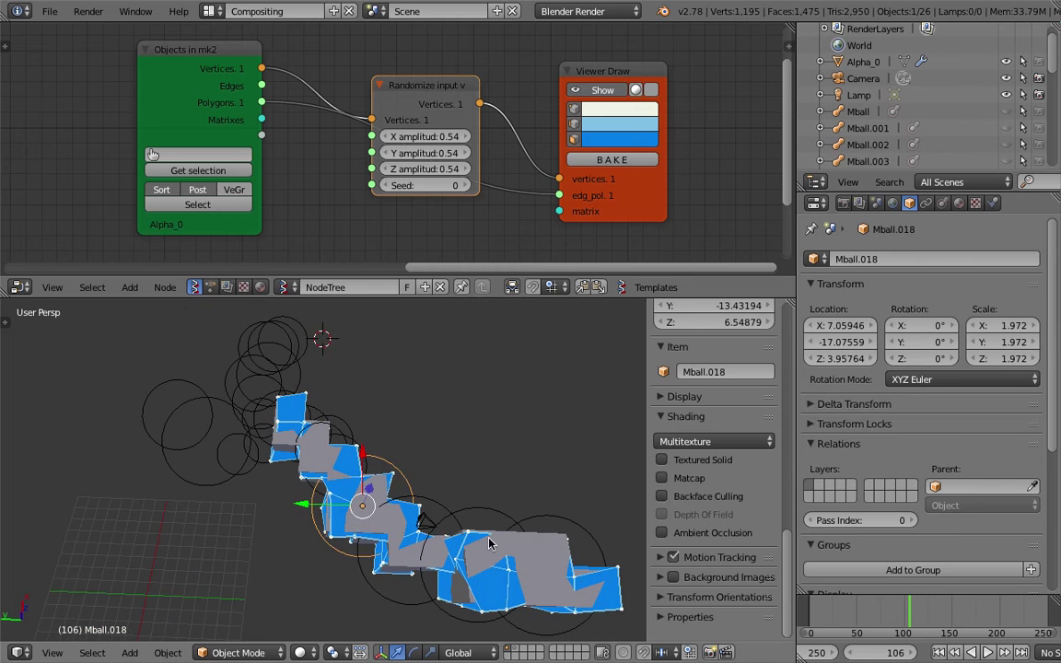
# Select Alpha_0, set its Remesh modifier's octree depth to 5, and refresh the preview at frame 71.
pyautogui.rightClick(523, 547)
pyautogui.moveTo(545, 495); pyautogui.dragTo(564, 458, button='middle')
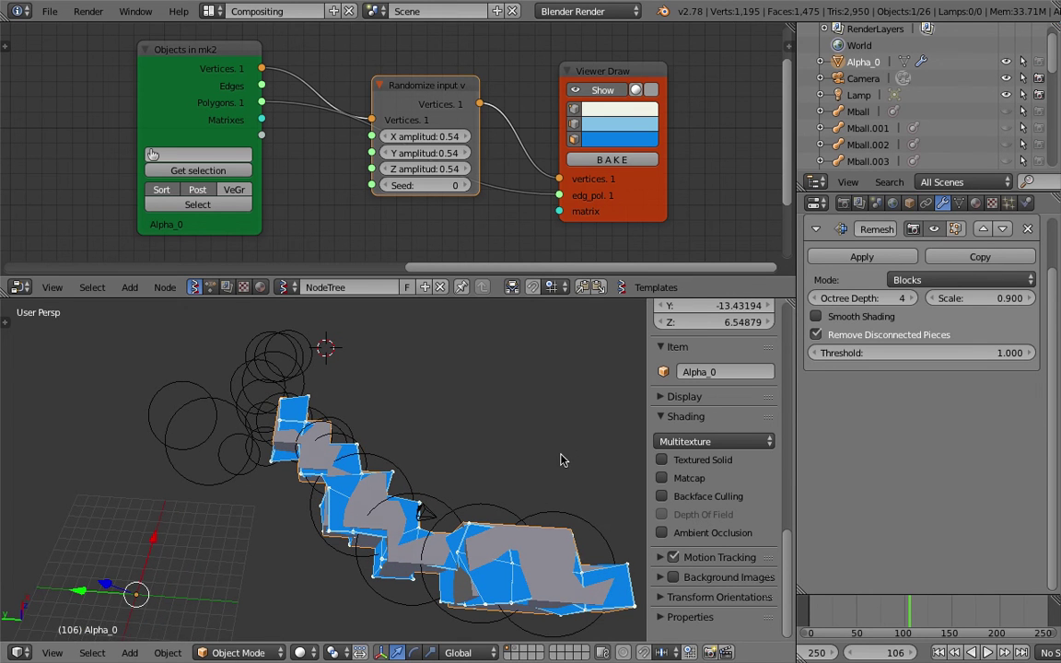
pyautogui.click(913, 299)
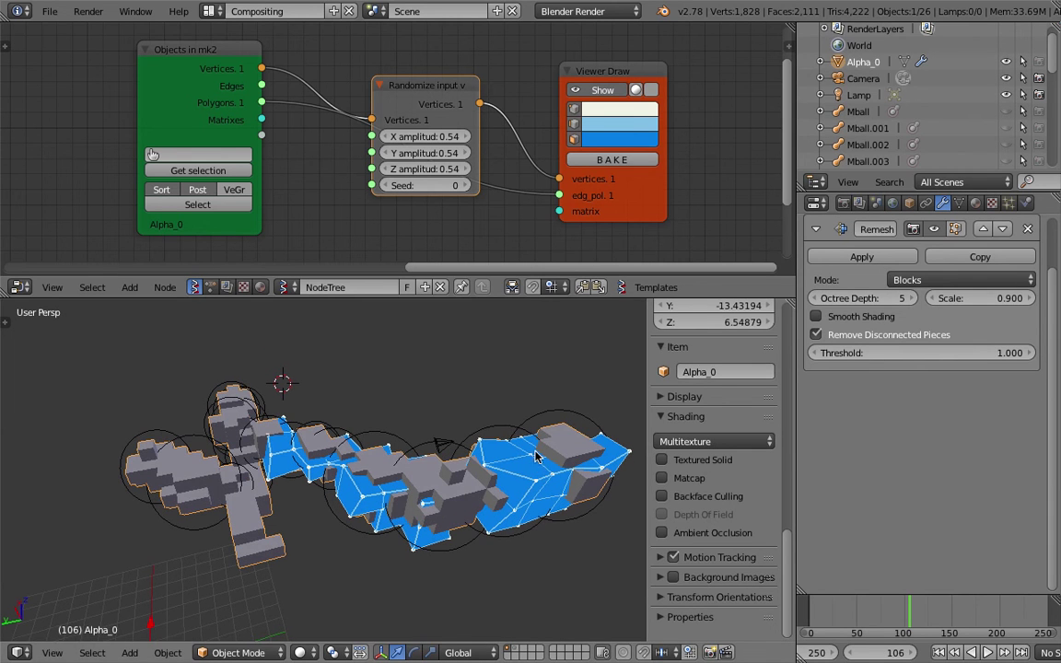
pyautogui.click(876, 607)
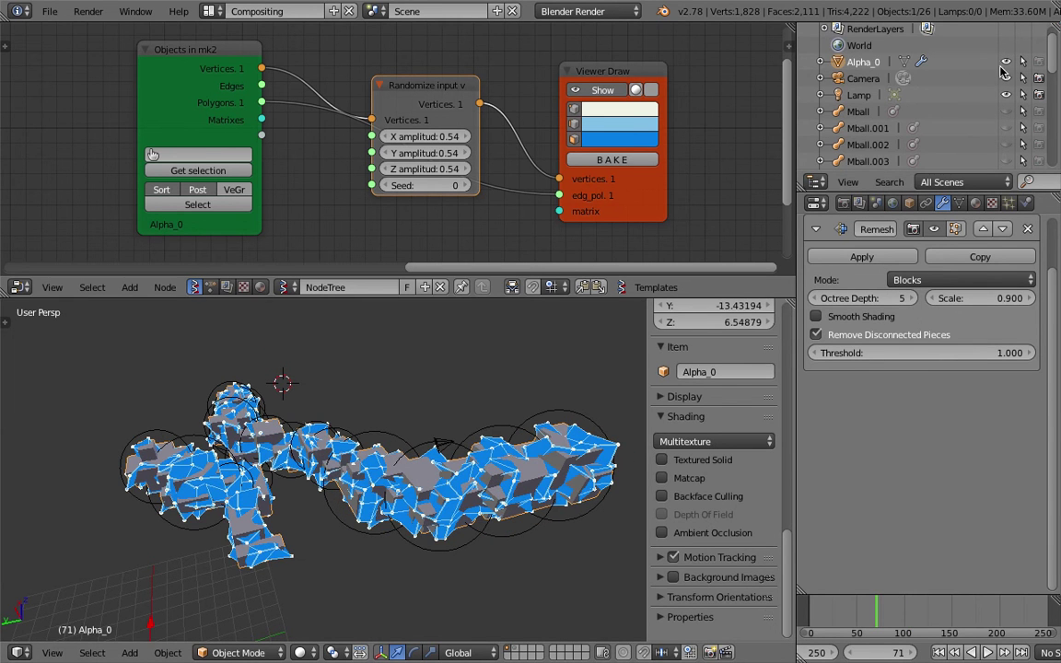
# Hide Alpha_0 and turn off the vertex display in the Viewer Draw node.
pyautogui.click(1005, 64)
pyautogui.moveTo(568, 367); pyautogui.dragTo(481, 478, button='middle')
pyautogui.scroll(-2, 493, 441)
pyautogui.press('a')
pyautogui.press('a')
pyautogui.rightClick(481, 473)
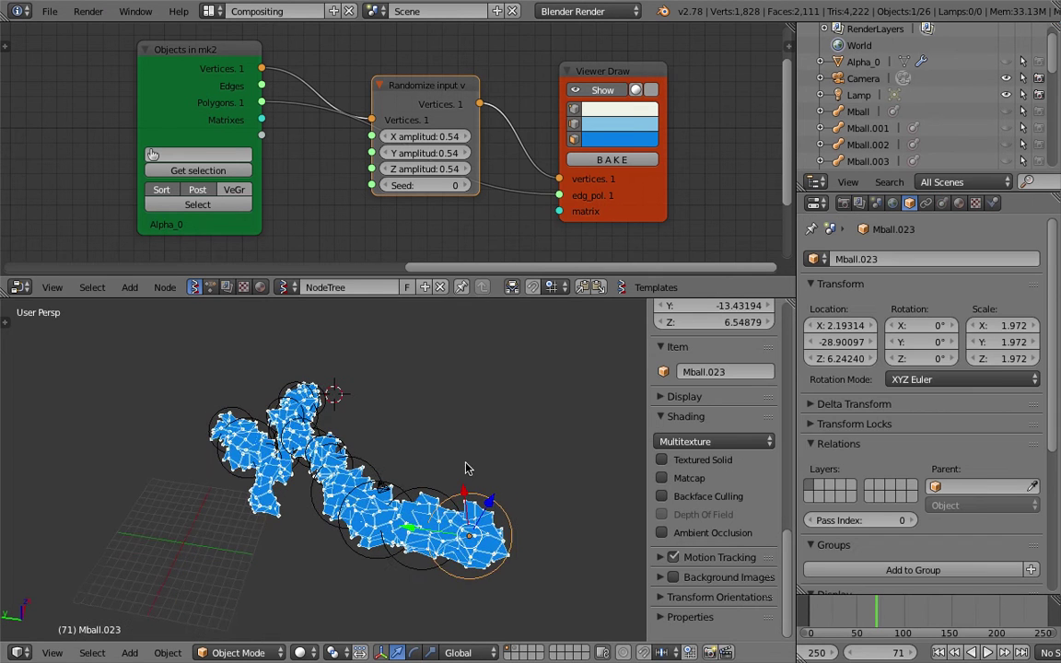
pyautogui.scroll(3, 495, 464)
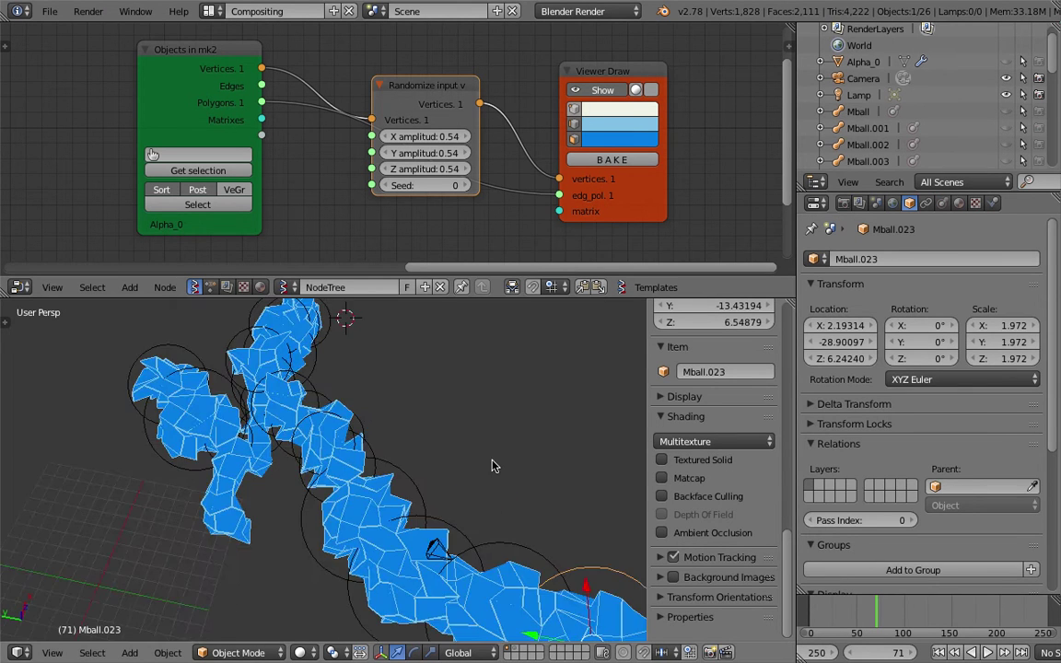
pyautogui.moveTo(495, 464); pyautogui.dragTo(494, 414, button='middle')
# Scale metaball Mball.018 up to 2.798 and refresh the preview at frame 66.
pyautogui.moveTo(296, 507); pyautogui.dragTo(362, 560, button='middle')
pyautogui.rightClick(369, 555)
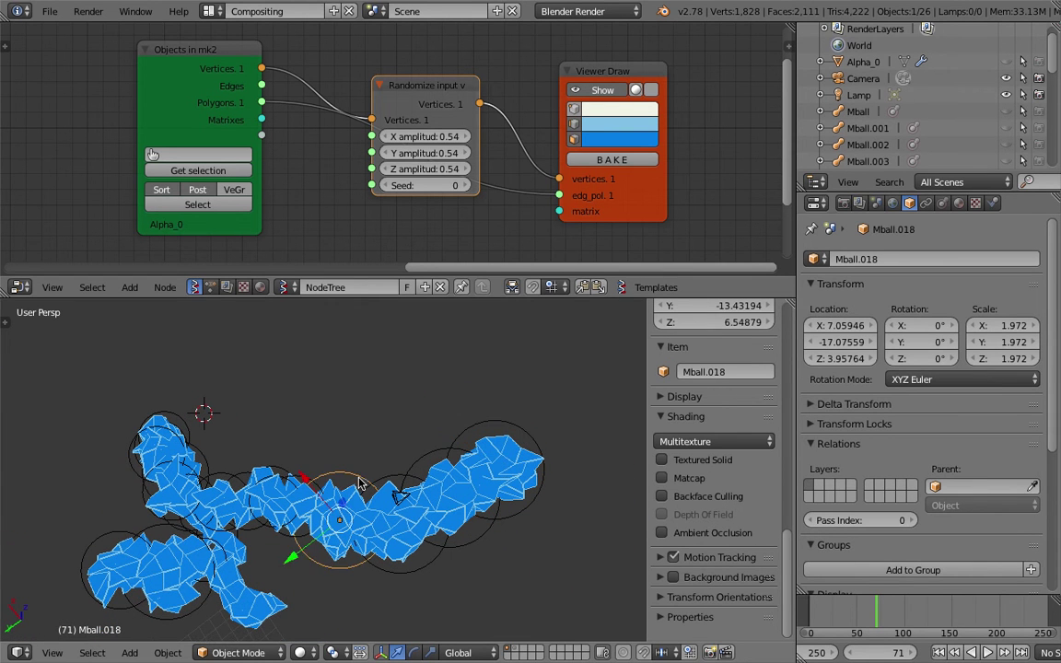
pyautogui.press('s')
pyautogui.click(461, 567)
pyautogui.click(871, 615)
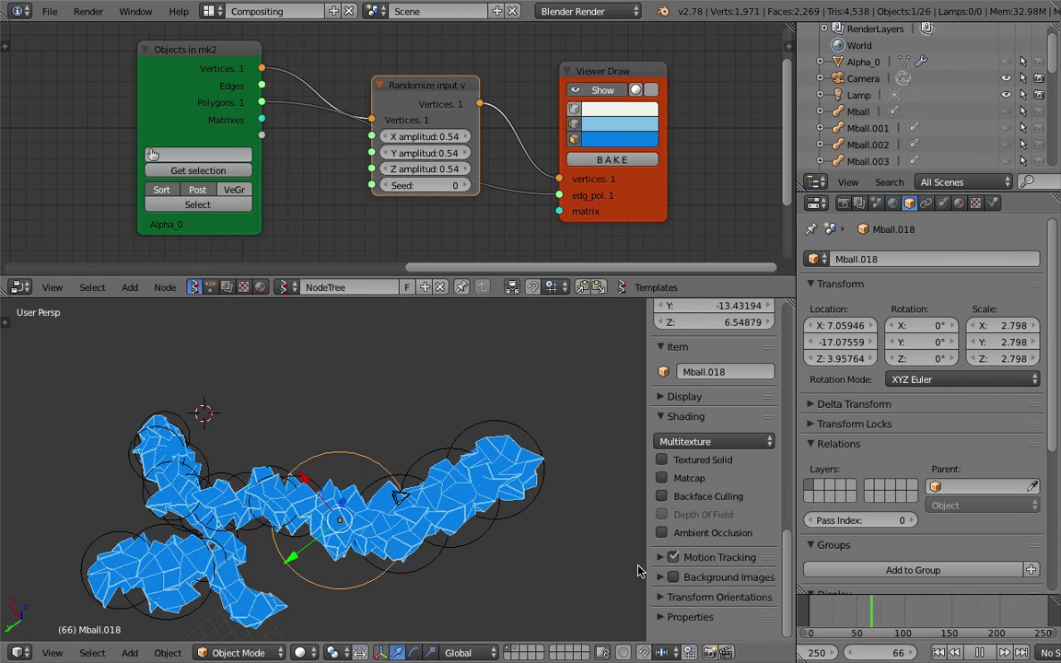
pyautogui.moveTo(435, 511)
pyautogui.mouseDown(button='middle')
pyautogui.moveTo(375, 496)
pyautogui.moveTo(469, 490)
pyautogui.moveTo(232, 443)
pyautogui.moveTo(485, 372)
pyautogui.moveTo(543, 461)
pyautogui.mouseUp(button='middle')
# Check the enlarged shape in wireframe and save over the existing blend file.
pyautogui.press('z')
pyautogui.press('z')
pyautogui.scroll(-2, 541, 460)
pyautogui.hotkey('ctrl', 's')
pyautogui.moveTo(472, 481)
pyautogui.mouseDown(button='middle')
pyautogui.moveTo(362, 480)
pyautogui.moveTo(367, 502)
pyautogui.moveTo(338, 493)
pyautogui.moveTo(417, 422)
pyautogui.moveTo(485, 480)
pyautogui.mouseUp(button='middle')
pyautogui.click(362, 479)
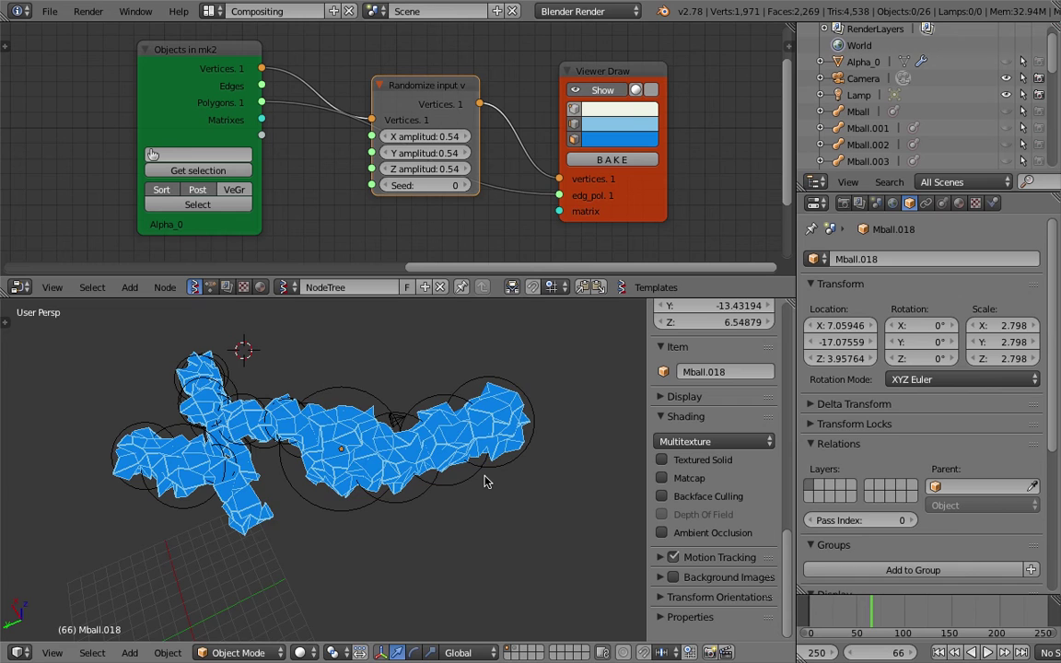
# Shift the Randomize input vertices node slightly lower between the Alpha_0 input node and Viewer Draw.
pyautogui.moveTo(485, 482); pyautogui.dragTo(361, 338, button='middle')
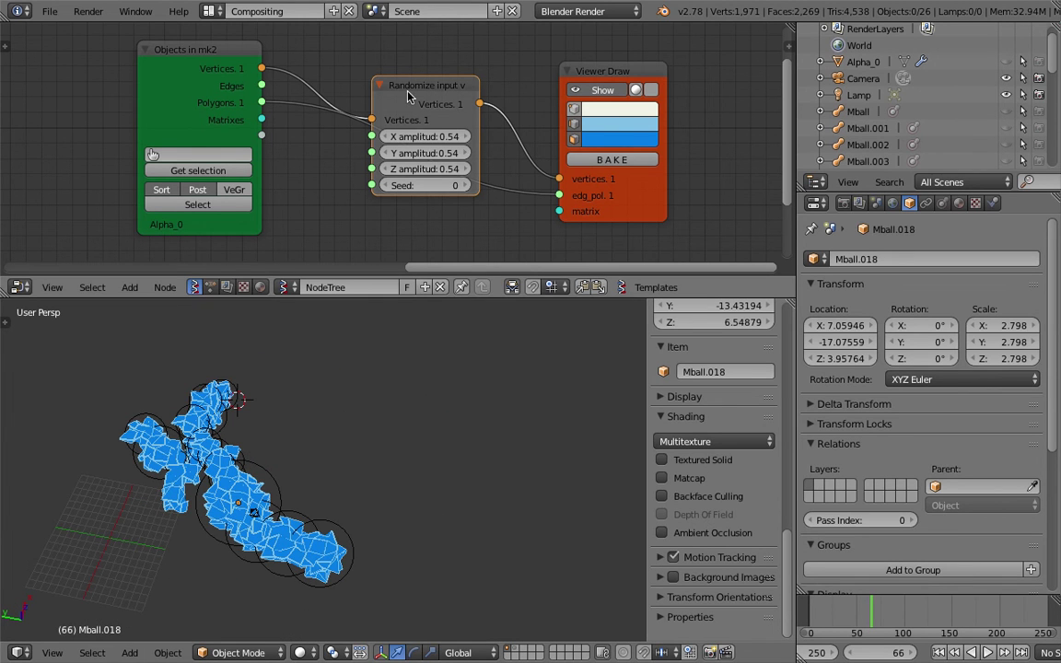
pyautogui.moveTo(408, 93); pyautogui.dragTo(407, 123)
pyautogui.moveTo(319, 350); pyautogui.dragTo(334, 410, button='middle')
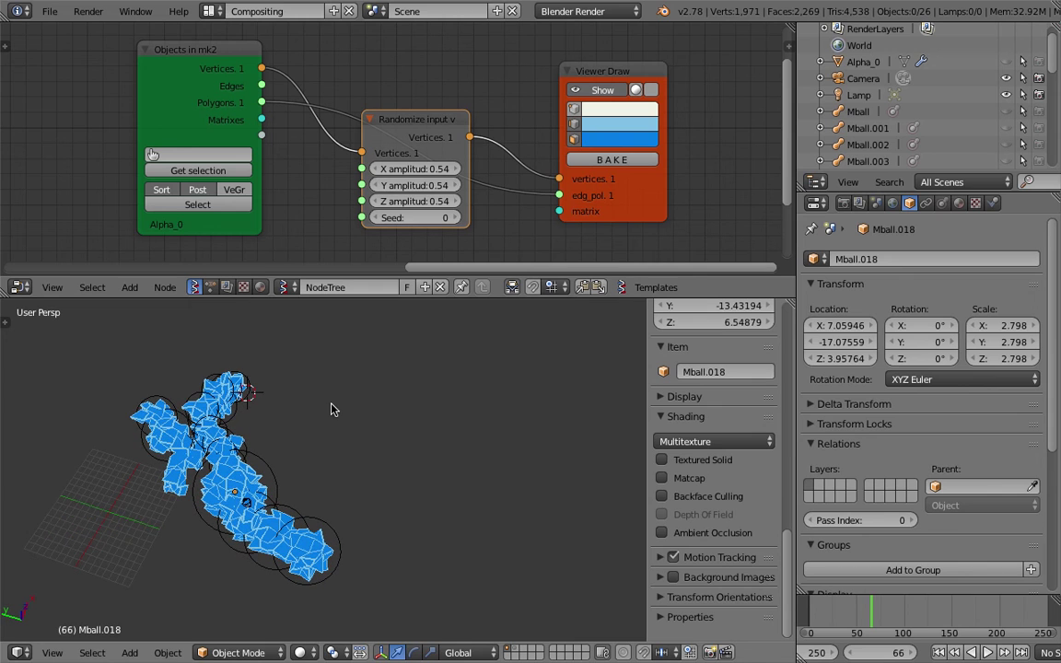
pyautogui.moveTo(350, 405)
pyautogui.mouseDown(button='middle')
pyautogui.moveTo(313, 442)
pyautogui.moveTo(337, 415)
pyautogui.mouseUp(button='middle')
# Sketch with the Grease Pencil a box labelled B with an arrow to a second box labelled Sv beside the mesh.
pyautogui.moveTo(329, 392)
pyautogui.mouseDown()
pyautogui.moveTo(332, 438)
pyautogui.moveTo(394, 433)
pyautogui.moveTo(368, 384)
pyautogui.moveTo(333, 390)
pyautogui.mouseUp()
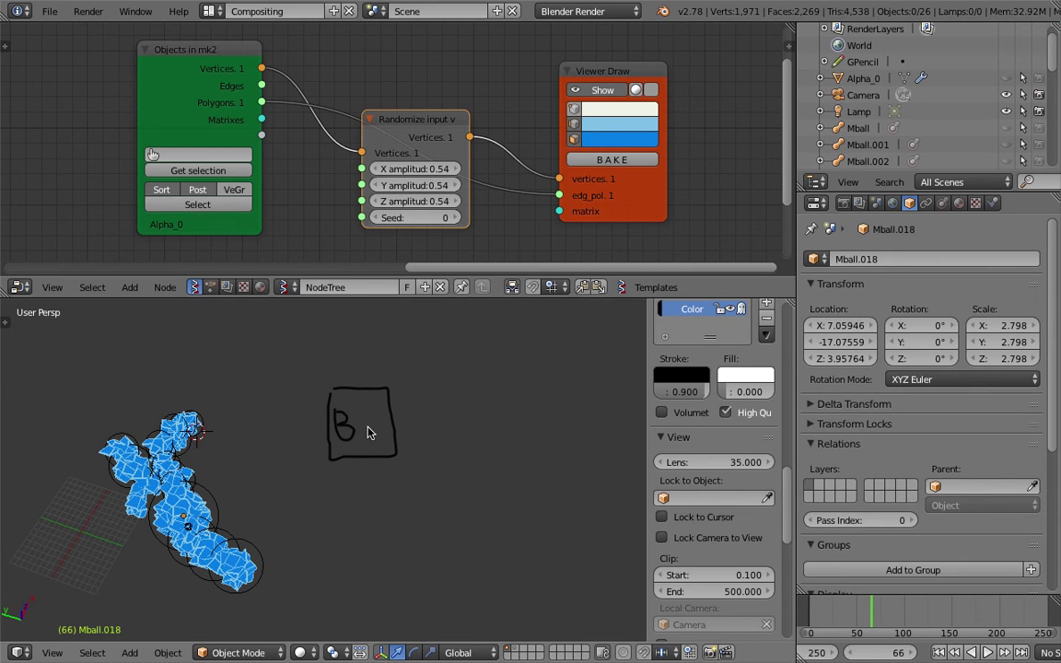
pyautogui.keyDown('shift'); pyautogui.moveTo(423, 414); pyautogui.dragTo(349, 421, button='middle'); pyautogui.keyUp('shift')
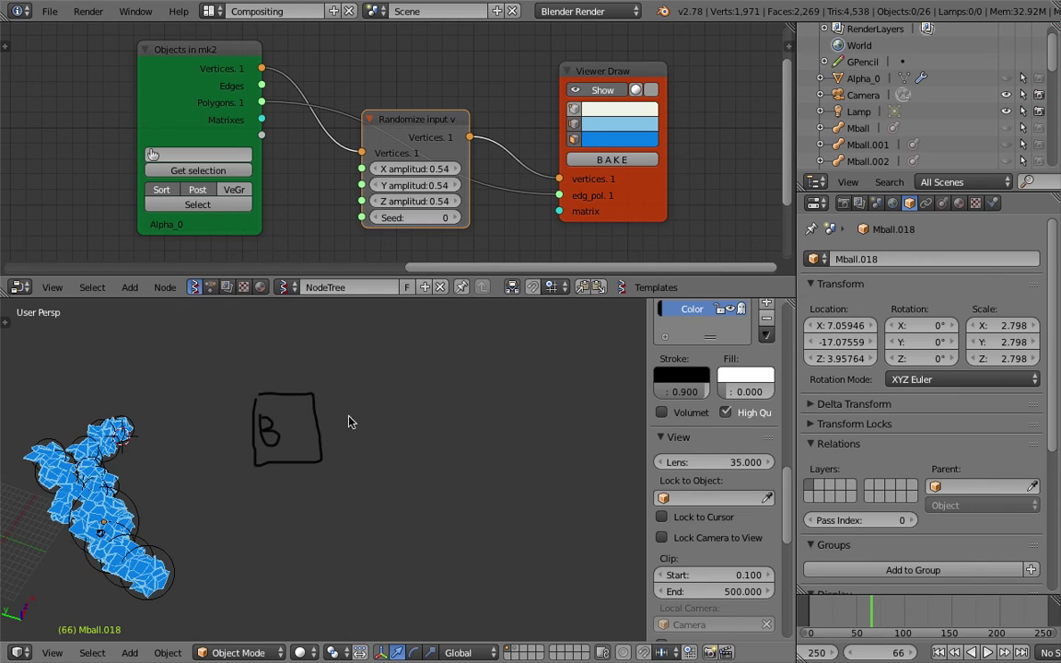
pyautogui.moveTo(339, 427)
pyautogui.mouseDown()
pyautogui.moveTo(388, 416)
pyautogui.moveTo(453, 451)
pyautogui.moveTo(462, 388)
pyautogui.mouseUp()
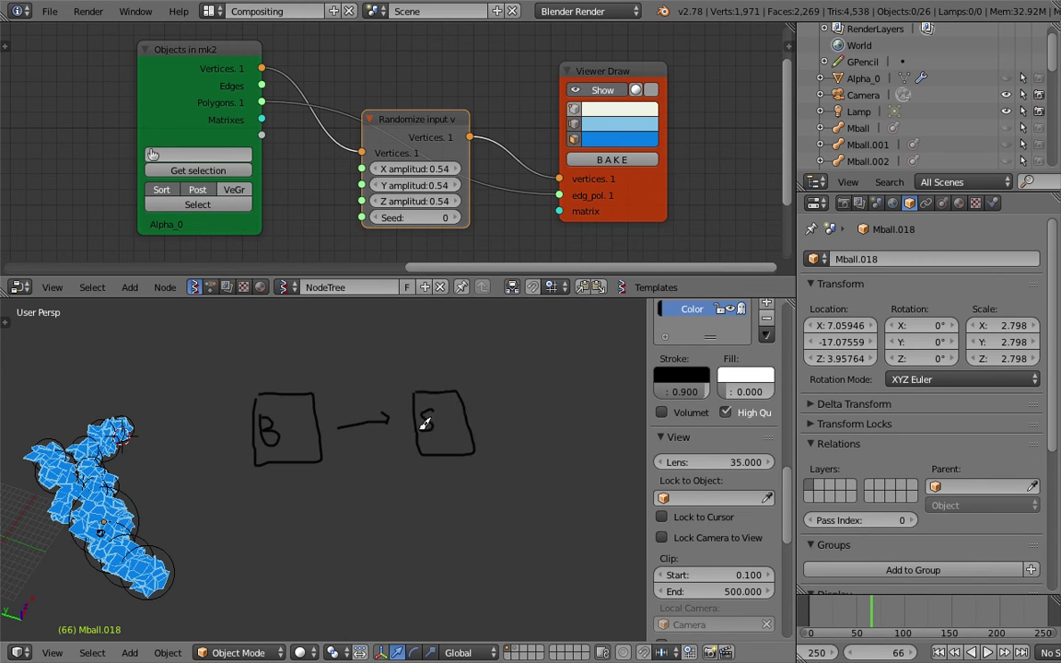
pyautogui.keyDown('ctrl'); pyautogui.scroll(-2, 465, 419); pyautogui.keyUp('ctrl')
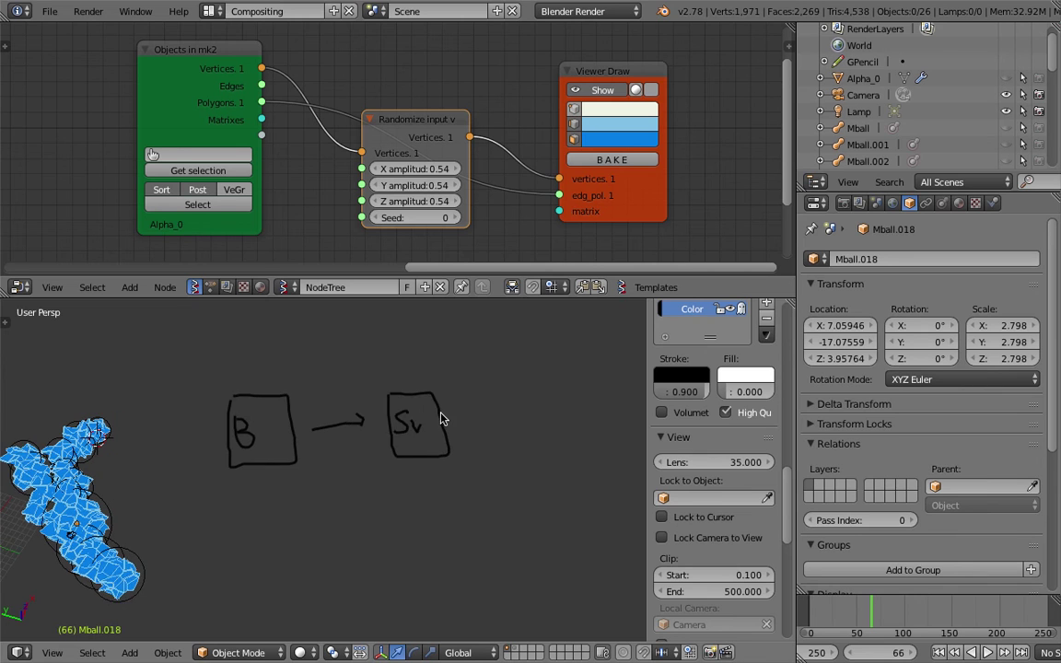
# Write "unlock" beside the Sv box with the Grease Pencil and draw an outer frame around the B box.
pyautogui.moveTo(438, 418); pyautogui.dragTo(447, 419)
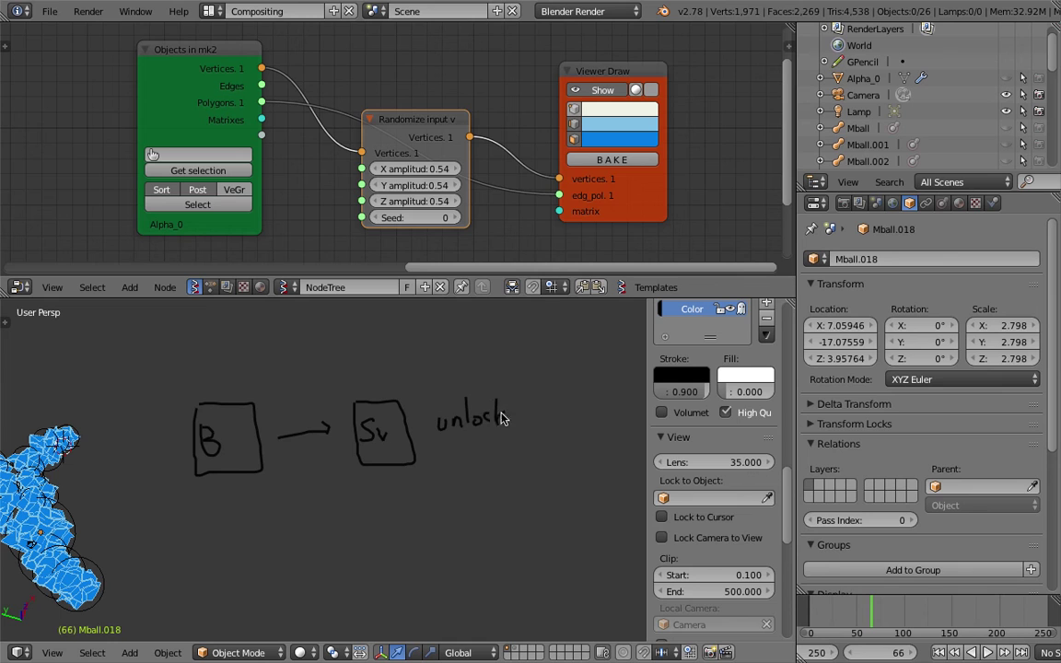
pyautogui.scroll(2, 276, 402)
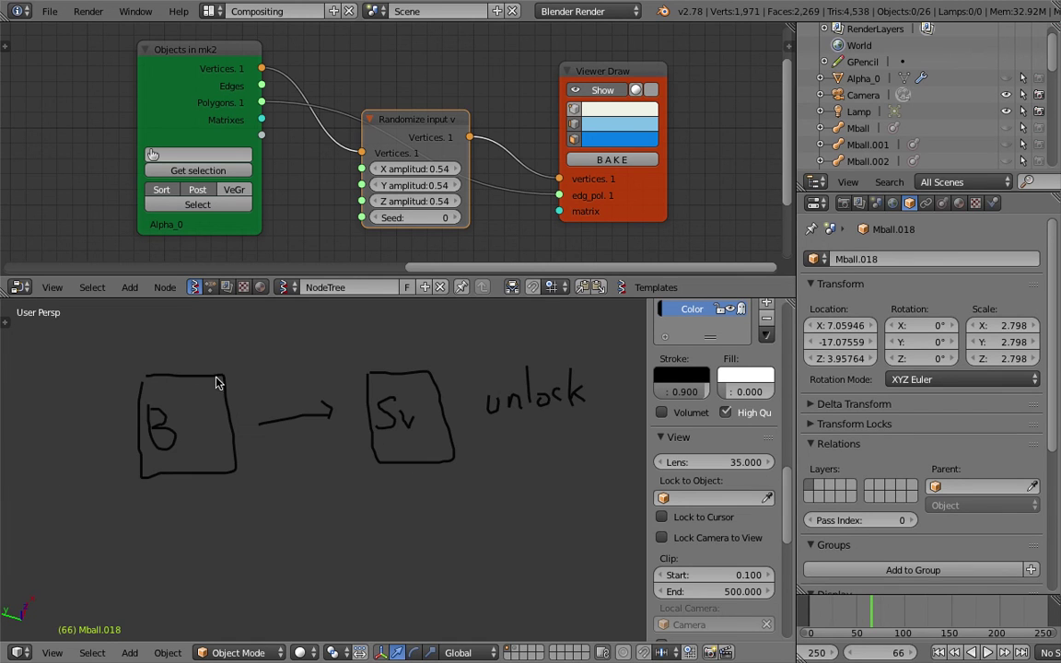
pyautogui.moveTo(136, 427)
pyautogui.mouseDown()
pyautogui.moveTo(244, 483)
pyautogui.moveTo(245, 359)
pyautogui.moveTo(116, 359)
pyautogui.mouseUp()
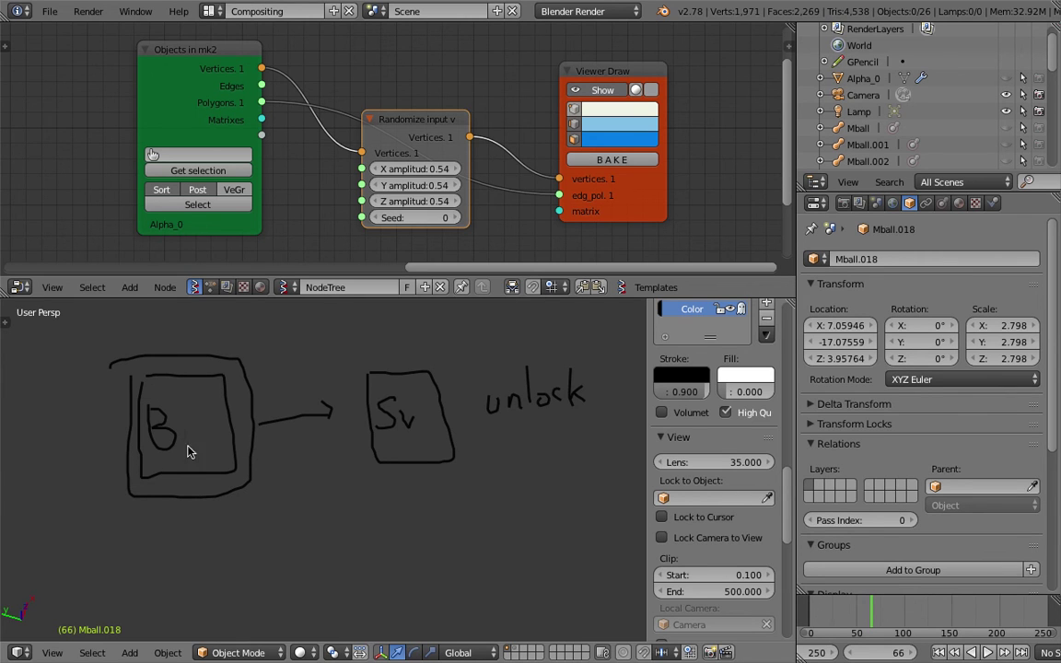
# Review the Grease Pencil diagram and examine both node chains in the whole node tree.
pyautogui.scroll(-1, 222, 428)
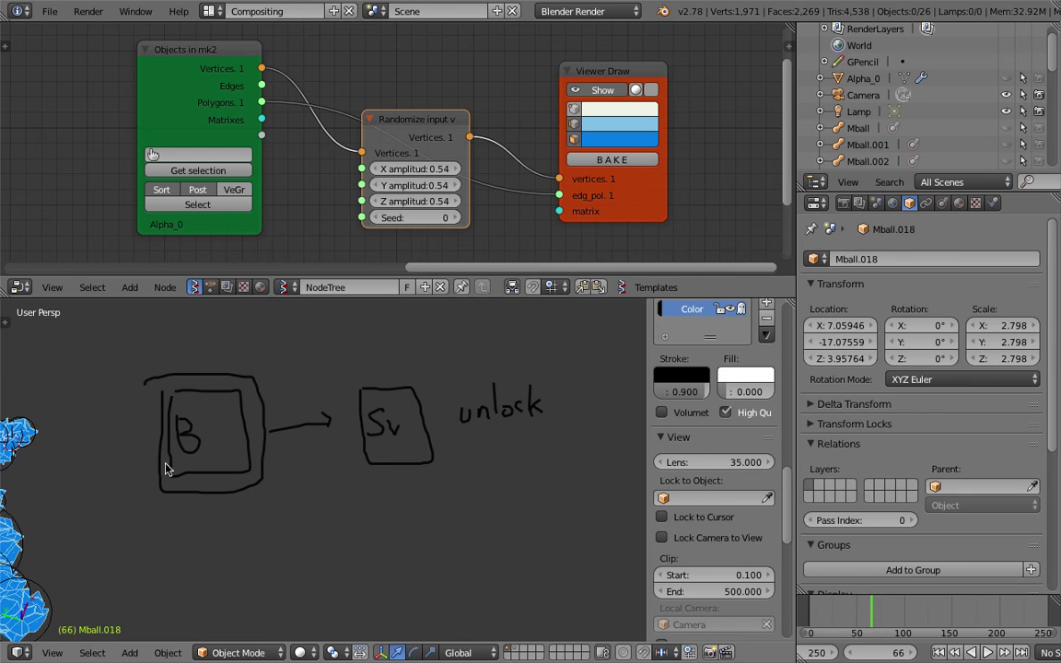
pyautogui.scroll(3, 276, 431)
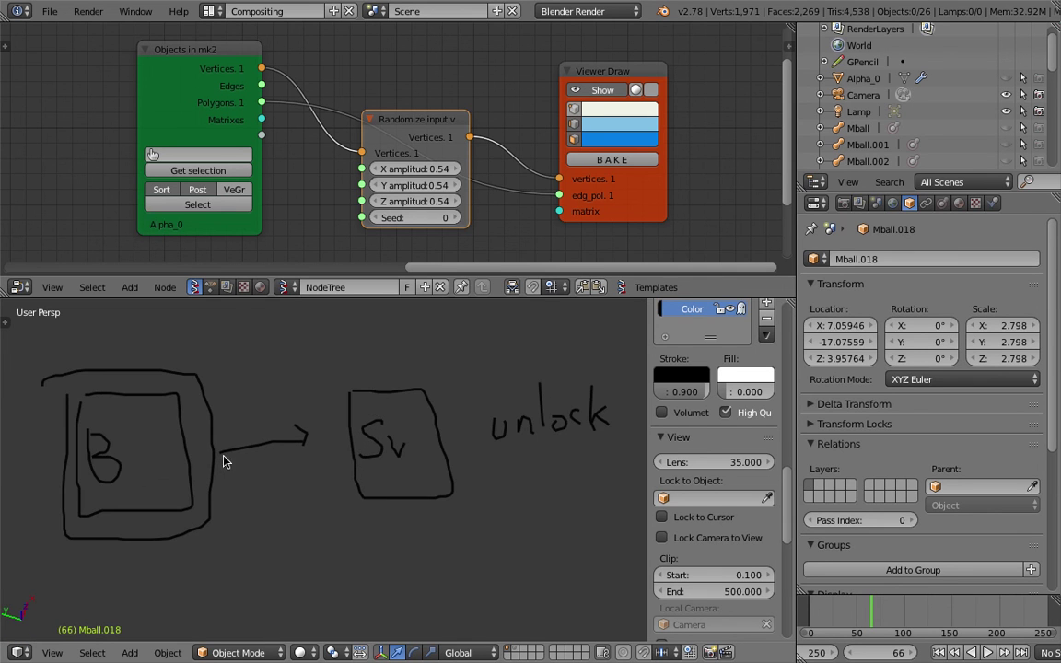
pyautogui.scroll(-1, 395, 444)
pyautogui.scroll(-2, 331, 184)
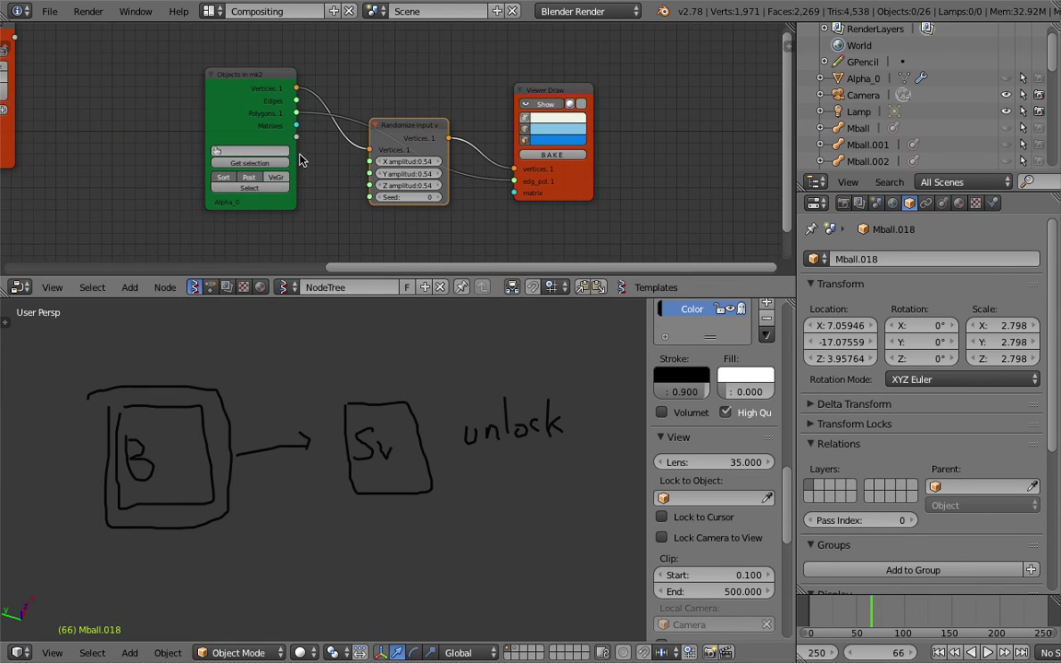
pyautogui.press('Home')
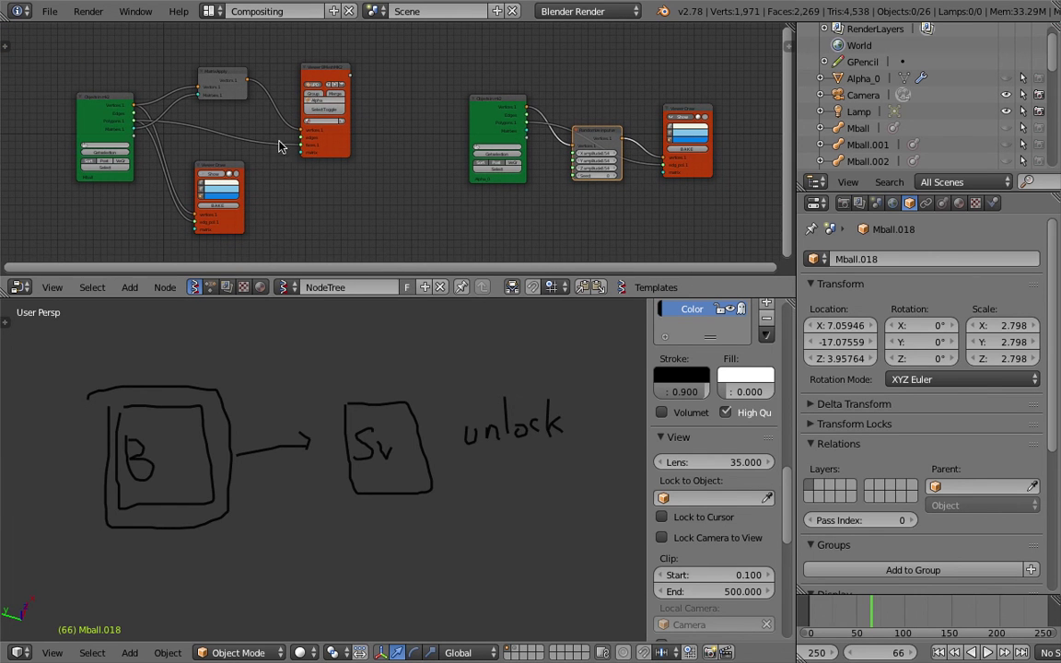
# Spread out both node chains by moving their Objects in nodes outward and the Viewer BMeshMK2 node slightly lower.
pyautogui.moveTo(117, 104); pyautogui.dragTo(94, 95)
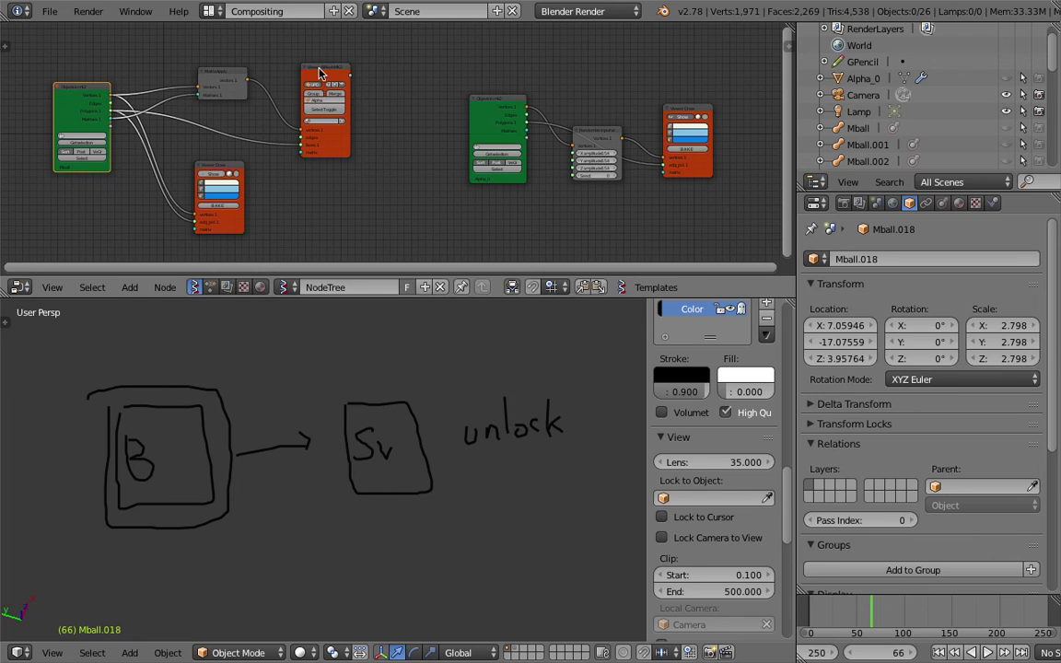
pyautogui.moveTo(319, 69); pyautogui.dragTo(317, 80)
pyautogui.moveTo(487, 103); pyautogui.dragTo(476, 102)
pyautogui.click(692, 106)
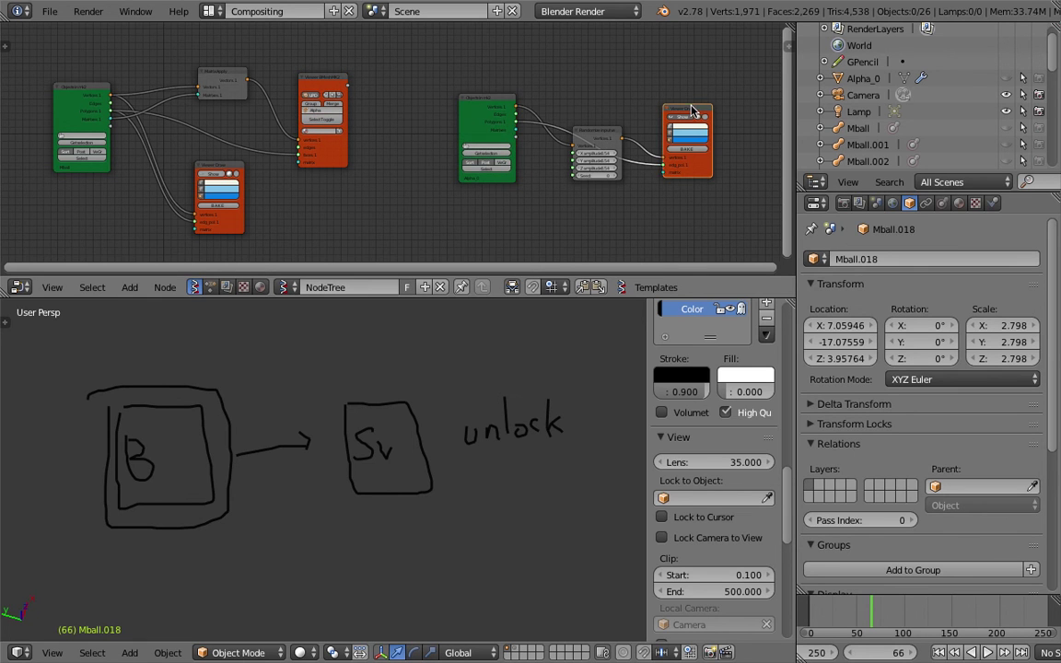
# Set the X, Y and Z amplitudes of the Randomize input vertices node to 1.35 and save over the existing blend file.
pyautogui.scroll(3, 571, 112)
pyautogui.moveTo(570, 113); pyautogui.dragTo(479, 146, button='middle')
pyautogui.moveTo(558, 166); pyautogui.dragTo(559, 177)
pyautogui.scroll(2, 559, 178)
pyautogui.moveTo(560, 178); pyautogui.dragTo(542, 124, button='middle')
pyautogui.scroll(-7, 313, 359)
pyautogui.keyDown('shift'); pyautogui.moveTo(373, 391); pyautogui.dragTo(432, 363, button='middle'); pyautogui.keyUp('shift')
pyautogui.scroll(6, 518, 325)
pyautogui.moveTo(551, 155); pyautogui.dragTo(623, 177)
pyautogui.moveTo(369, 404); pyautogui.dragTo(487, 365, button='middle')
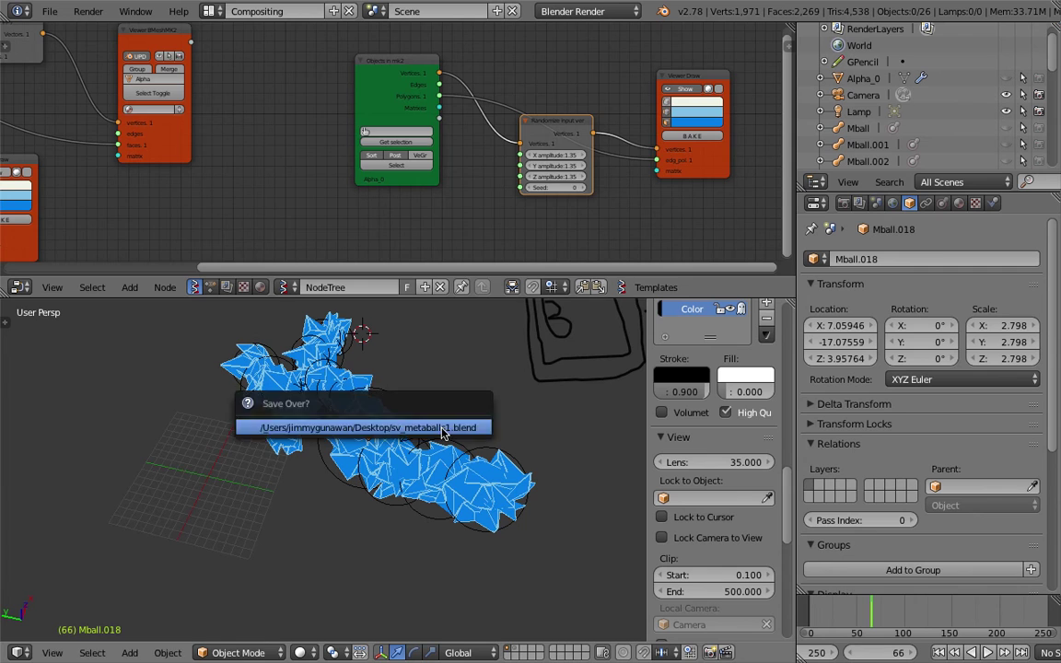
pyautogui.click(443, 432)
# Duplicate the Viewer BMeshMK2 node beyond the Alpha_0 chain, turn off Show on that chain's Viewer Draw and move it below the duplicate.
pyautogui.scroll(-2, 493, 212)
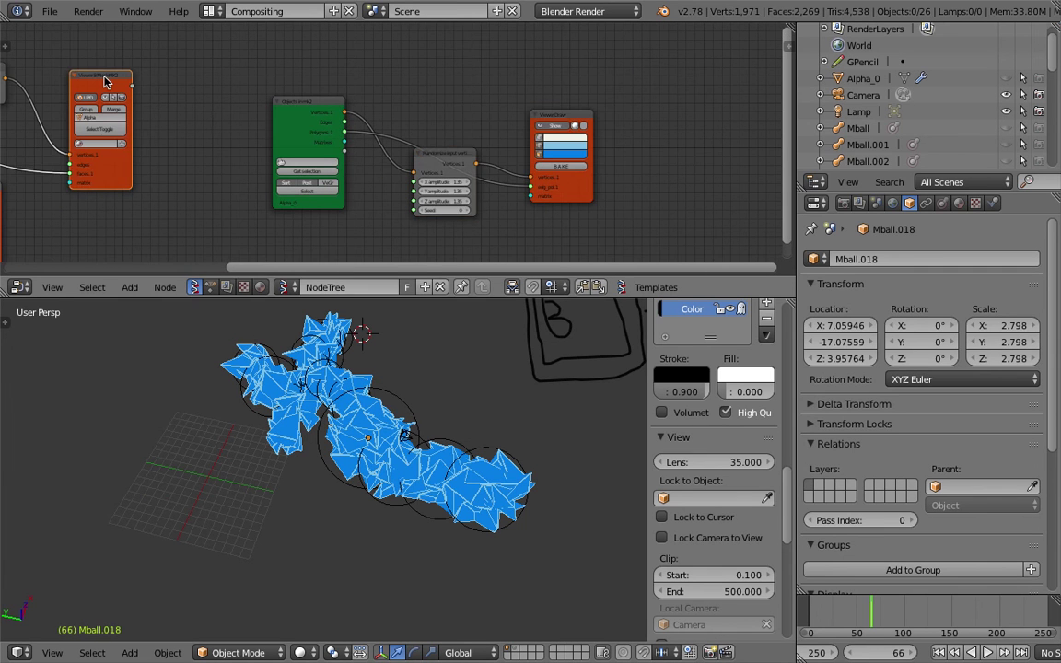
pyautogui.hotkey('shift', 'd')
pyautogui.click(645, 84)
pyautogui.click(560, 124)
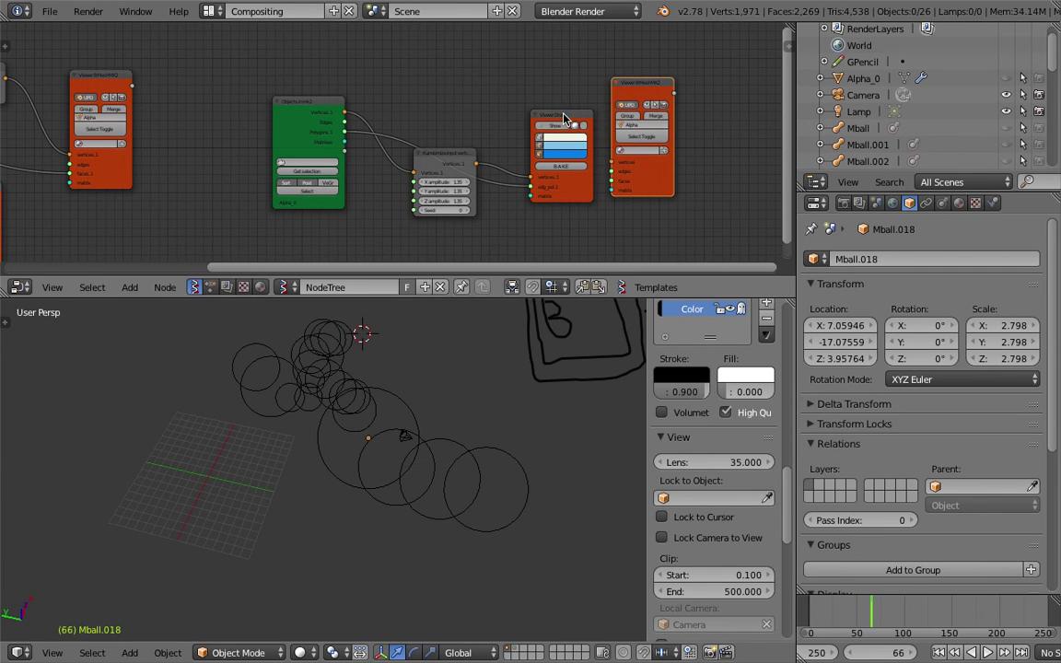
pyautogui.moveTo(564, 119); pyautogui.dragTo(544, 168)
pyautogui.moveTo(627, 84); pyautogui.dragTo(612, 63)
# Connect the randomized vertices and the Alpha_0 polygons to the duplicated Viewer BMeshMK2 node's vertices and faces inputs.
pyautogui.scroll(2, 395, 101)
pyautogui.moveTo(337, 109); pyautogui.dragTo(635, 145)
pyautogui.moveTo(489, 166); pyautogui.dragTo(635, 145)
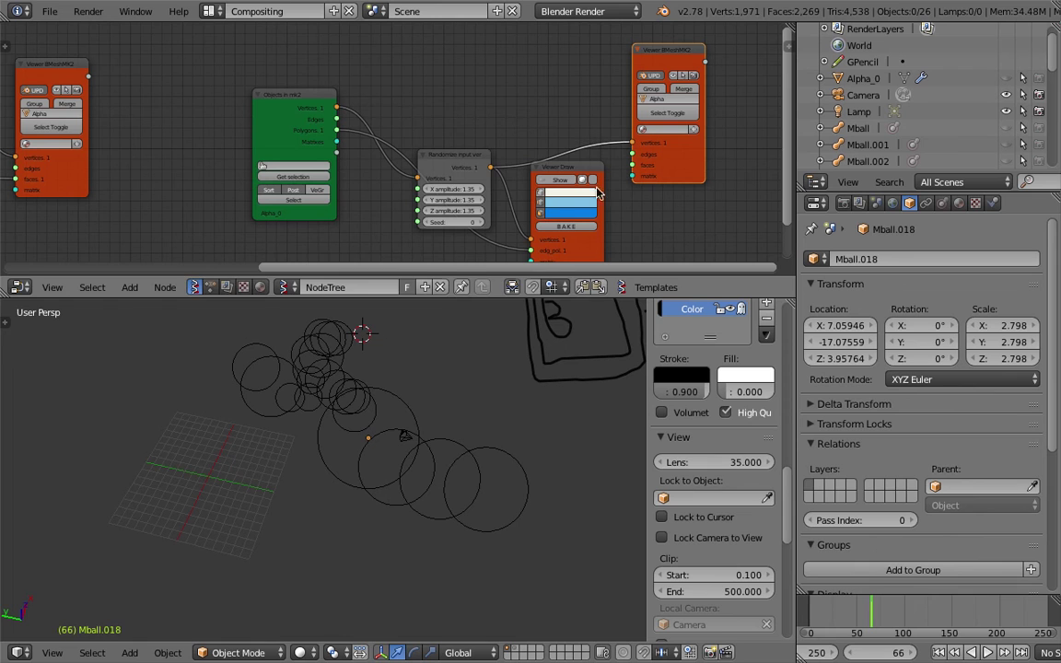
pyautogui.moveTo(336, 130); pyautogui.dragTo(637, 169)
pyautogui.moveTo(554, 420); pyautogui.dragTo(550, 399, button='middle')
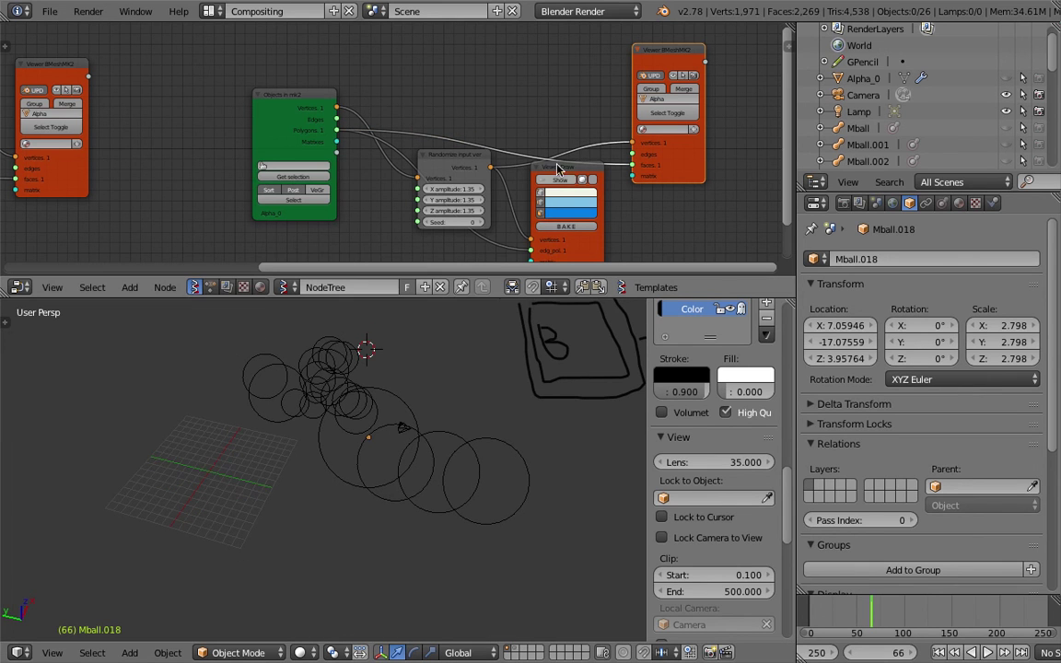
# Set the duplicated Viewer BMeshMK2 node's mesh name to Alpha2 and save over the existing blend file.
pyautogui.click(672, 99)
pyautogui.write('Alpha2')
pyautogui.press('Return')
pyautogui.scroll(3, 425, 451)
pyautogui.hotkey('ctrl', 's')
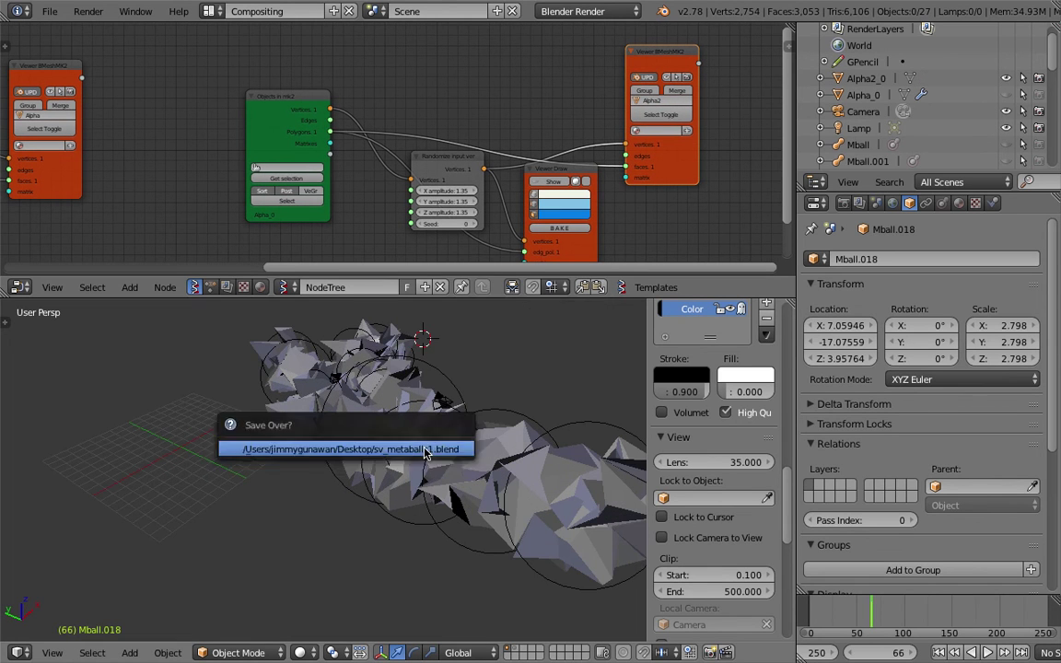
pyautogui.click(426, 452)
# Select the Alpha2_0 mesh in the 3D view and set the Randomize node's X, Y and Z amplitudes to 0.48.
pyautogui.scroll(2, 235, 92)
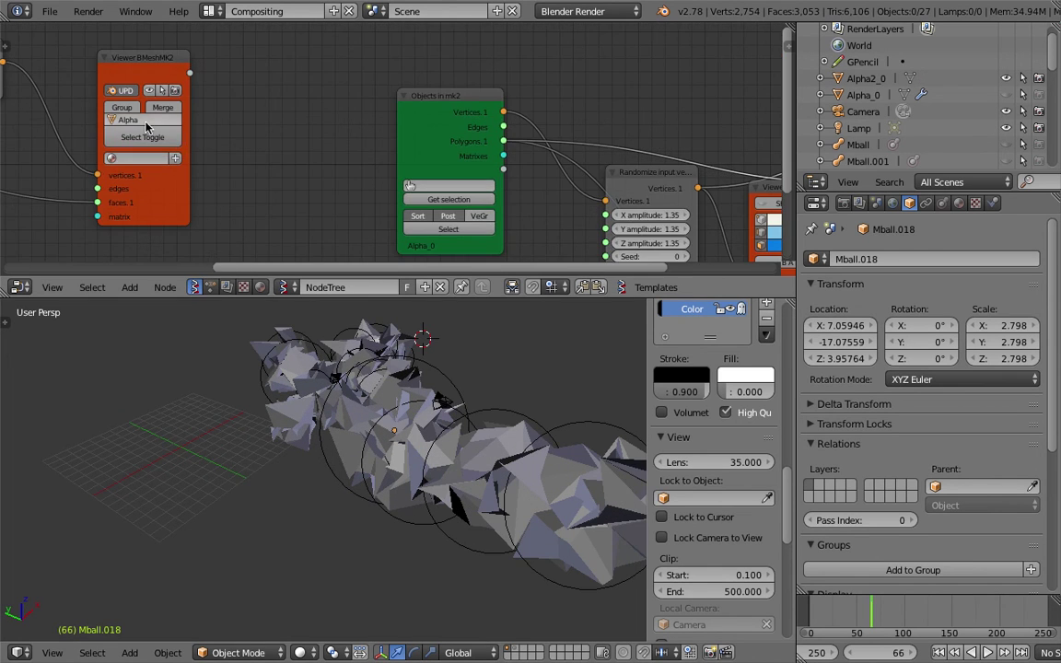
pyautogui.scroll(-3, 368, 119)
pyautogui.moveTo(566, 115); pyautogui.dragTo(398, 93, button='middle')
pyautogui.scroll(2, 589, 99)
pyautogui.moveTo(513, 477); pyautogui.dragTo(464, 480, button='middle')
pyautogui.rightClick(559, 485)
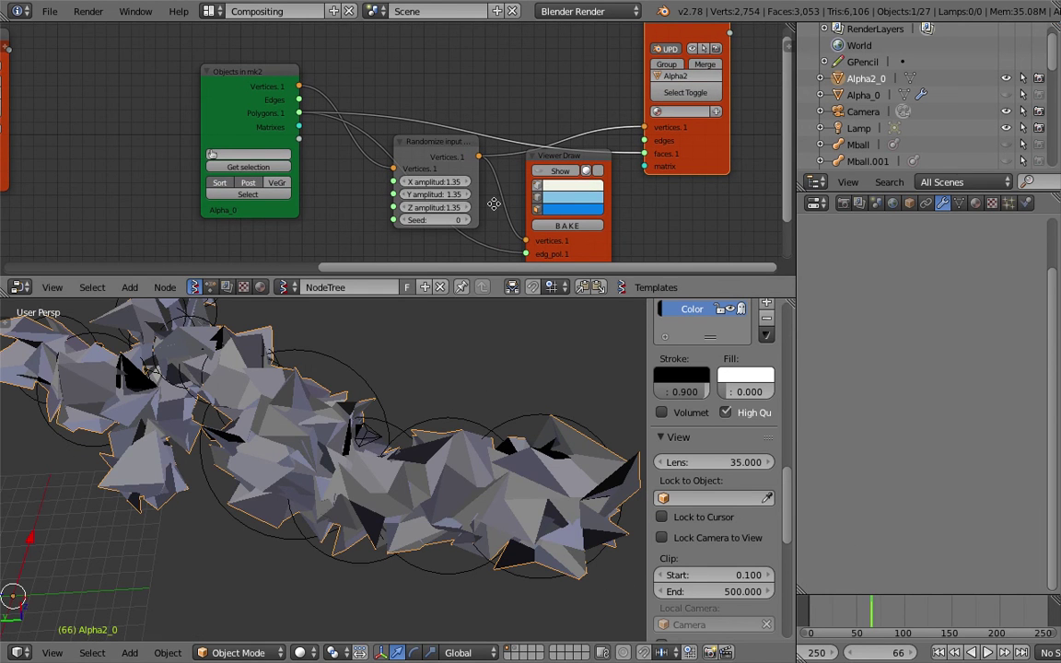
pyautogui.moveTo(494, 204); pyautogui.dragTo(486, 194, button='middle')
pyautogui.moveTo(433, 172); pyautogui.dragTo(370, 197)
# Open the list of available modifiers for the Alpha2_0 object.
pyautogui.moveTo(521, 470); pyautogui.dragTo(483, 506, button='middle')
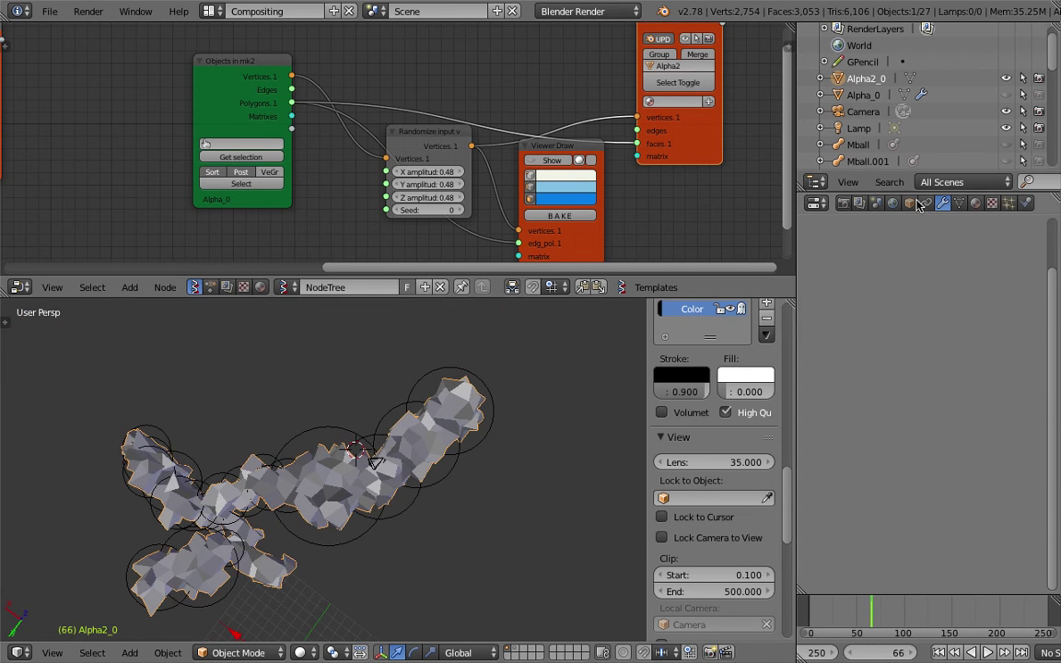
pyautogui.click(874, 259)
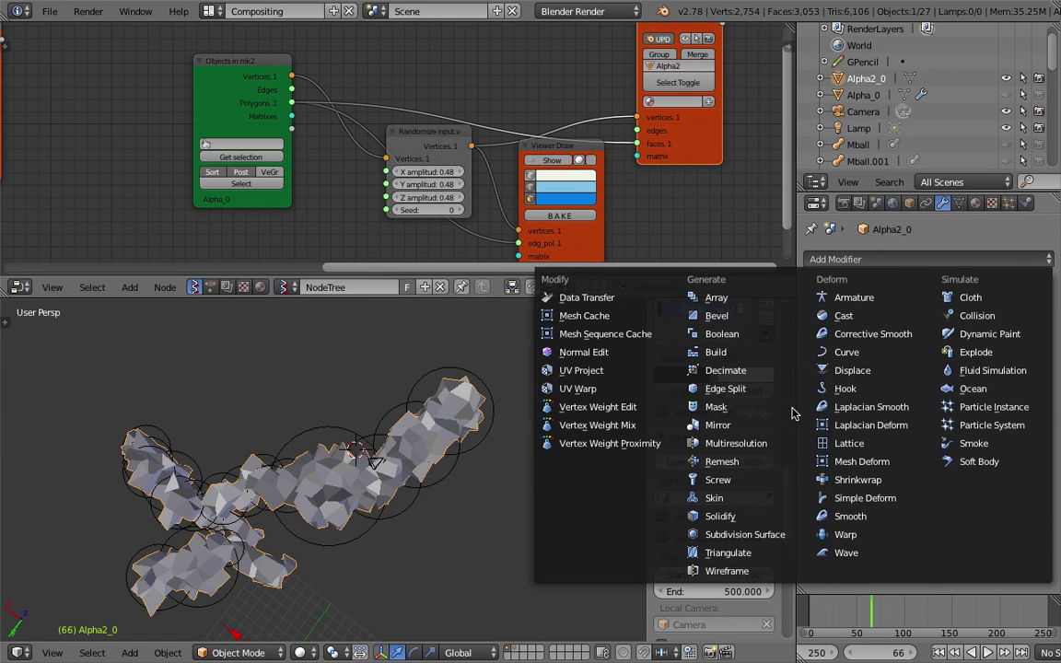